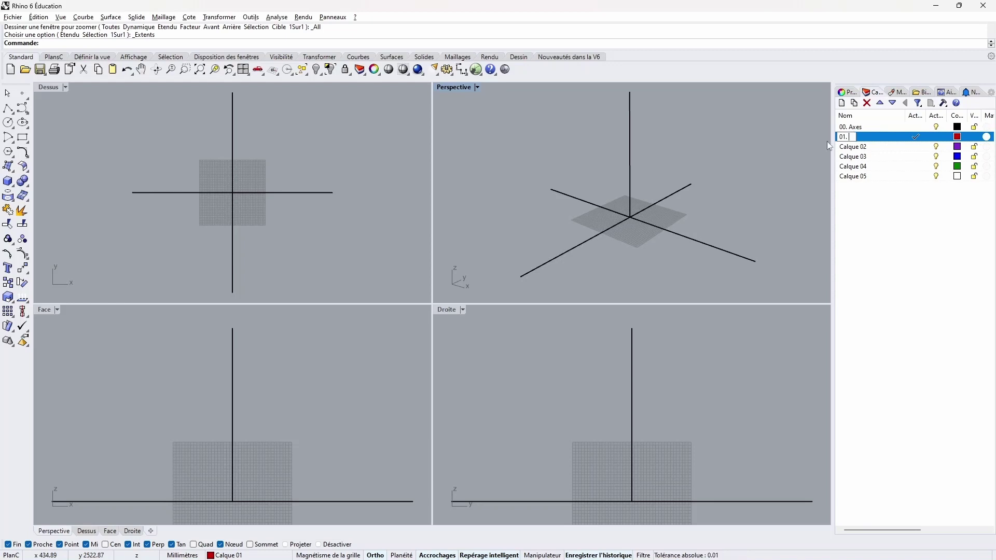
- Name the red layer 01. CRV and maximize the Face viewport
text(CRV)
key(Return)
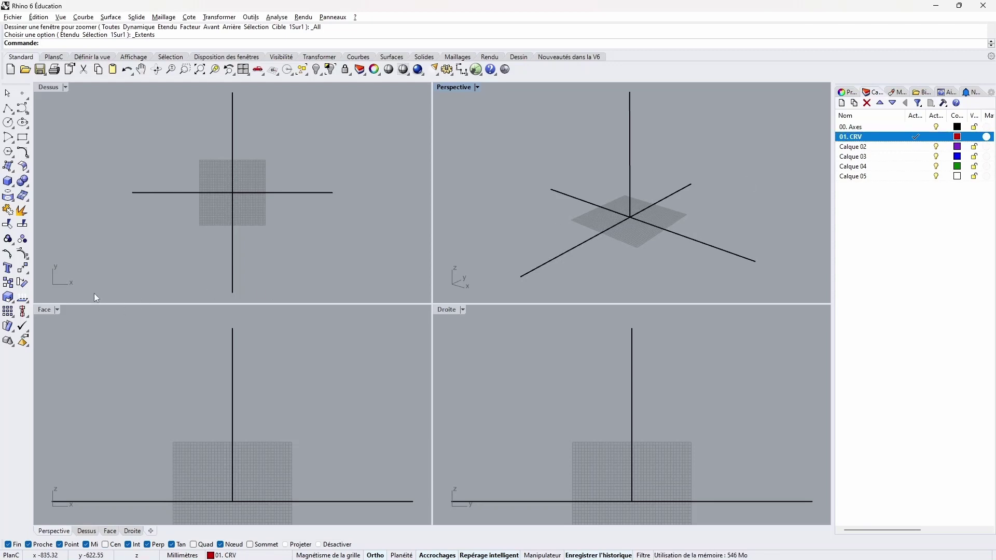
double_click(42, 310)
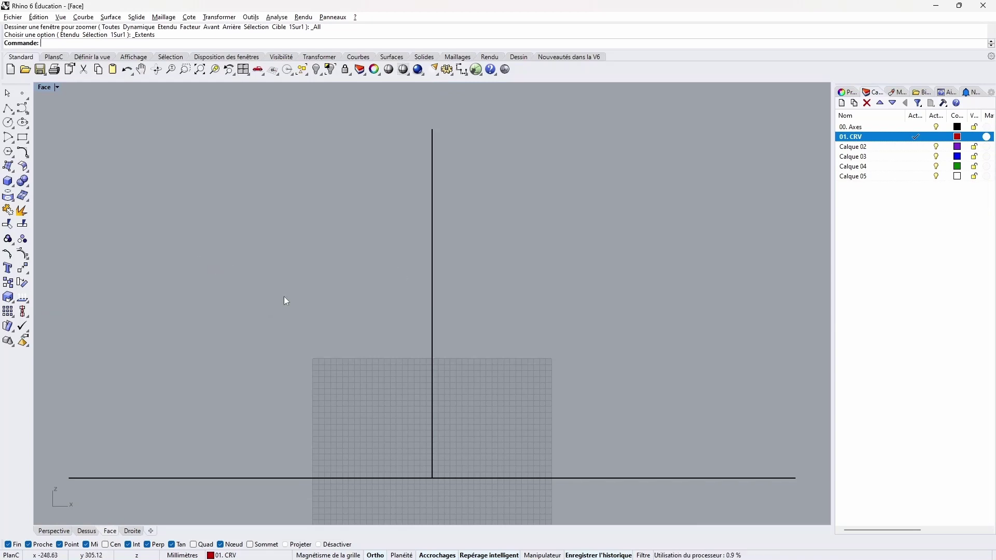
double_click(43, 88)
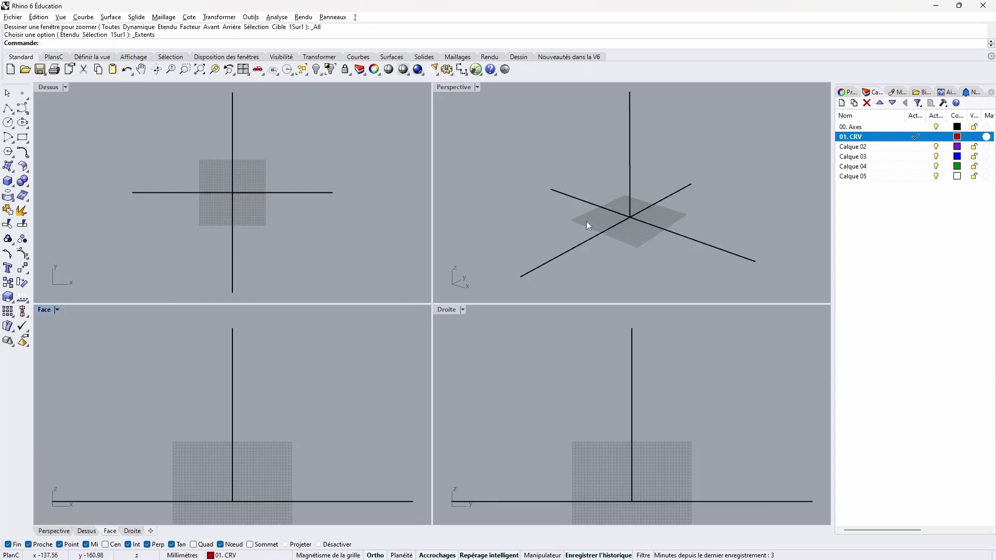
key(ctrl+m)
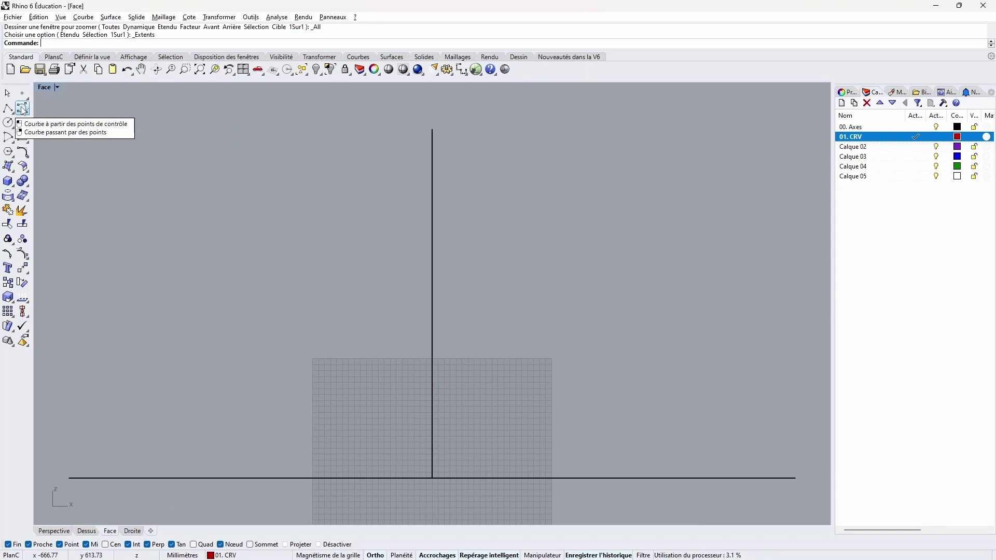
- Draw a degree-3 curve with four control points beside the vertical axis in the Face view, ending on the horizontal axis
click(22, 108)
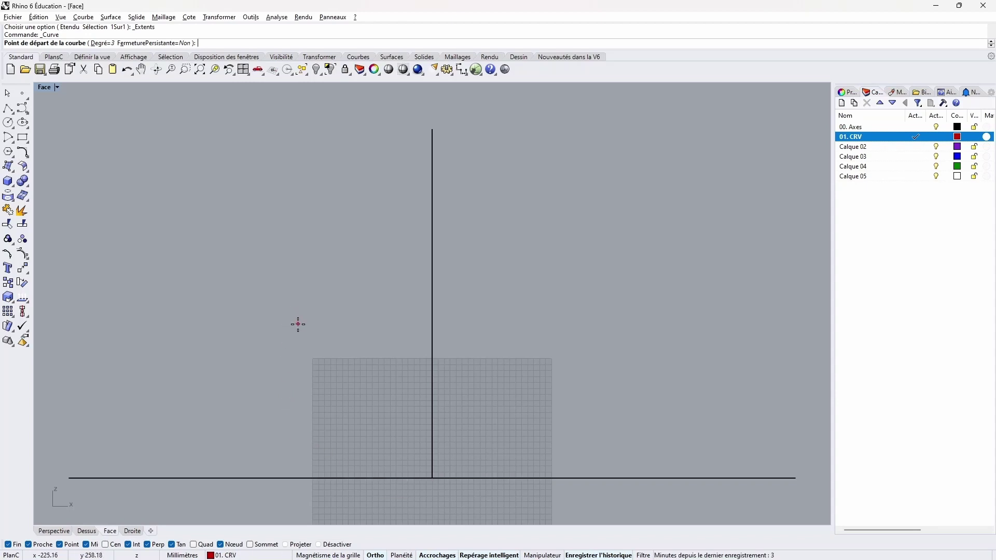
scroll(318, 349, up, 5)
click(291, 163)
click(329, 181)
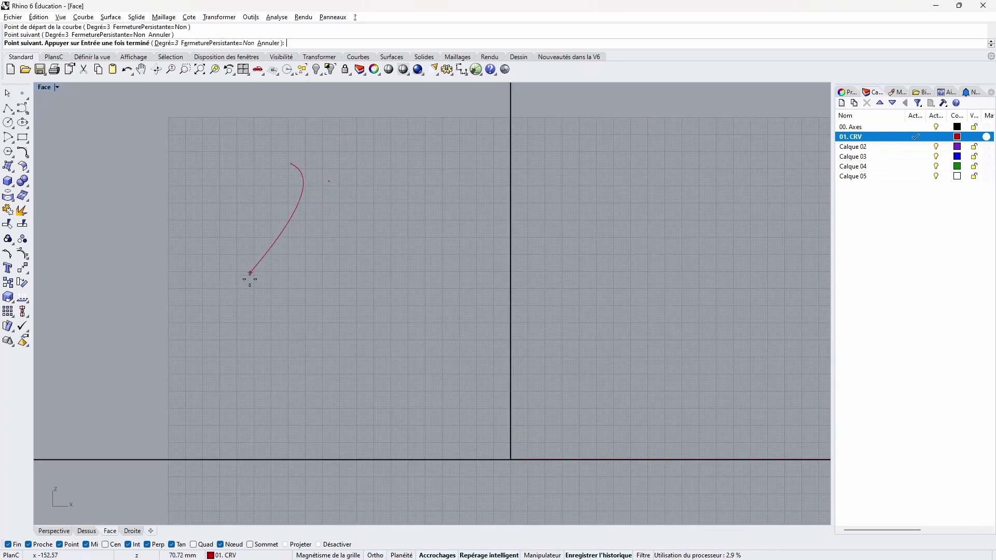
click(227, 292)
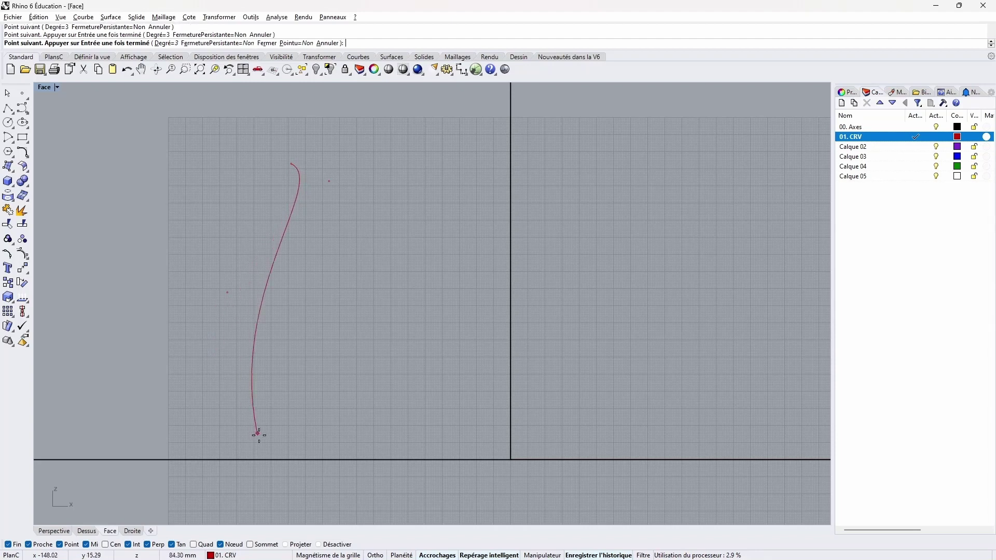
click(301, 459)
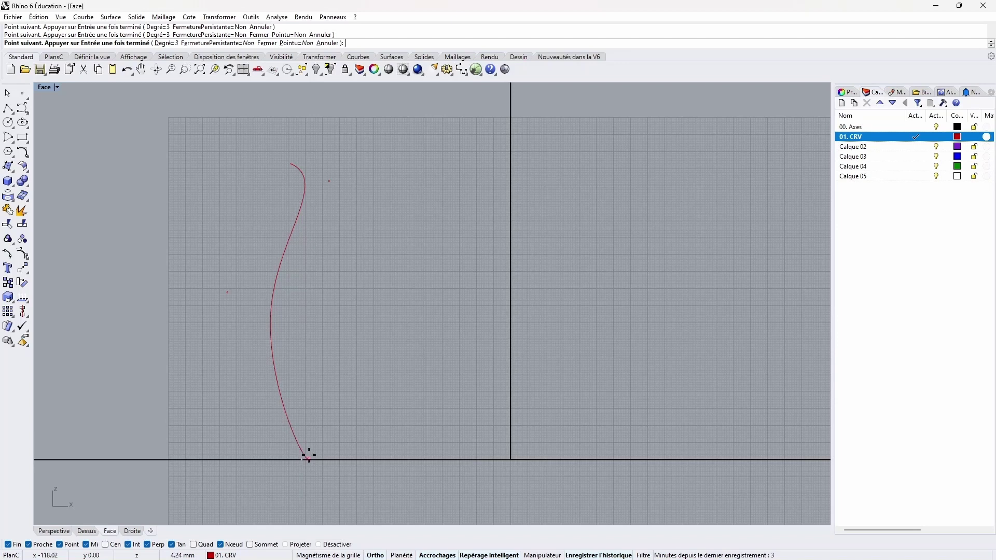
key(Return)
- Reshape the curve by pulling its middle control point outward and its upper inner control point slightly down
click(273, 300)
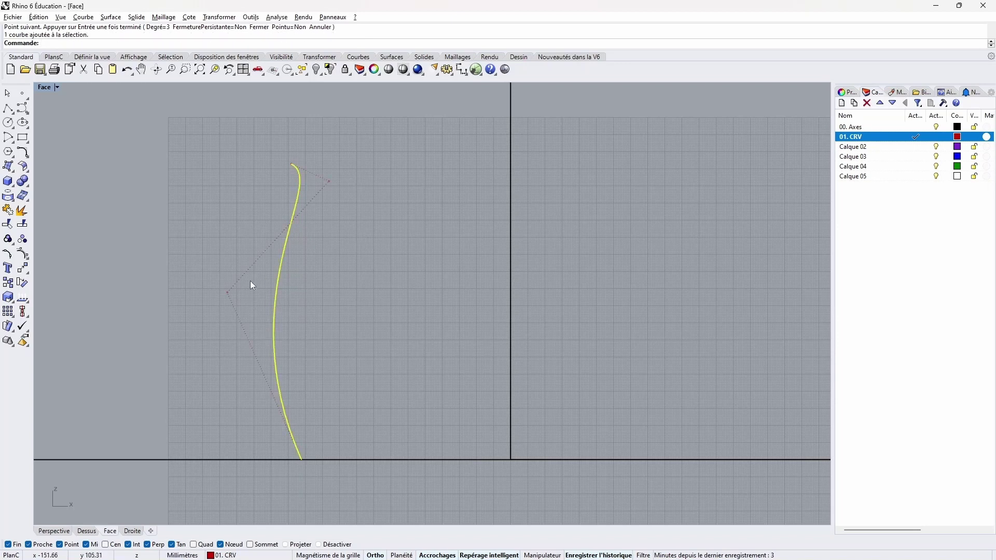
drag(223, 291, 208, 310)
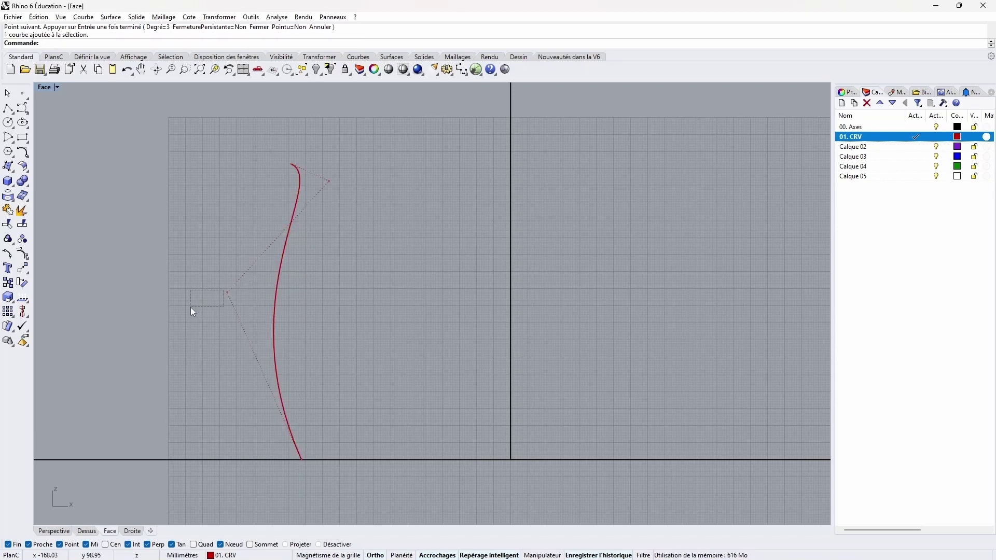
click(276, 310)
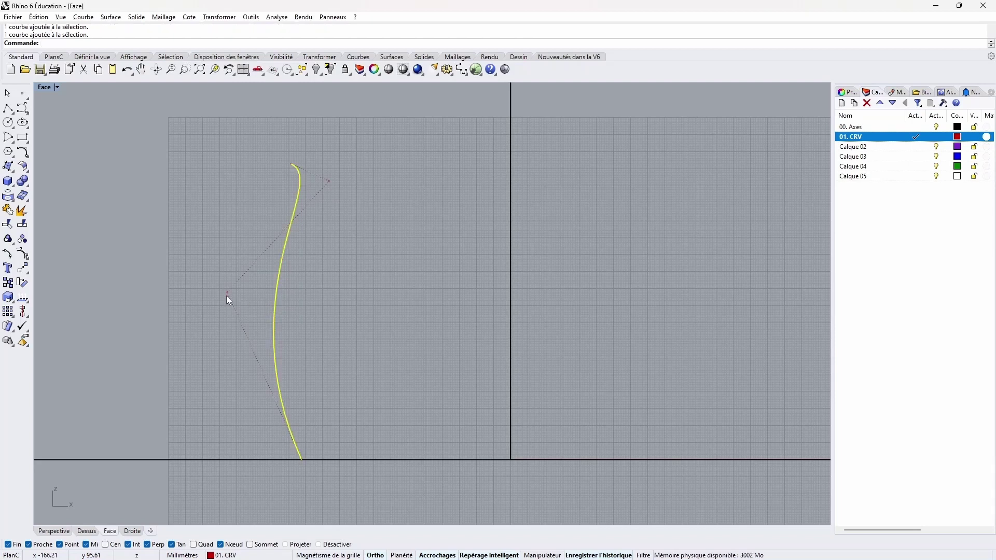
drag(227, 293, 193, 310)
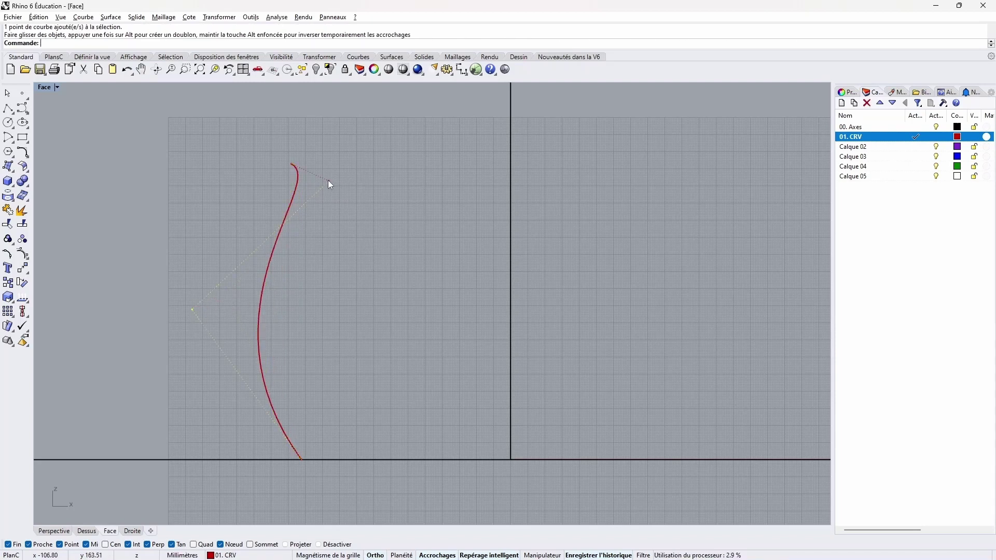
drag(328, 181, 332, 194)
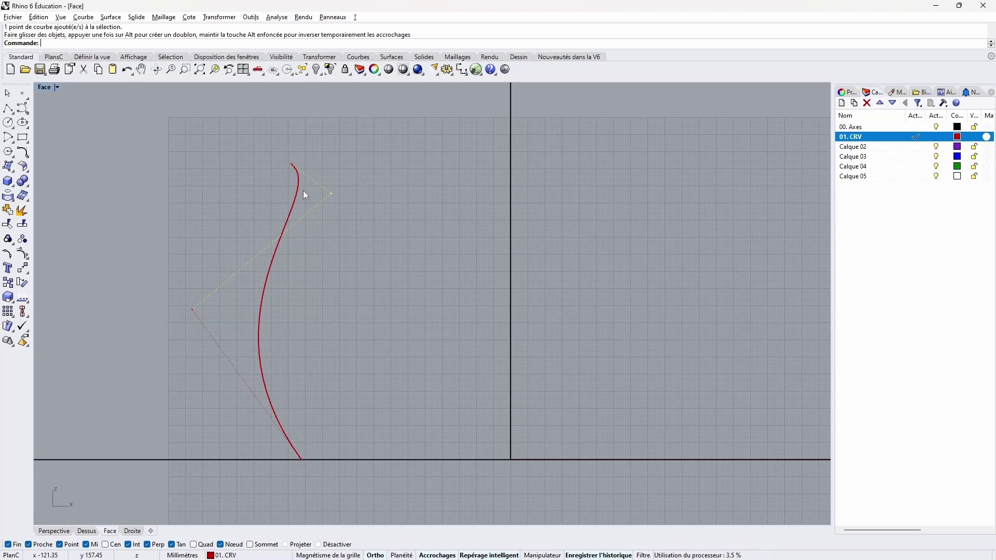
- Delete the four-point curve
key(Escape)
click(297, 193)
key(Delete)
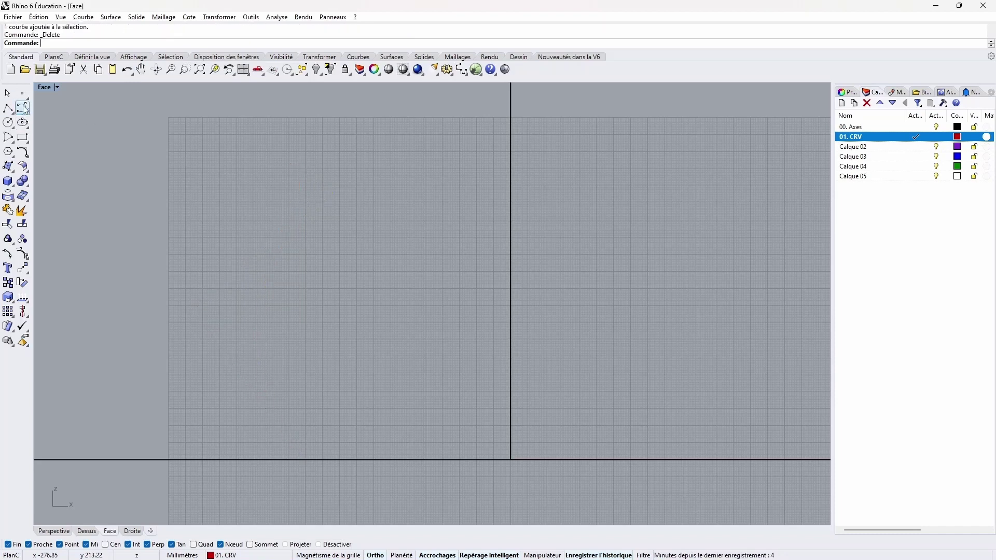
- Draw a degree-3 S-shaped vase profile with six control points beside the vertical axis, ending on the horizontal axis
click(23, 123)
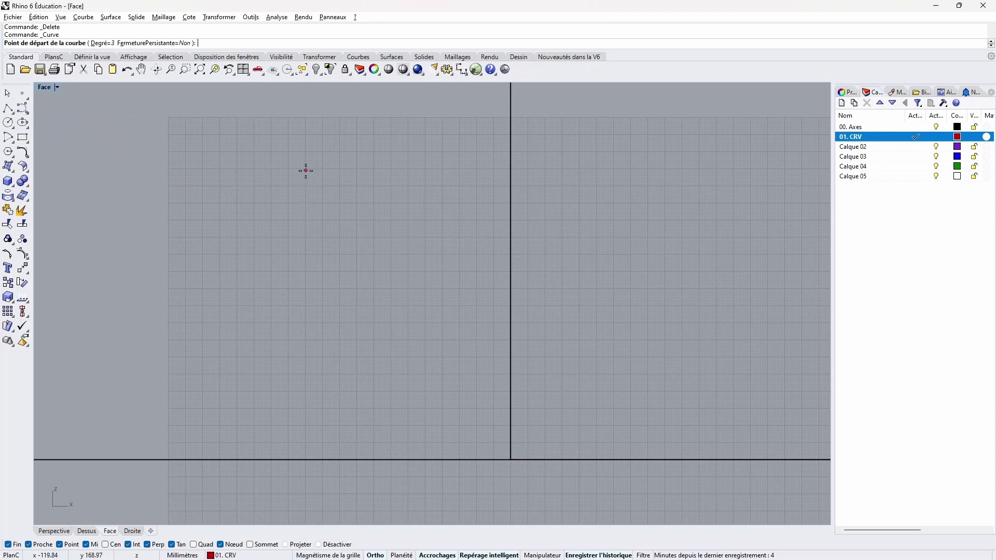
click(293, 195)
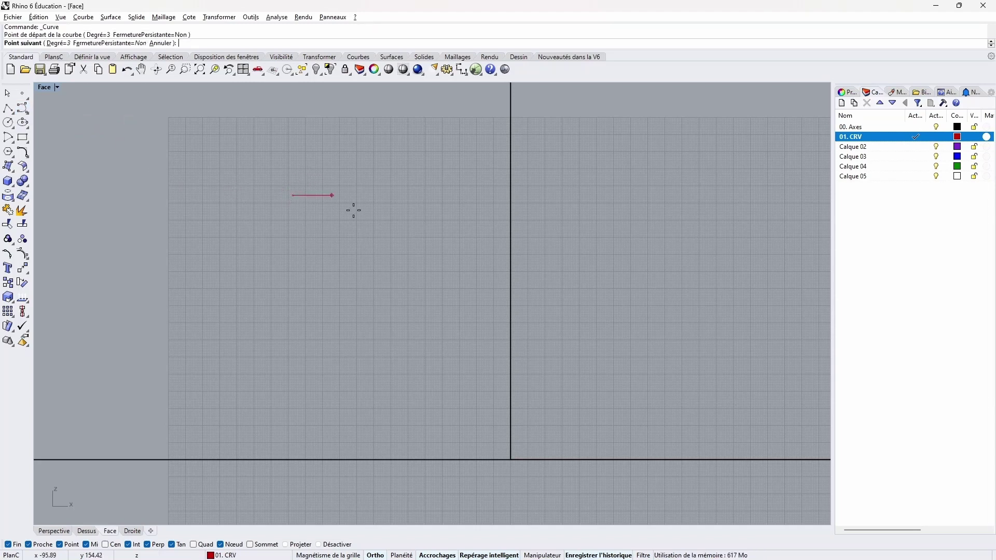
click(322, 207)
click(321, 222)
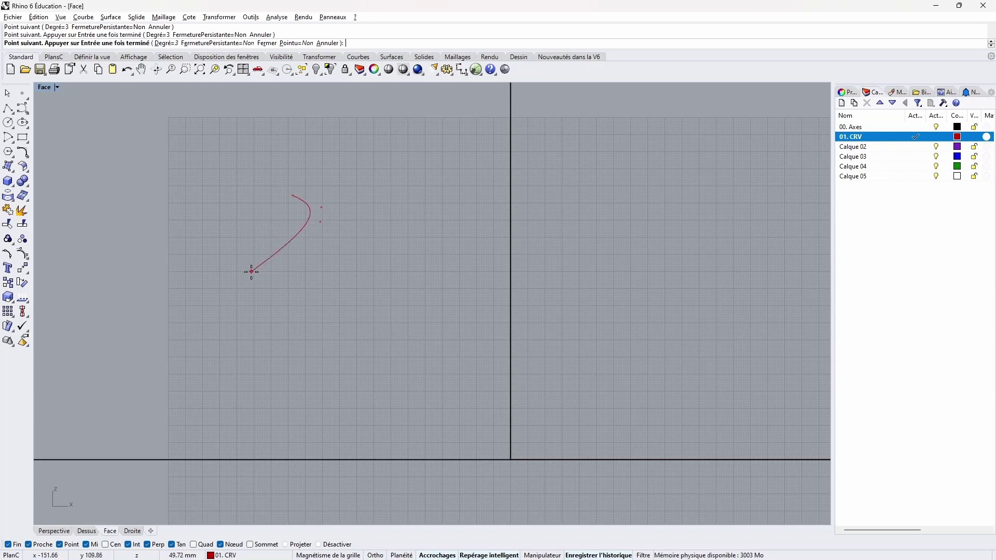
click(260, 288)
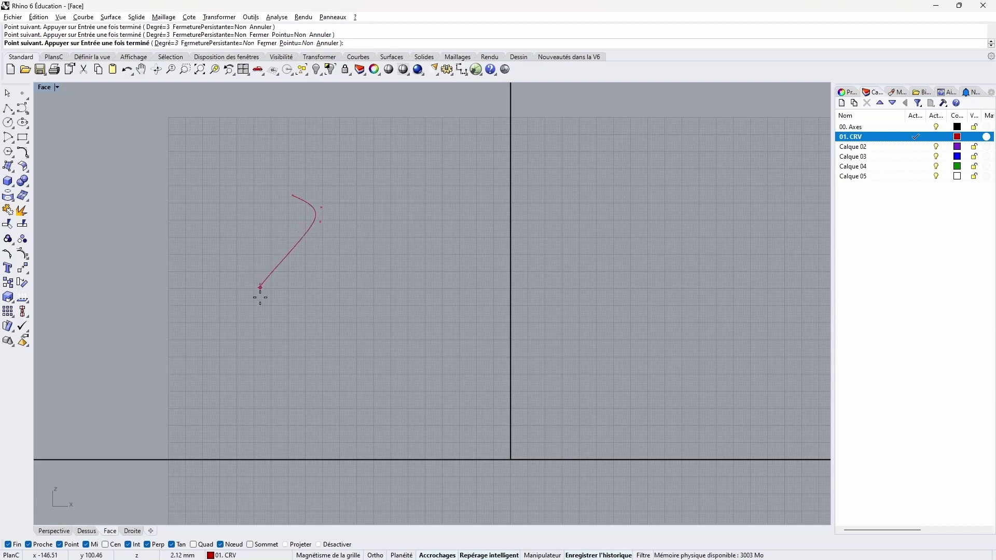
click(255, 371)
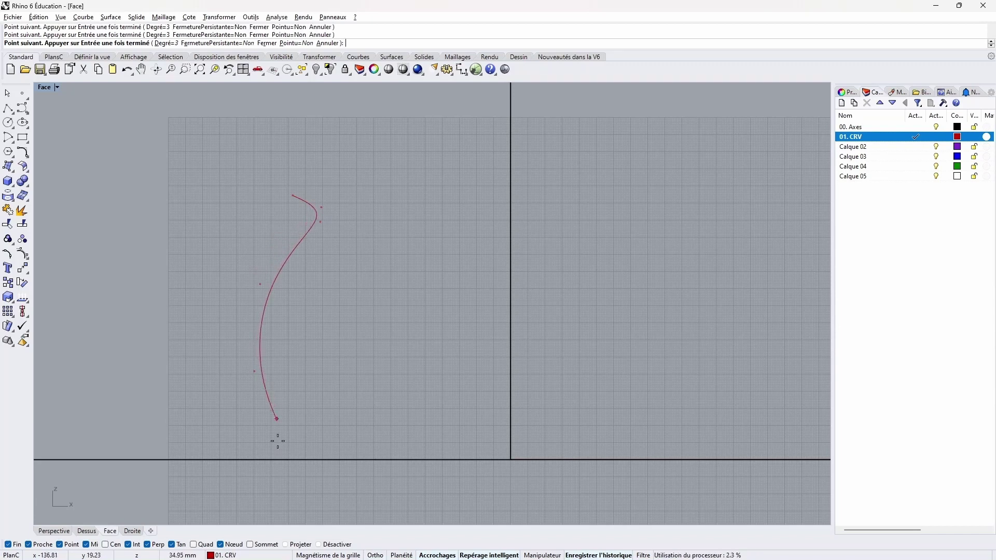
key(F8)
click(307, 459)
key(Return)
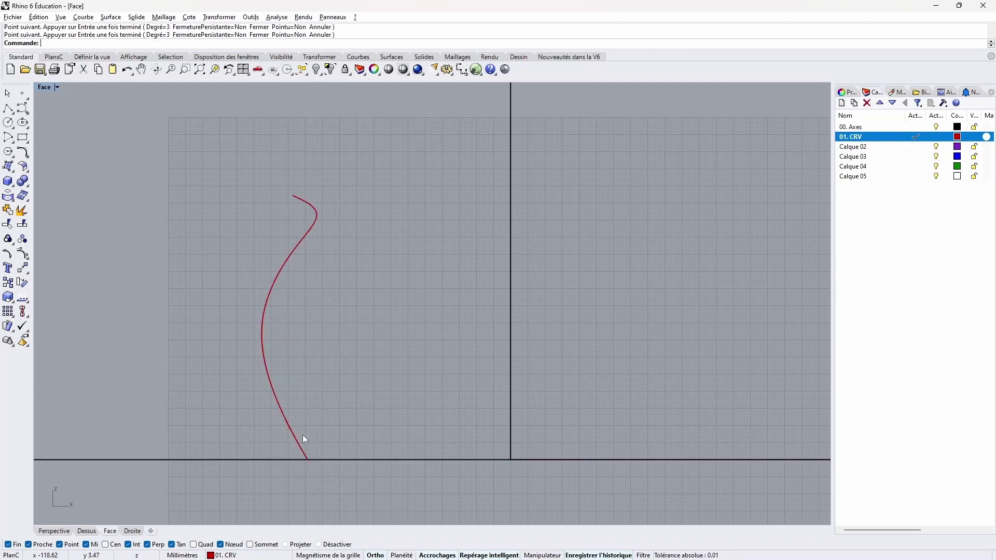
- Show the profile's control points, then lower the bottom belly point, shift the upper belly point outward and move the top end point inward
click(263, 331)
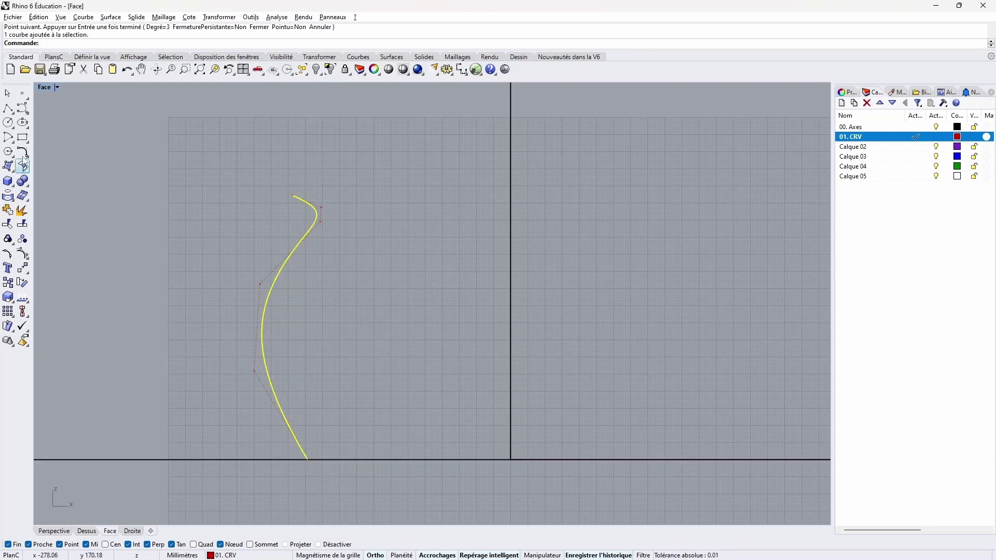
click(24, 254)
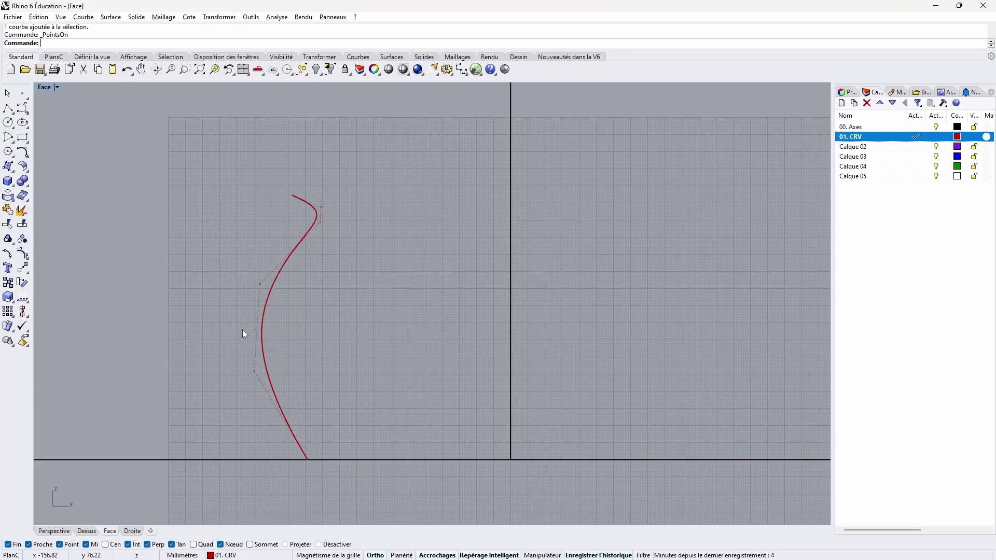
drag(252, 370, 255, 392)
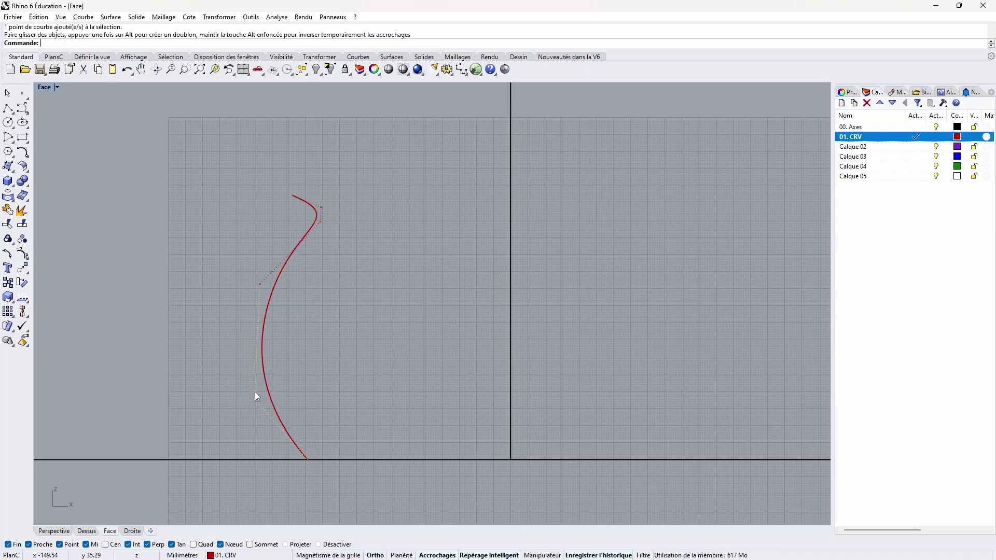
mouse_move(260, 283)
mouse_down()
mouse_move(249, 280)
mouse_move(255, 285)
mouse_up()
scroll(331, 206, up, 3)
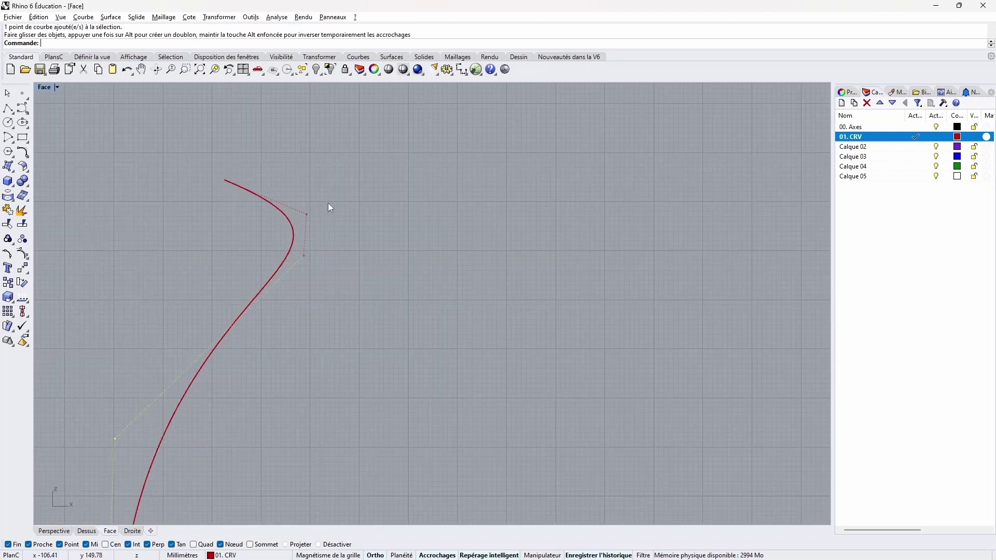
right_drag(329, 206, 348, 239)
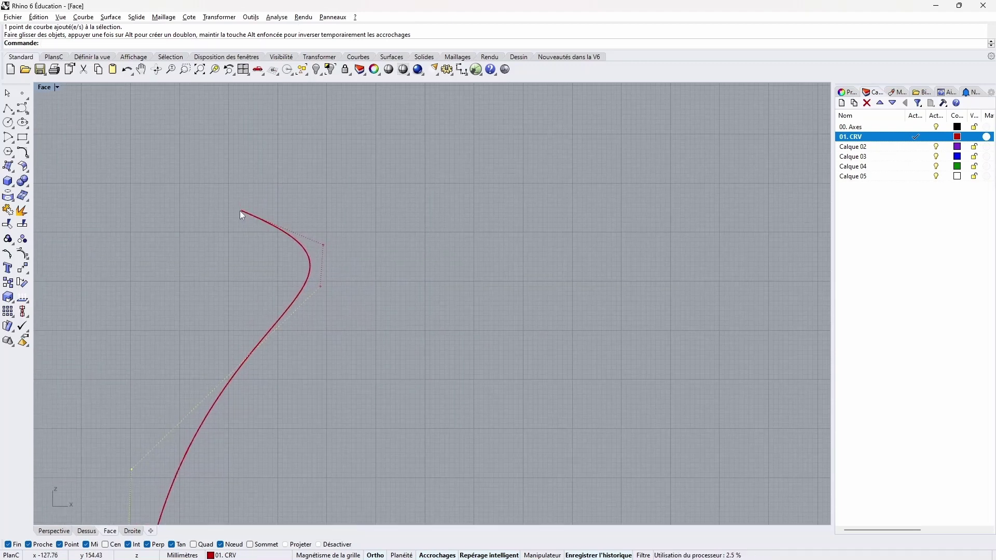
drag(242, 210, 272, 213)
scroll(370, 289, down, 5)
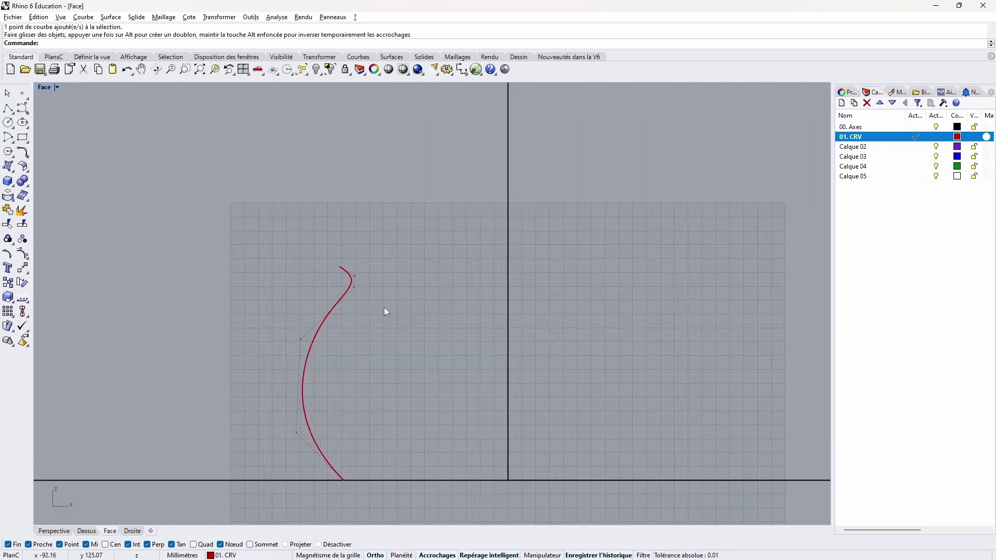
- Move the profile curve horizontally toward the vertical axis with the Move command
right_drag(385, 311, 387, 271)
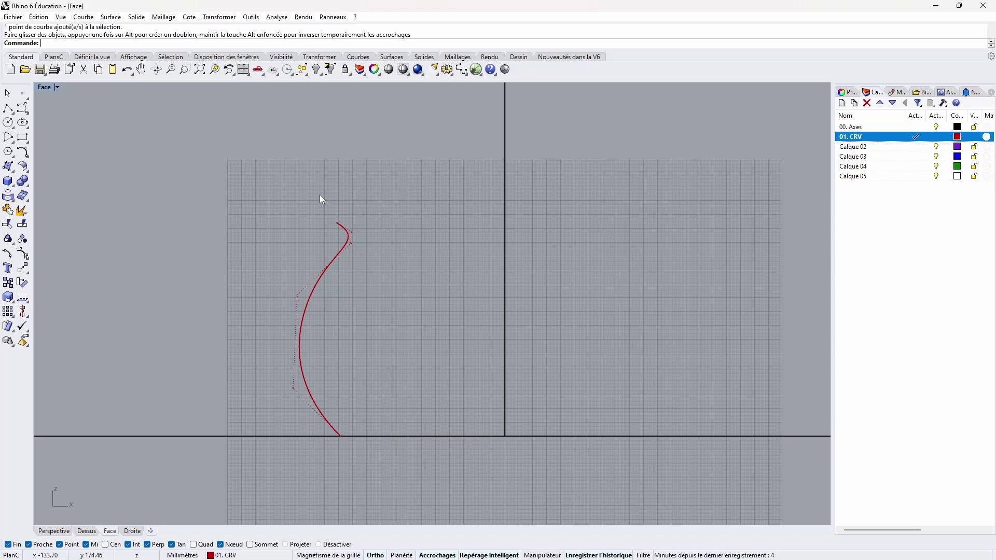
click(346, 239)
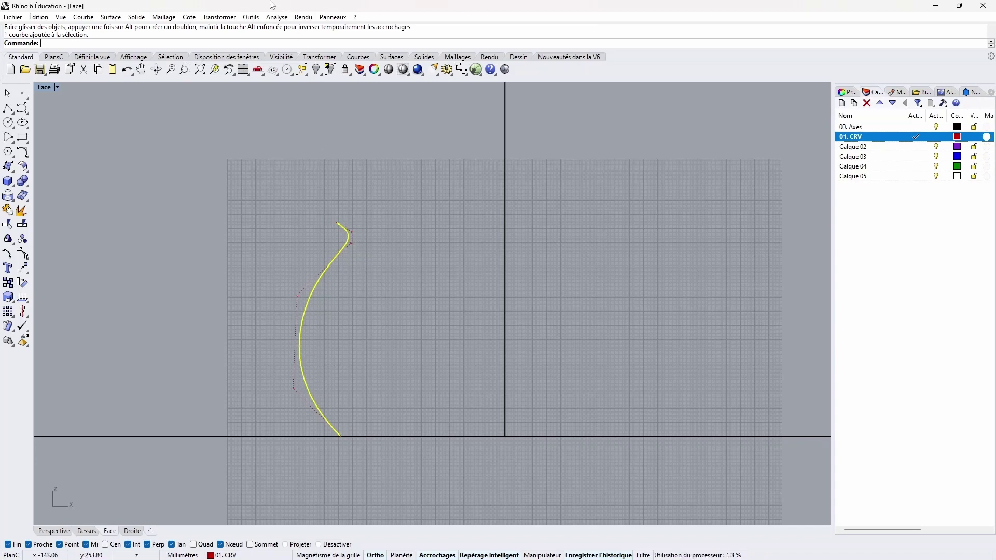
click(217, 18)
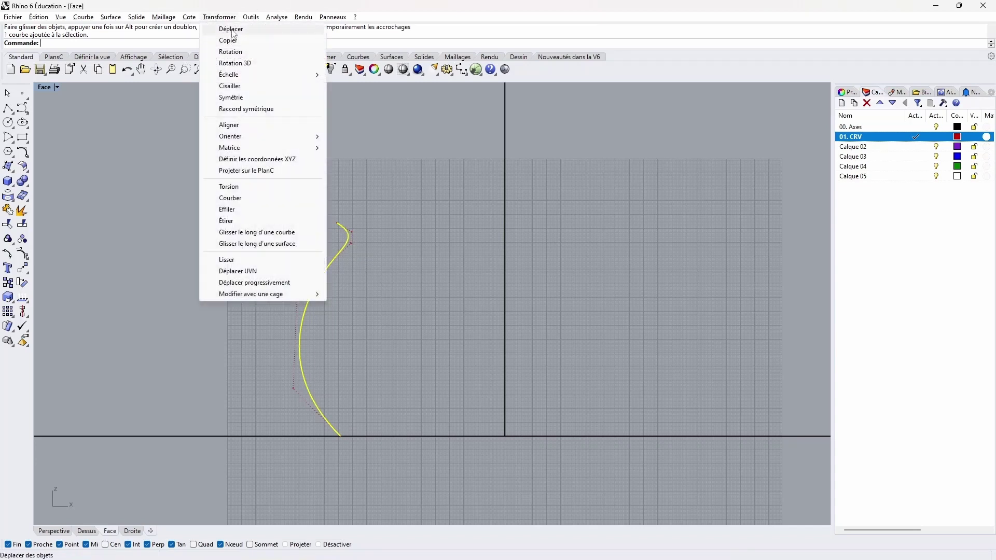
click(228, 29)
click(253, 131)
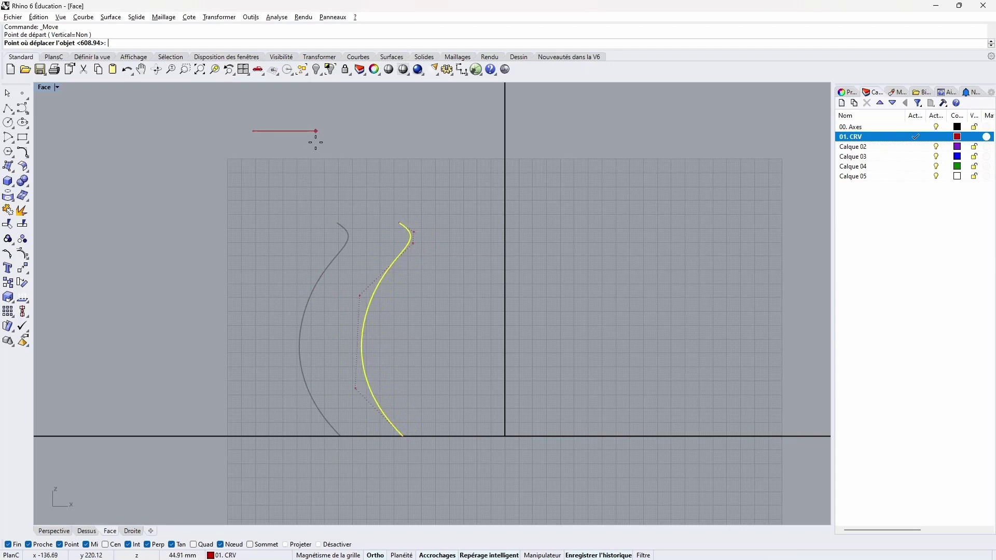
click(325, 139)
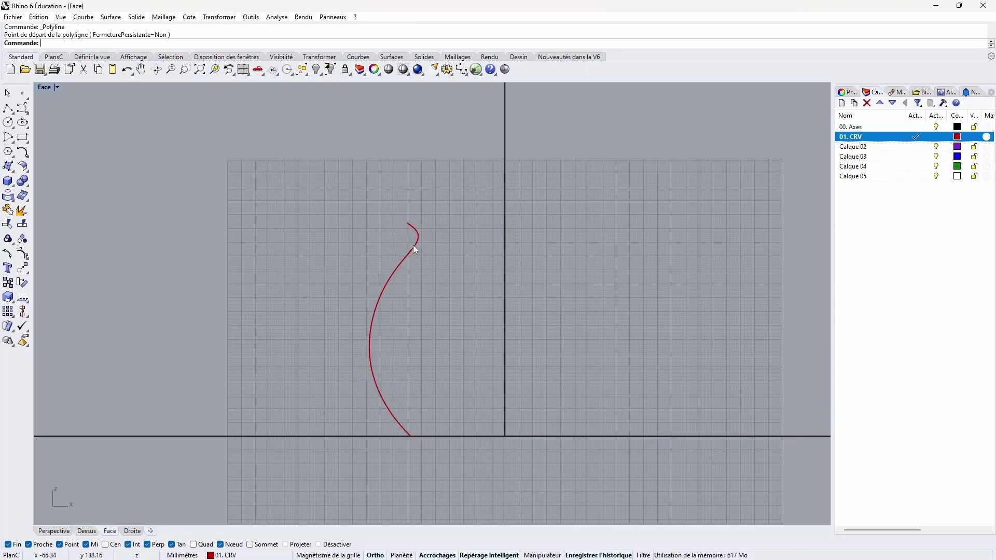
- Draw a straight base line from the profile's bottom end to the origin with Polyline, then lock the 00. Axes layer
click(7, 109)
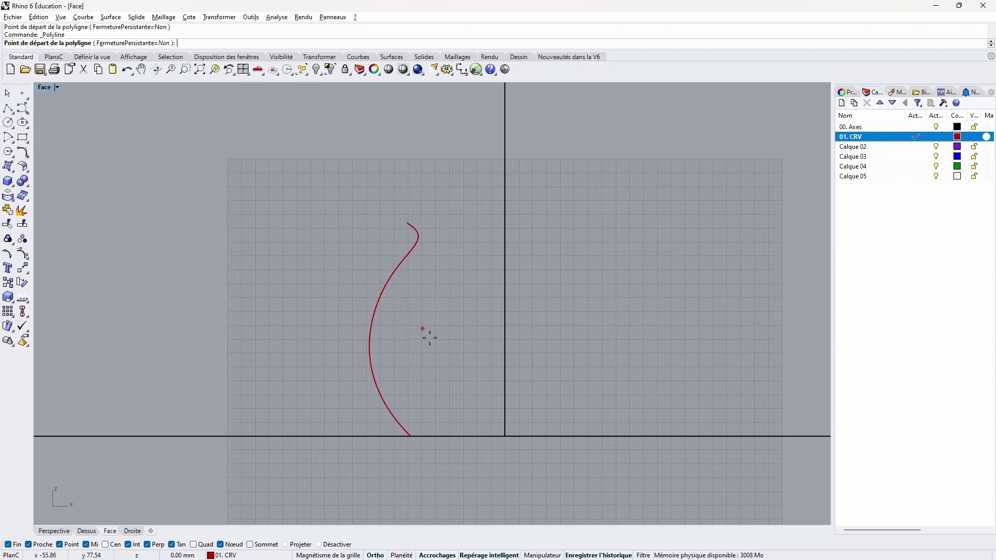
click(410, 436)
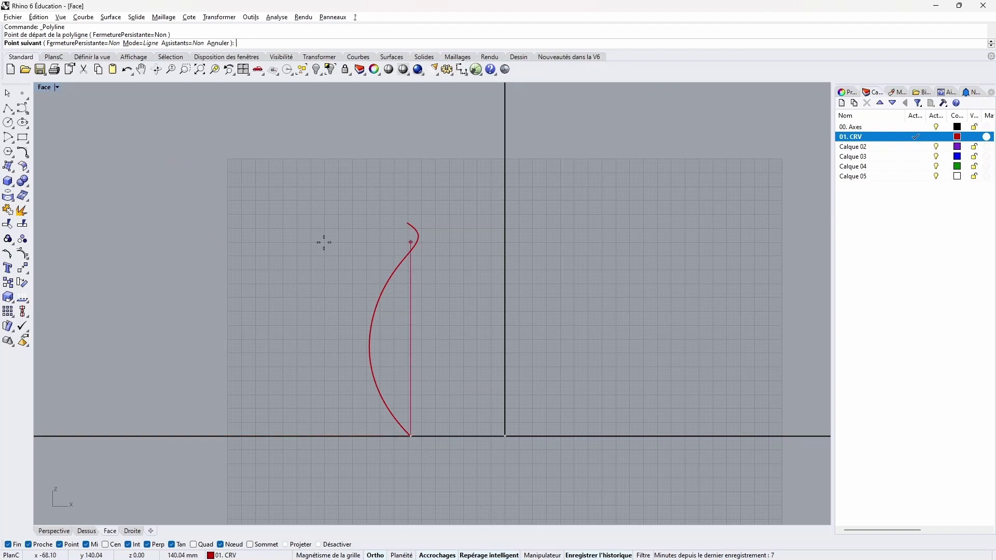
double_click(47, 90)
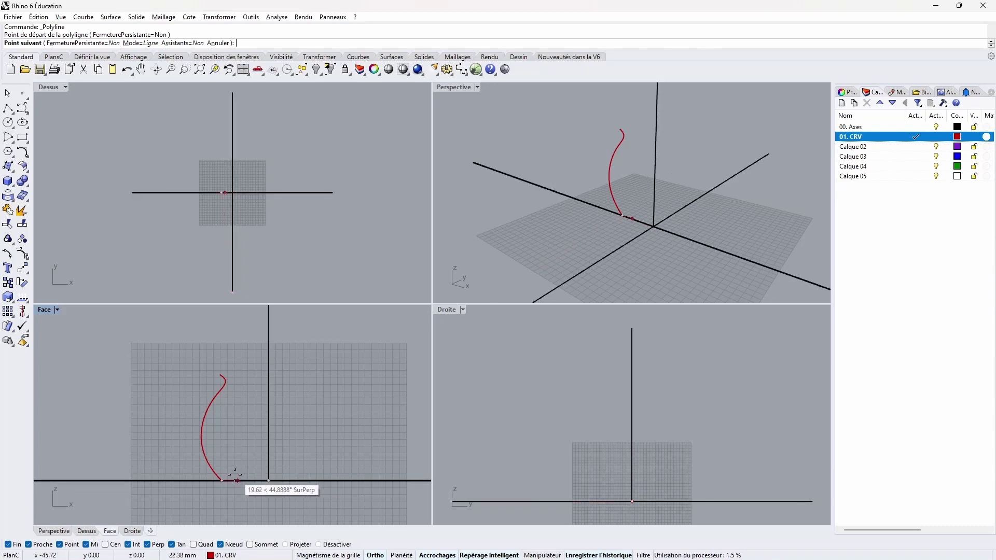
double_click(47, 310)
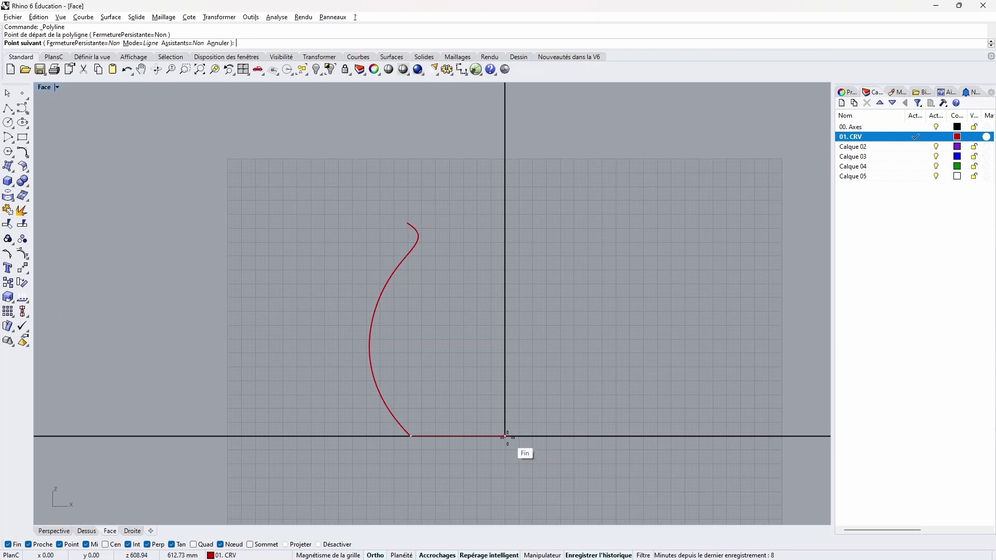
text(0)
key(Return)
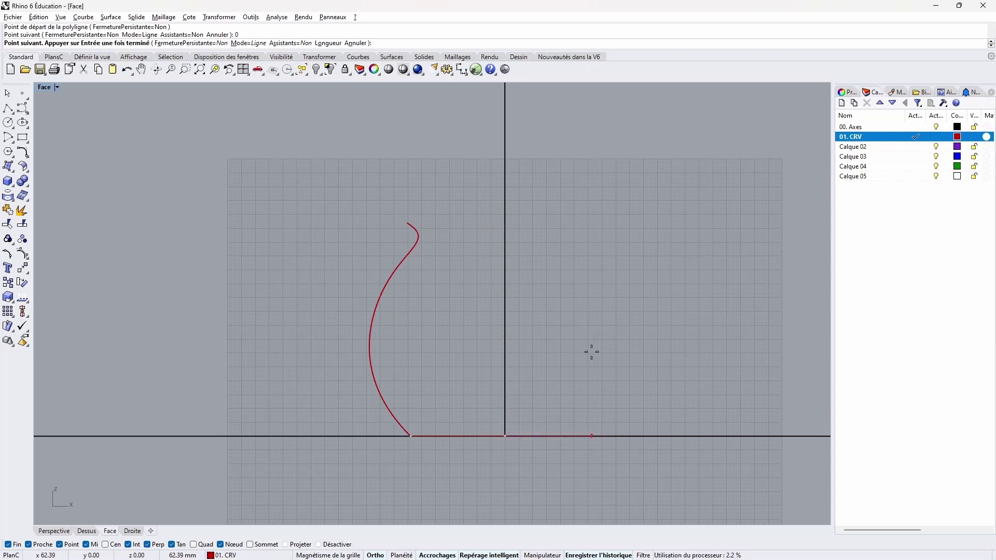
key(Return)
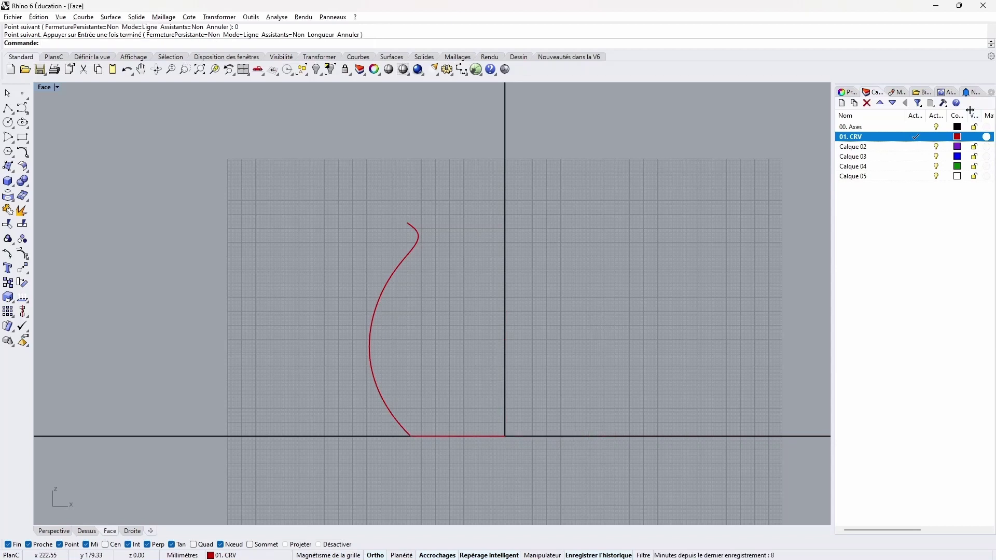
click(976, 127)
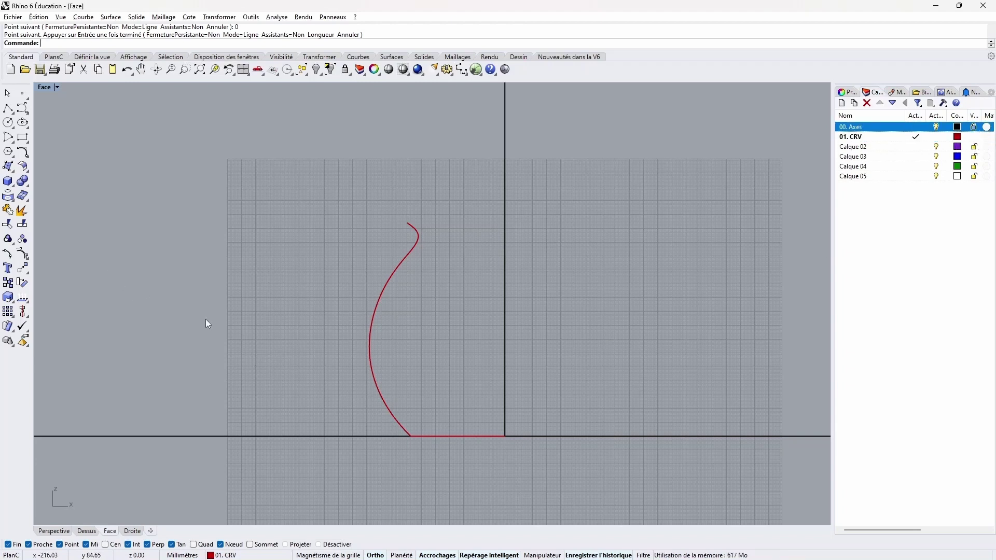
- Try a 10 mm fillet on the corner between the profile curve and the base line, then undo it
scroll(402, 434, up, 6)
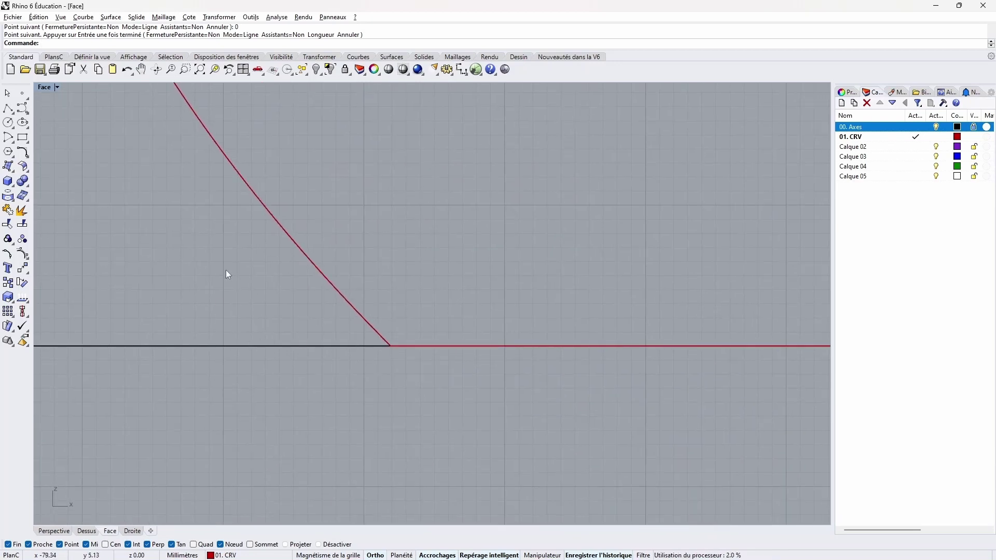
click(24, 154)
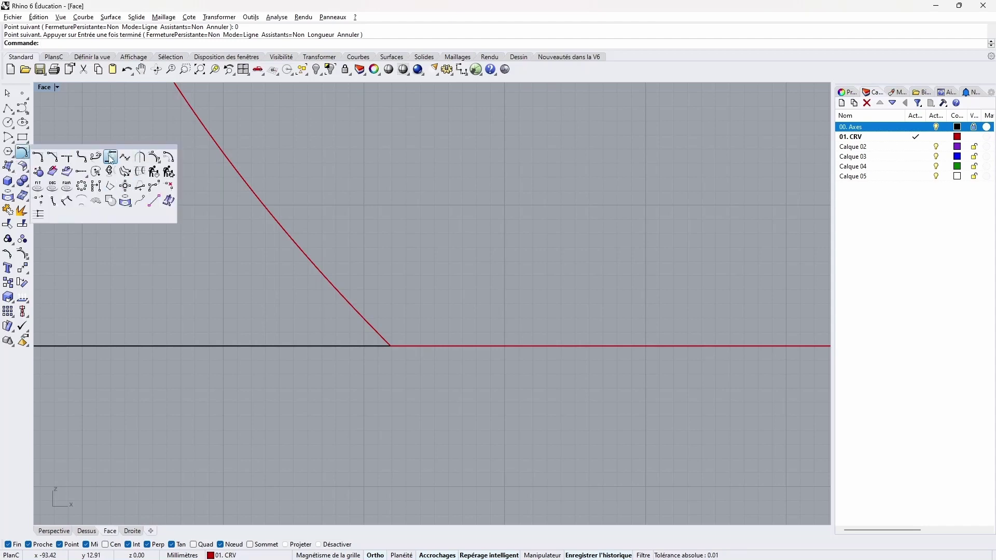
click(24, 154)
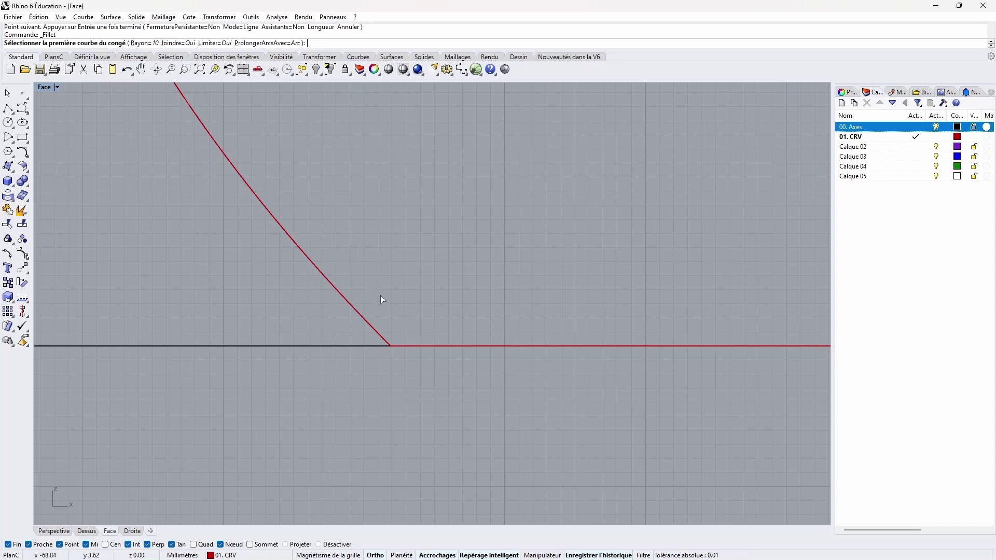
click(374, 328)
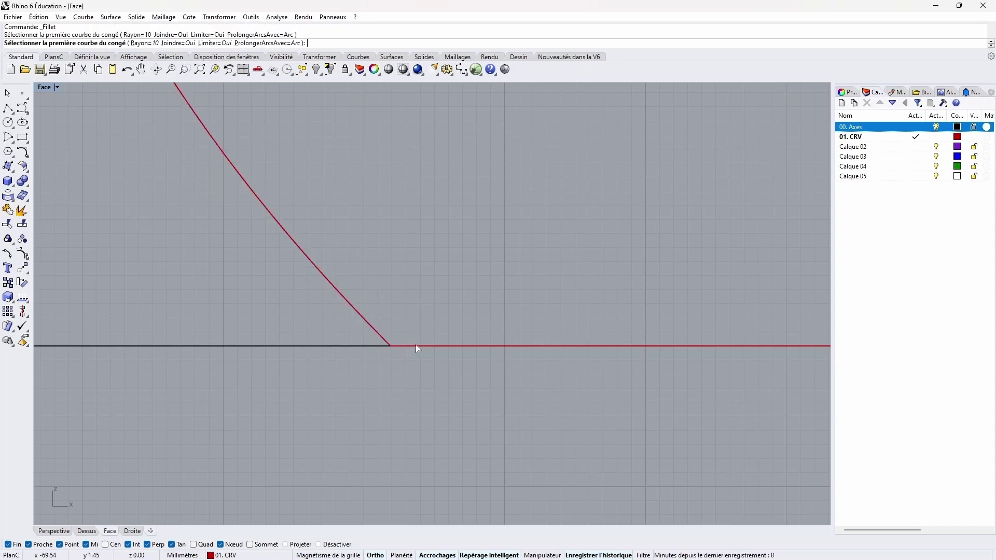
click(416, 346)
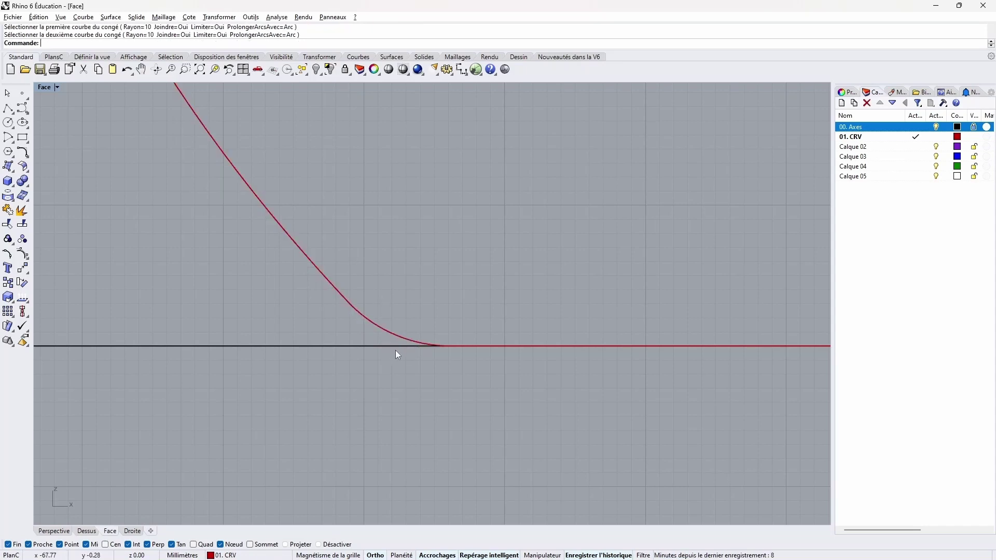
scroll(396, 350, down, 5)
scroll(415, 394, up, 6)
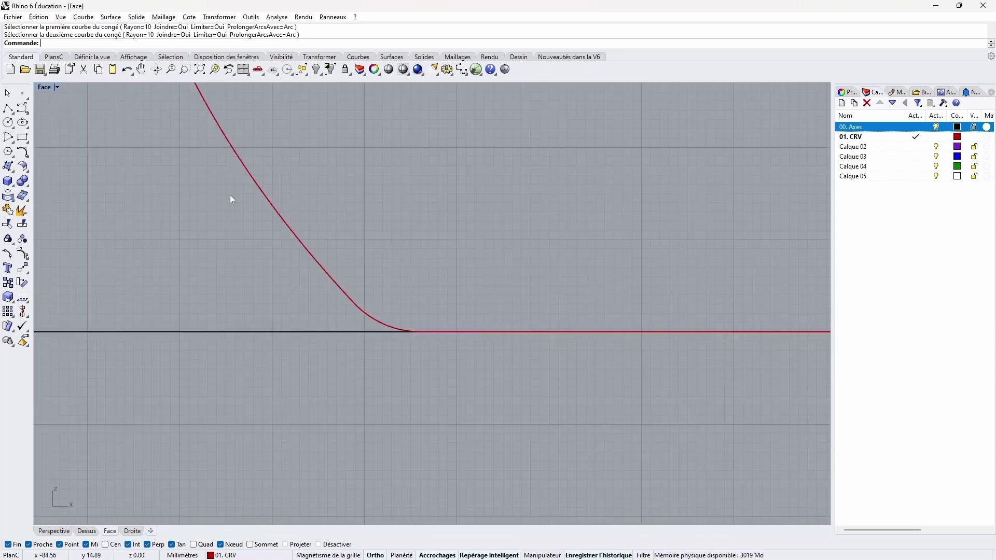
key(ctrl+z)
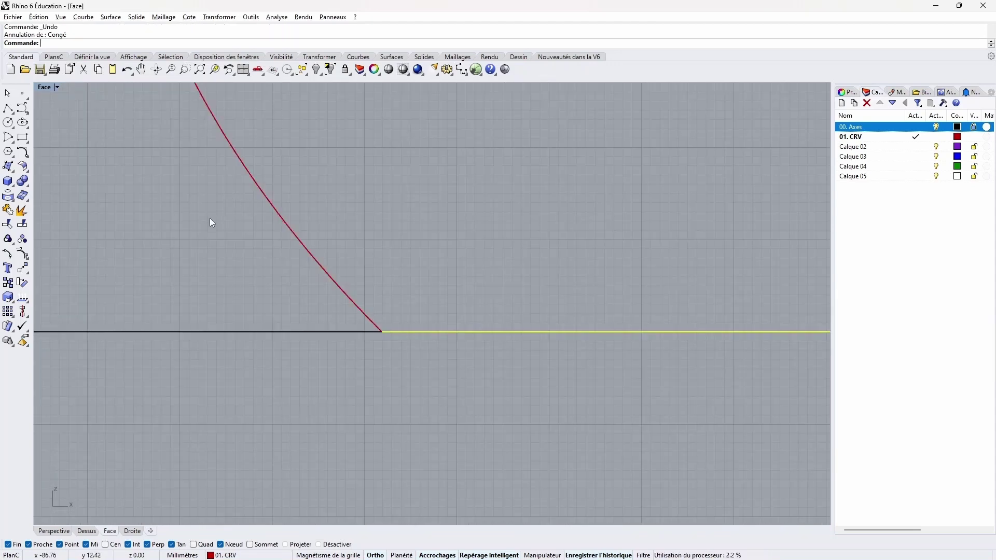
key(Escape)
- Fillet the corner between the profile curve and the base line with a 15 mm radius
key(Return)
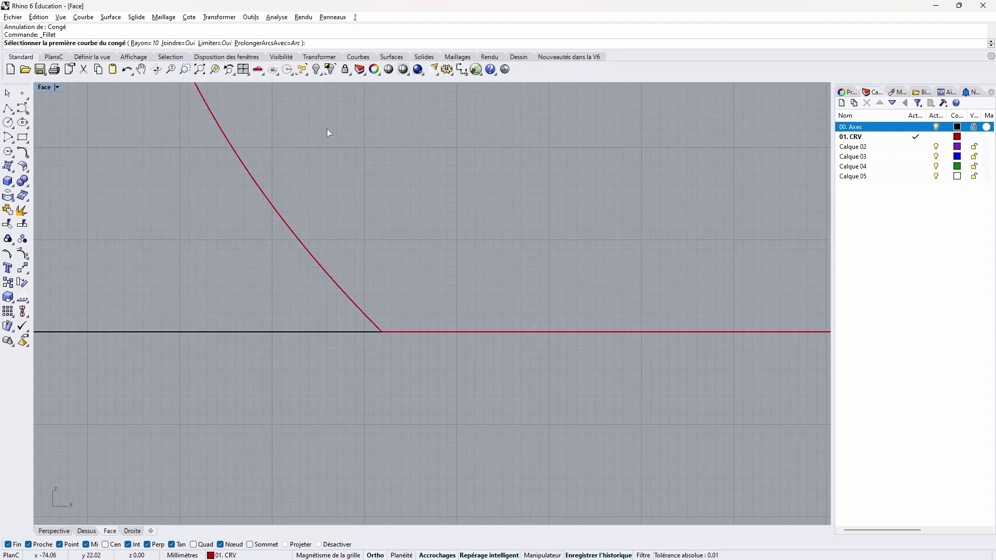
text(15)
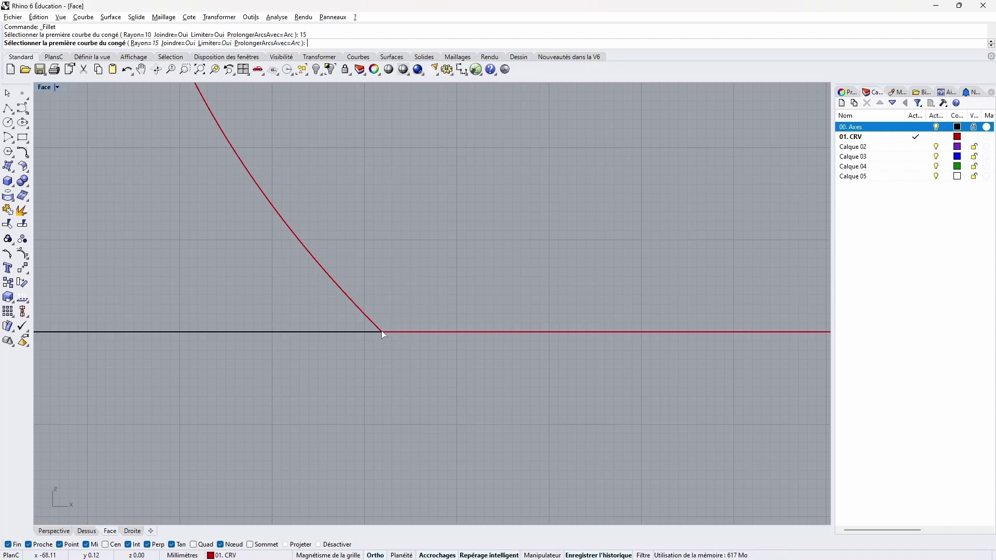
click(358, 307)
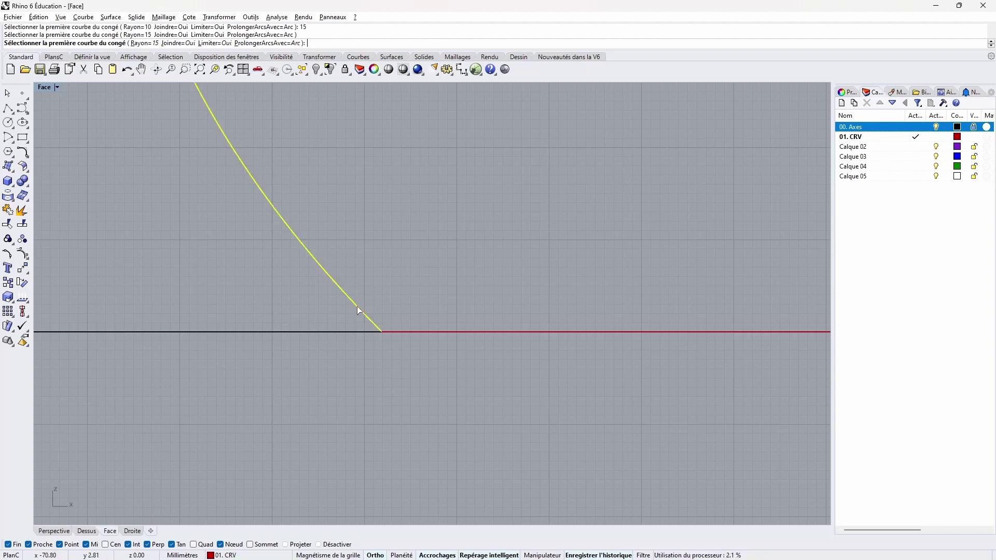
click(410, 332)
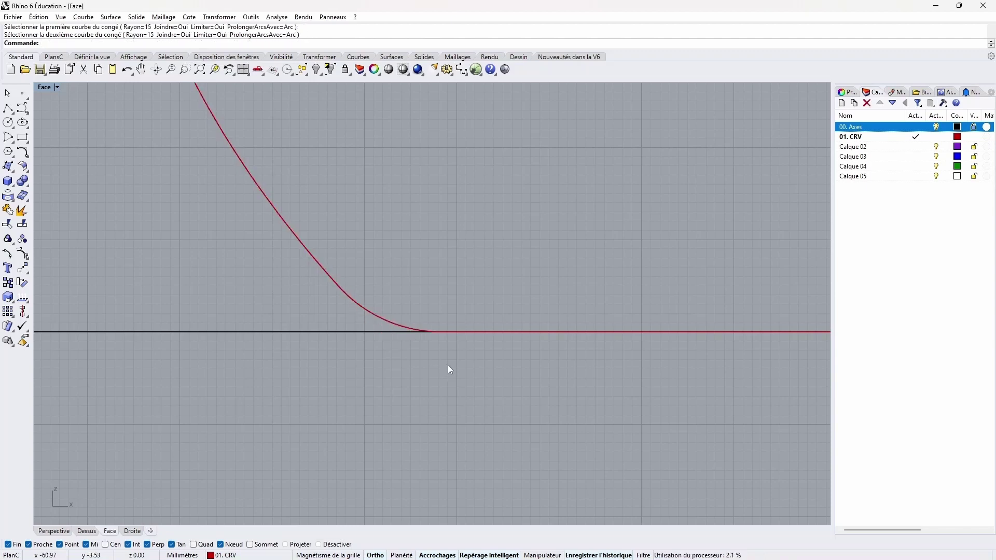
scroll(435, 357, down, 4)
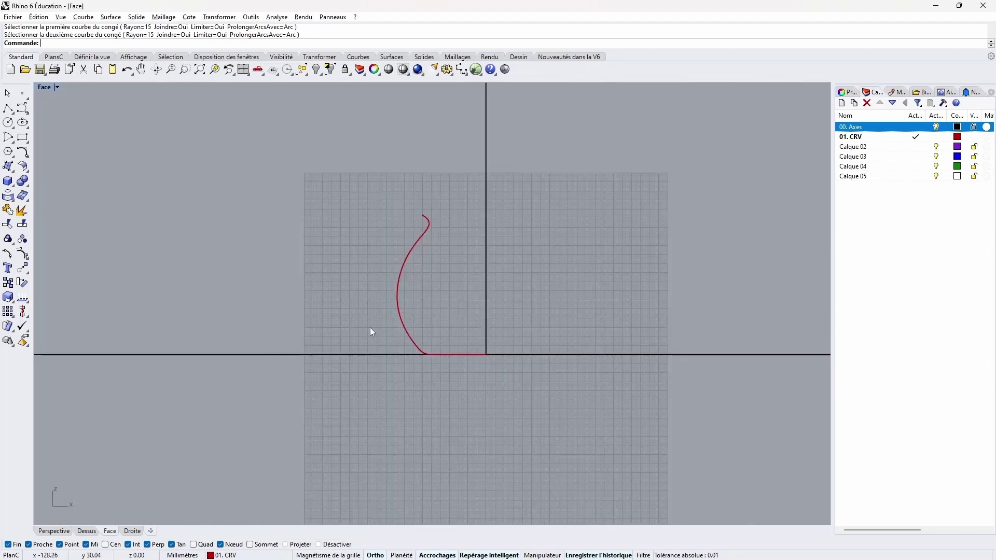
scroll(372, 313, up, 5)
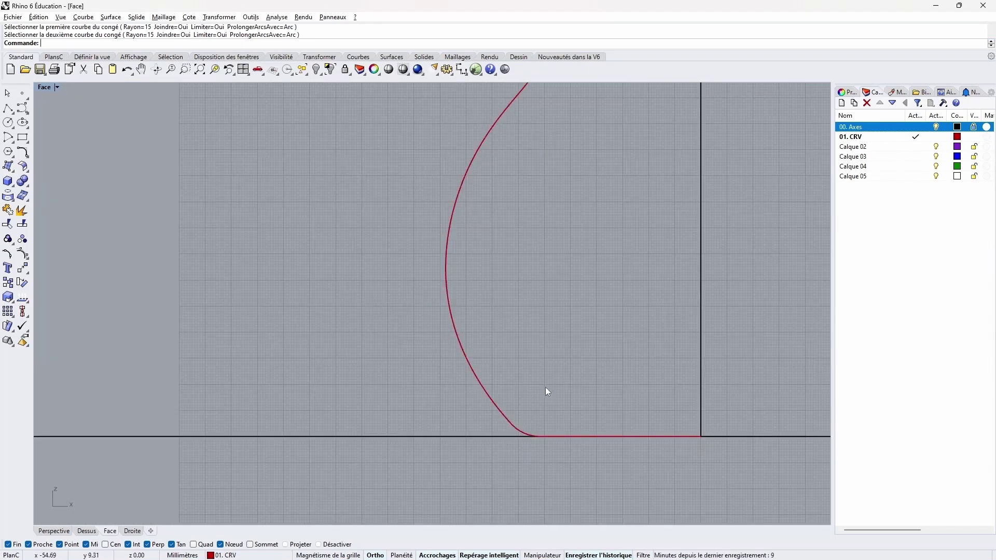
scroll(518, 342, down, 5)
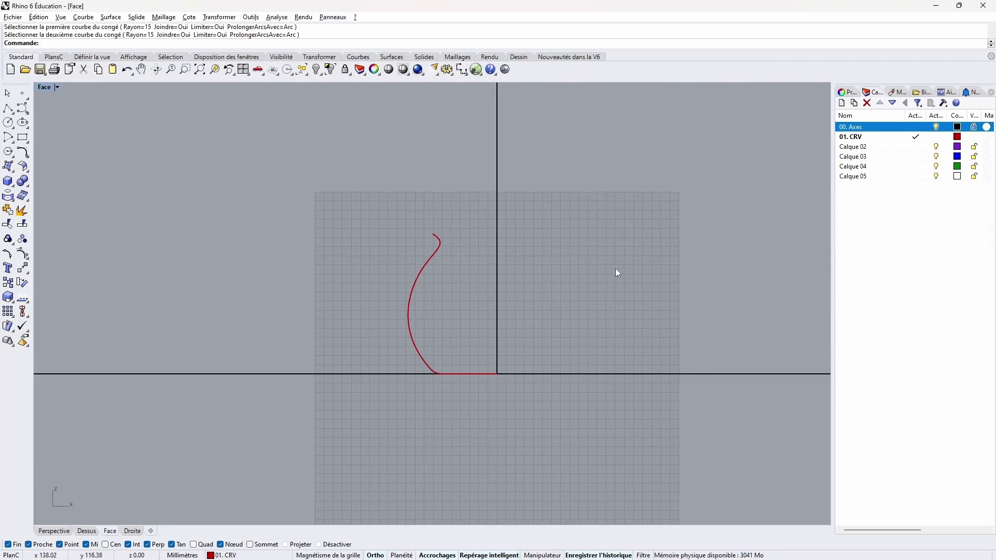
- Rename the Calque 02 layer as 02. SRF
click(857, 150)
key(F2)
text(02. SRF)
key(Return)
- Make Calque 03 the current layer and rename it 02.1. Corps
double_click(856, 158)
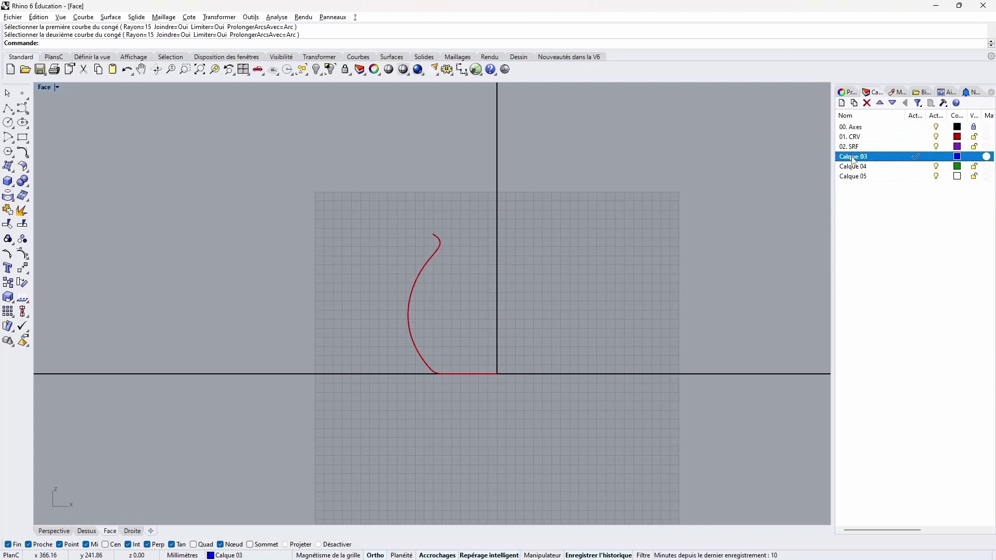
click(852, 157)
text(02.1. )
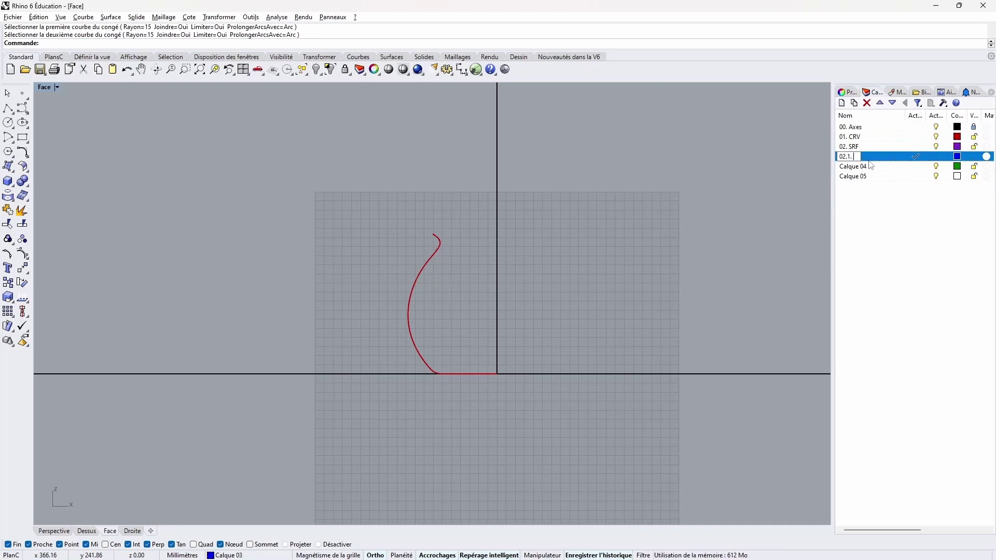
text(Corps)
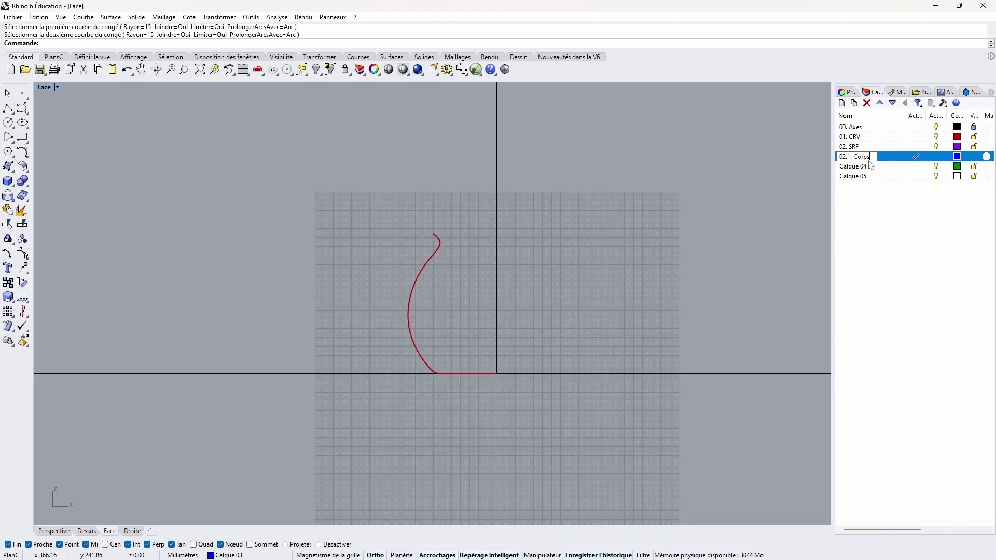
key(Return)
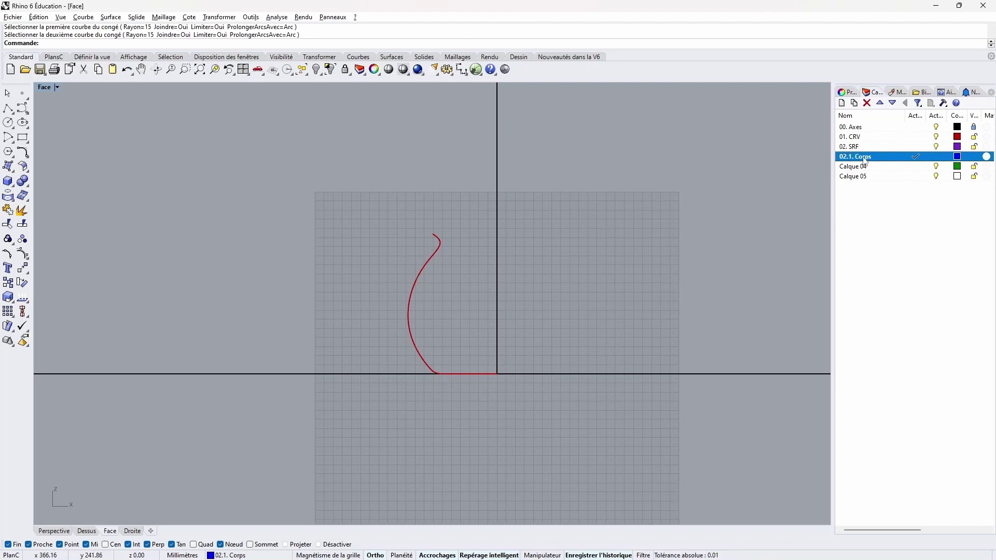
- Nest the 02.1. Corps layer as a sublayer of 02. SRF
drag(865, 161, 851, 148)
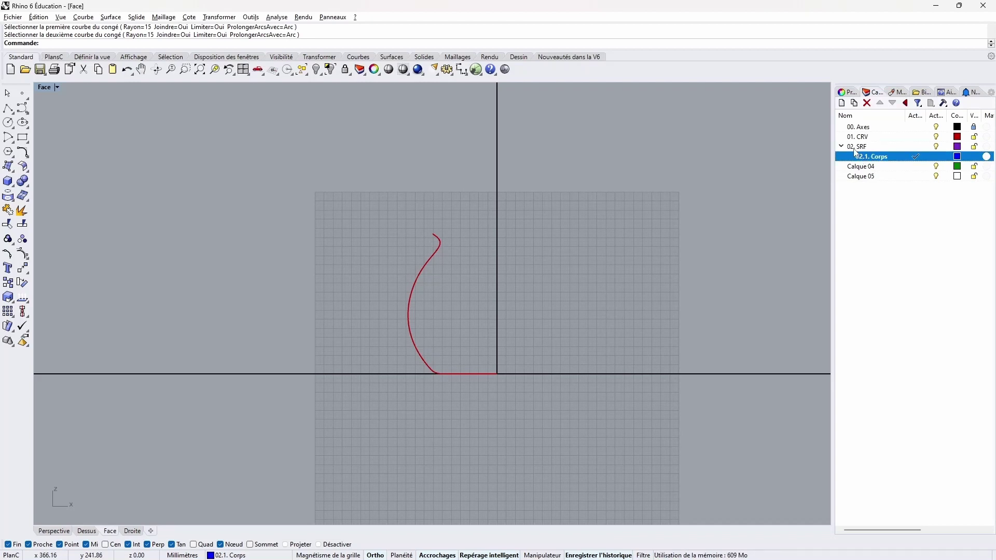
click(847, 149)
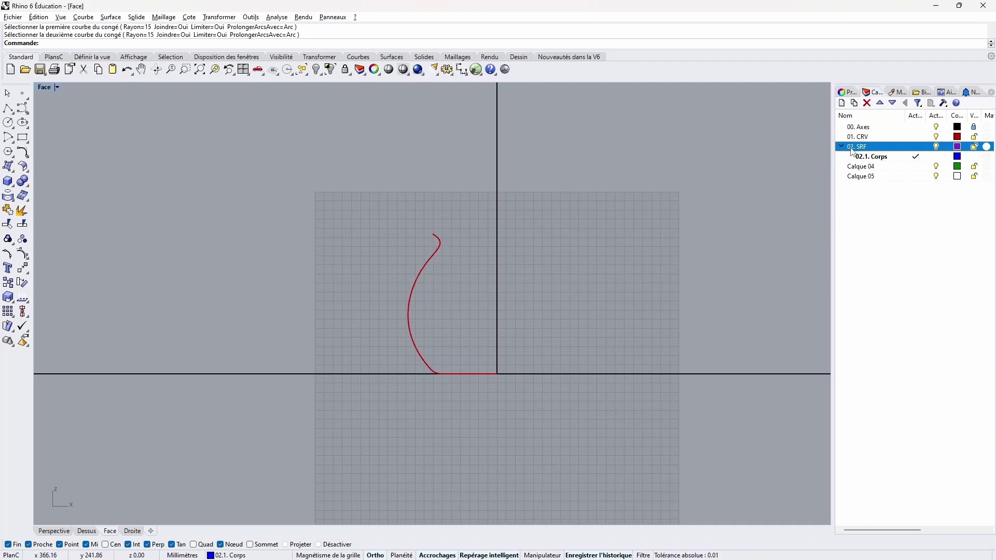
click(869, 158)
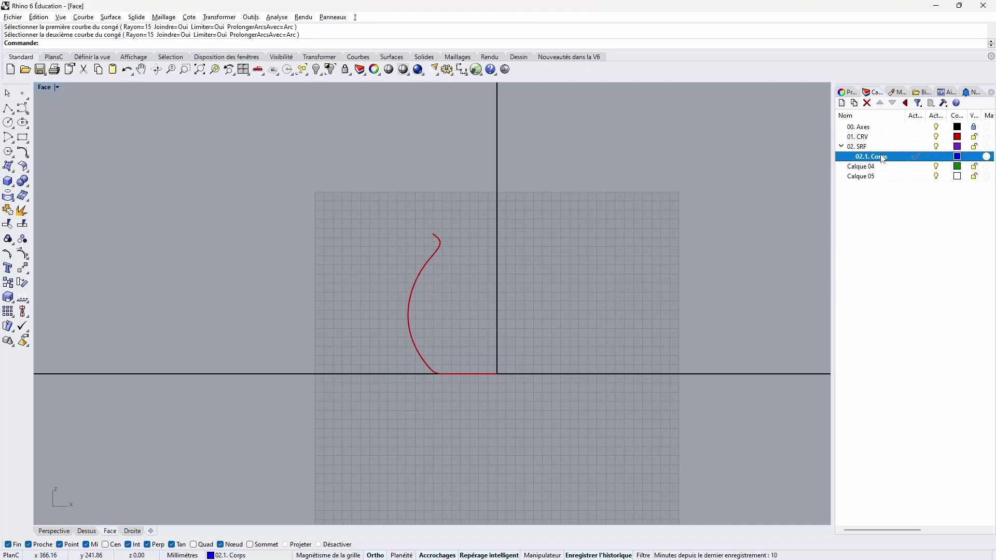
- Nest the Calque 04 layer under 02. SRF, then move it back up one level
drag(861, 168, 861, 147)
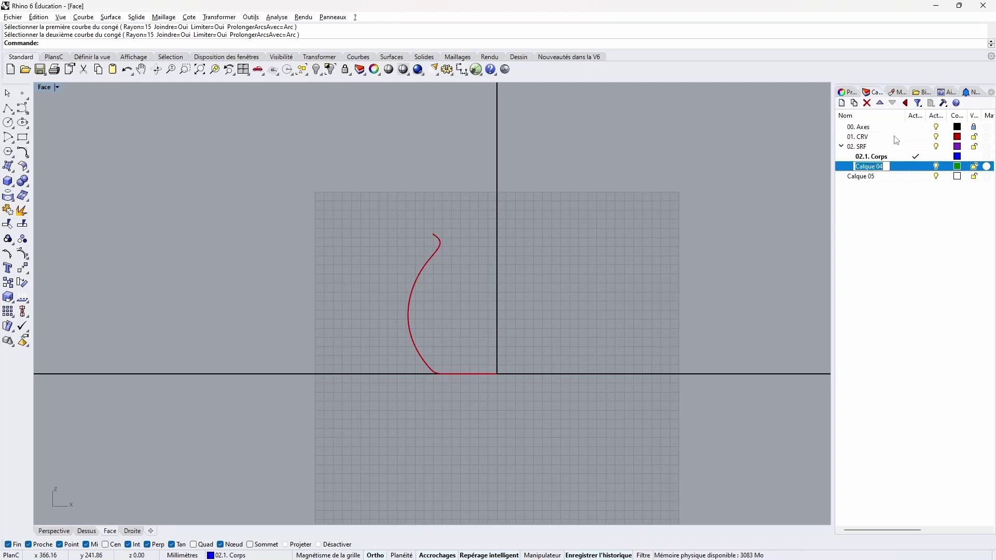
ctrl+click(876, 170)
click(876, 170)
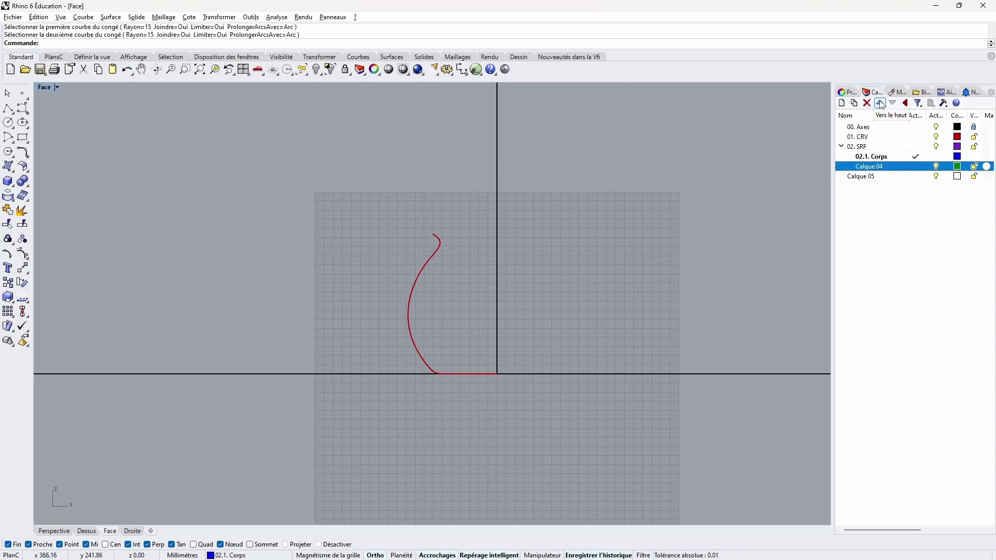
click(880, 104)
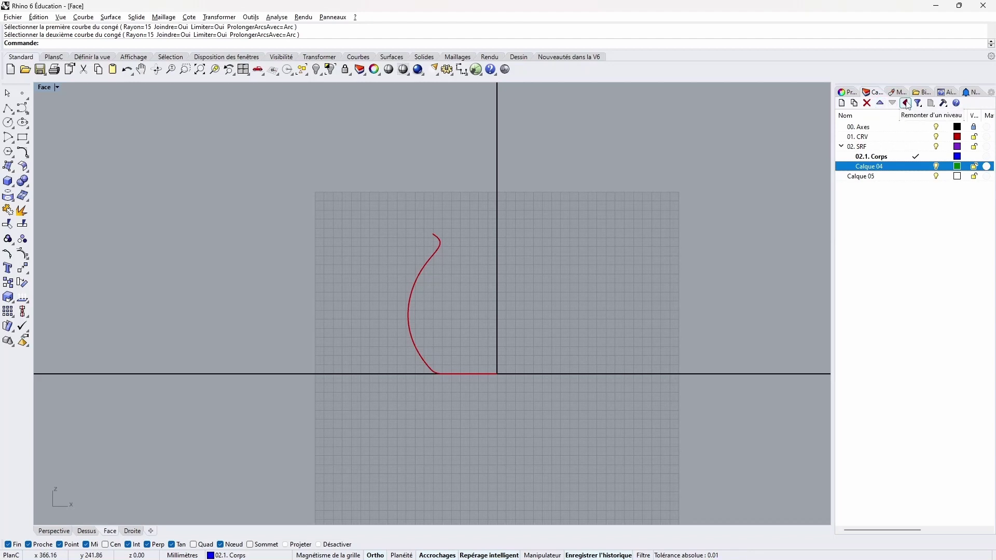
click(888, 159)
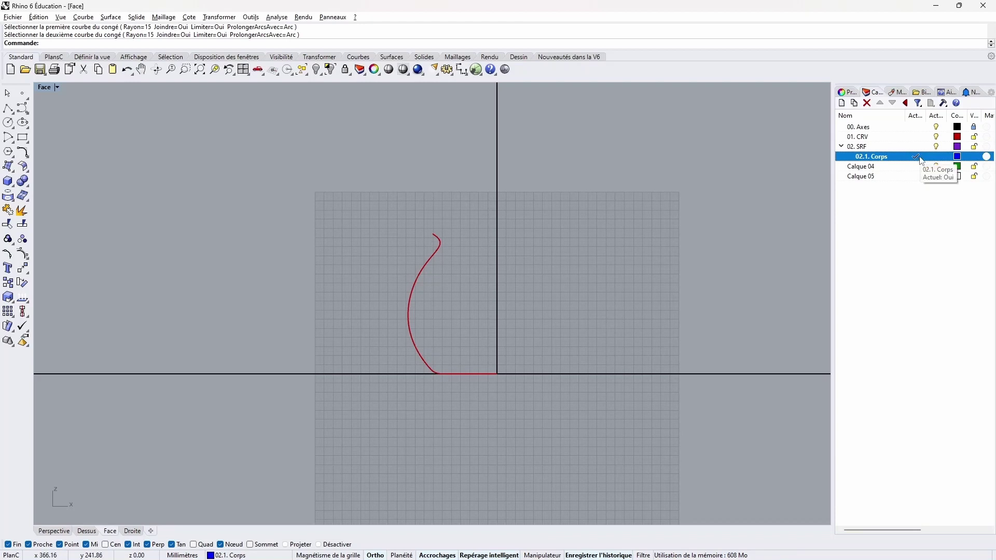
click(873, 138)
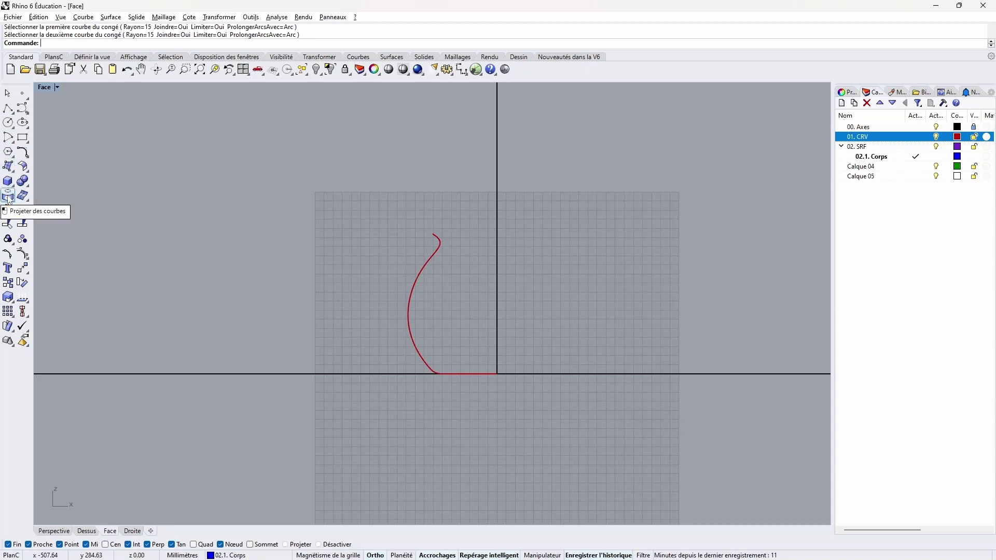
click(9, 168)
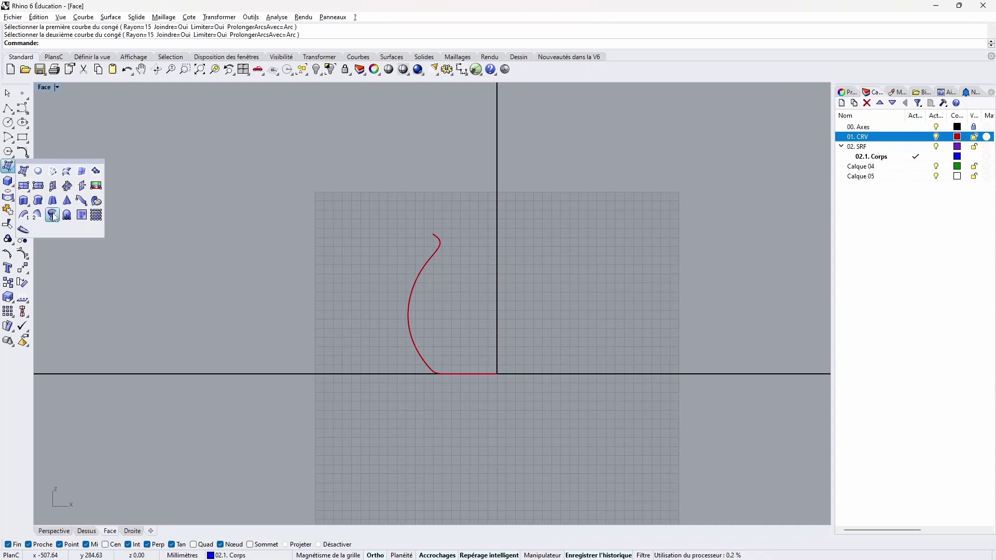
click(52, 215)
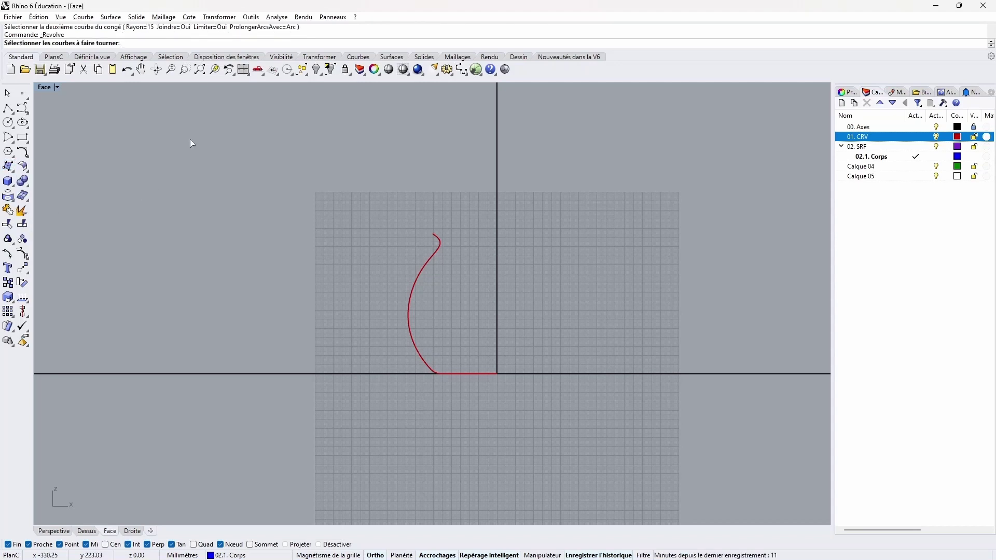
click(424, 273)
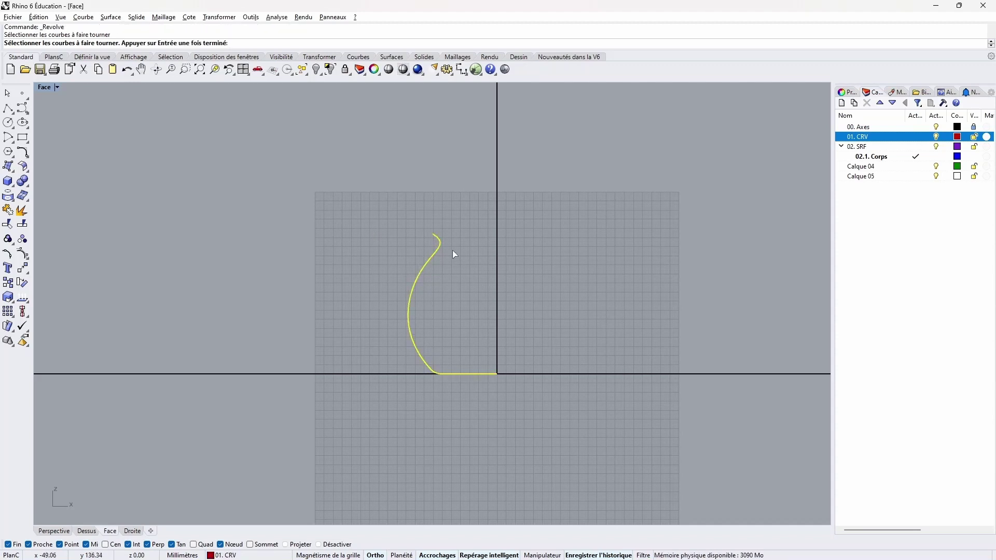
key(Return)
key(Escape)
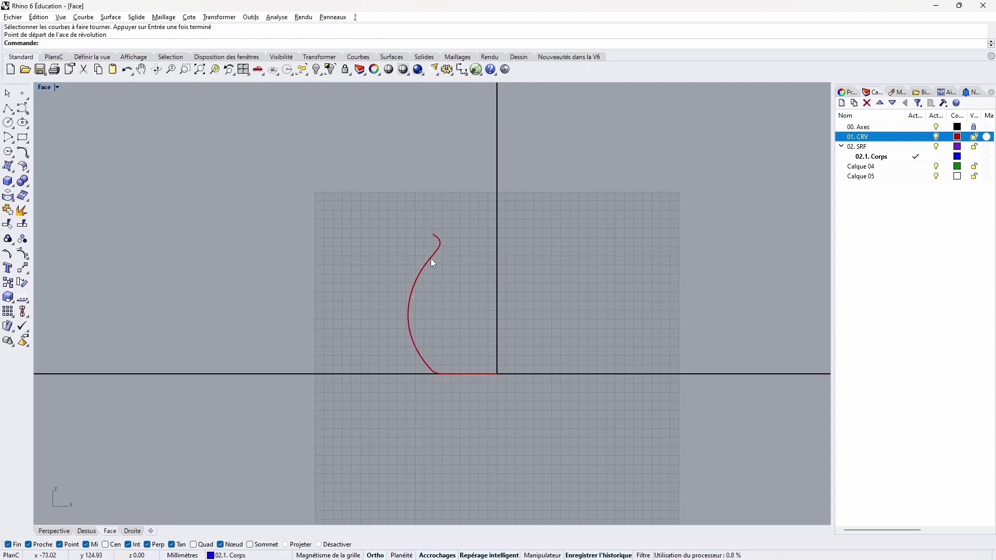
- Try revolving the vase profile 360° around the vertical axis with axis points picked in the Perspective view, and undo the revolution
click(431, 259)
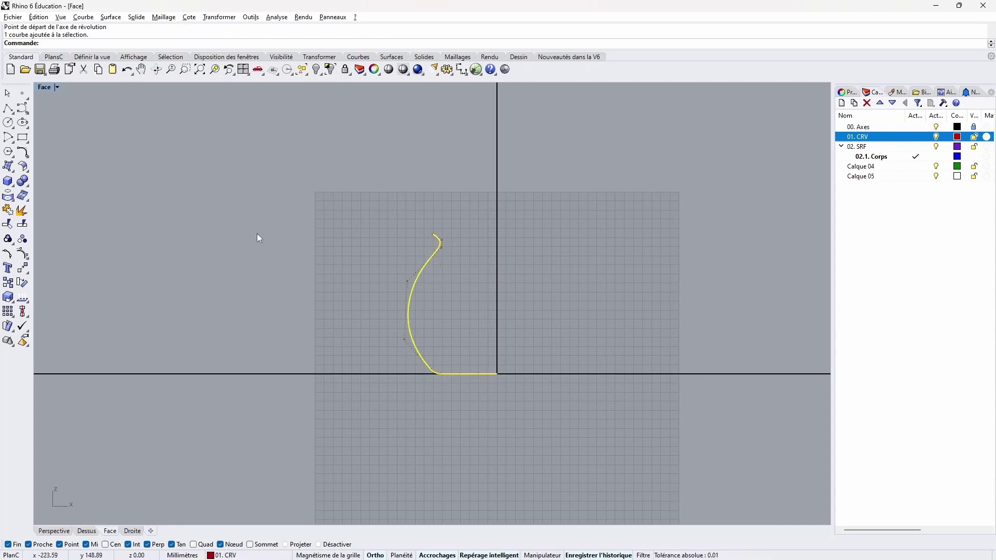
key(Return)
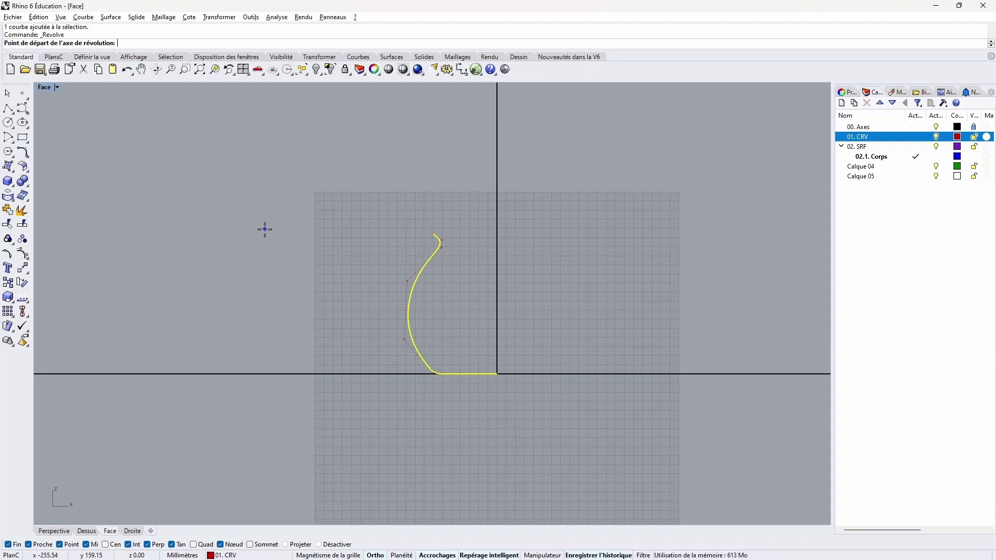
double_click(46, 87)
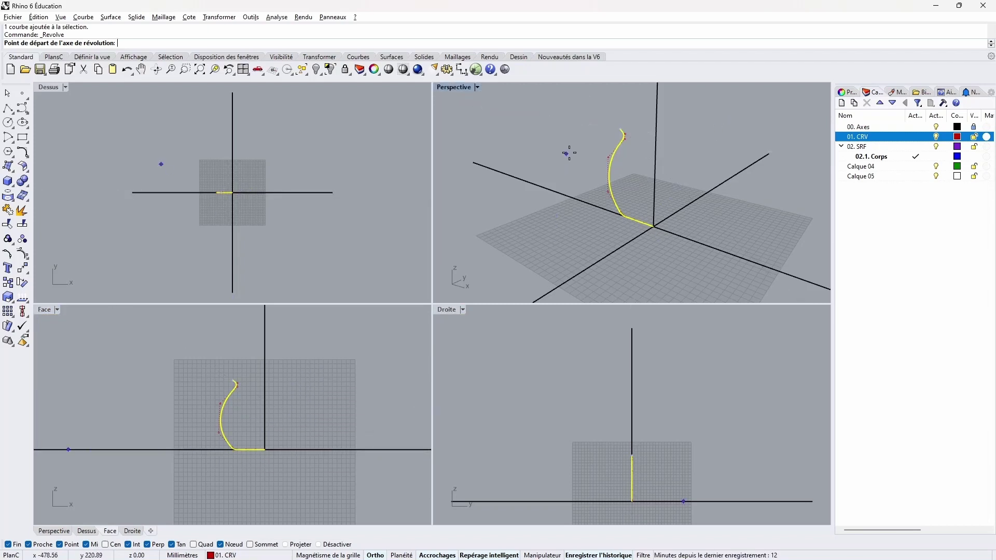
click(655, 190)
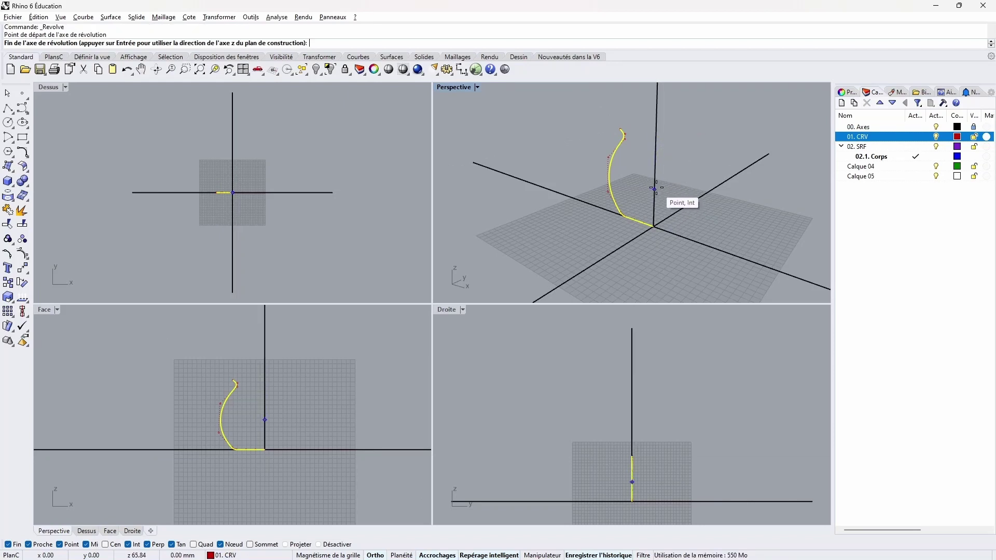
click(655, 130)
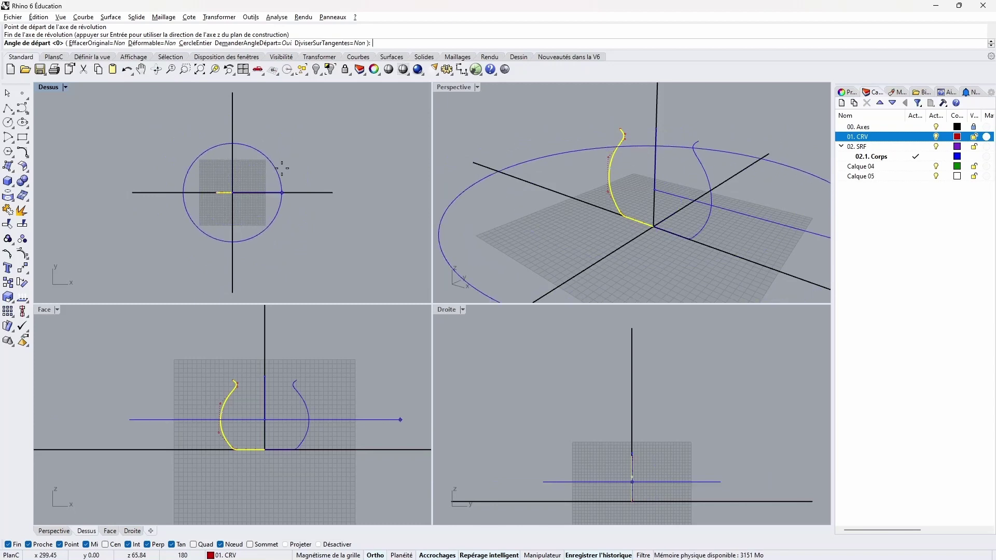
click(180, 182)
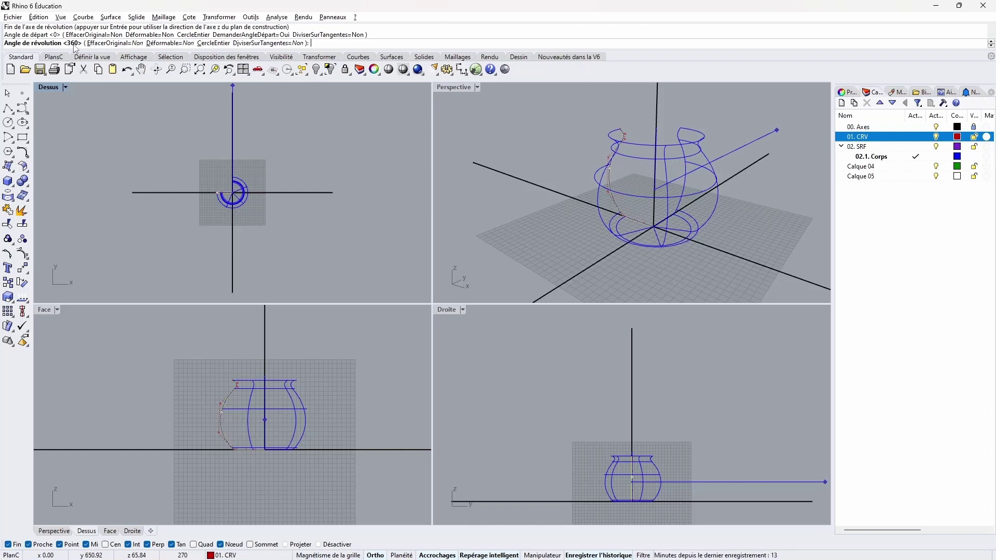
key(Return)
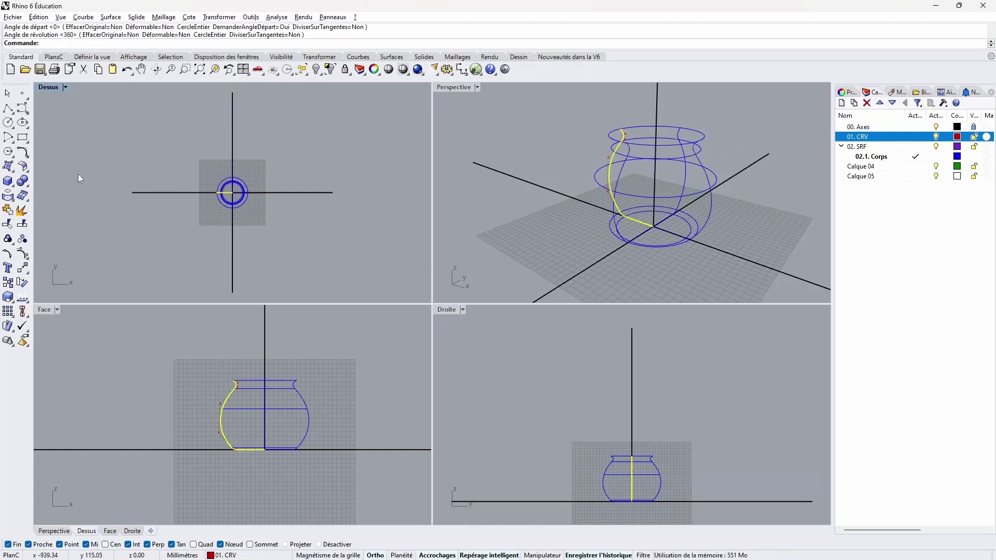
key(ctrl+z)
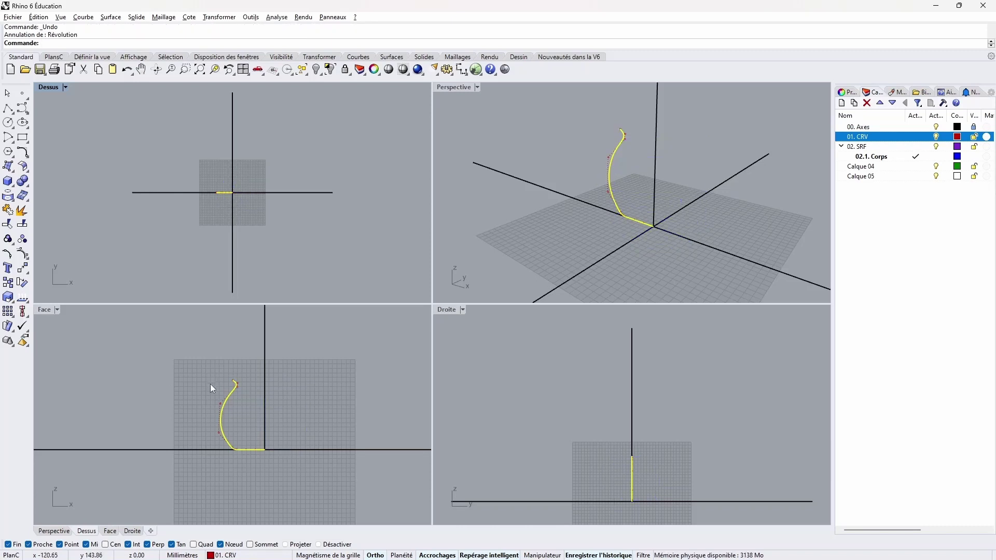
- Revolve the vase profile 360° from start angle 0 around the vertical axis line, picking the axis points in the Face view
click(8, 167)
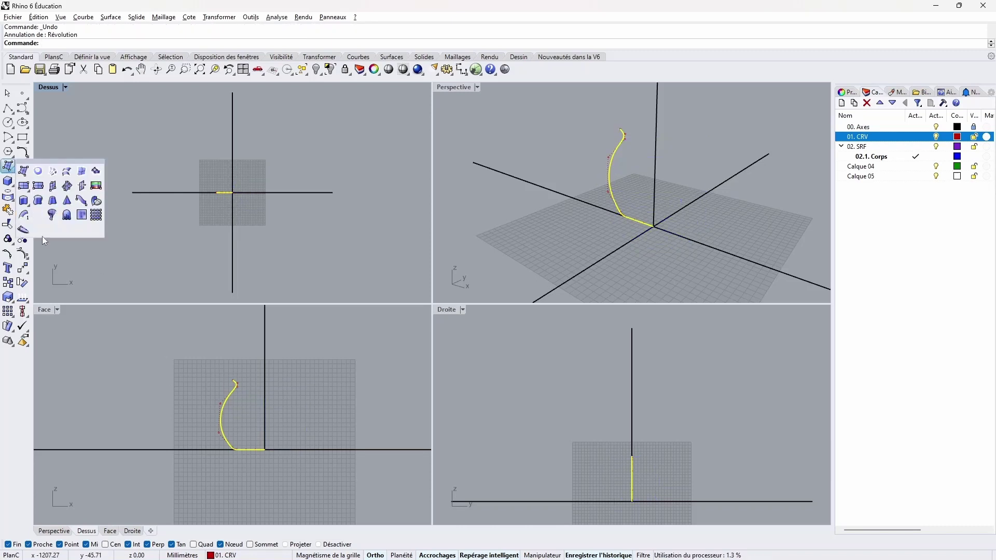
click(51, 220)
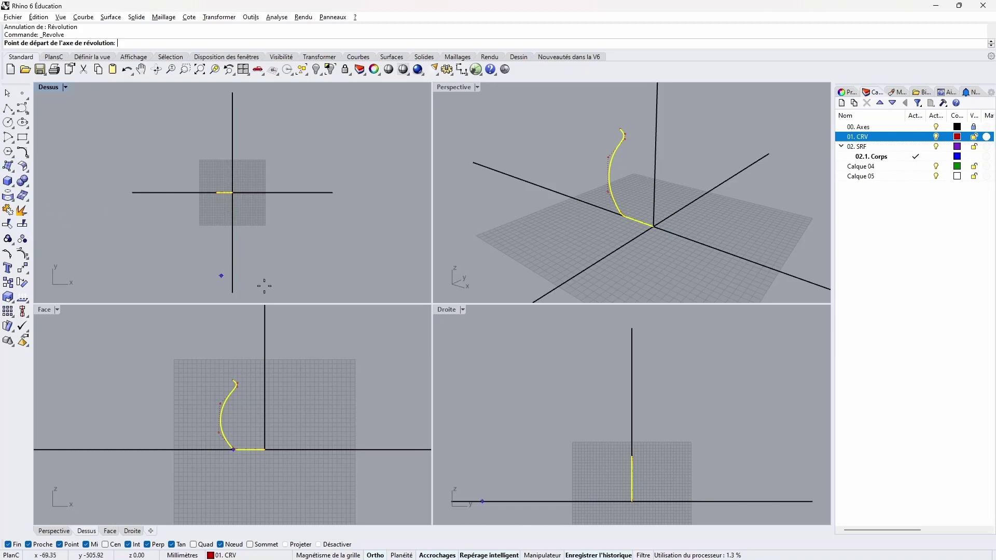
click(264, 359)
click(264, 449)
key(Return)
key(Return)
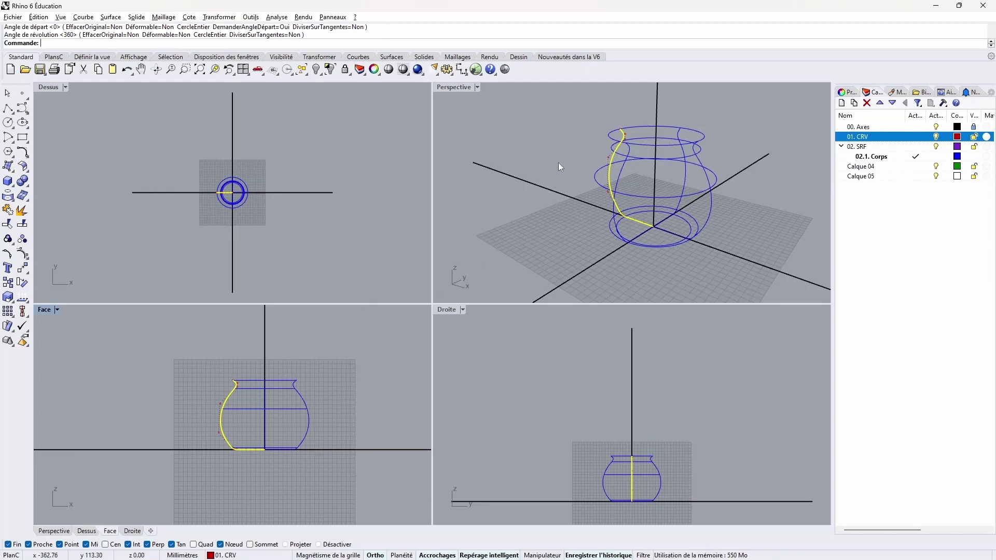
- Set the Perspective view to the Ombré (shaded) display mode and inspect the revolved vase body up close
click(460, 88)
click(474, 132)
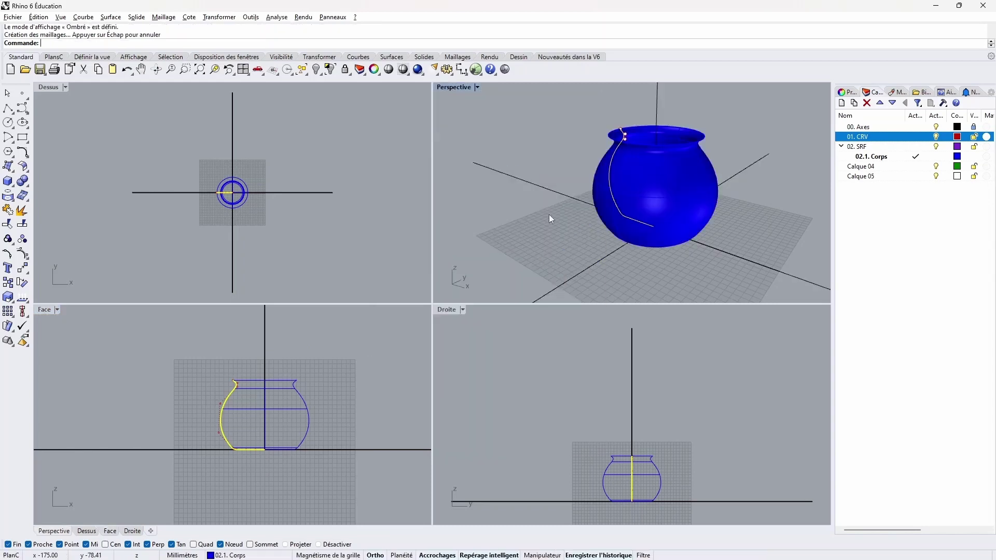
mouse_move(548, 214)
right_down()
mouse_move(664, 191)
mouse_move(604, 184)
mouse_move(648, 218)
mouse_move(682, 190)
mouse_move(649, 178)
mouse_move(655, 195)
right_up()
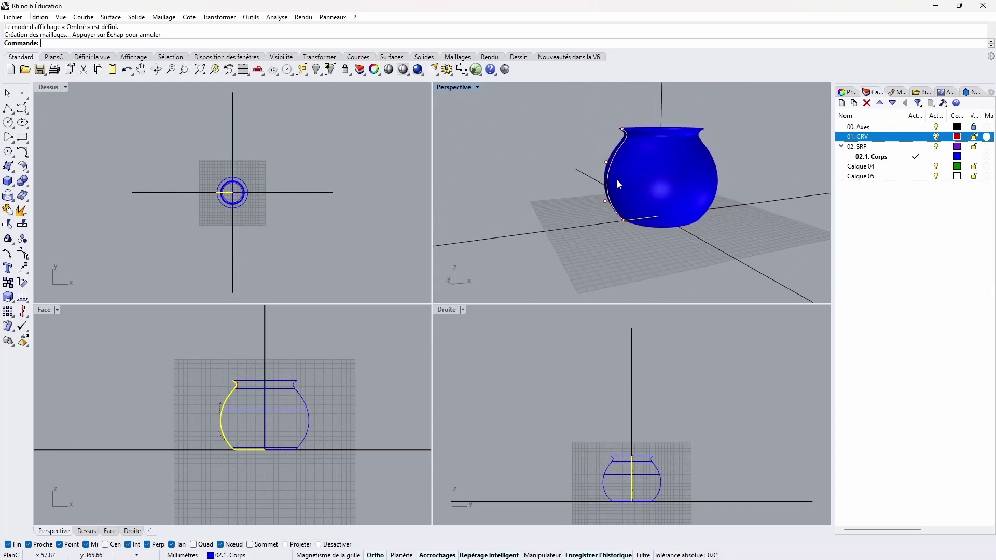
scroll(617, 179, up, 3)
double_click(455, 88)
right_drag(418, 232, 445, 270)
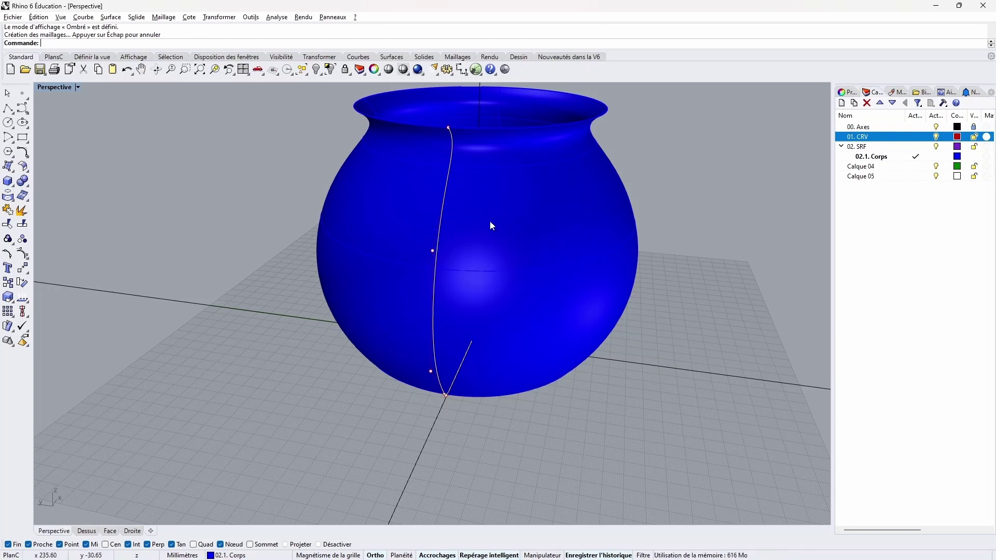
key(ctrl+m)
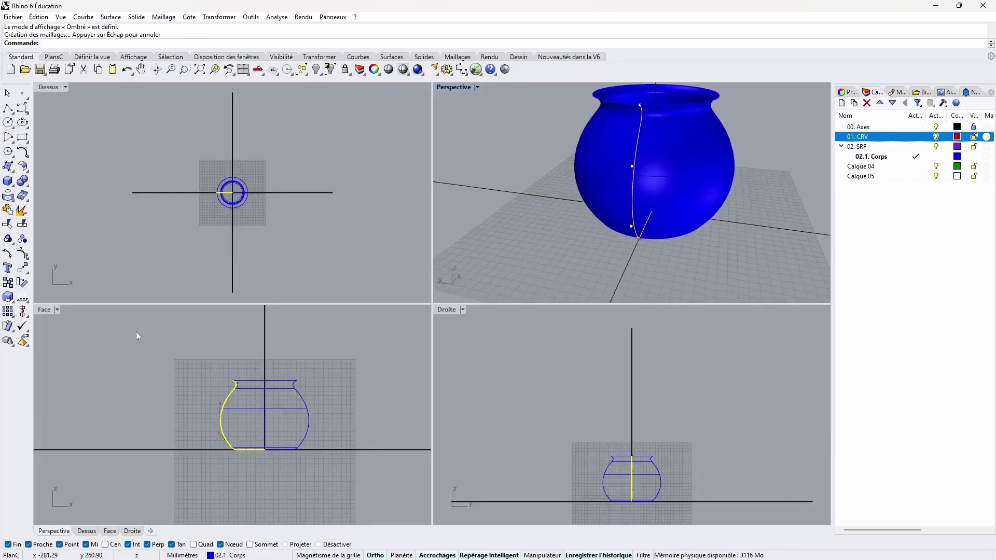
- Examine the vase body in the Face view and from several angles in the shaded Perspective view
double_click(44, 309)
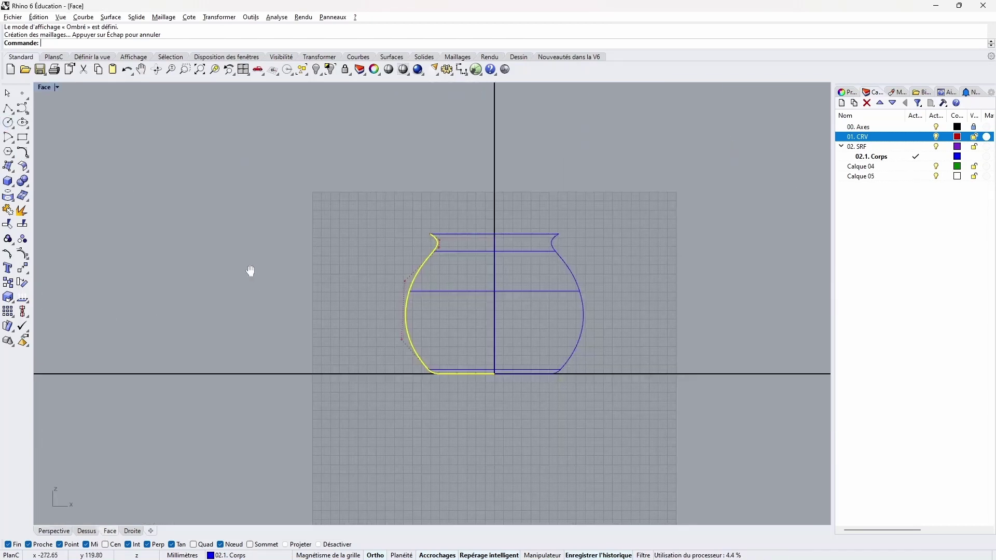
right_drag(249, 272, 131, 257)
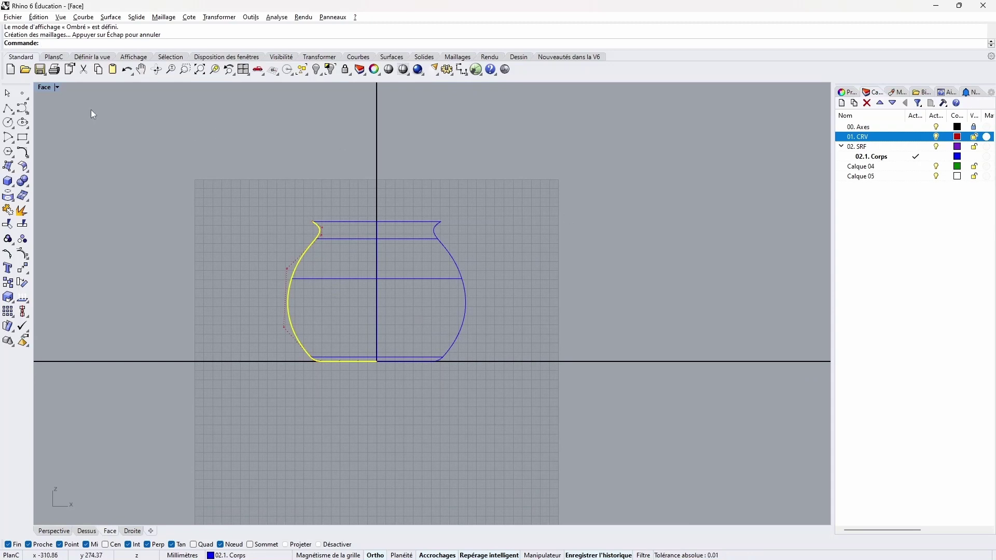
double_click(45, 88)
right_drag(658, 133, 764, 101)
right_drag(728, 178, 789, 179)
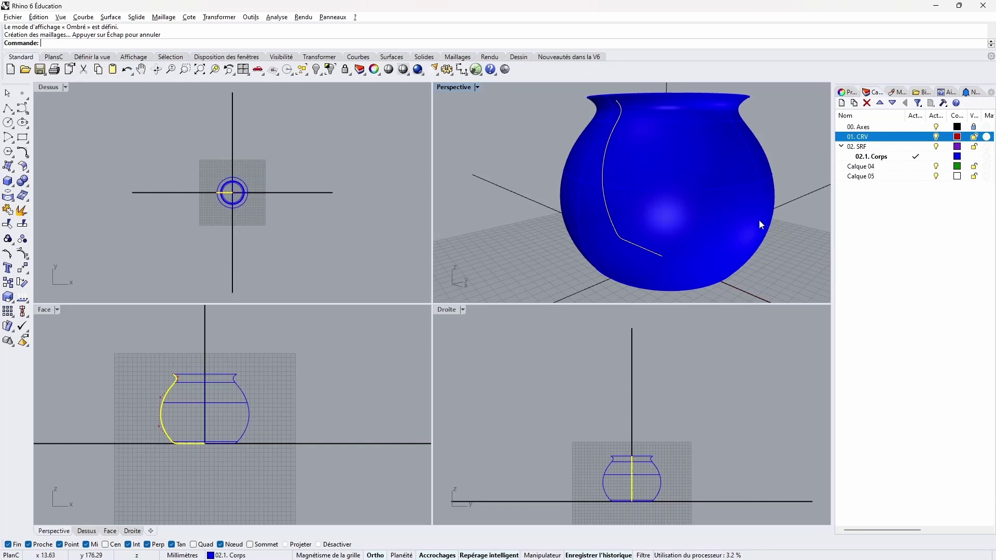
right_drag(731, 226, 727, 268)
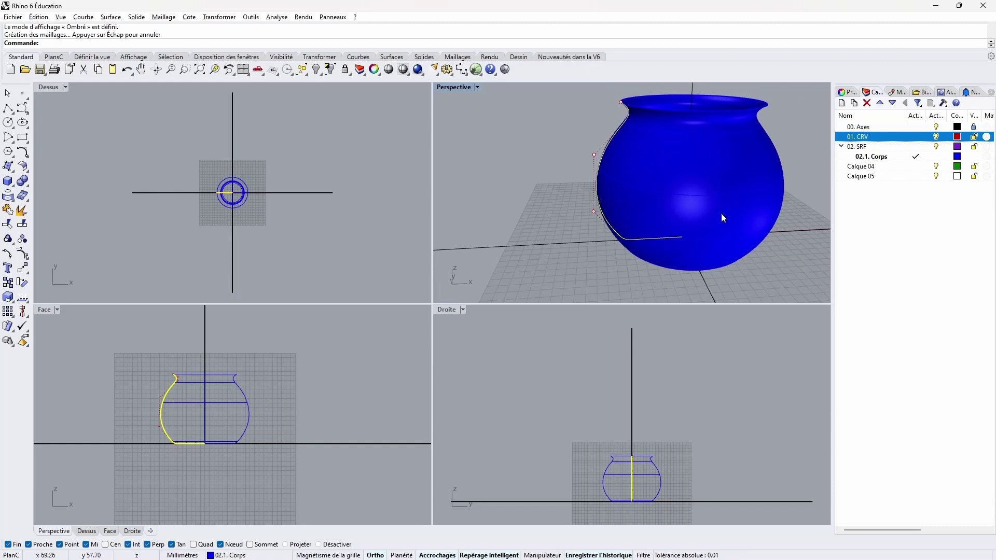
right_drag(703, 223, 660, 209)
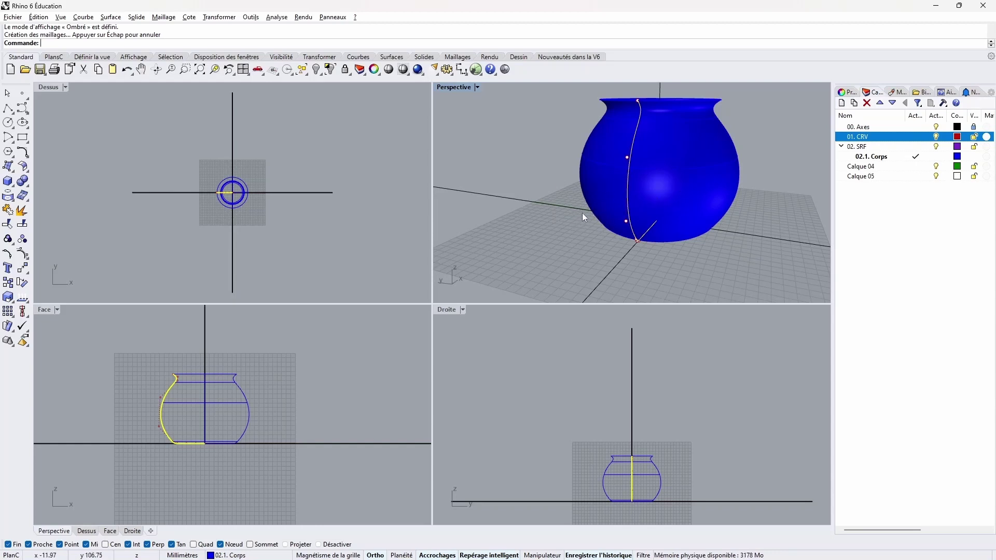
right_drag(729, 206, 507, 174)
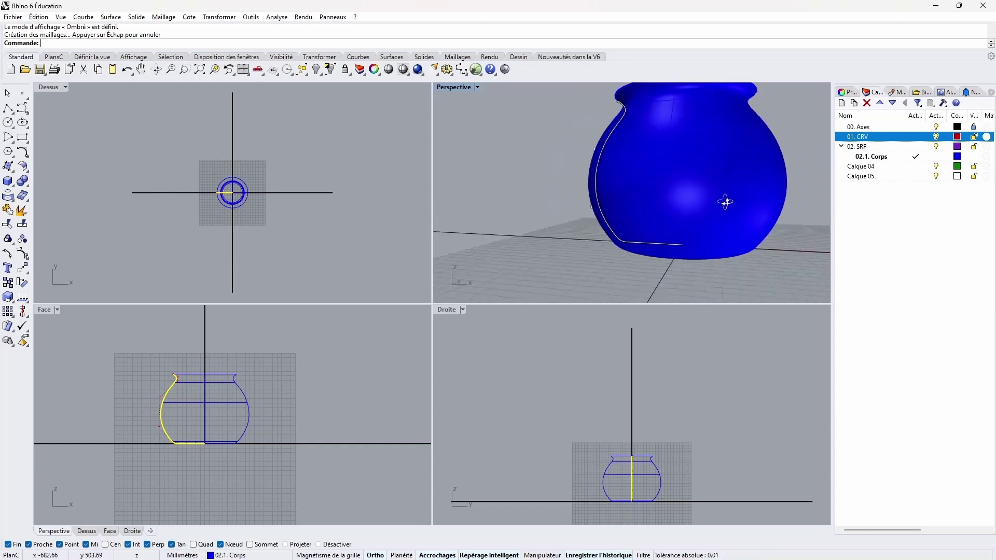
- Make 01. CRV the current layer and deselect the vase profile in the maximized Face view
key(ctrl+F2)
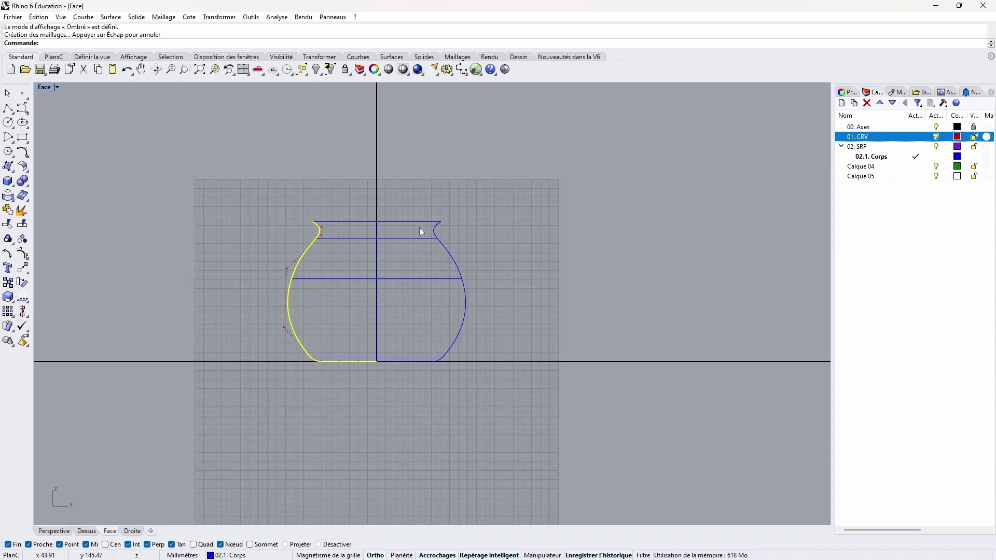
click(916, 137)
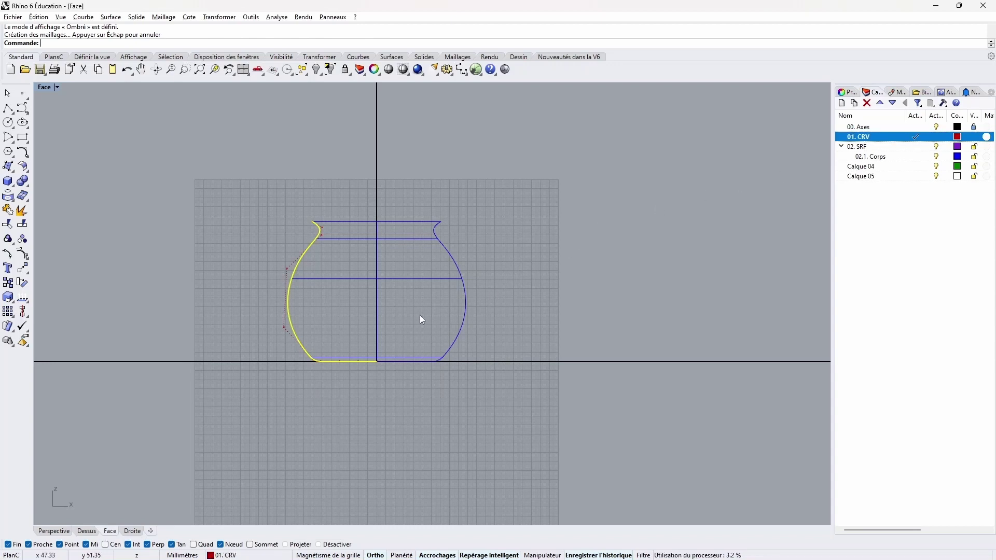
click(22, 108)
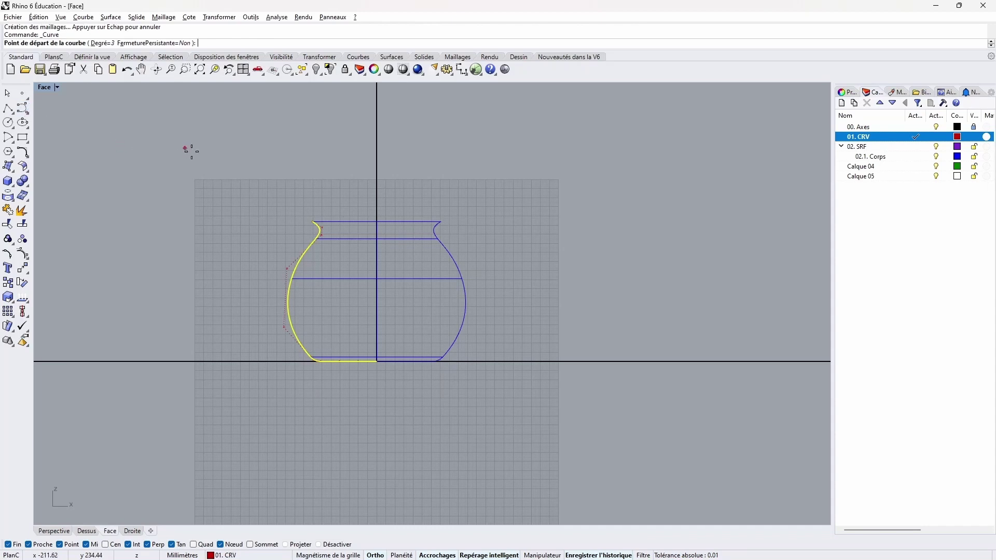
key(Escape)
scroll(627, 288, up, 4)
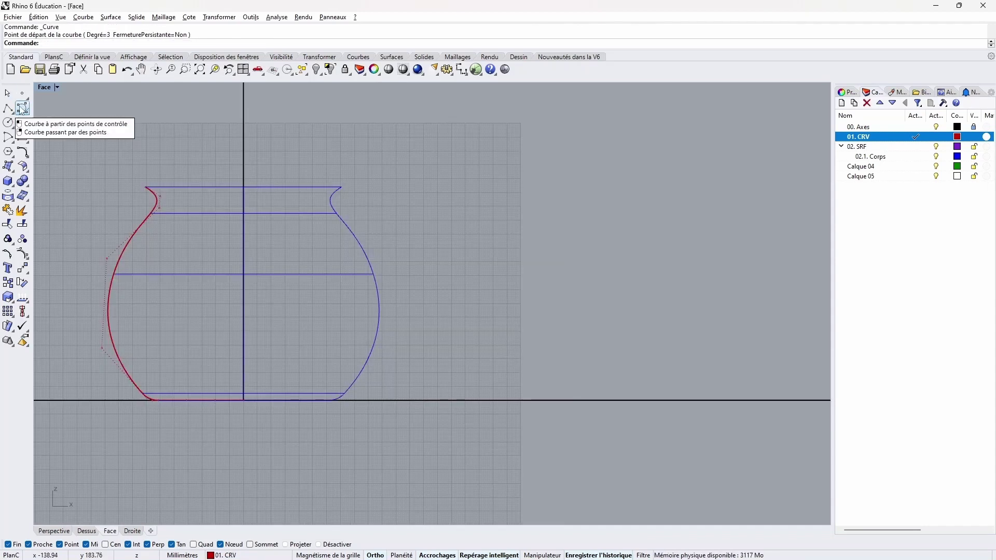
- Draw an S-shaped degree-3 curve with six control points in the Face view, from outside the vase near neck height into its lower body
click(23, 109)
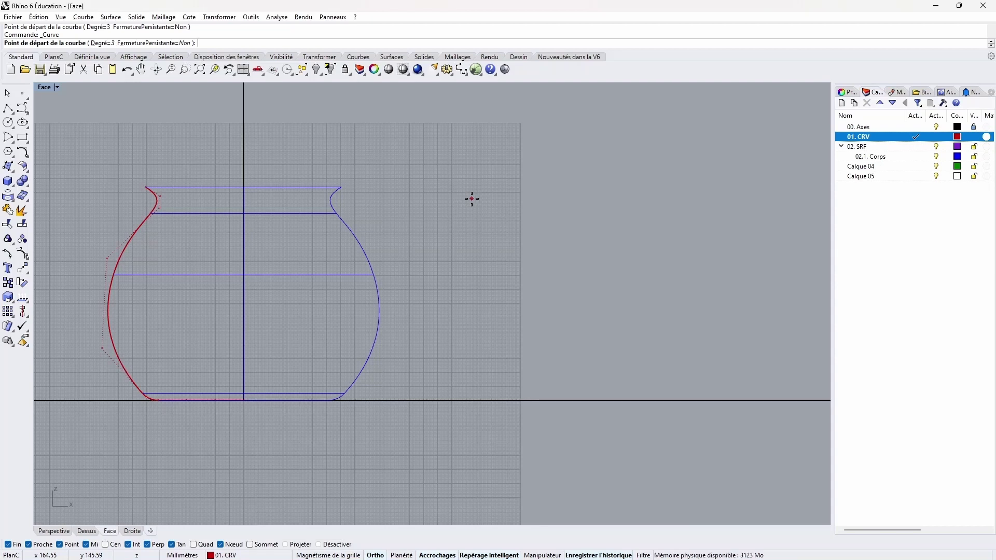
click(499, 208)
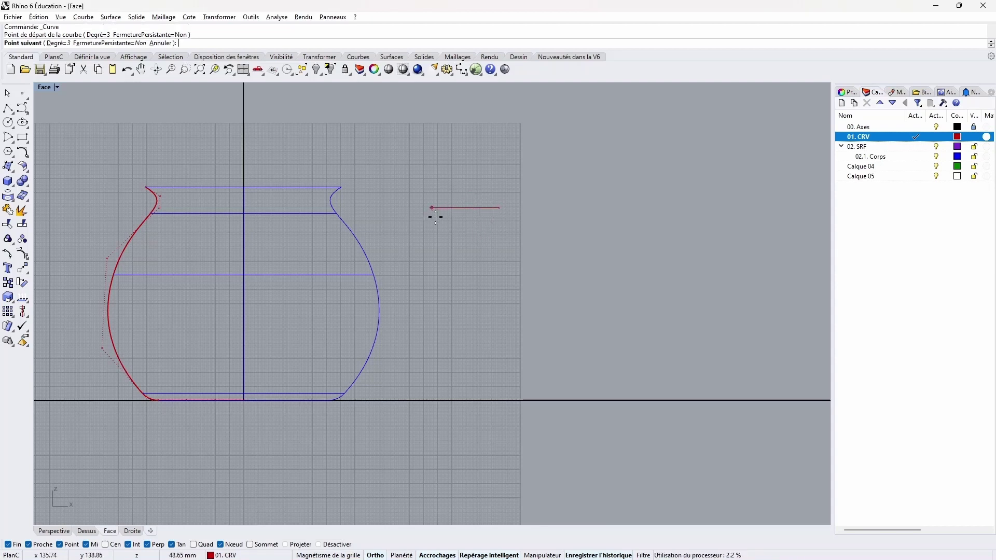
click(429, 222)
click(442, 304)
click(417, 338)
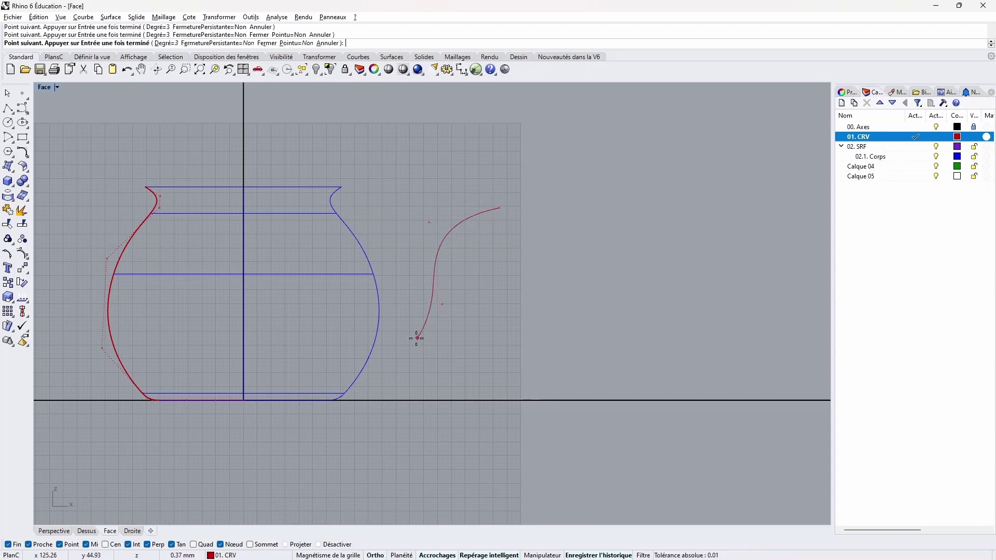
click(387, 360)
click(318, 348)
key(Return)
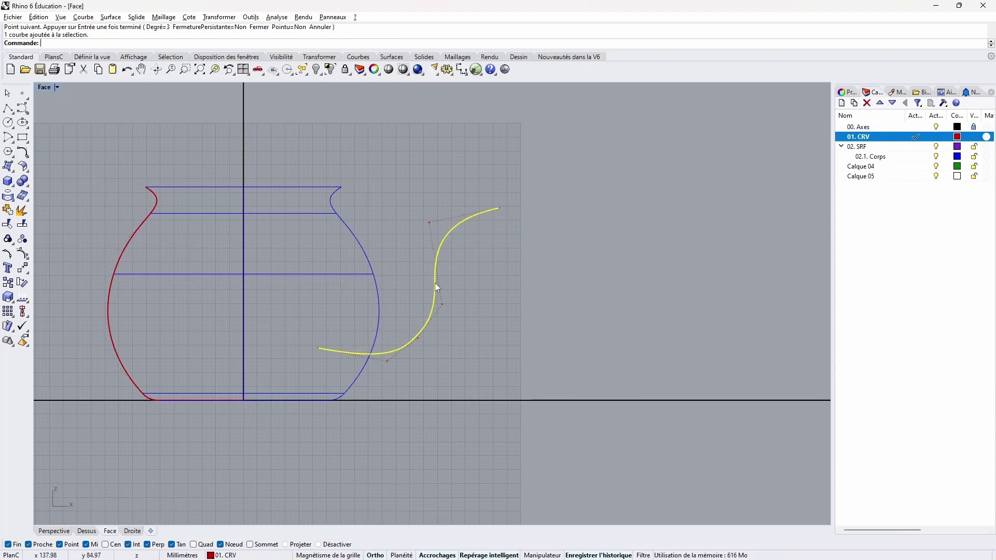
right_drag(463, 303, 460, 310)
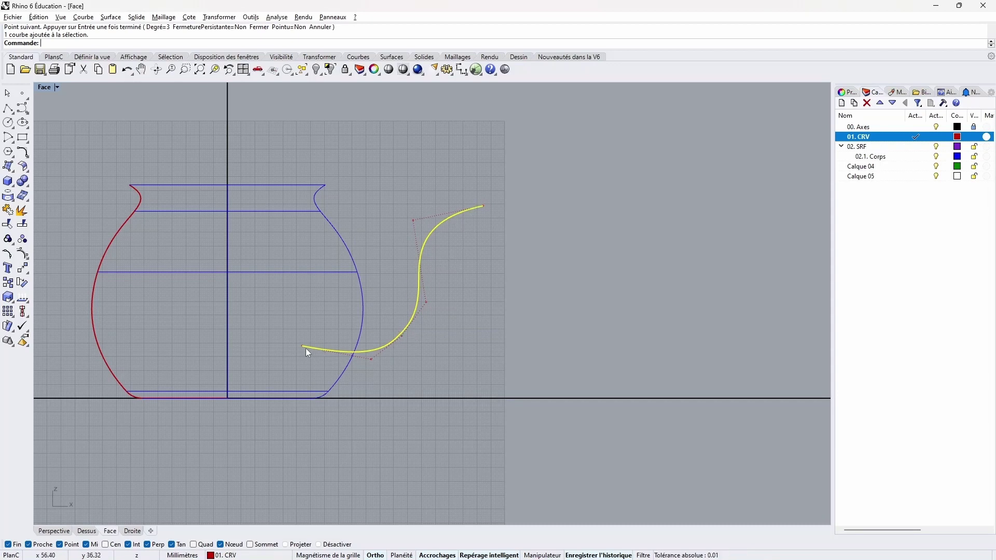
- Draw a circle of about 21.86 mm radius in the Face view, centred on the lower end of the S-shaped curve
scroll(303, 348, up, 2)
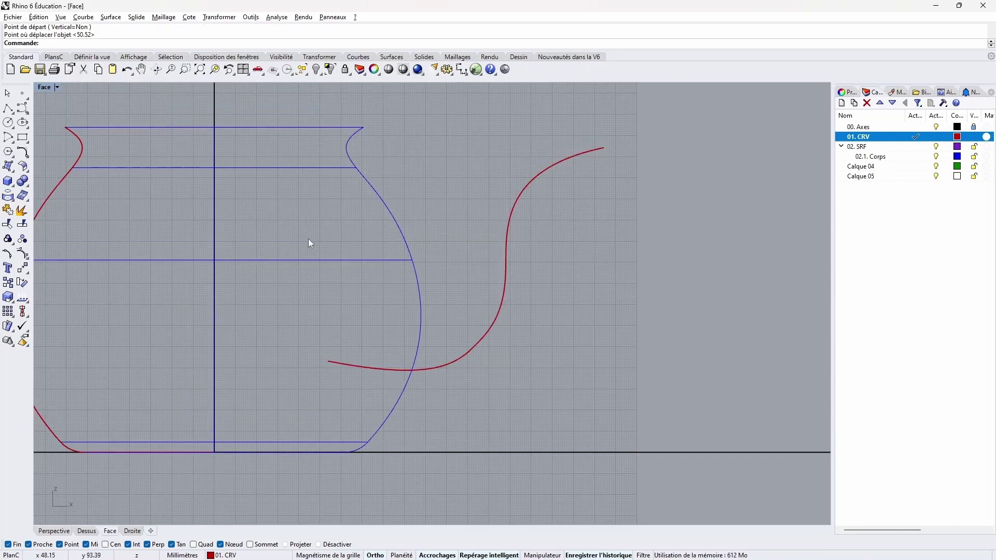
click(8, 123)
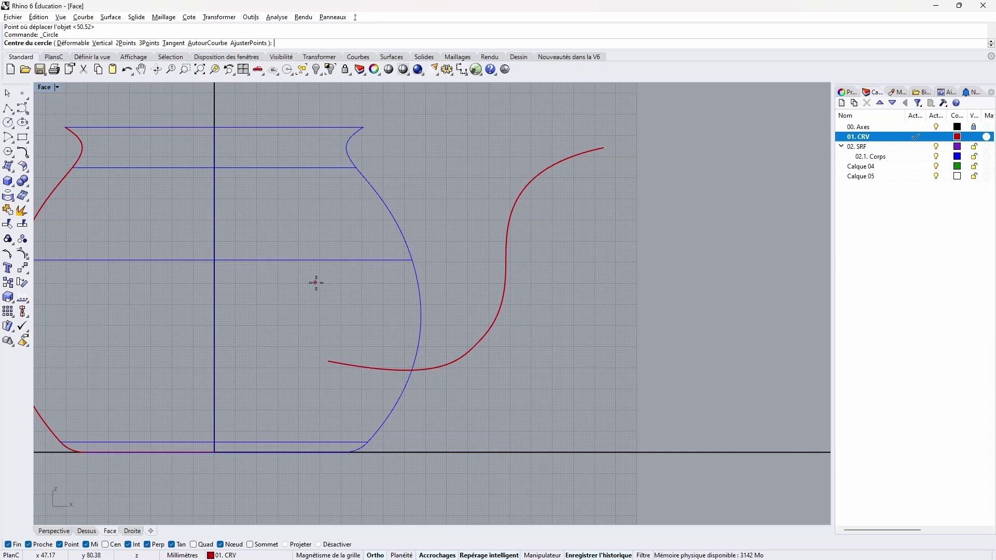
click(329, 361)
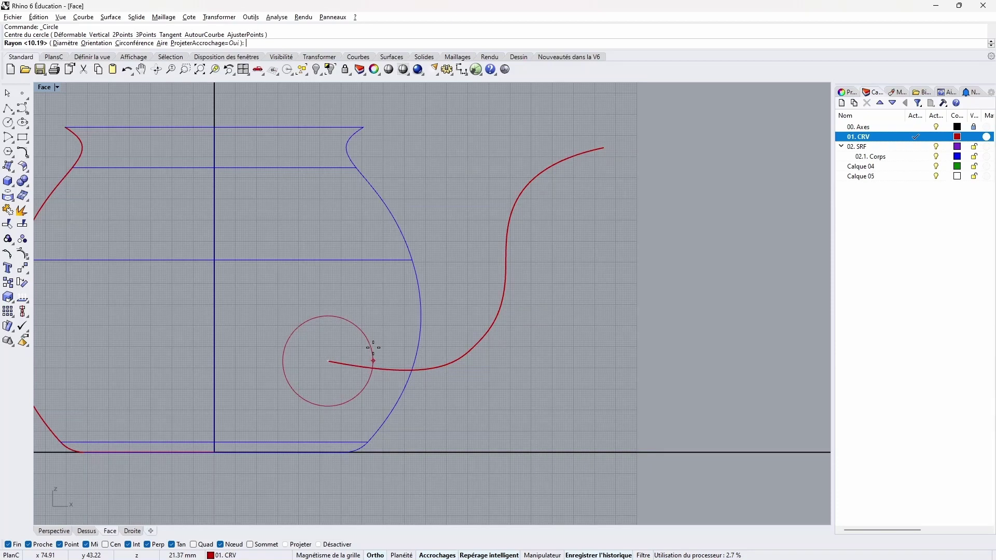
click(374, 349)
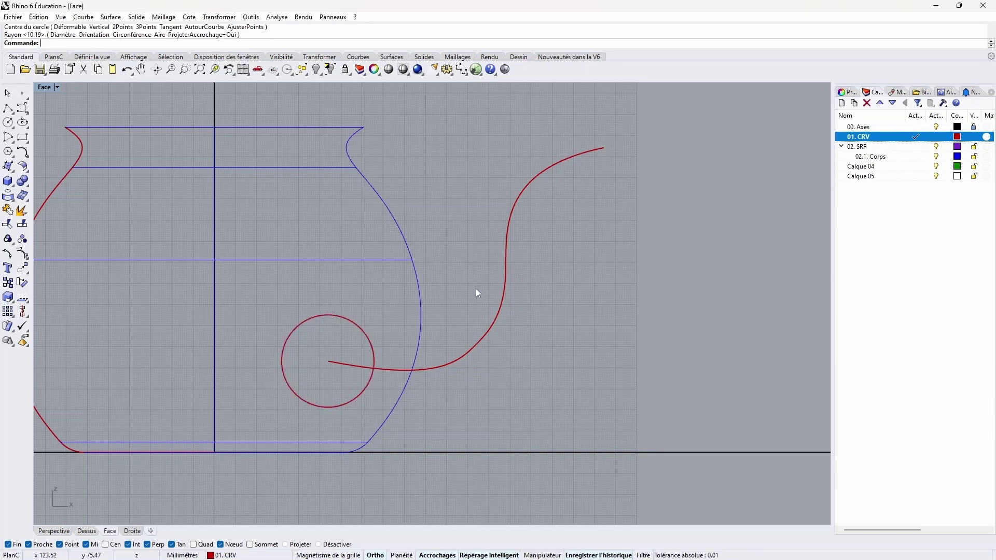
- Draw a second circle of about 9 mm radius centred on the upper end of the S-shaped curve
key(Return)
click(602, 148)
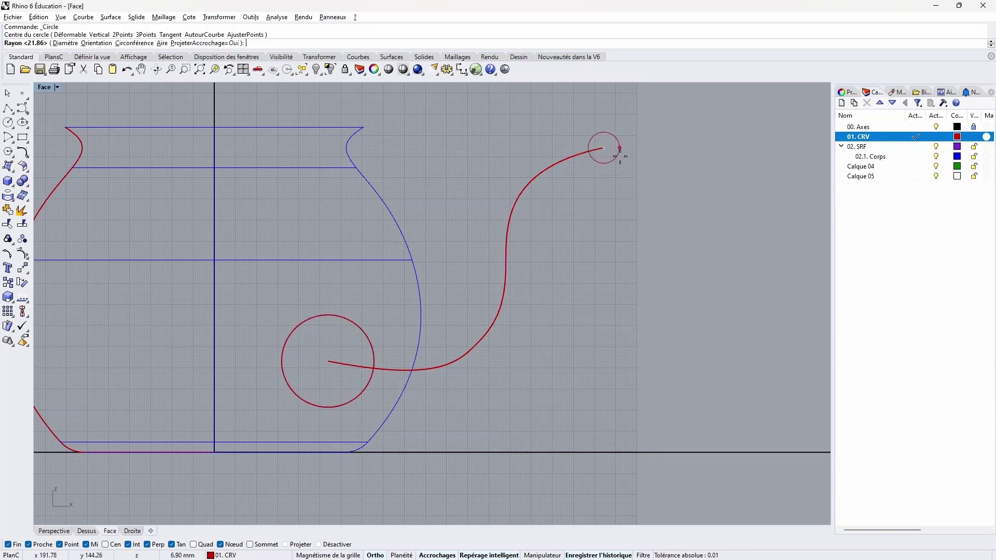
click(623, 156)
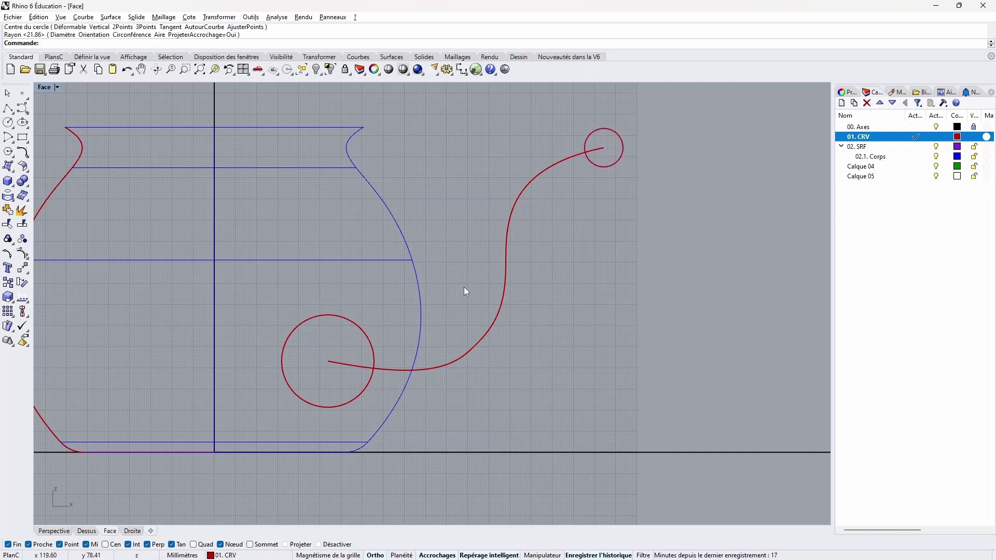
scroll(465, 288, down, 3)
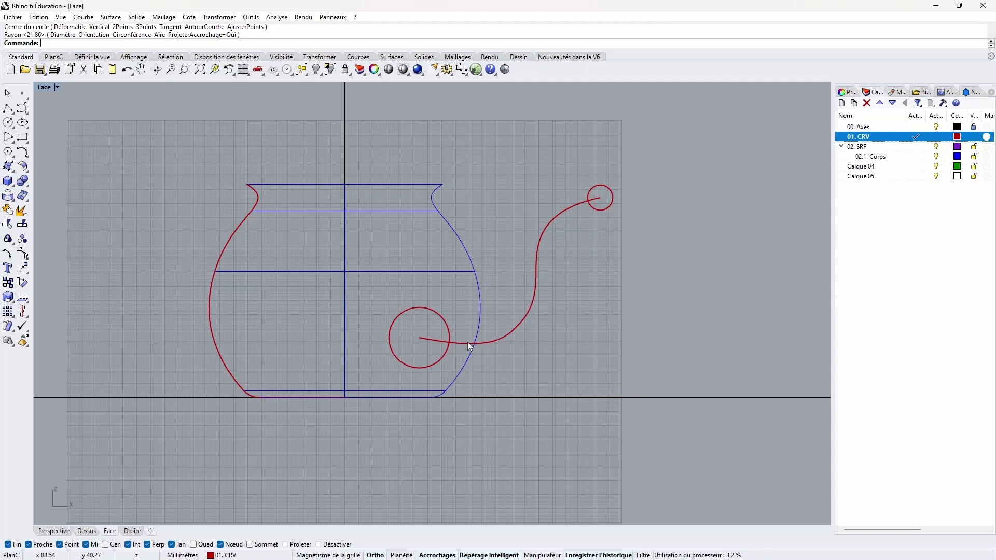
- Return to the four-view layout and rotate the large circle 90° in the Dessus view about the curve's lower end
double_click(45, 87)
right_drag(571, 169, 717, 164)
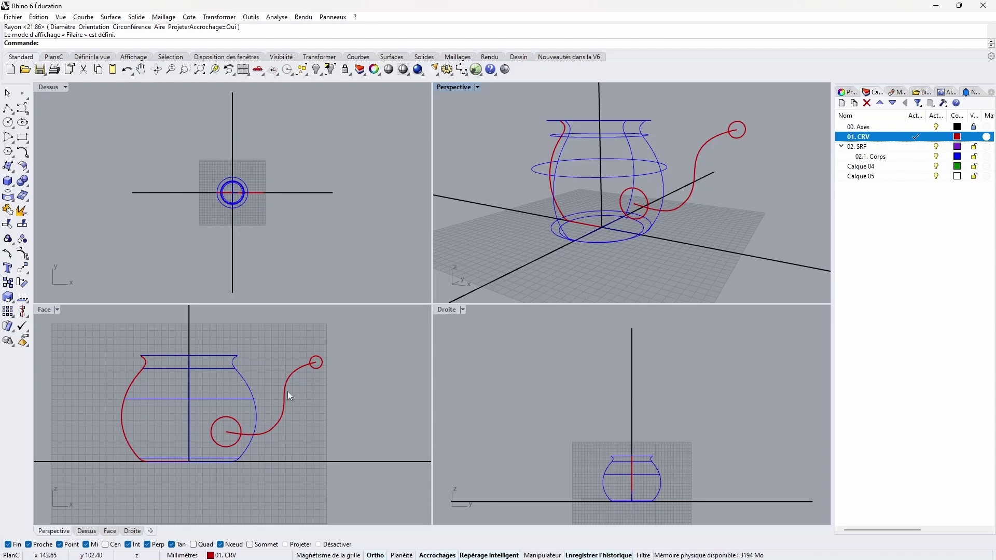
click(233, 421)
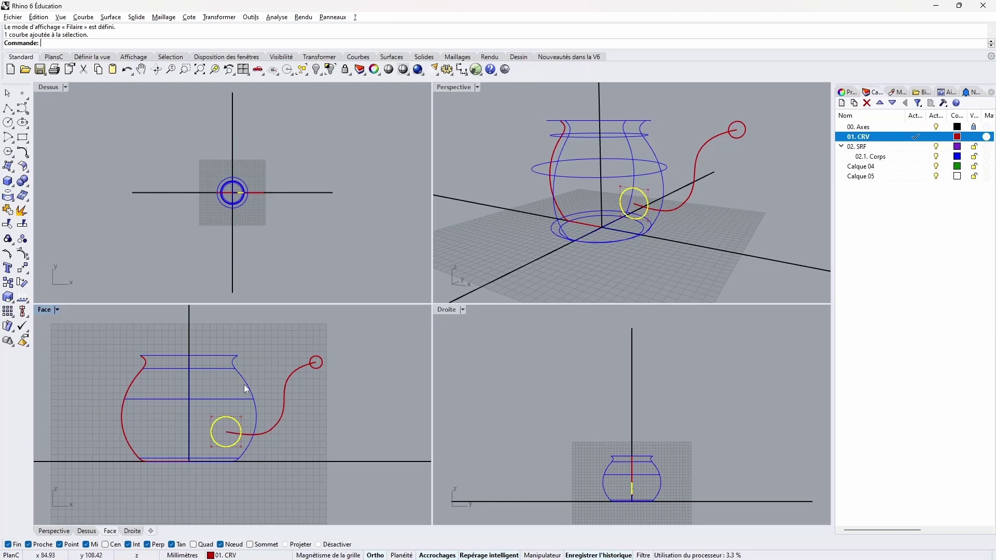
click(219, 17)
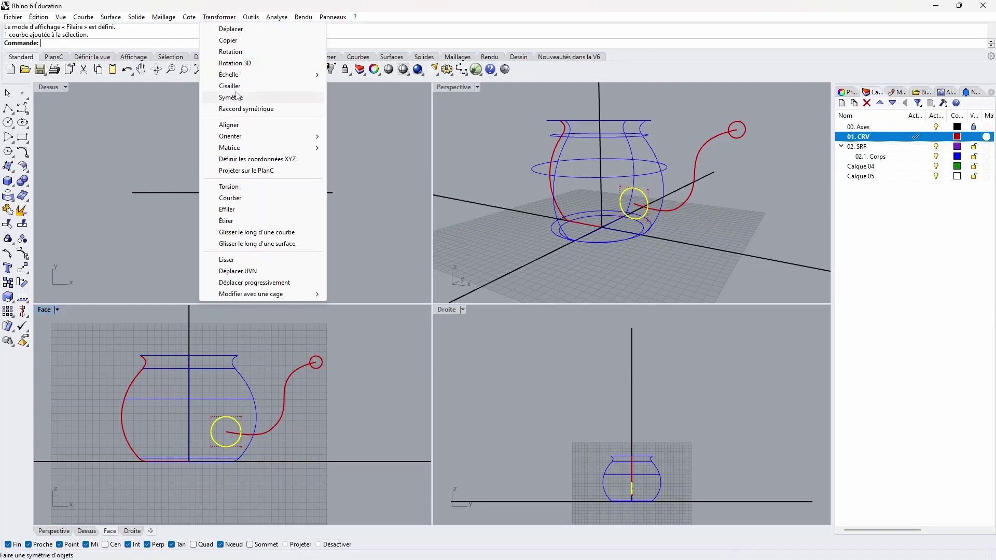
click(236, 54)
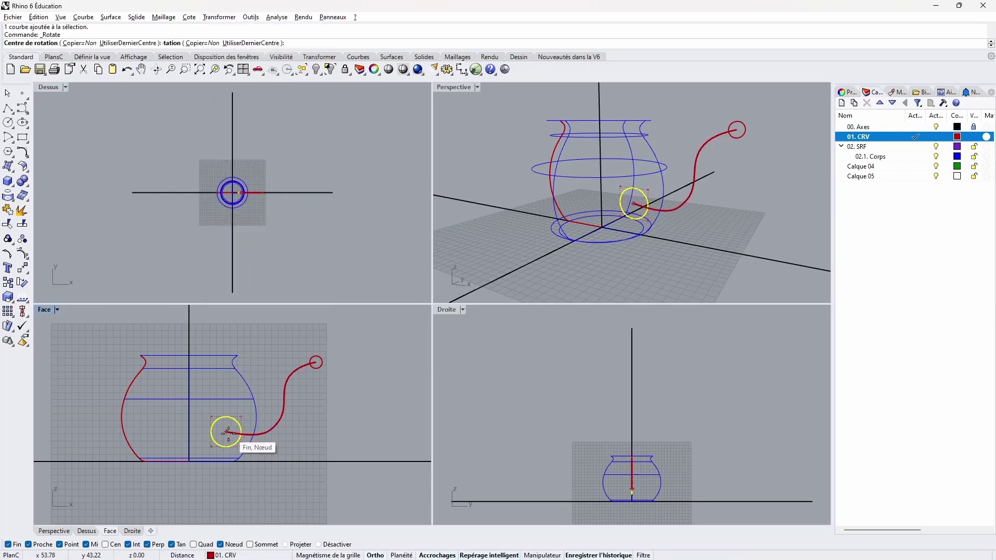
scroll(227, 432, up, 5)
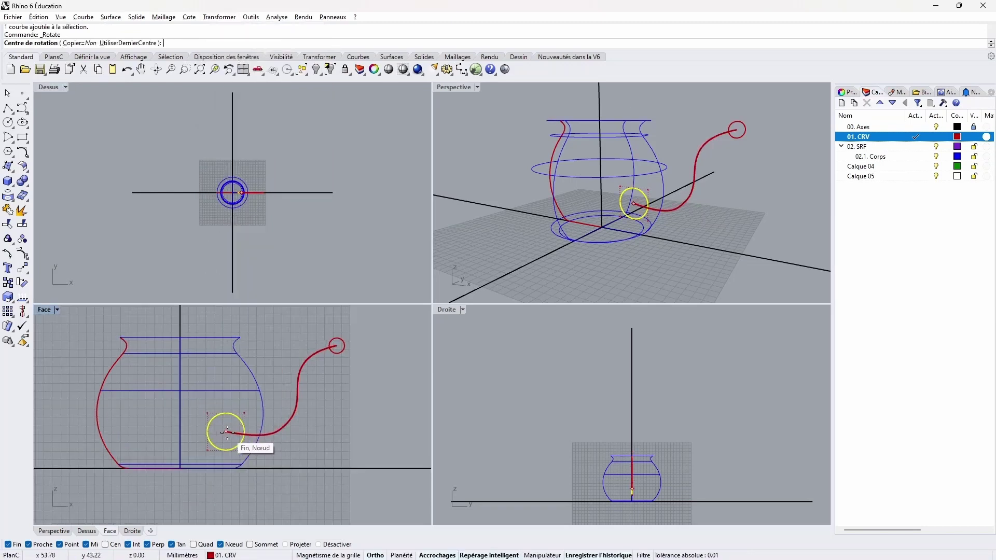
click(225, 439)
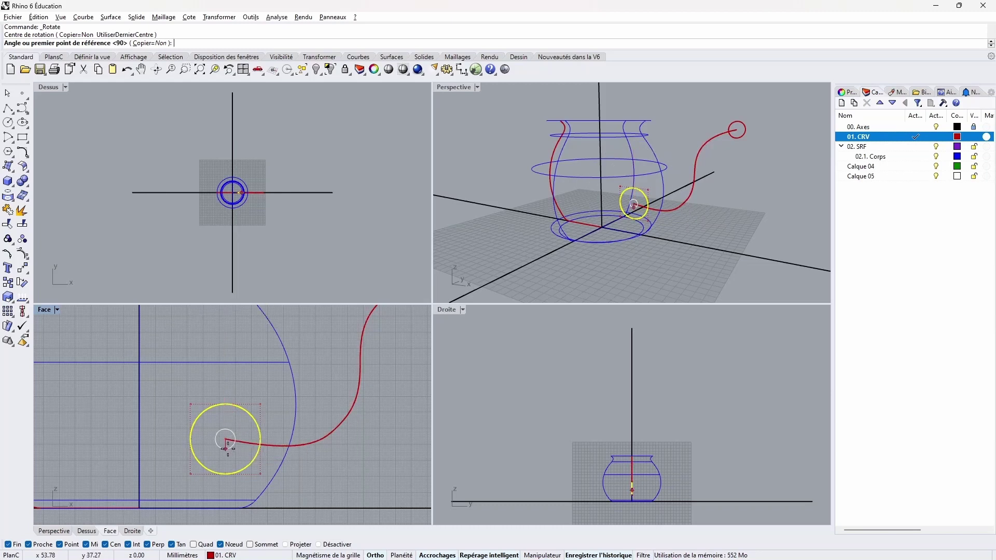
scroll(279, 191, up, 4)
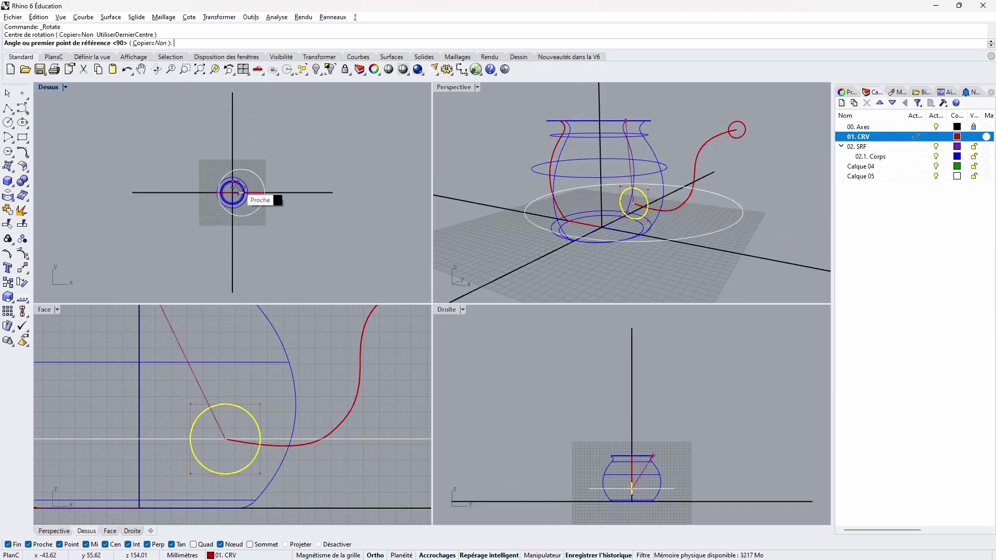
click(370, 205)
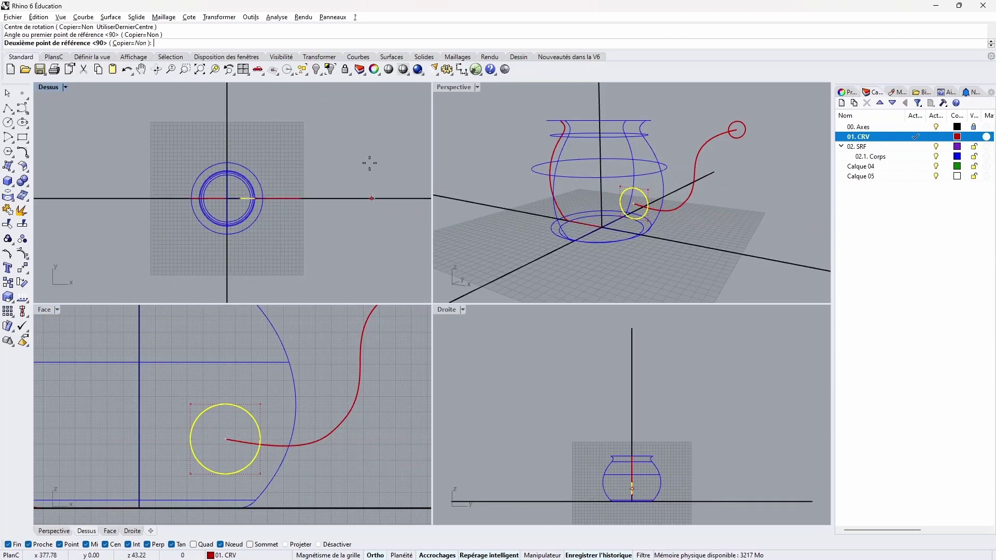
click(265, 110)
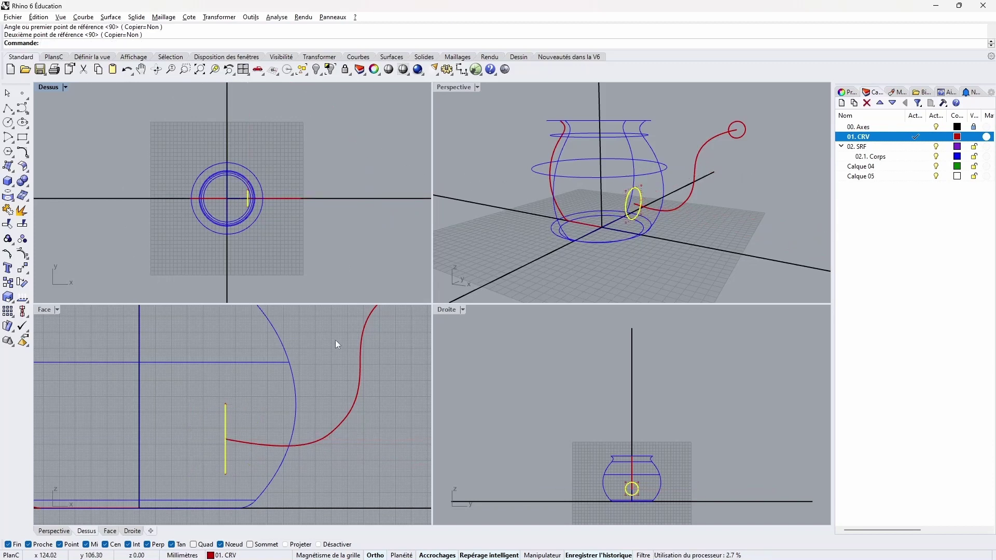
- Rotate the small circle 90° in the Dessus view about the upper end of the S-shaped curve
right_drag(296, 391, 147, 470)
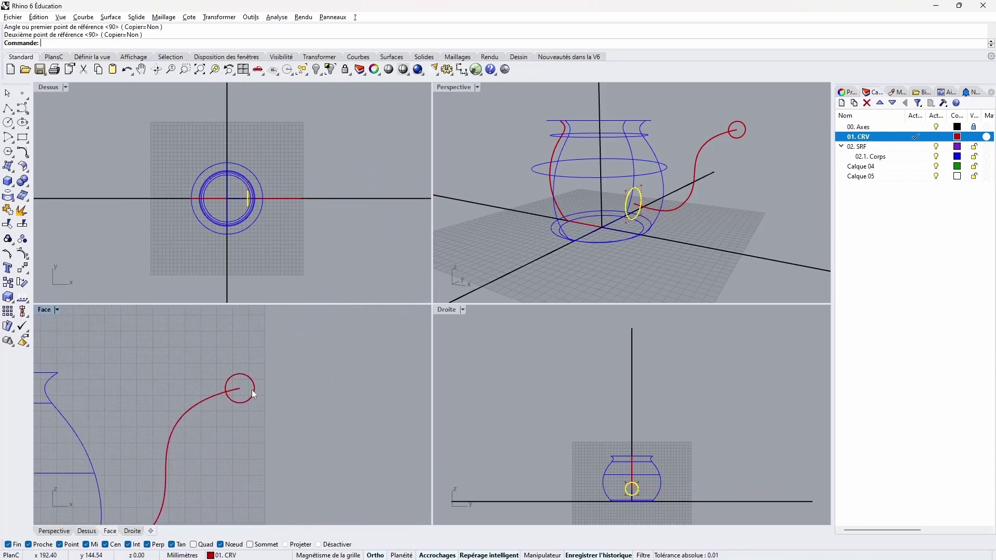
click(253, 395)
key(Return)
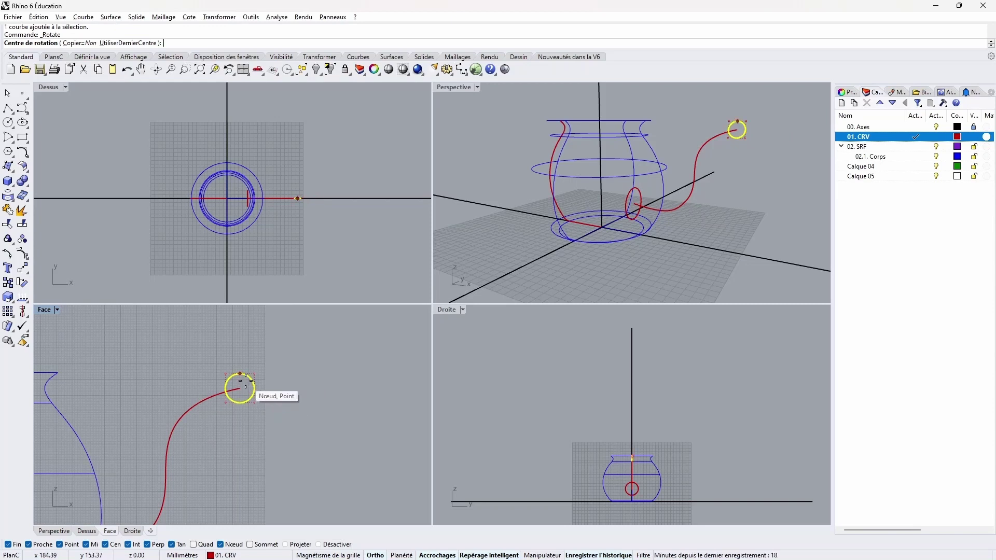
click(240, 391)
click(343, 198)
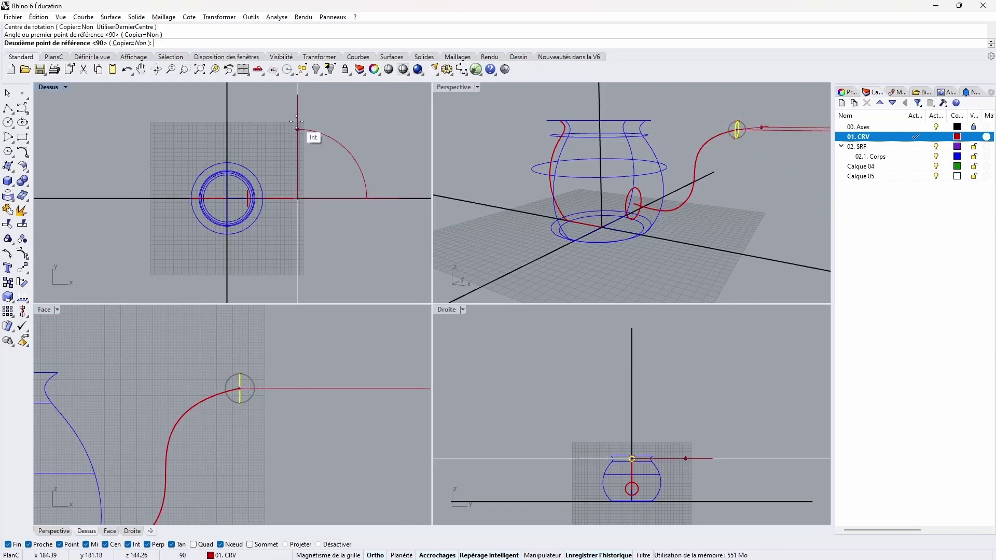
click(299, 128)
- Examine in the Face view how the two rotated circles are oriented against the ends of the S-shaped curve
double_click(47, 310)
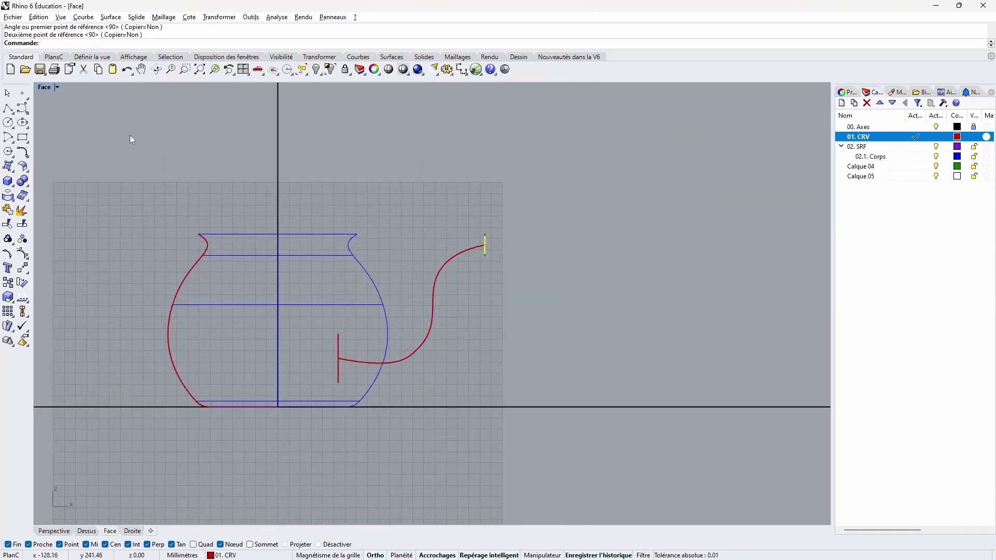
double_click(52, 89)
scroll(620, 409, up, 5)
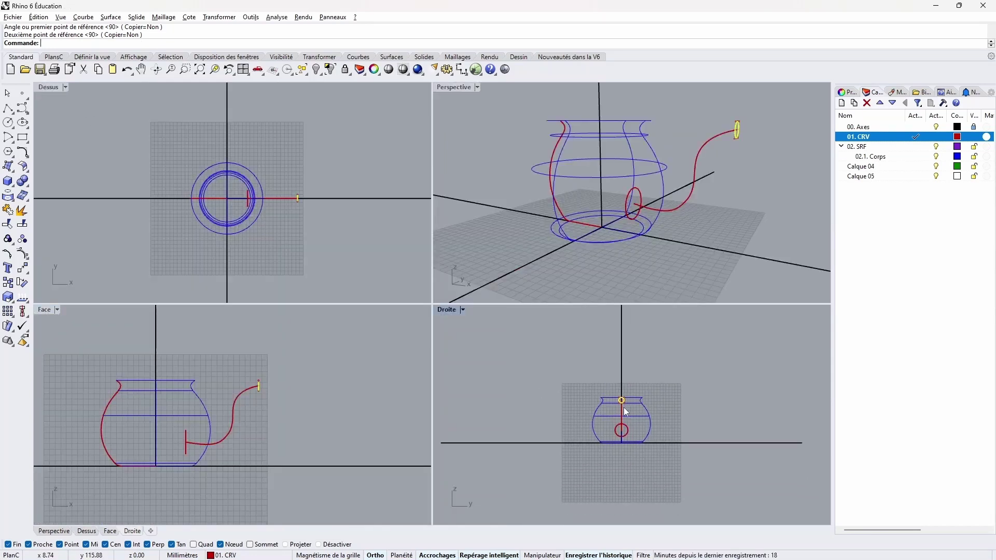
double_click(44, 310)
scroll(355, 358, up, 3)
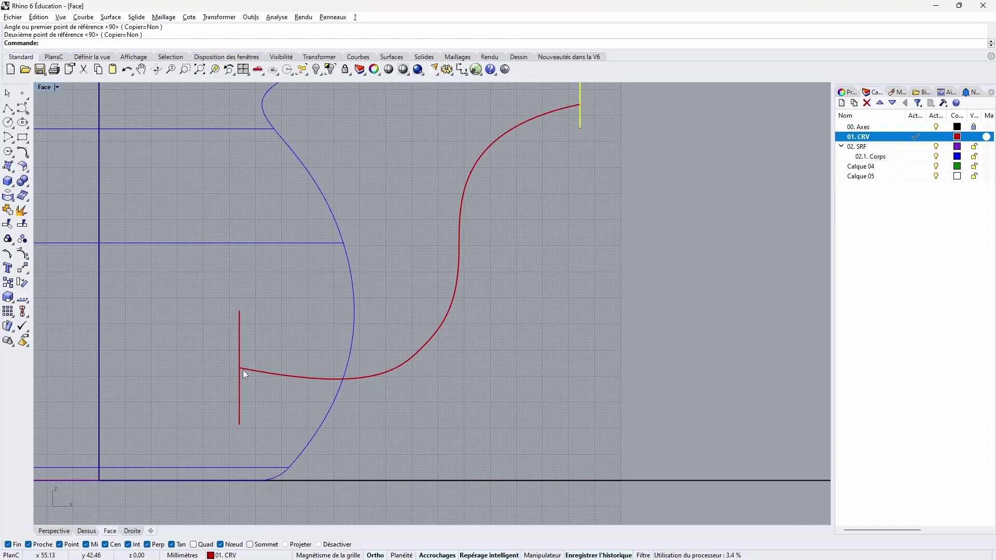
scroll(244, 371, up, 4)
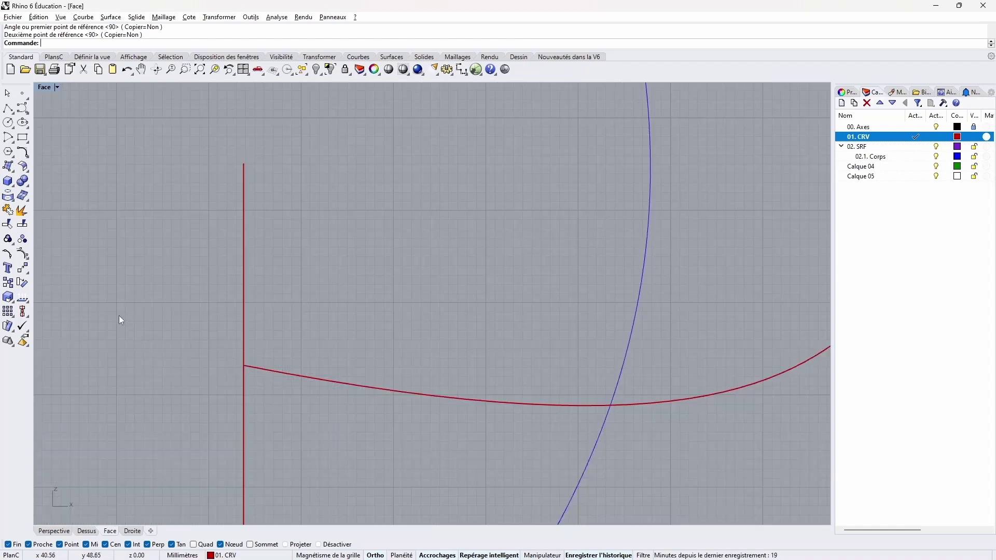
scroll(363, 346, down, 7)
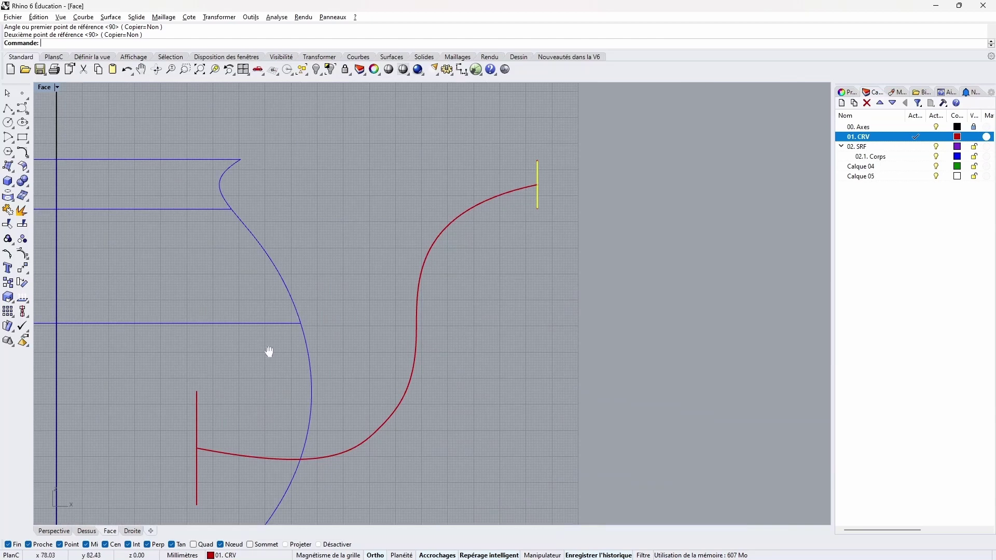
right_drag(269, 351, 358, 273)
right_drag(549, 242, 316, 434)
scroll(363, 338, up, 4)
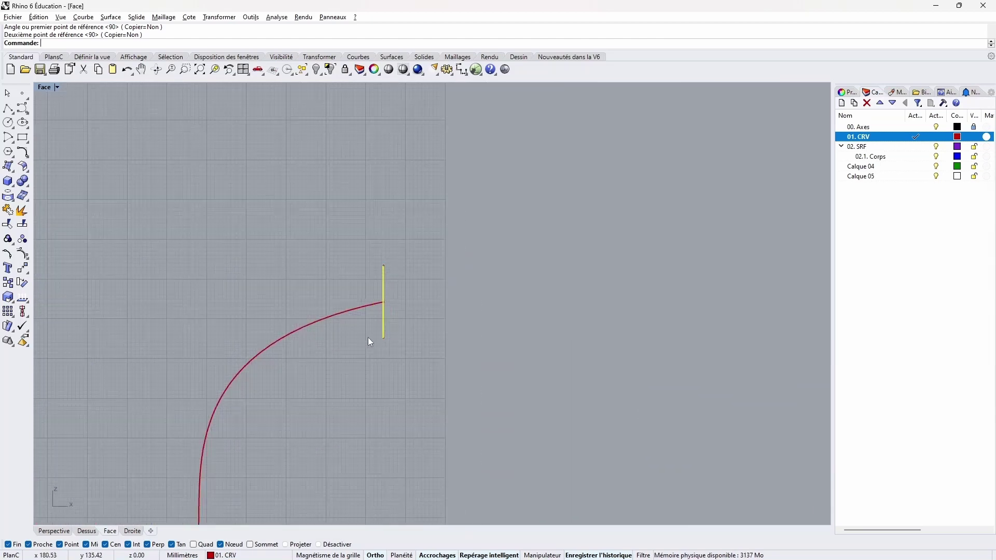
scroll(372, 342, up, 3)
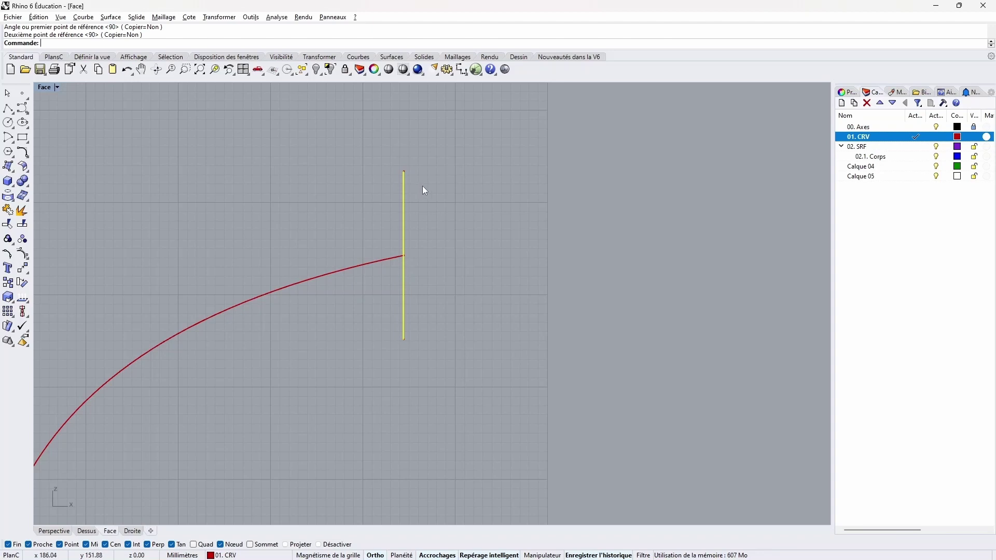
- Rotate the small circle about 11.72° in the Face view around the curve's upper end, making it perpendicular to the curve
click(219, 17)
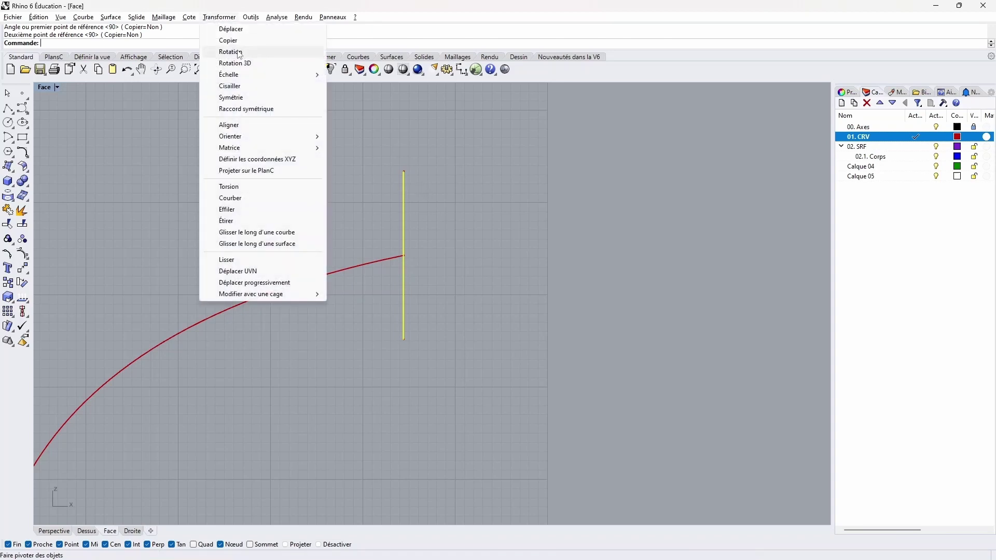
click(231, 51)
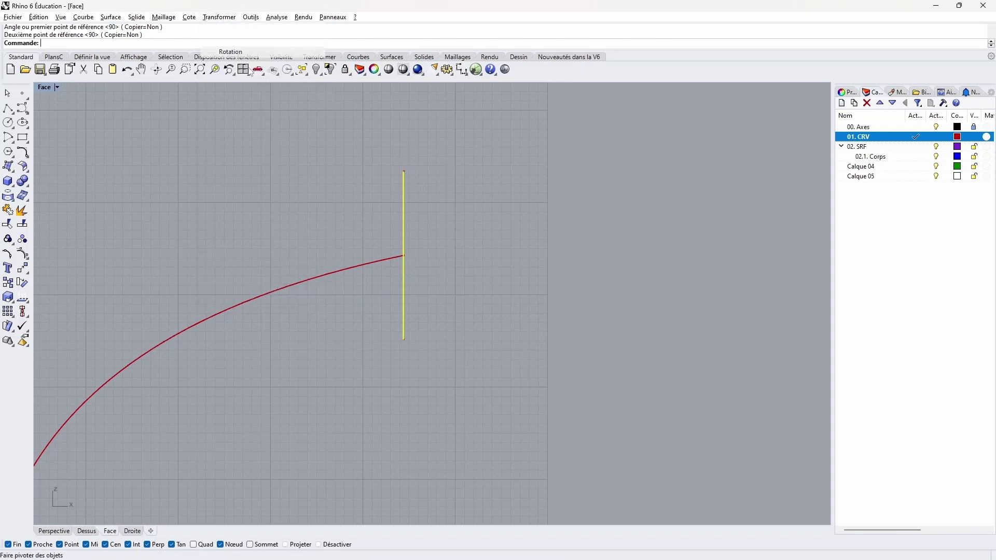
click(404, 255)
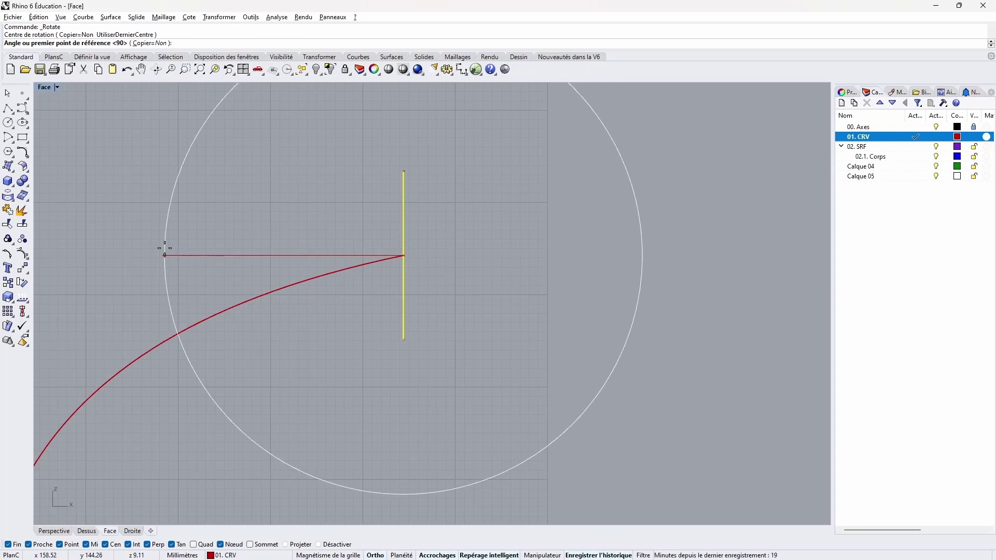
click(165, 248)
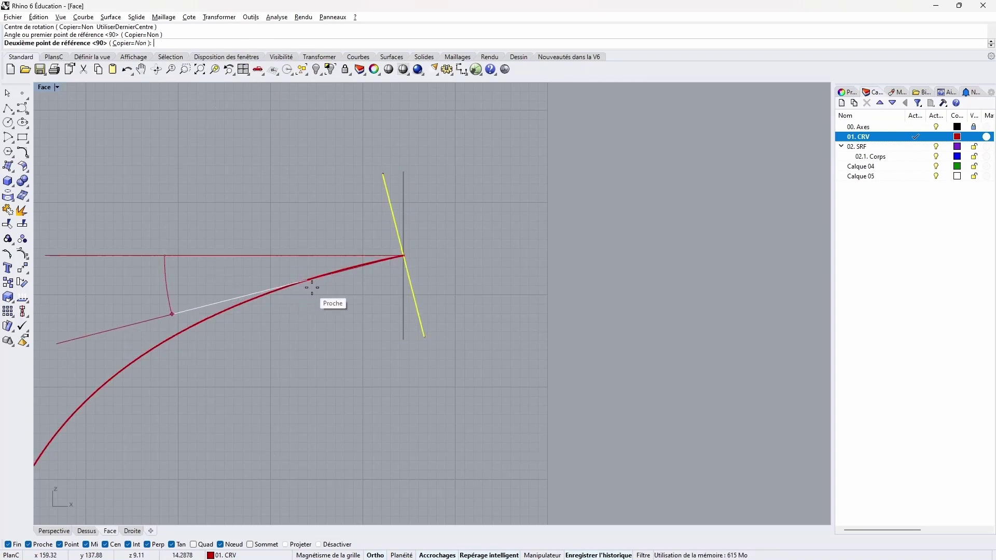
scroll(312, 285, up, 3)
scroll(552, 191, up, 3)
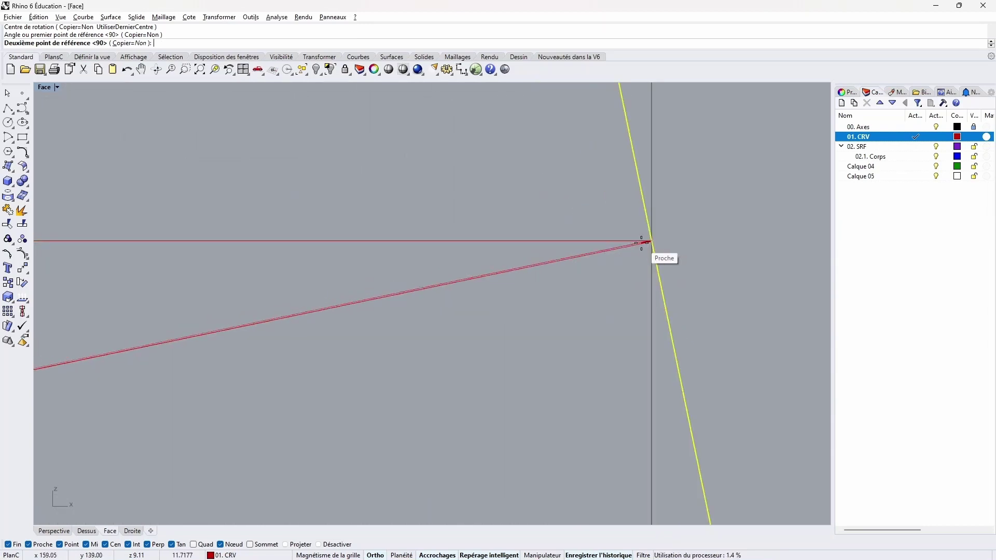
click(642, 244)
- Rotate the large circle about -11.06° in the Face view around the curve's lower end, making it perpendicular to the curve
scroll(642, 246, down, 6)
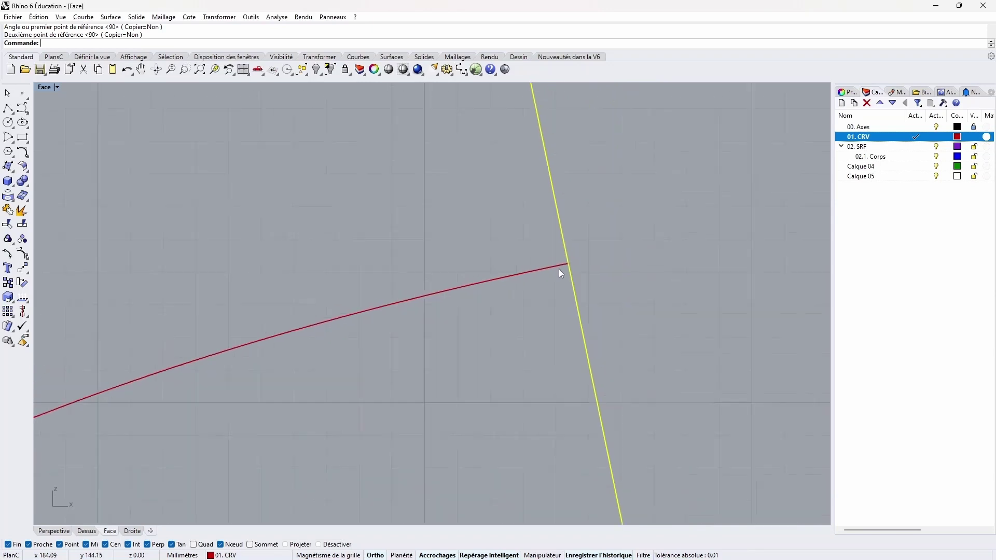
right_drag(507, 330, 611, 129)
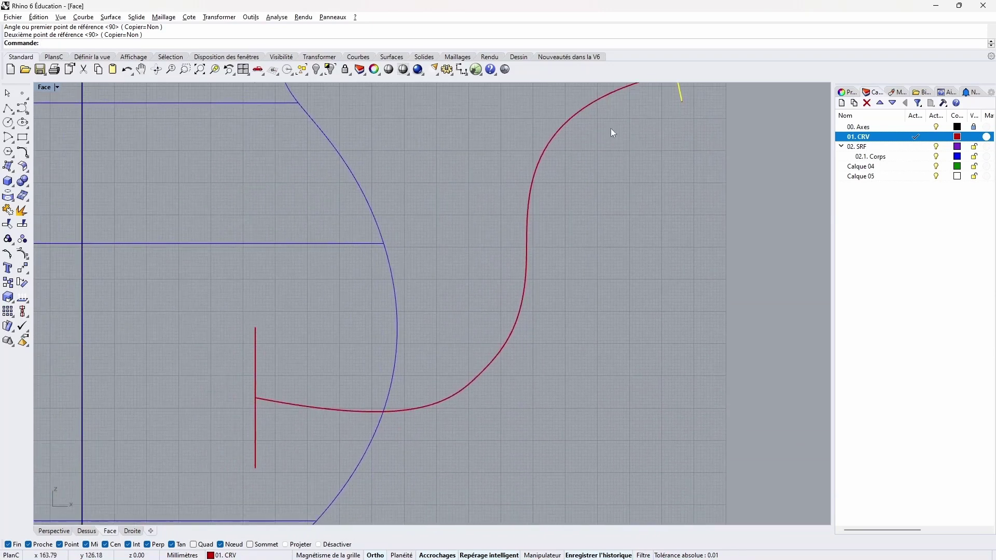
click(255, 350)
click(219, 17)
click(223, 54)
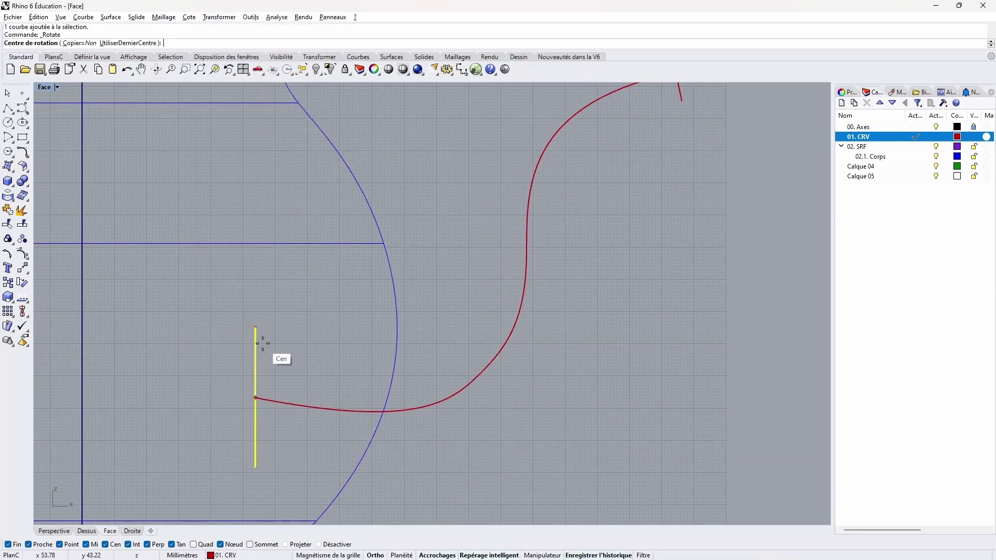
click(254, 398)
scroll(257, 410, up, 5)
click(652, 326)
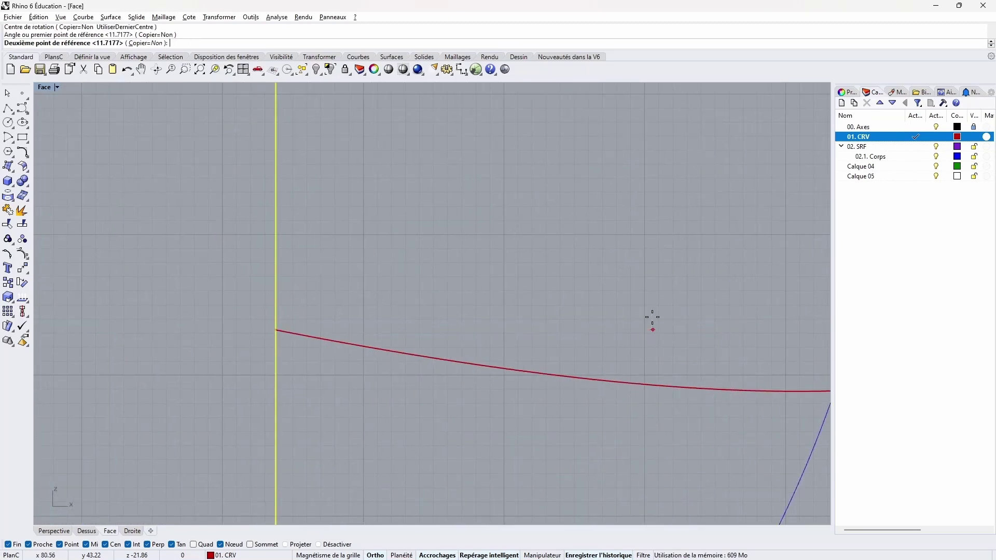
scroll(307, 354, up, 10)
scroll(433, 355, down, 8)
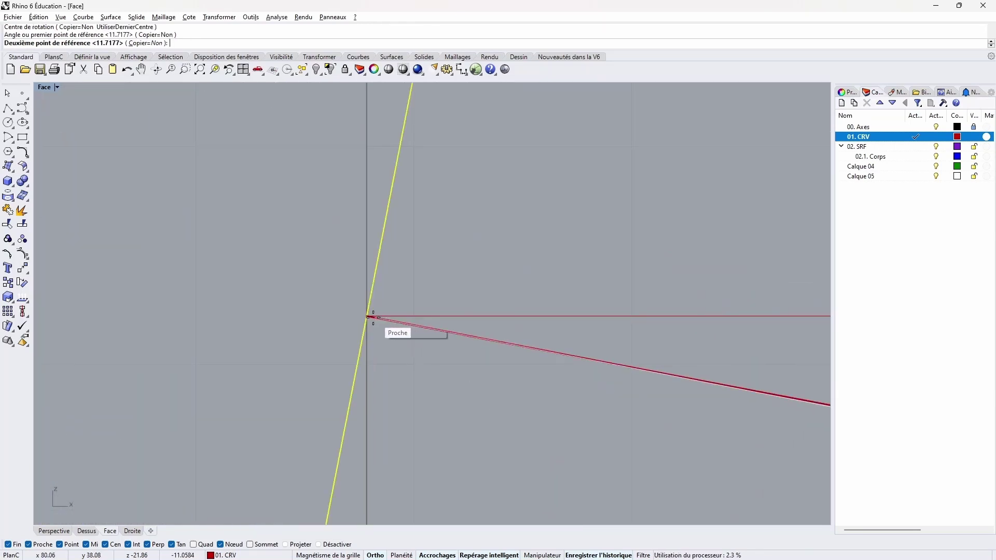
right_drag(383, 321, 168, 266)
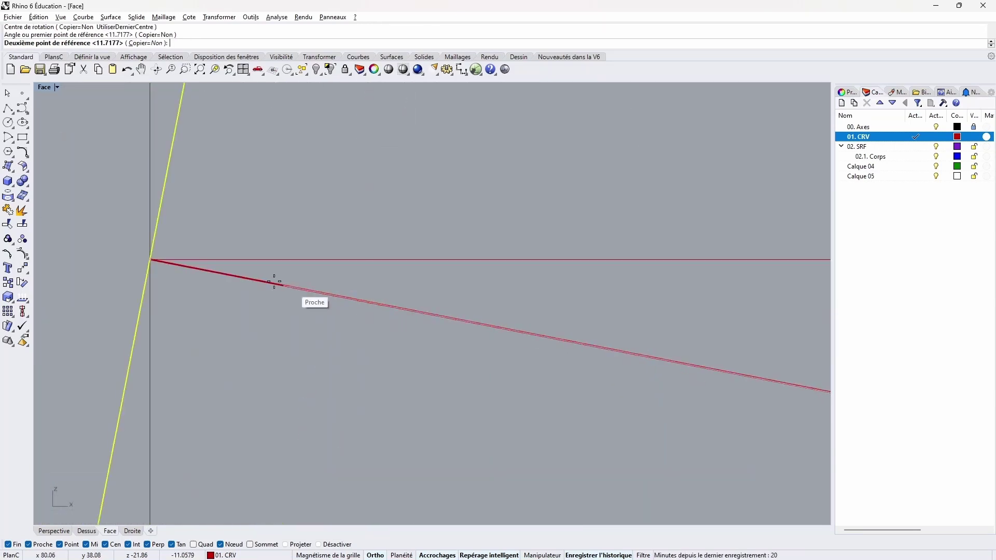
scroll(256, 325, down, 10)
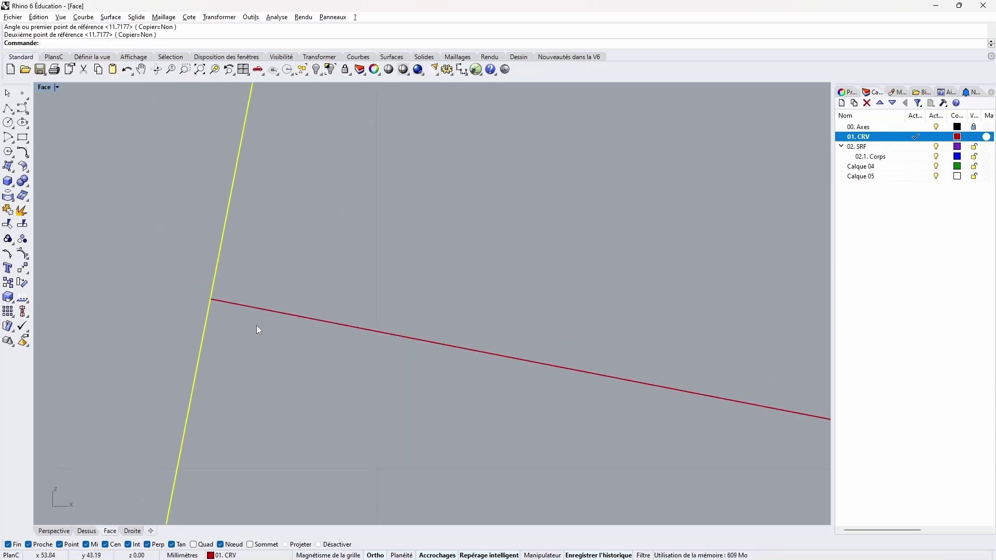
click(350, 343)
- Return to the four-view layout and examine the S-shaped curve together with its two end circles
right_drag(419, 332, 382, 319)
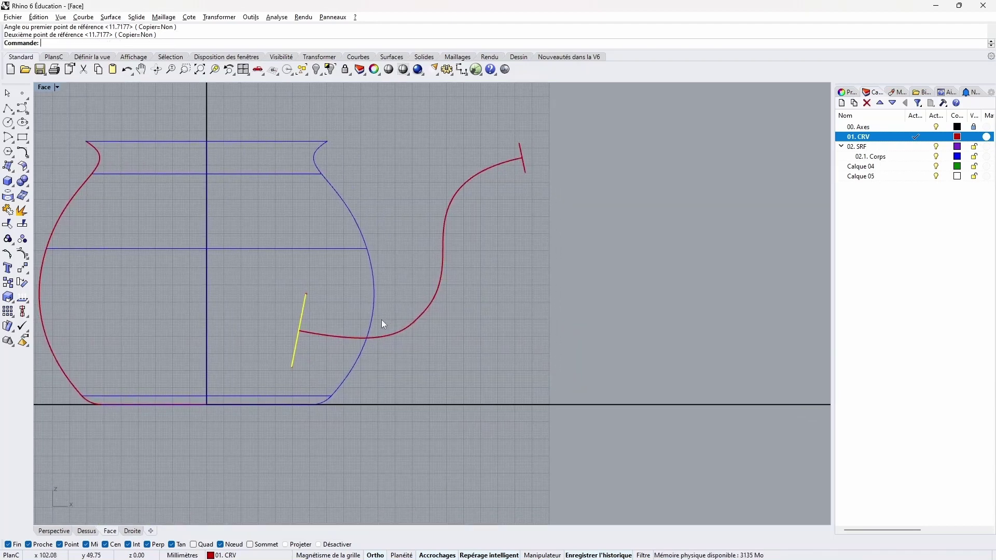
key(ctrl+m)
right_drag(637, 217, 625, 229)
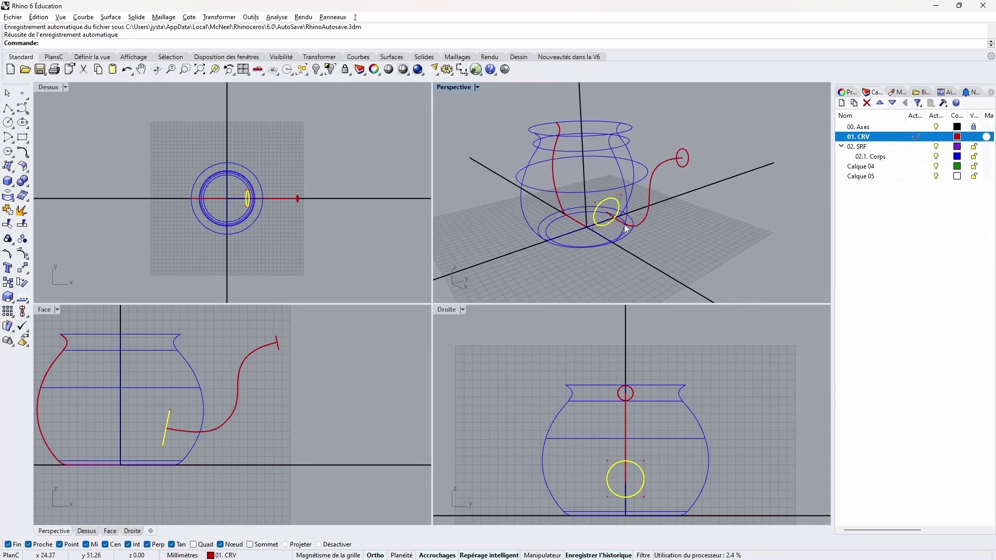
click(668, 160)
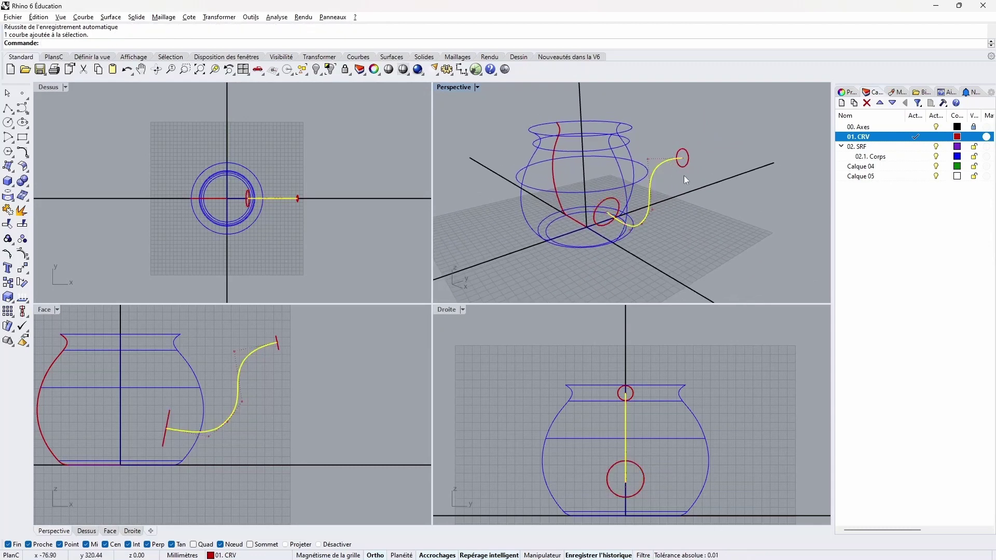
shift+click(684, 149)
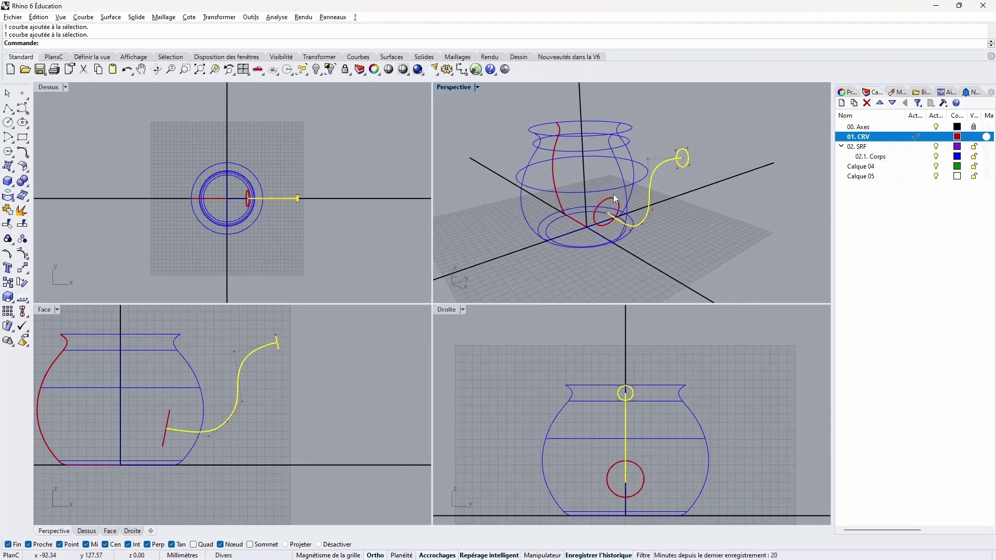
shift+click(612, 195)
right_drag(702, 231, 471, 322)
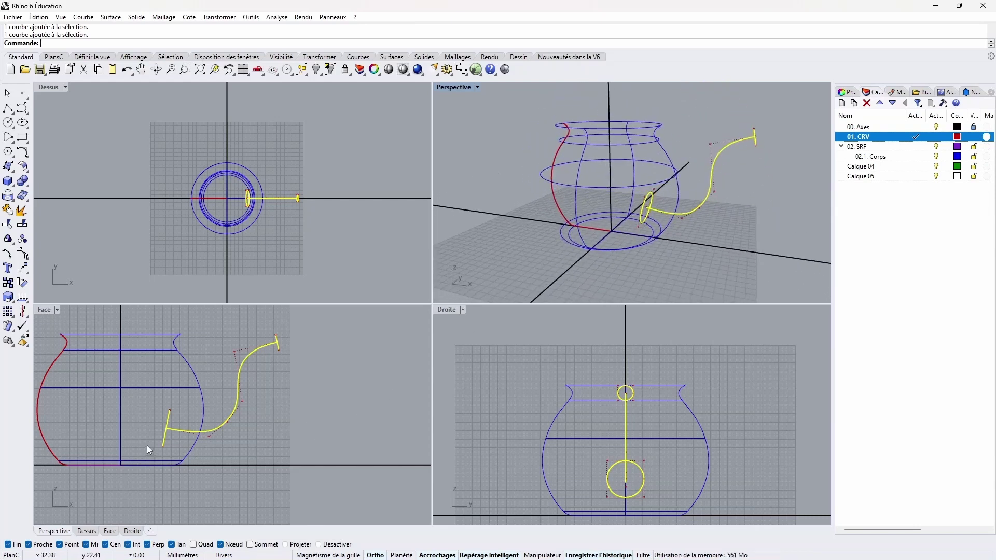
scroll(168, 435, up, 3)
scroll(298, 418, down, 5)
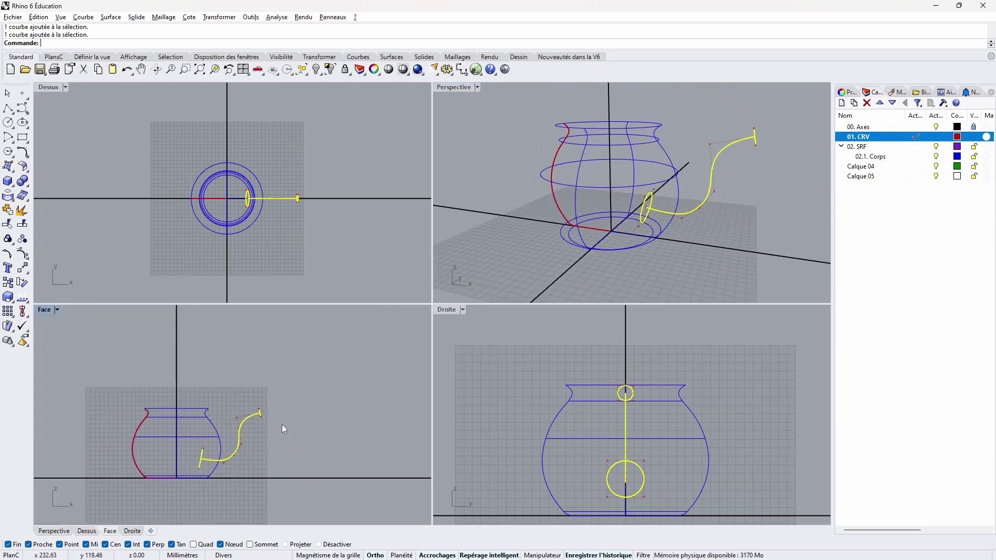
- Make Calque 04 the current layer, rename it 02.2. Bec and nest it under 02. SRF, with all curves deselected
double_click(871, 168)
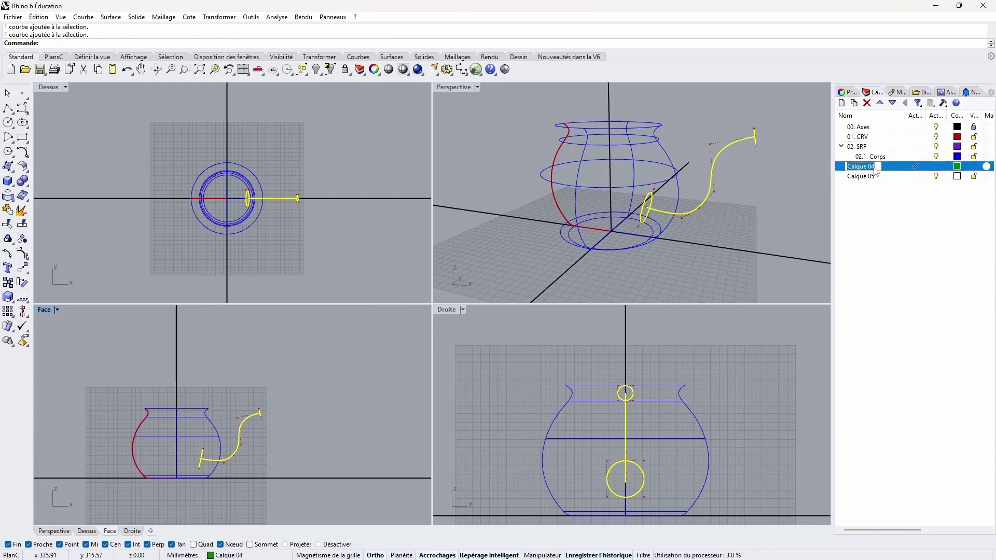
text(02.2)
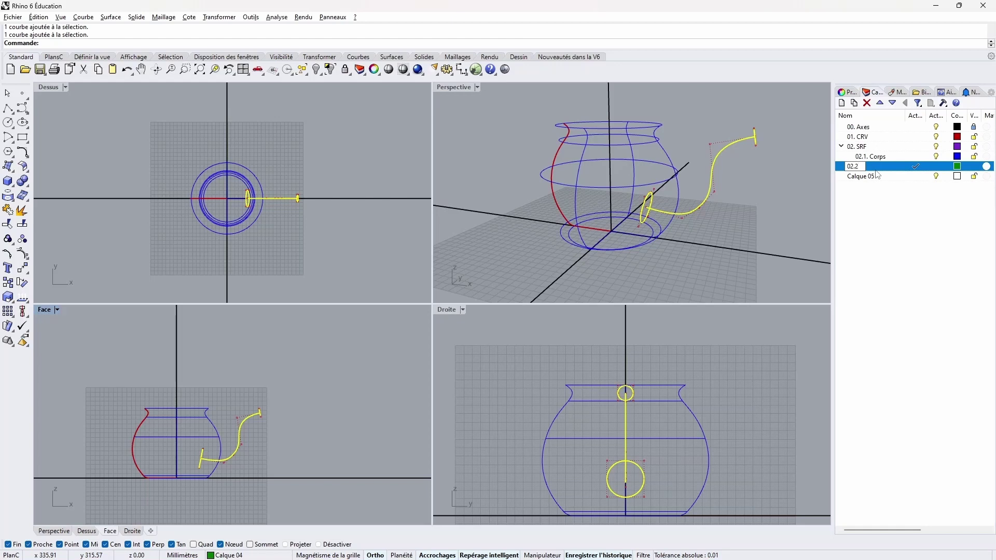
text(. Bec)
key(Return)
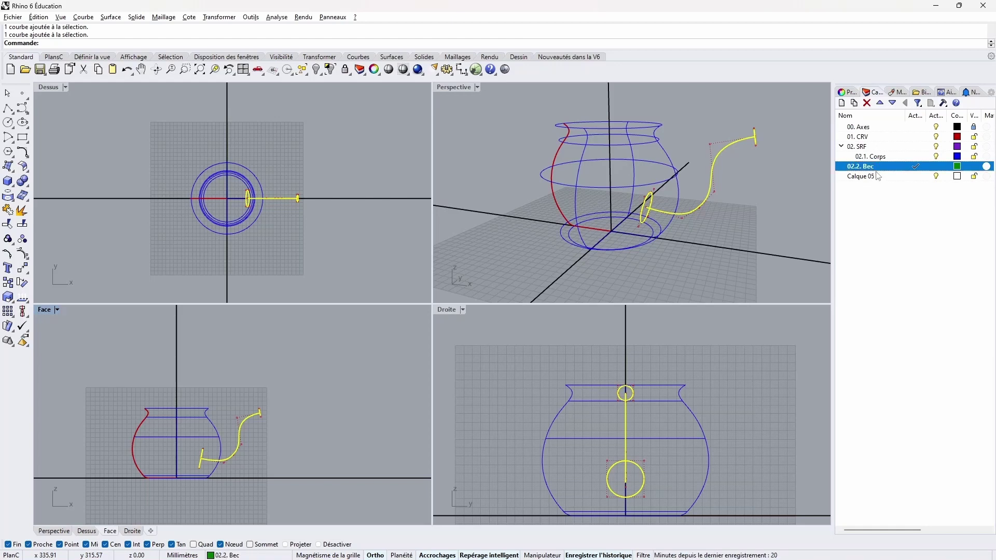
drag(869, 169, 867, 148)
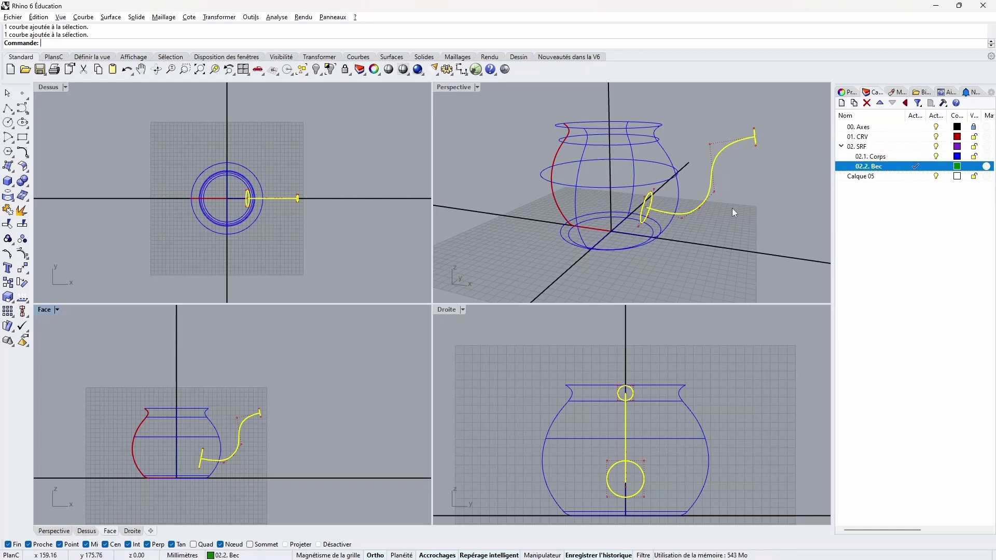
click(342, 251)
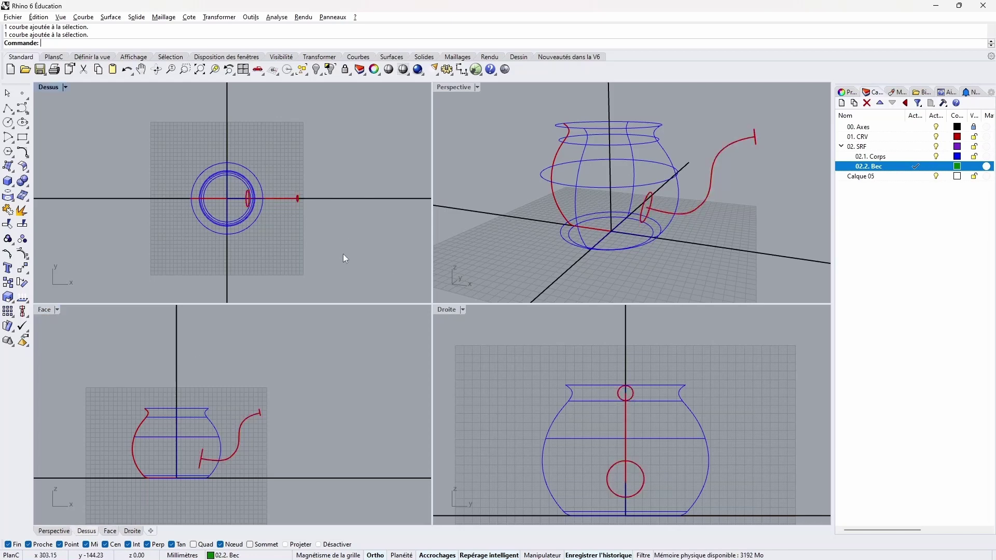
- Start a one-rail sweep (Balayage sur 1 rail) with the S-shaped curve as the rail
click(8, 197)
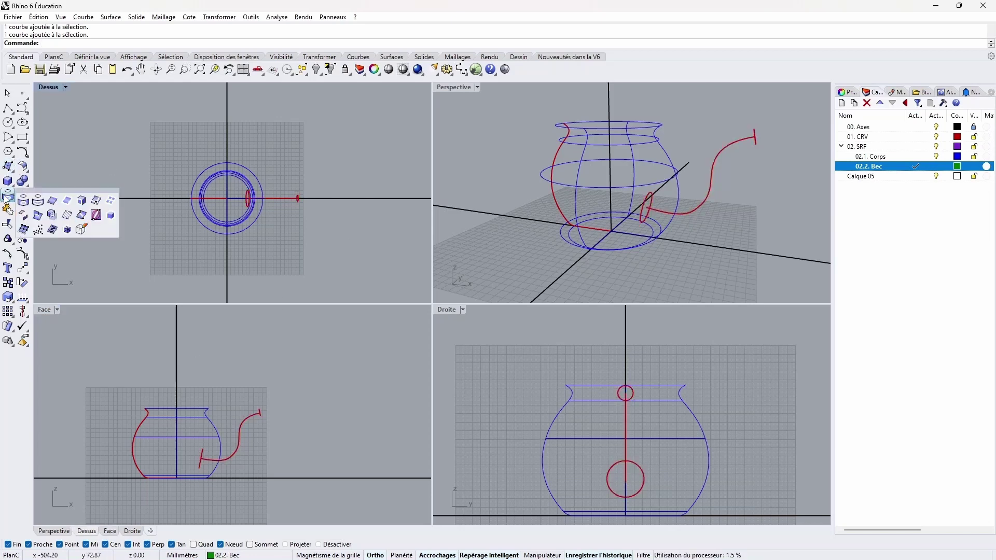
click(8, 167)
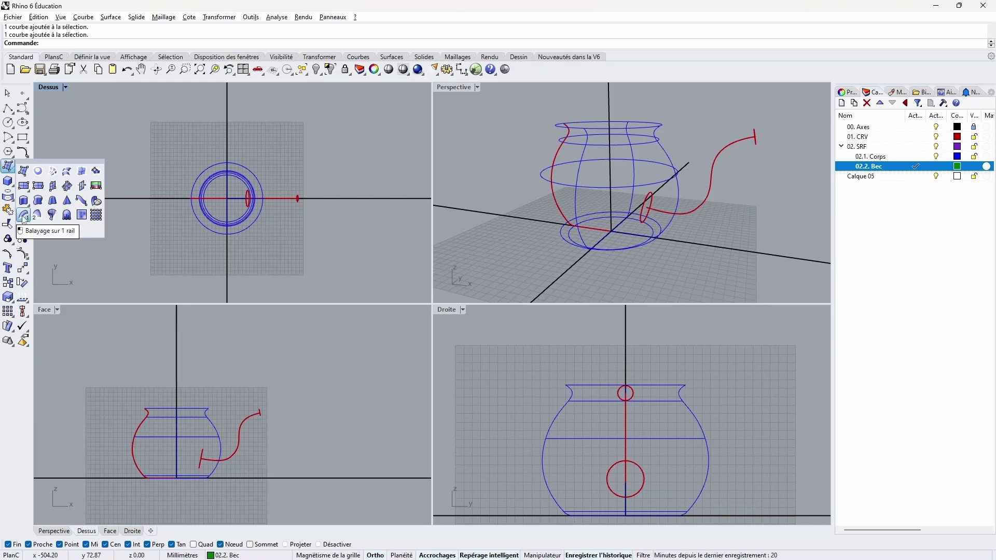
click(23, 216)
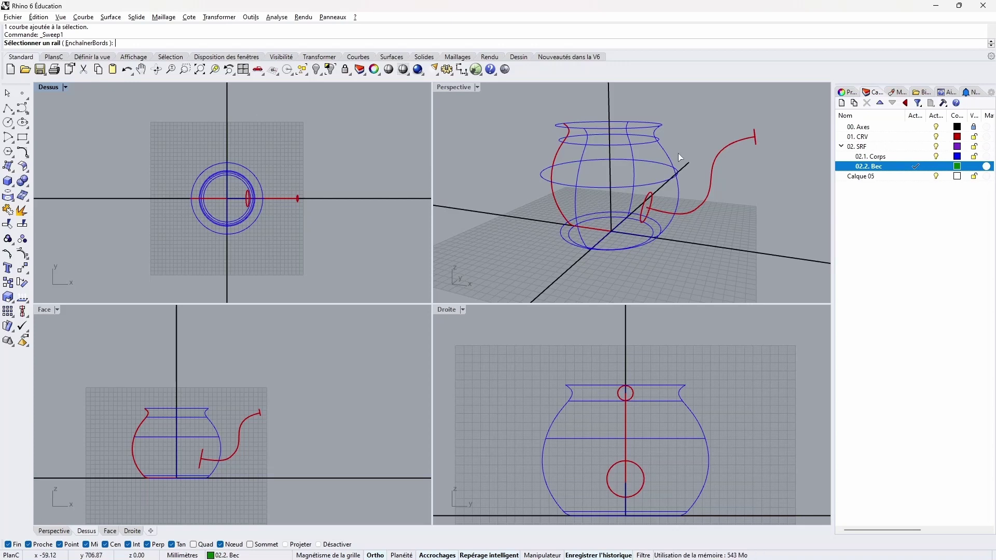
right_drag(730, 149, 713, 183)
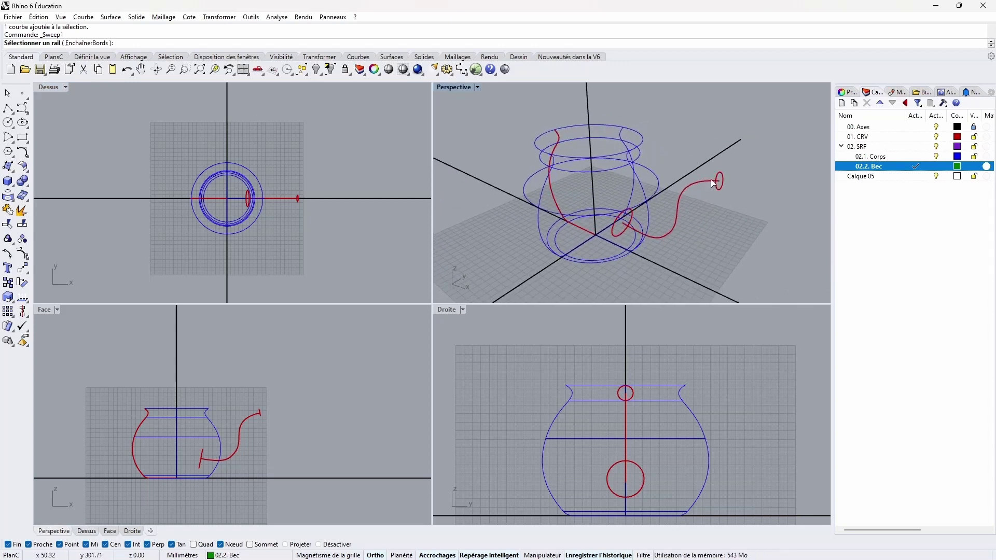
click(673, 218)
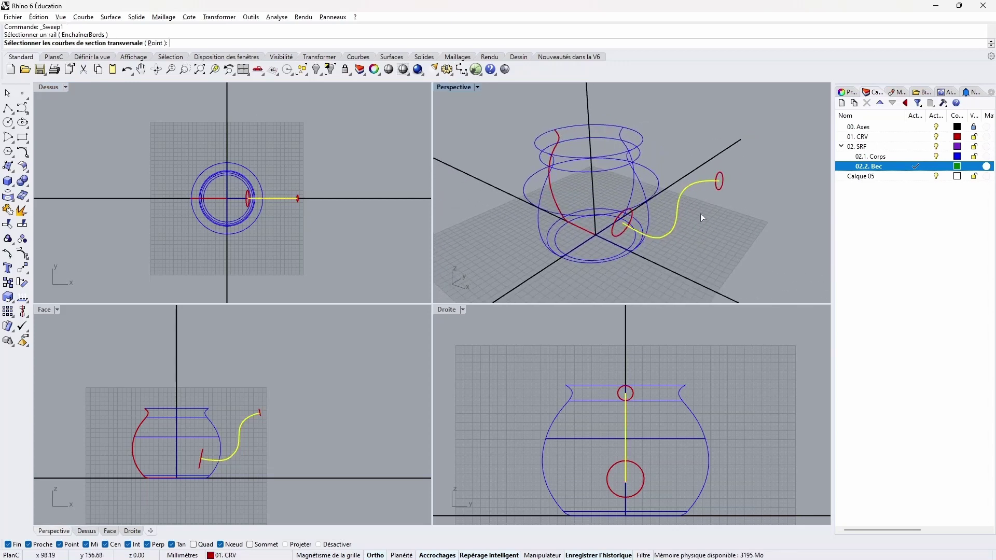
- Choose the small upper circle and the large lower circle as the sweep's cross sections
click(723, 179)
scroll(634, 215, up, 5)
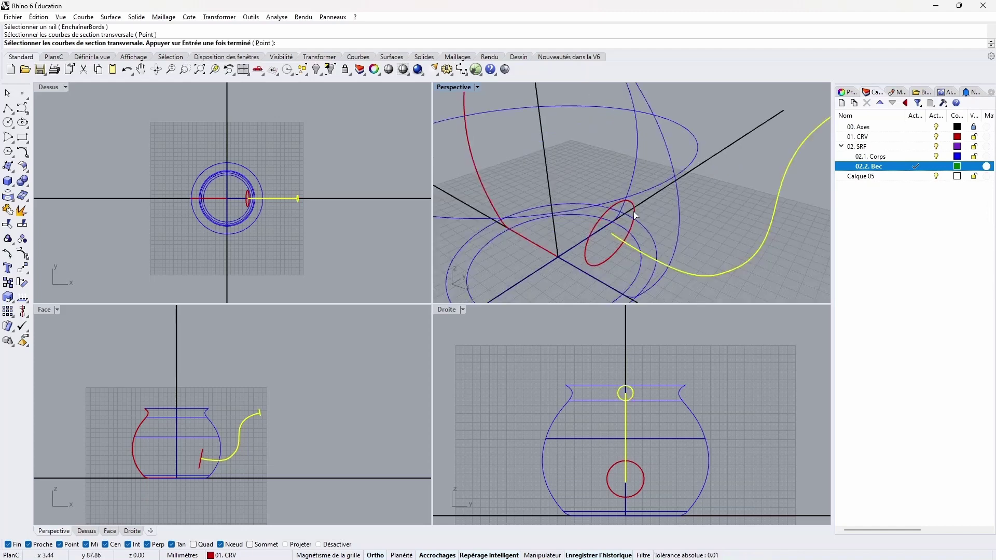
scroll(634, 215, down, 5)
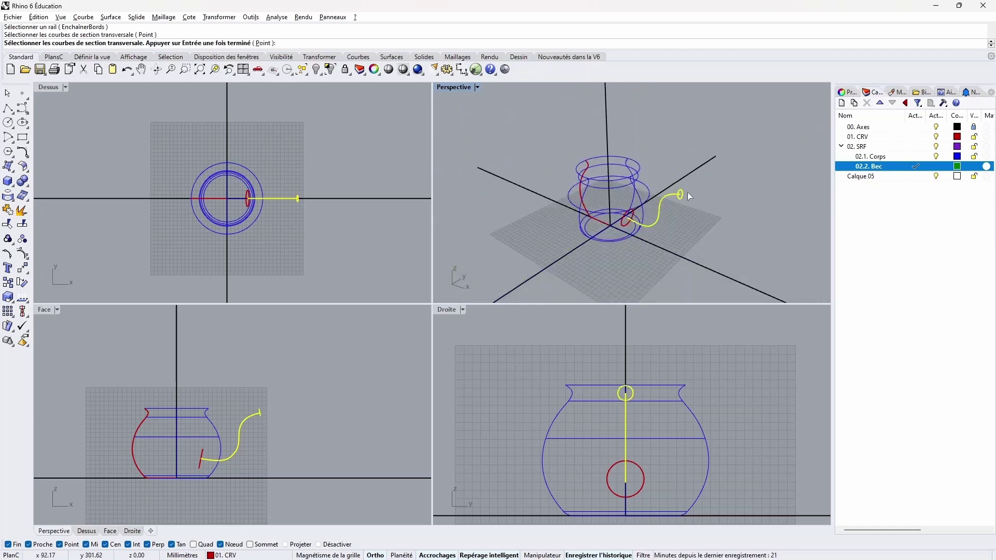
scroll(711, 191, up, 5)
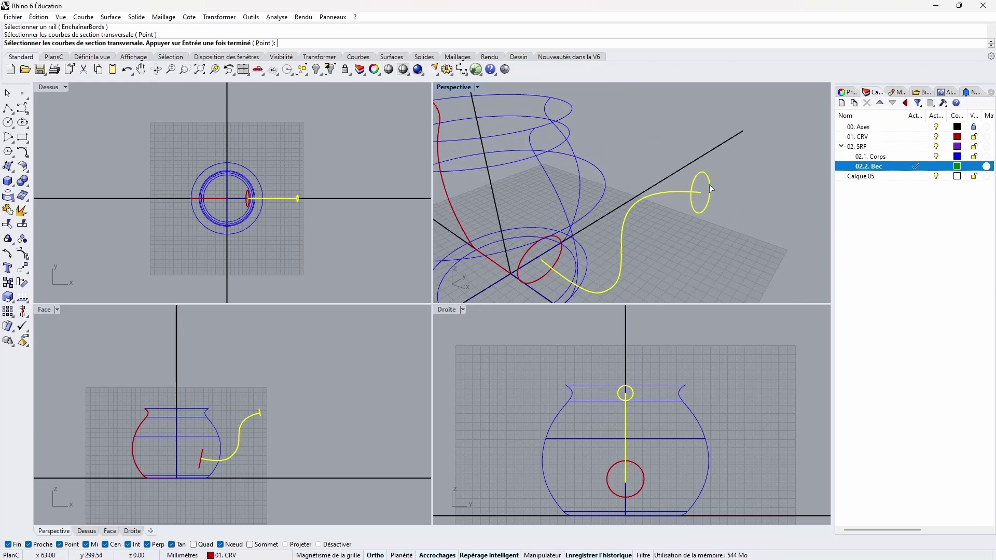
scroll(564, 241, up, 4)
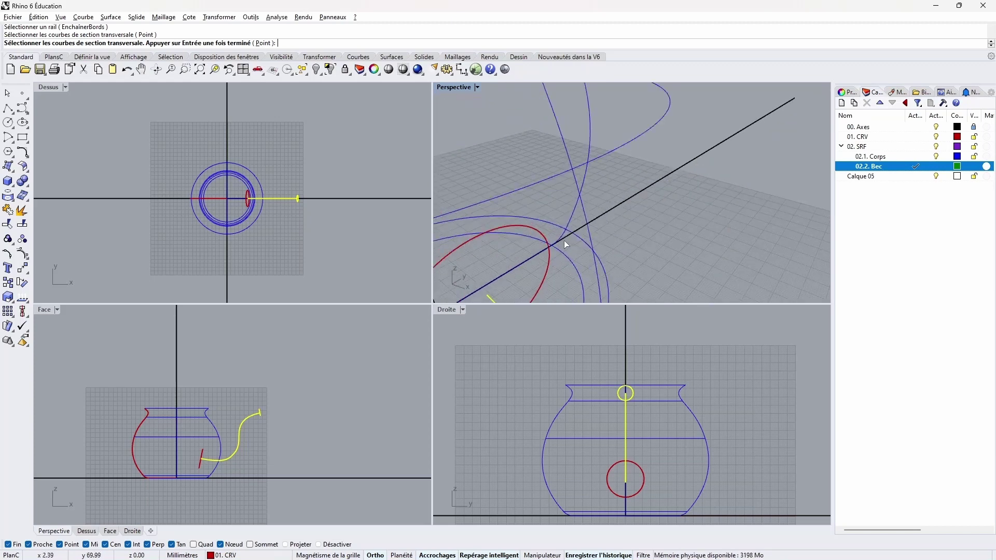
click(548, 262)
scroll(546, 244, down, 3)
key(Return)
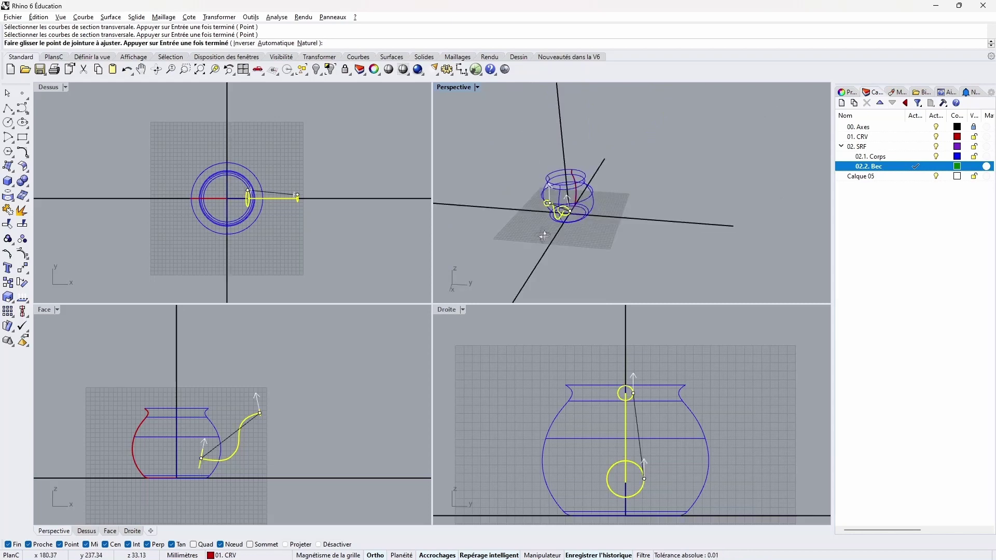
- Check the seam points in the enlarged Perspective view and create the sweep with Forme libre and unsimplified cross sections
double_click(454, 87)
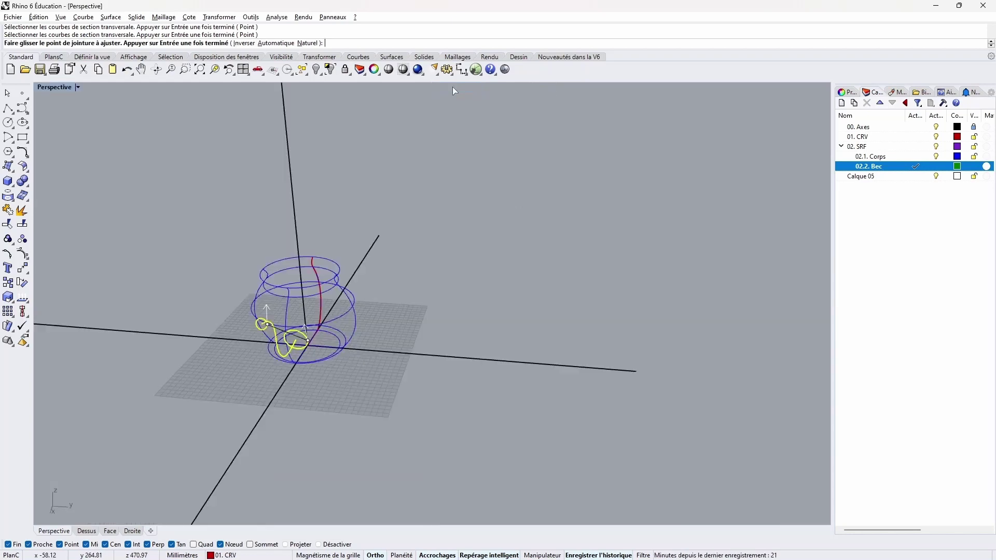
scroll(282, 314, up, 5)
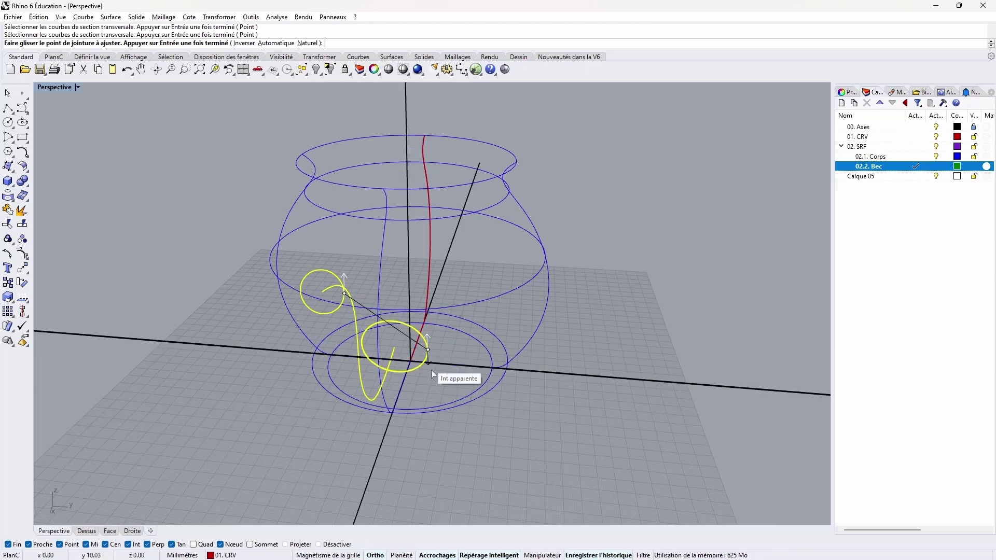
right_drag(313, 383, 417, 354)
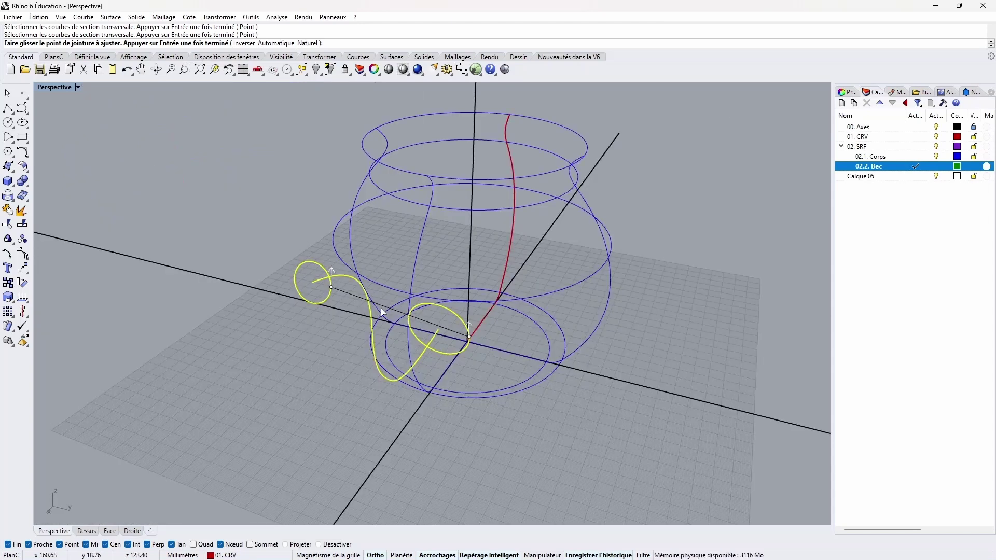
key(Return)
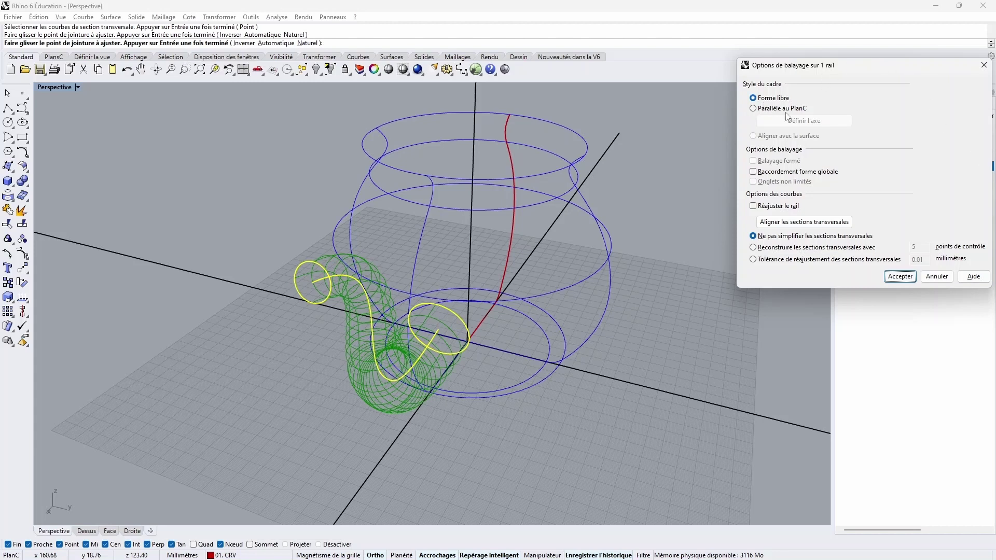
click(900, 276)
- Inspect the spout and body in the Perspective view using Ombré display, then restore Filaire display
double_click(54, 87)
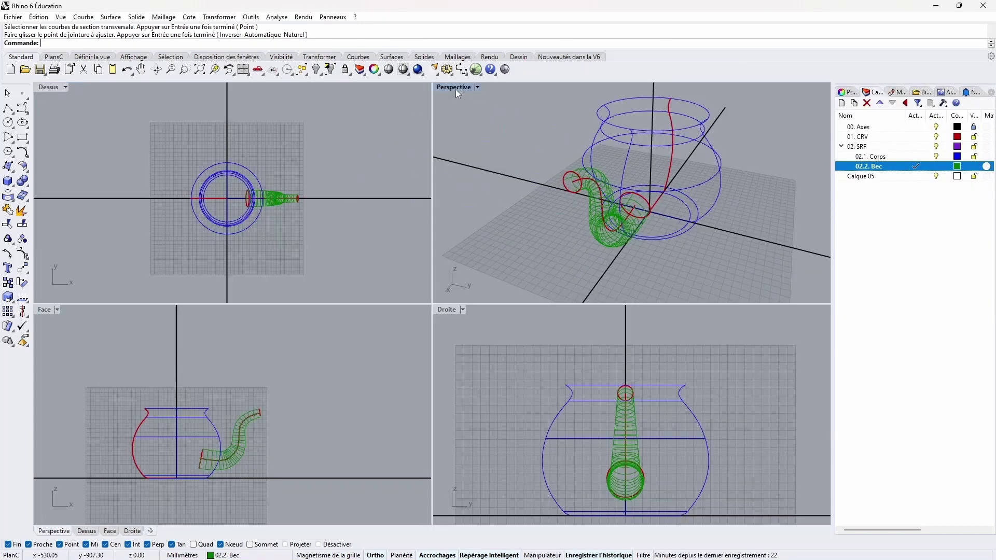
click(457, 87)
click(472, 127)
mouse_move(471, 135)
right_down()
mouse_move(695, 150)
mouse_move(726, 119)
mouse_move(718, 134)
mouse_move(831, 172)
mouse_move(524, 136)
right_up()
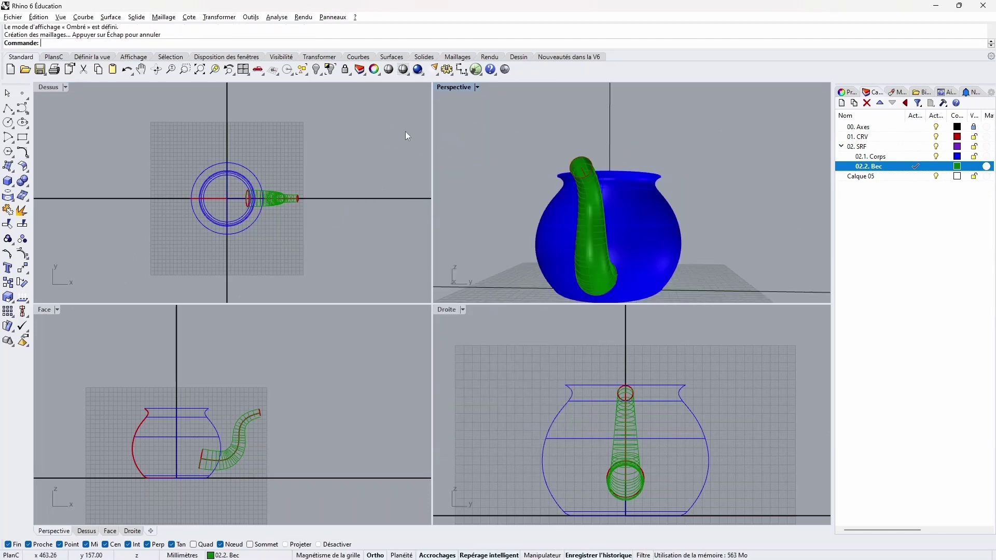
click(444, 88)
click(477, 115)
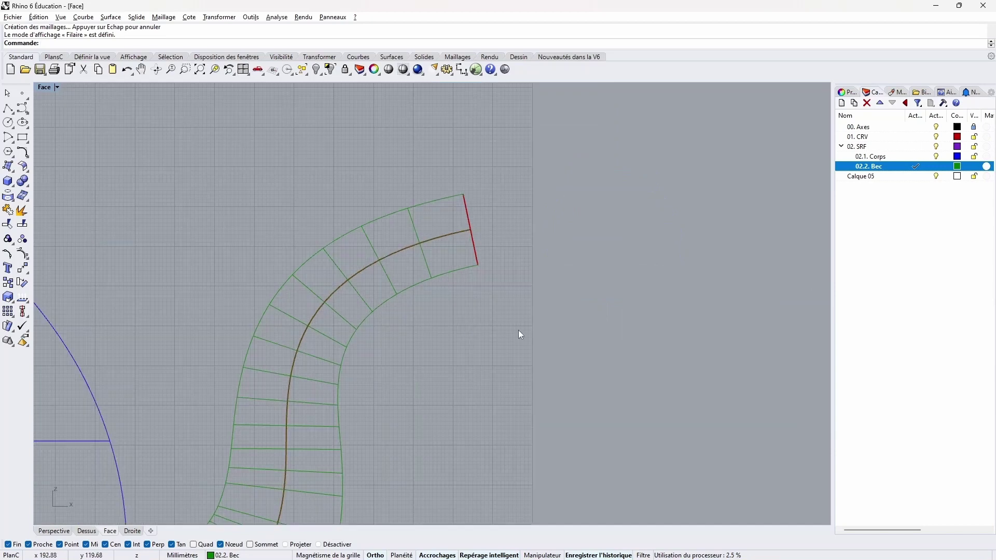
- Make 01. CRV the current layer and draw a four-point, sideways U-shaped curve just beyond the spout's tip in the Face view
right_drag(520, 335, 499, 356)
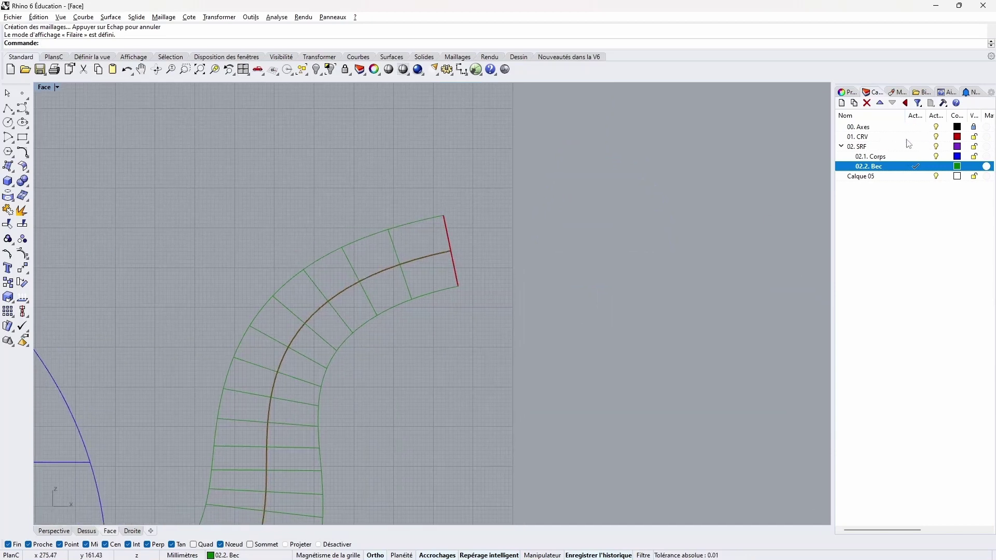
ctrl+click(926, 136)
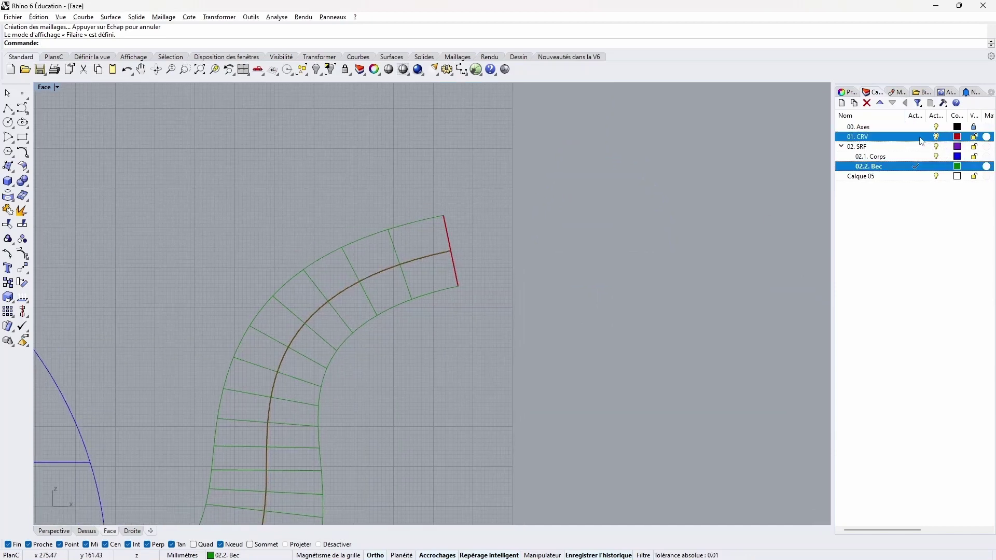
click(920, 137)
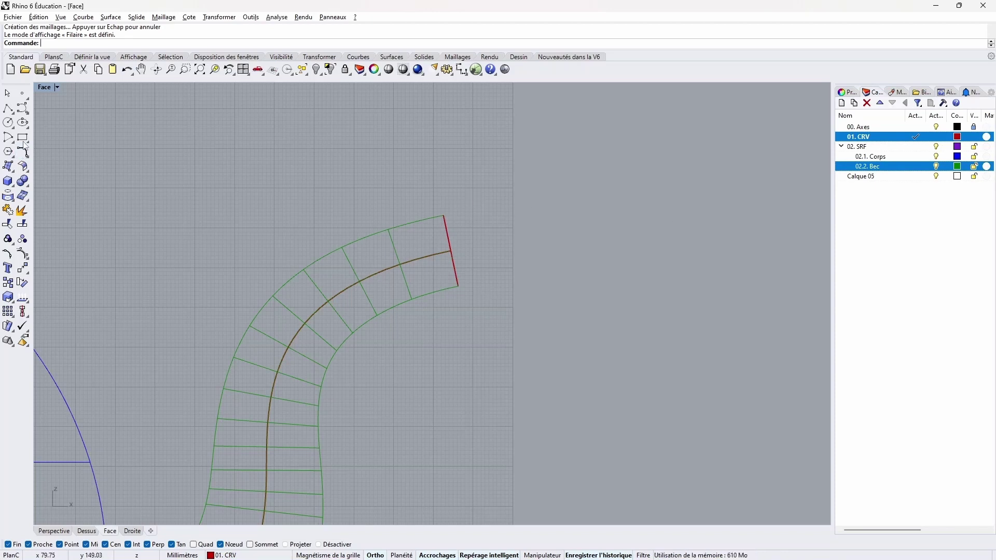
click(22, 109)
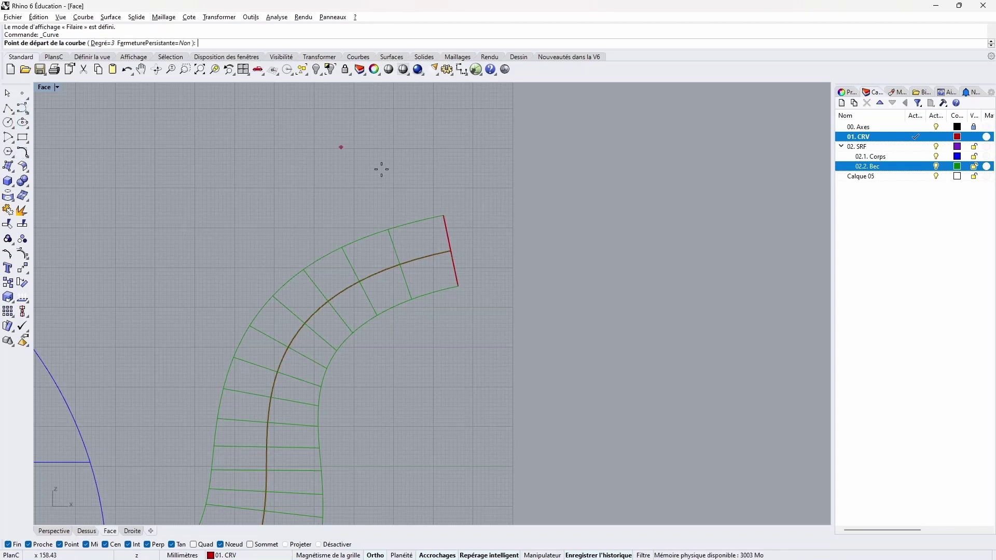
click(543, 147)
click(474, 214)
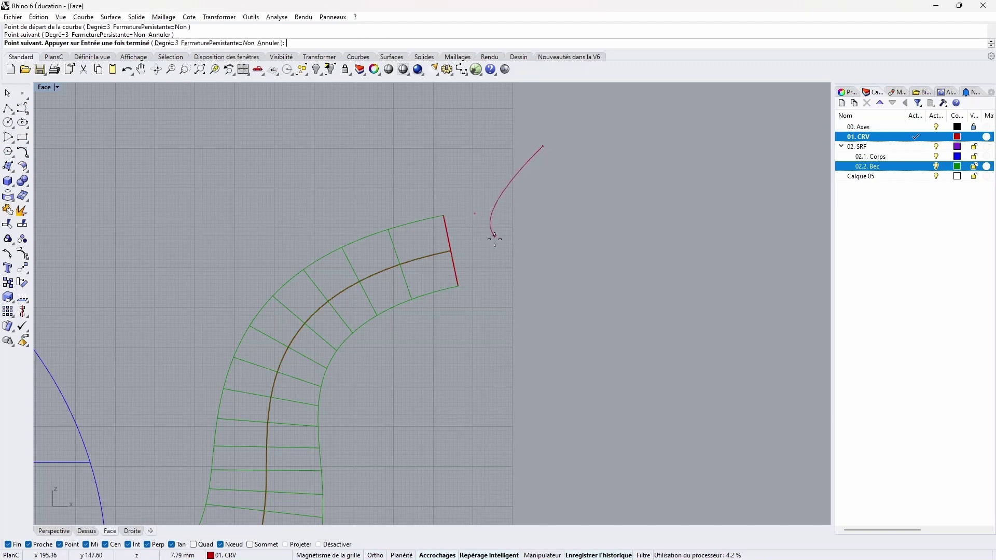
click(483, 238)
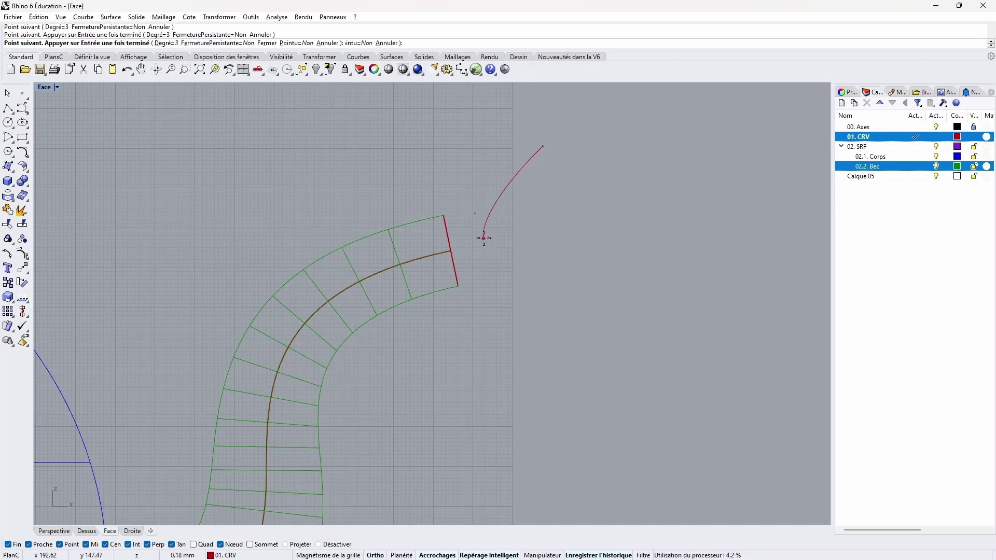
click(635, 229)
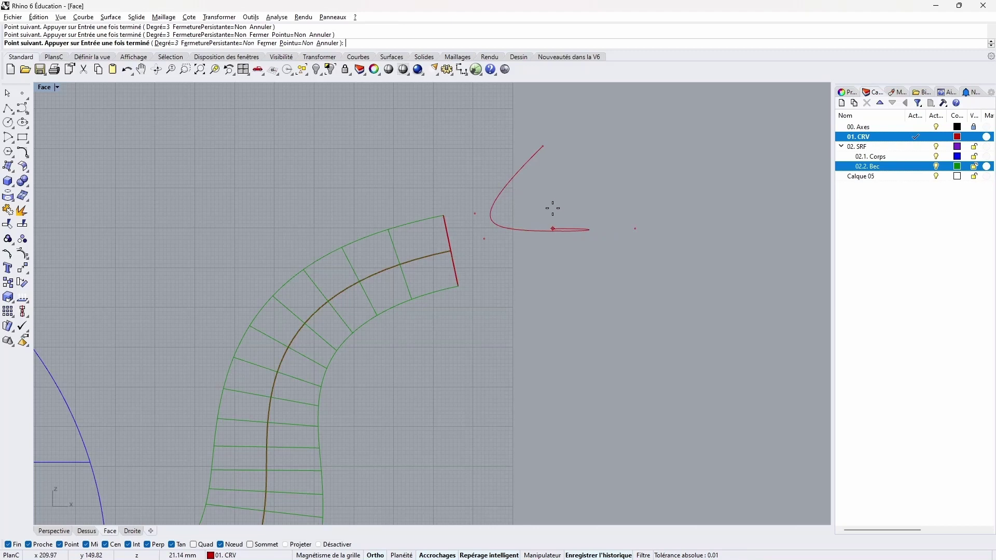
key(Return)
- Move the U-shaped curve about 28 mm diagonally down toward the spout so that it crosses the spout's mouth
click(523, 170)
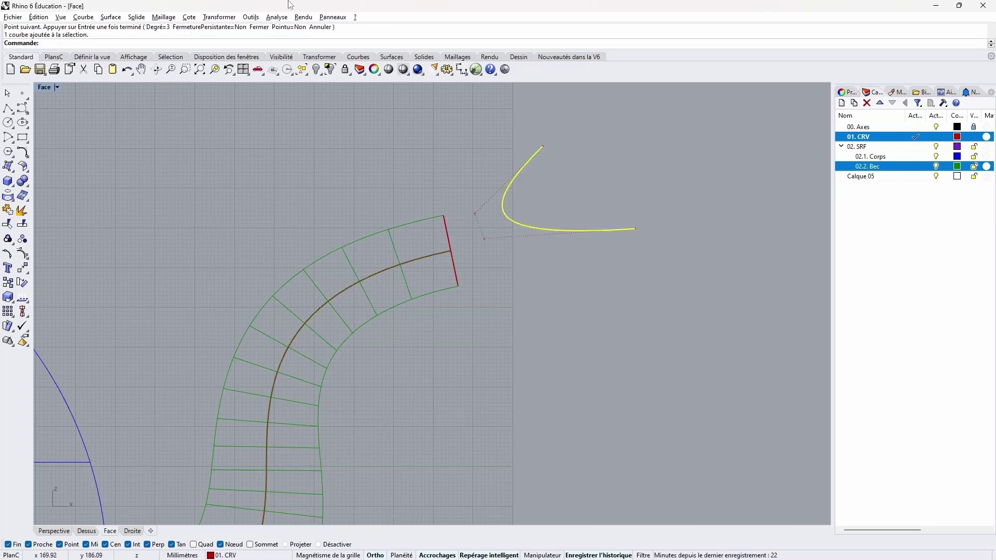
click(217, 19)
click(224, 29)
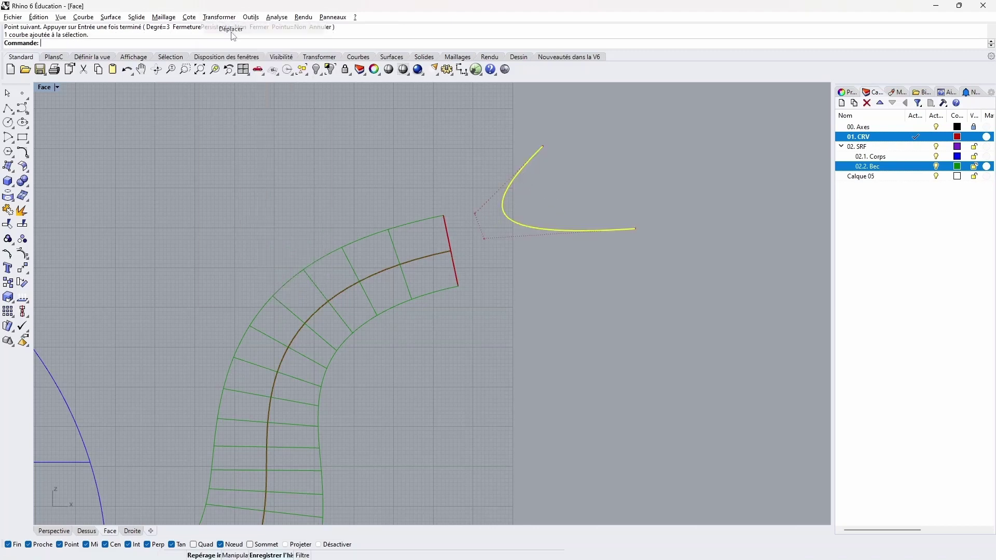
click(743, 180)
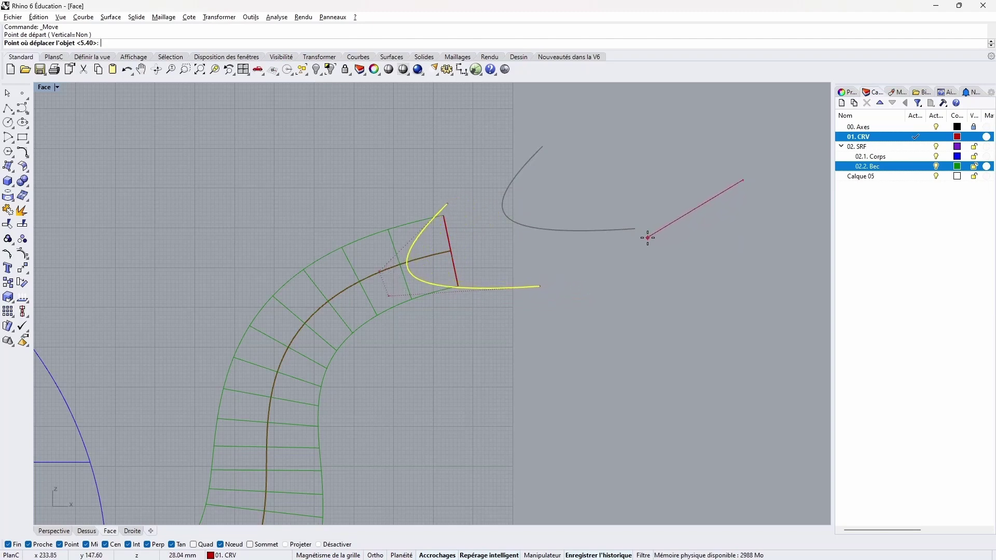
key(Escape)
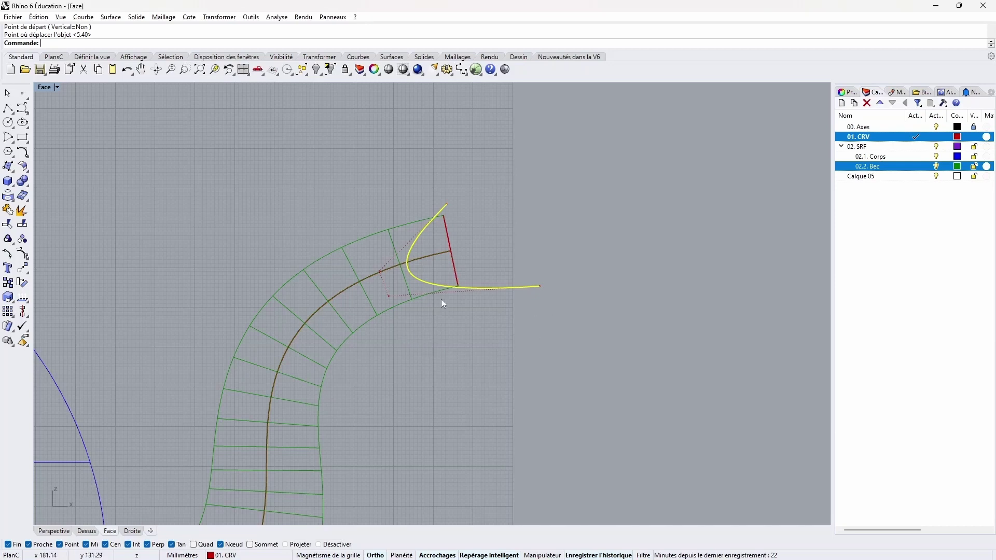
- Trim the spout surface with the U-shaped curve, removing the surface portion inside the U at the mouth
scroll(443, 304, up, 5)
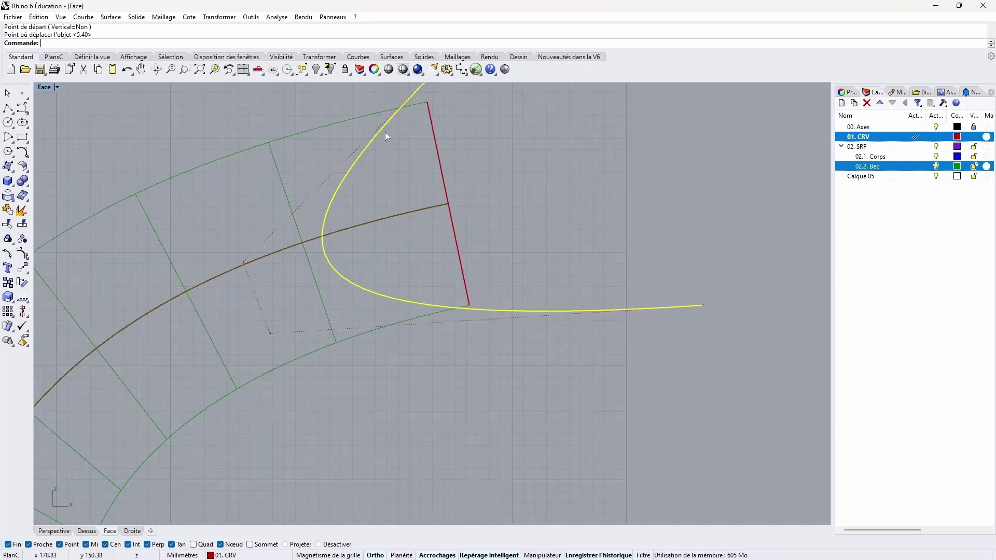
scroll(379, 179, down, 4)
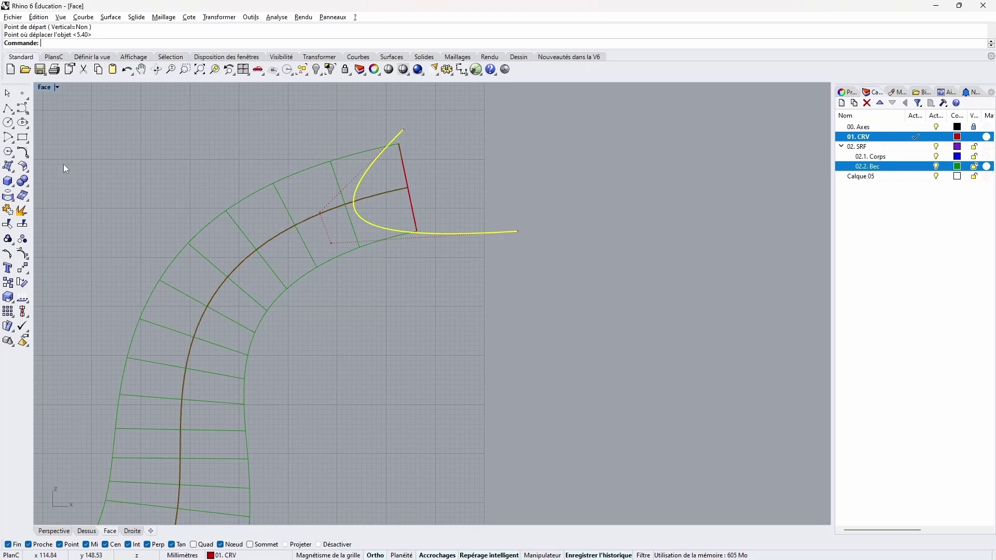
click(8, 224)
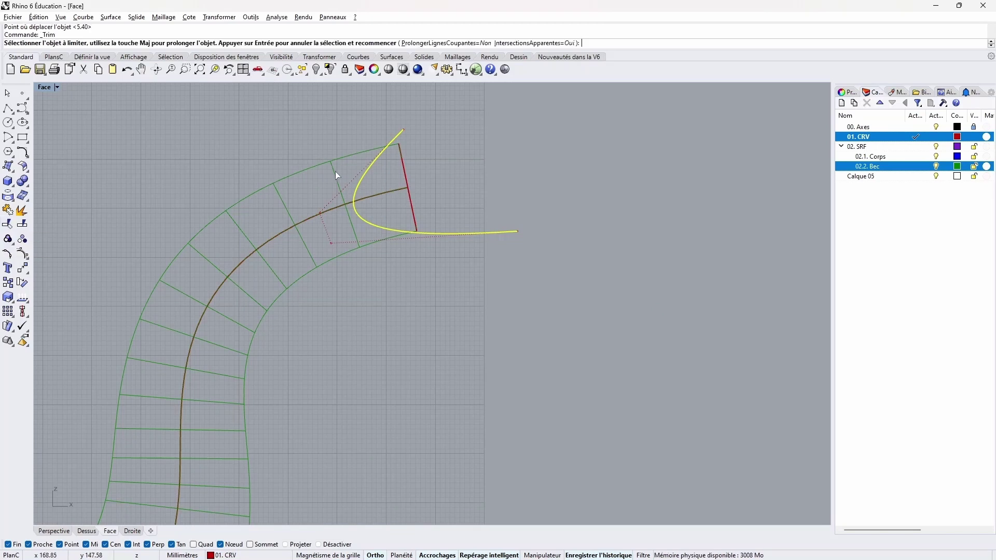
click(384, 196)
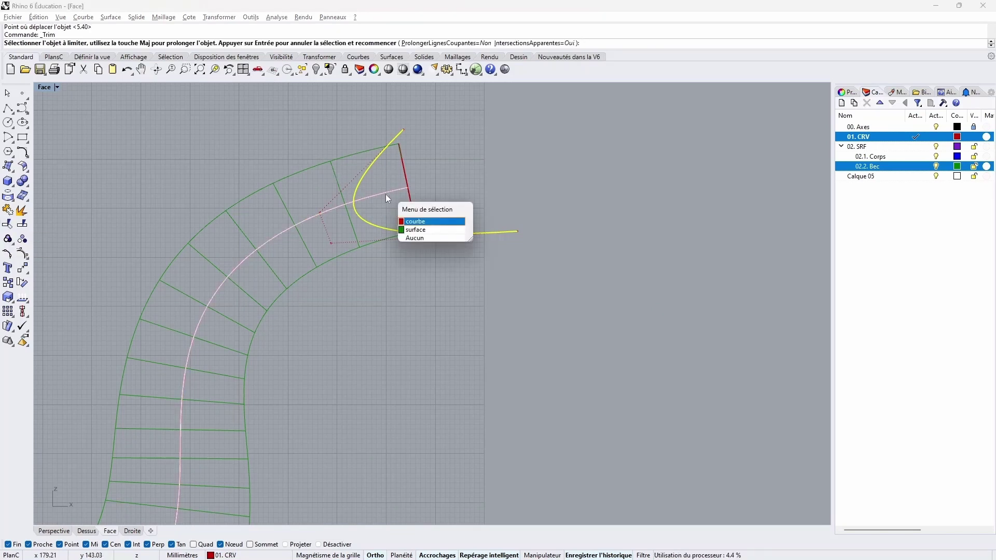
click(419, 230)
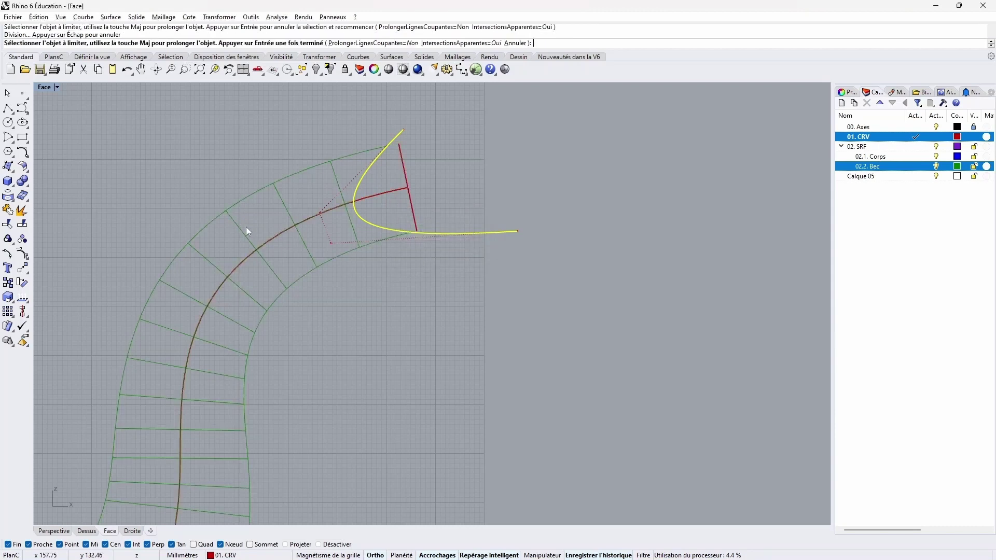
- Set the Perspective view to Ombré display to check the trimmed spout mouth, and return to the enlarged Face view
double_click(43, 87)
right_drag(575, 151, 480, 139)
click(458, 88)
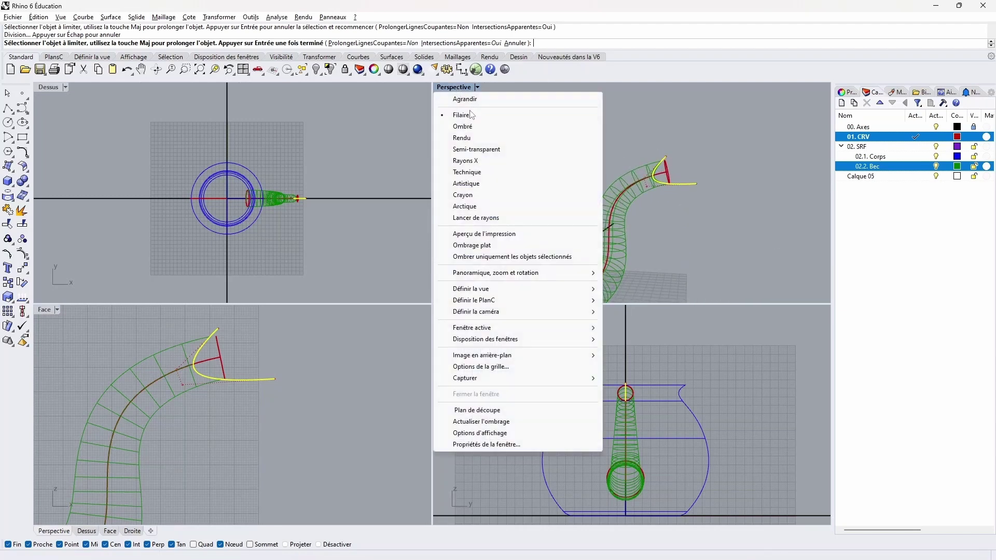
click(466, 115)
scroll(644, 169, down, 5)
double_click(45, 309)
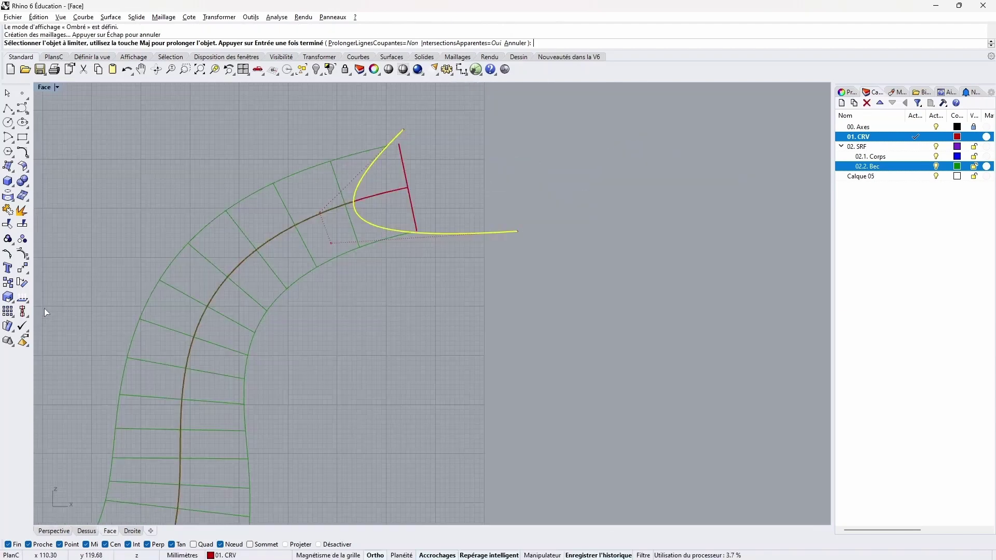
- Draw a seven-point handle curve bulging outward on the body side opposite the spout, with both ends inside the body's profile
scroll(228, 333, down, 15)
right_drag(277, 389, 433, 380)
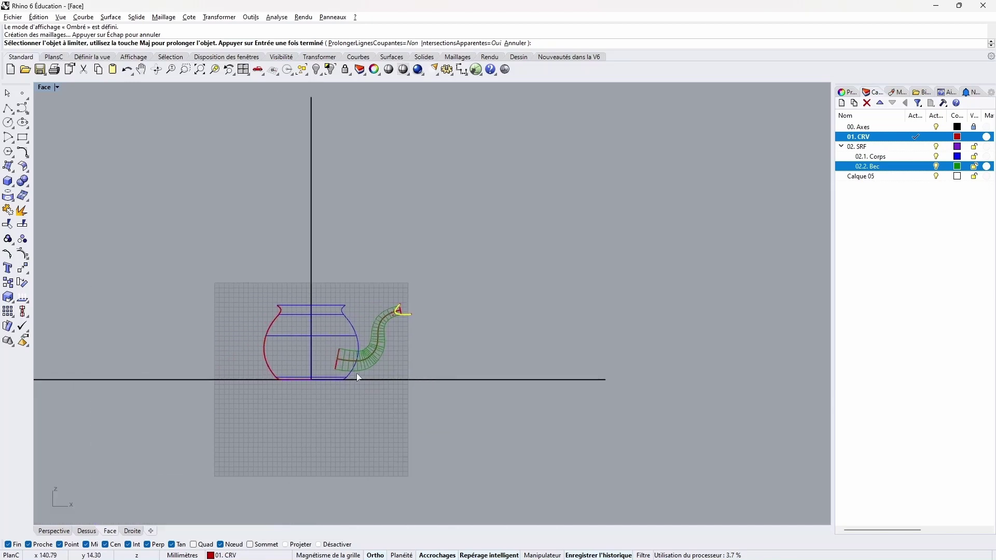
scroll(234, 328, up, 5)
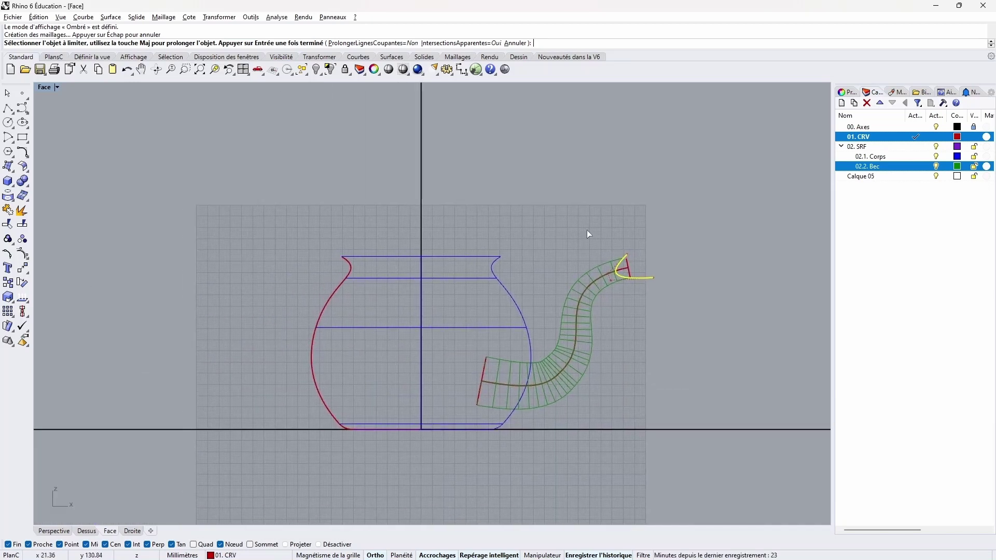
right_drag(210, 257, 249, 192)
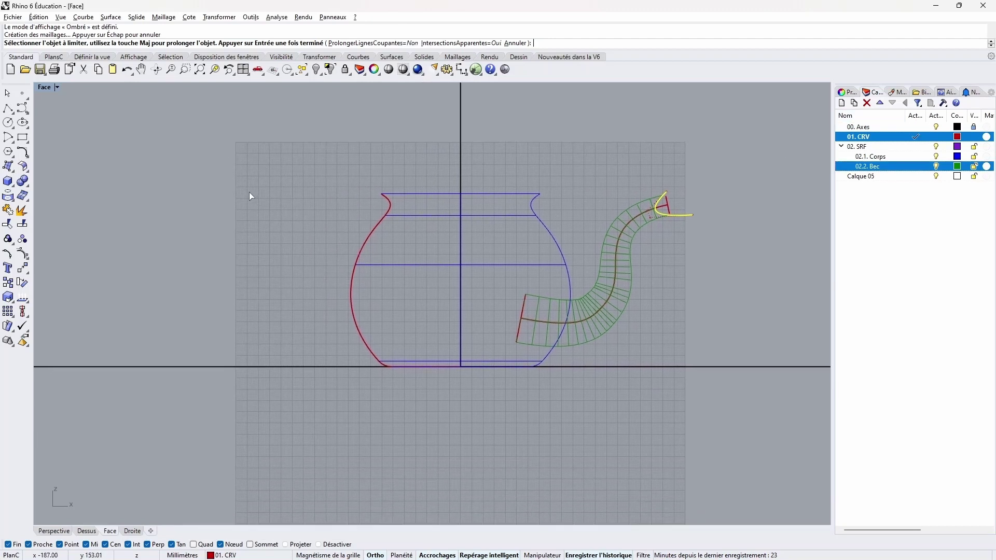
click(22, 108)
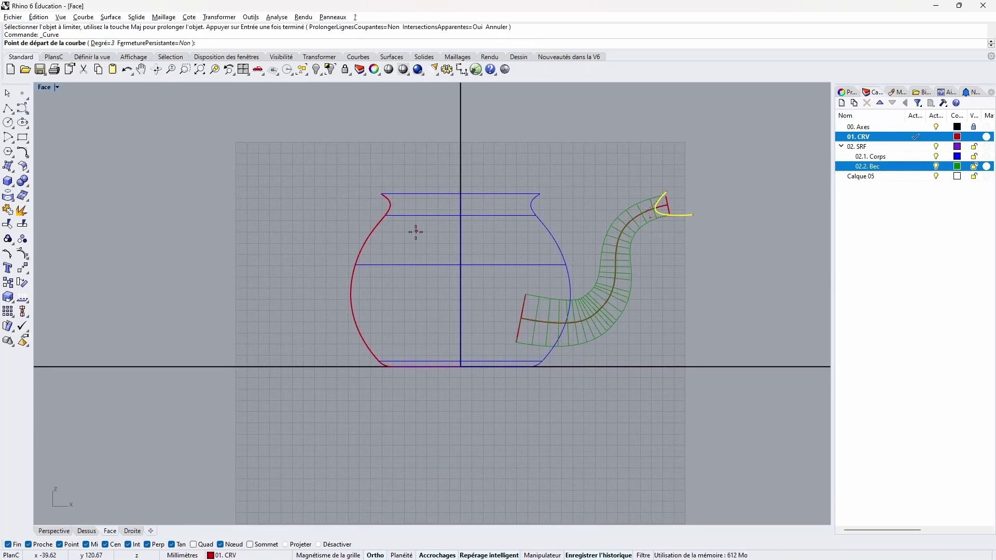
click(388, 234)
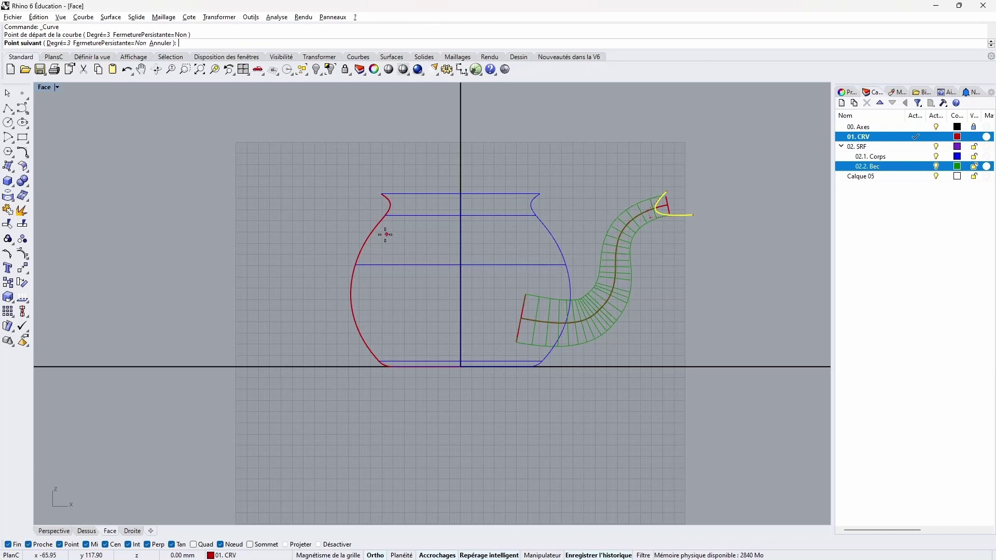
click(343, 207)
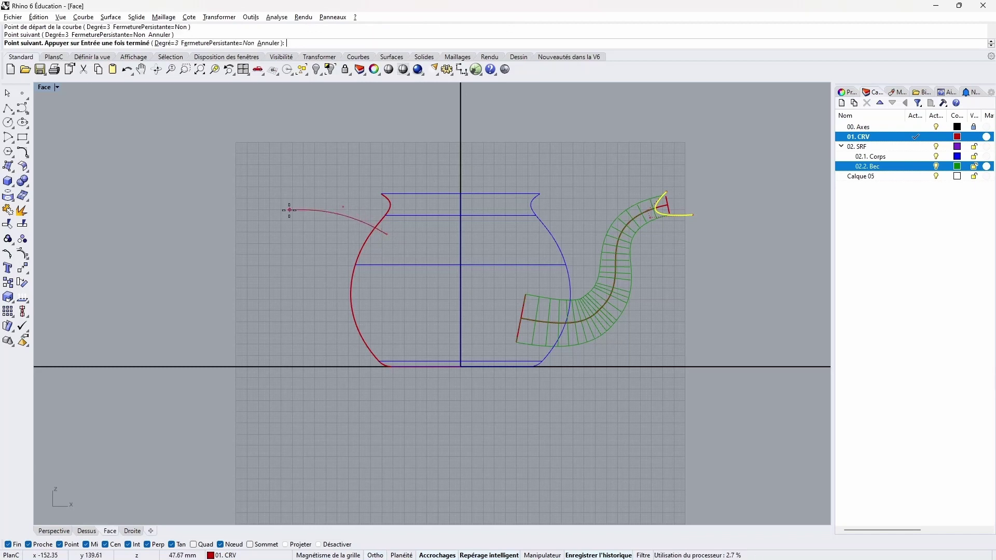
click(317, 207)
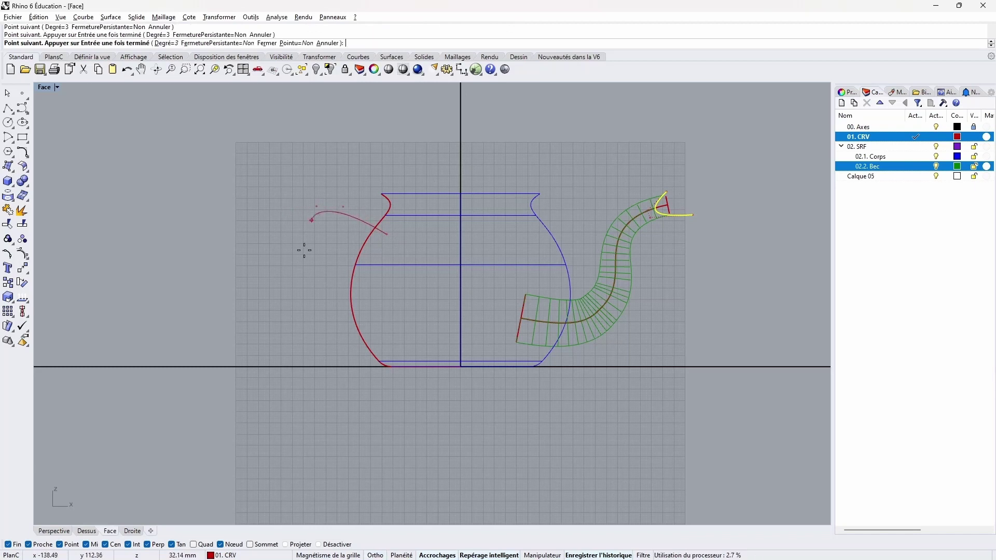
click(286, 285)
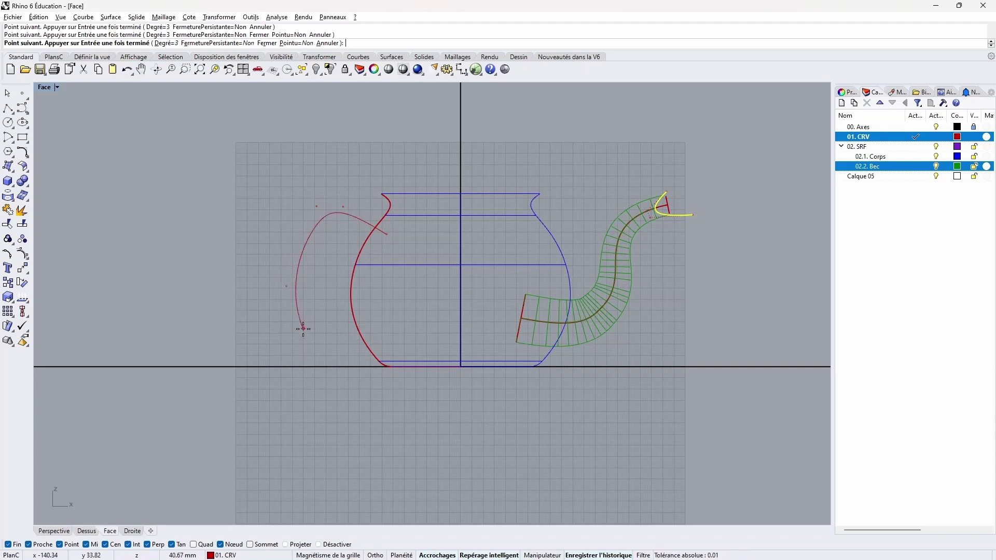
click(326, 352)
click(348, 353)
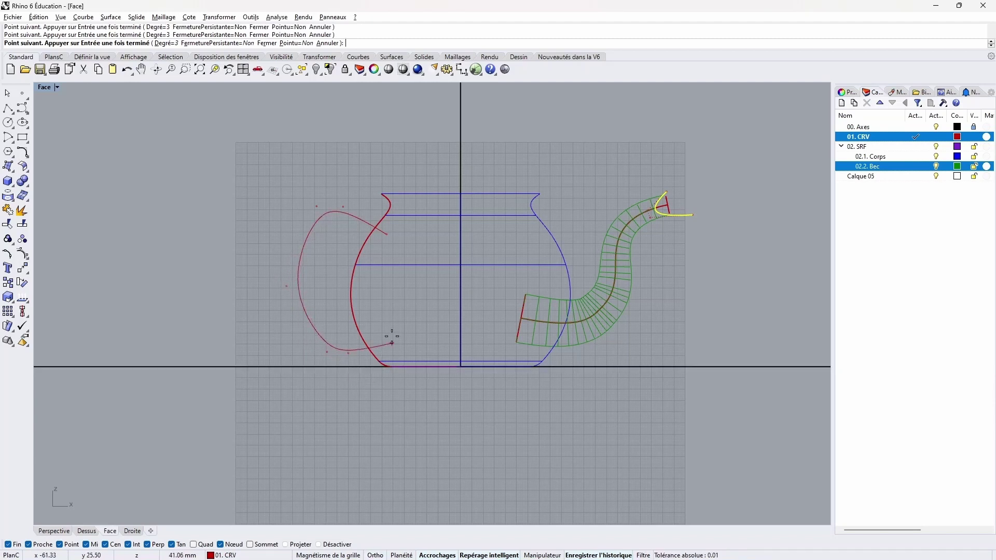
click(388, 332)
right_click(388, 331)
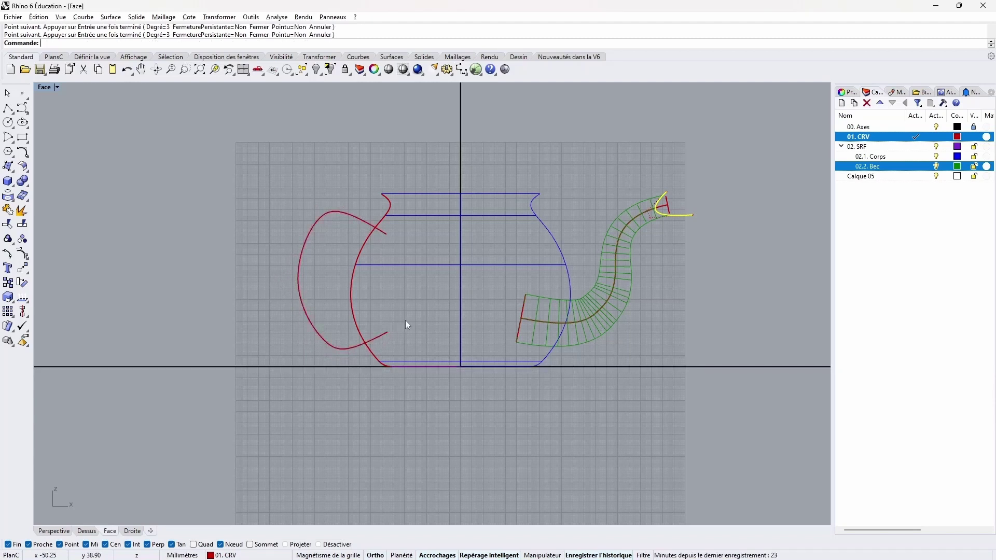
- Move the handle curve's three lower control points straight up by about 11 mm
scroll(406, 319, up, 5)
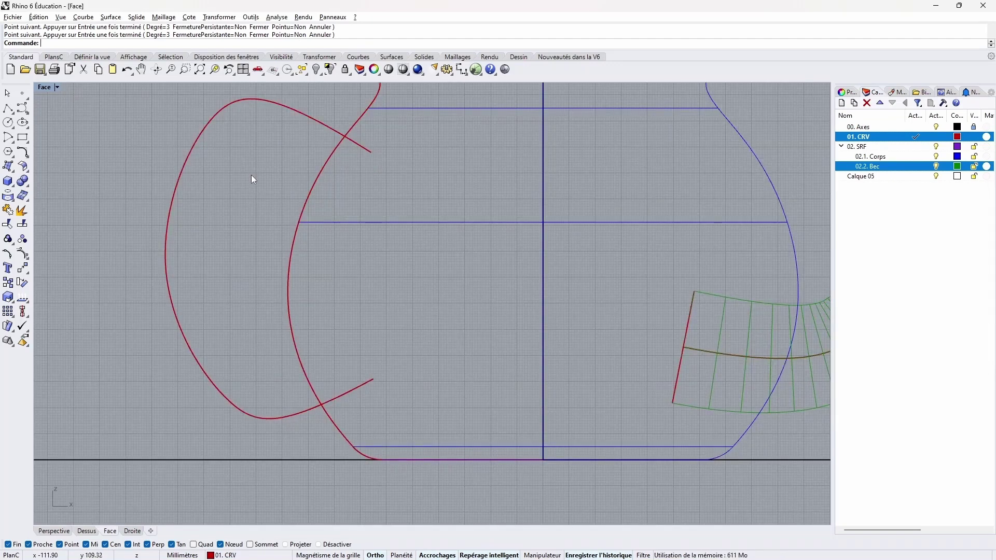
scroll(252, 179, down, 5)
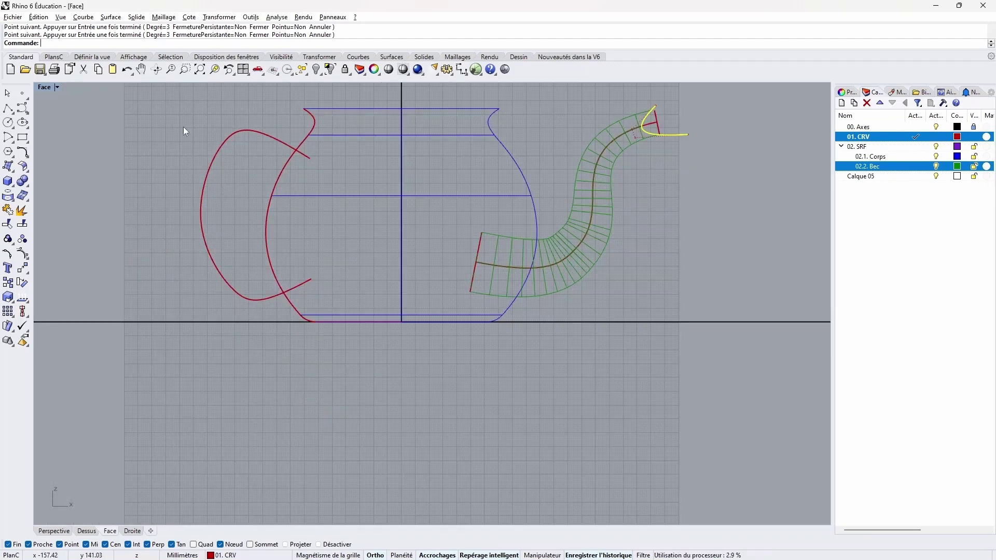
click(205, 244)
click(237, 303)
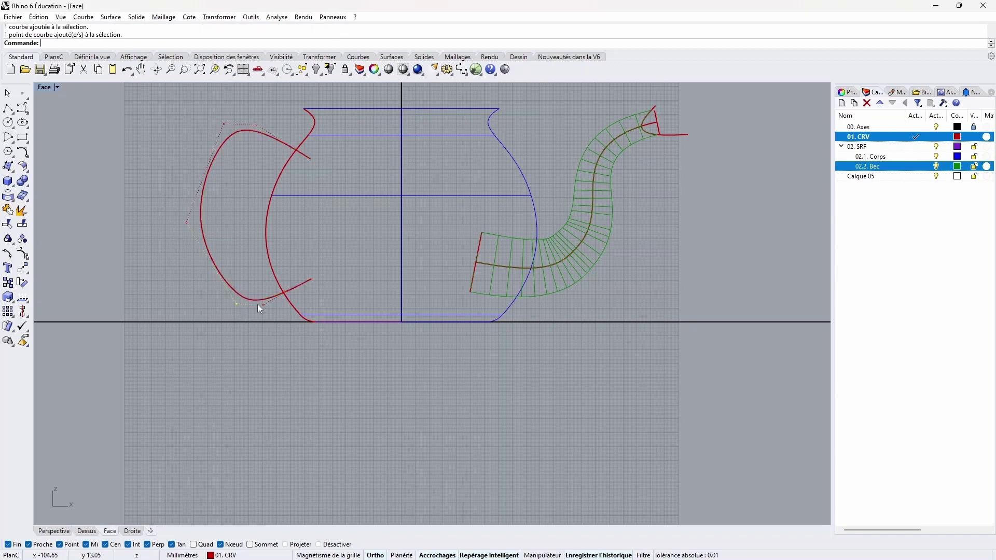
shift+click(263, 305)
click(213, 19)
click(223, 29)
click(289, 422)
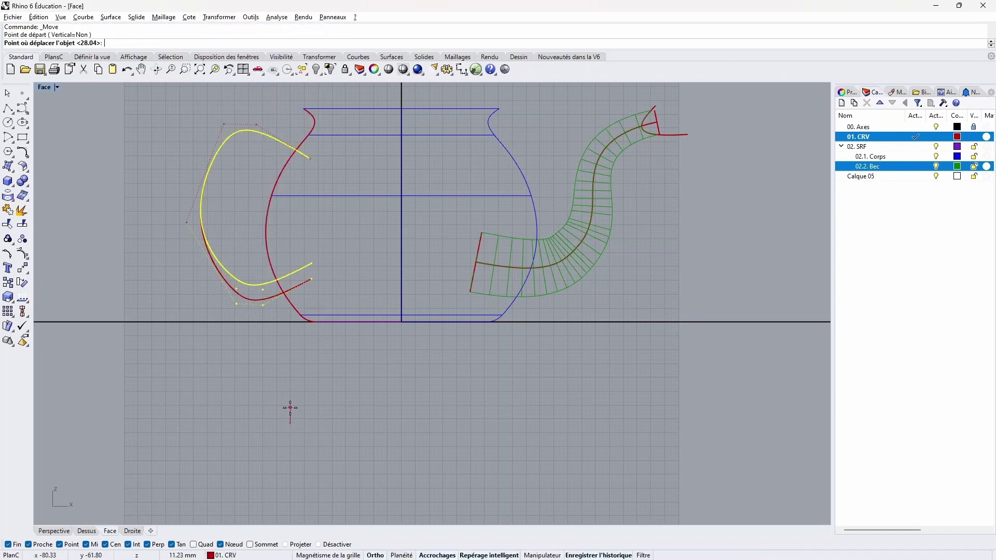
click(289, 407)
- Move the whole handle curve slightly down and toward the body
click(206, 177)
click(218, 19)
click(223, 29)
click(130, 140)
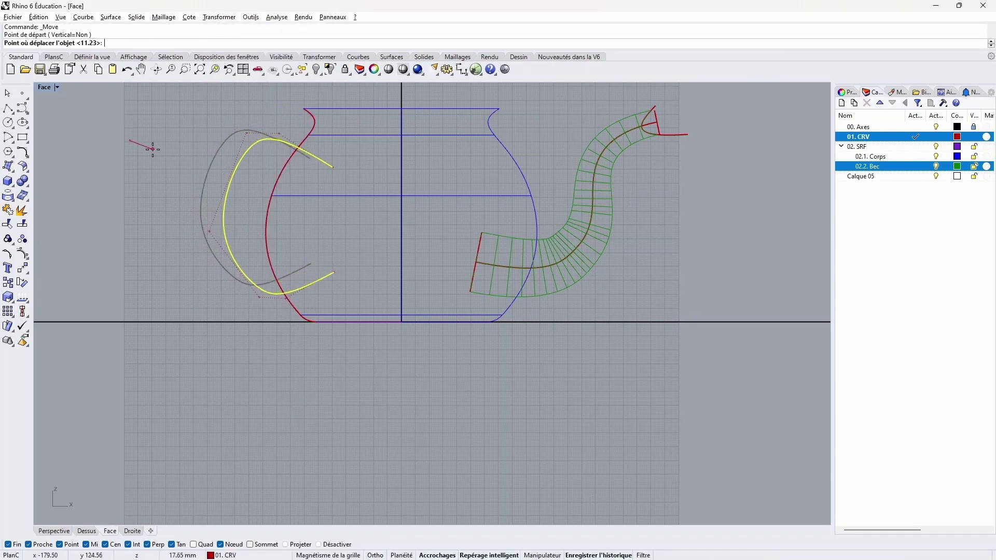
click(141, 147)
key(Escape)
key(Escape)
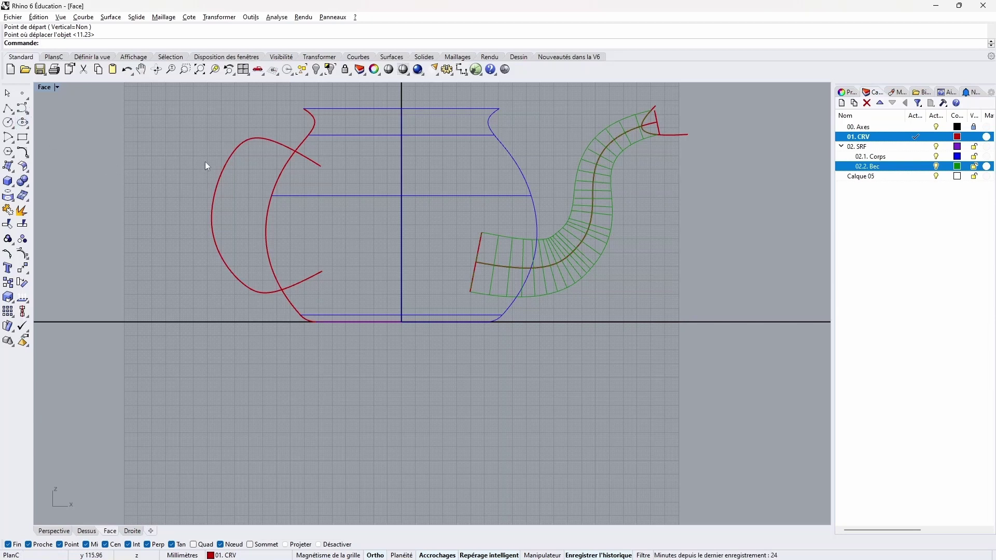
- Draw an ellipse centred on the handle curve's upper end, with a horizontal half-axis of about 10 mm and a vertical one of about 5 mm
click(23, 124)
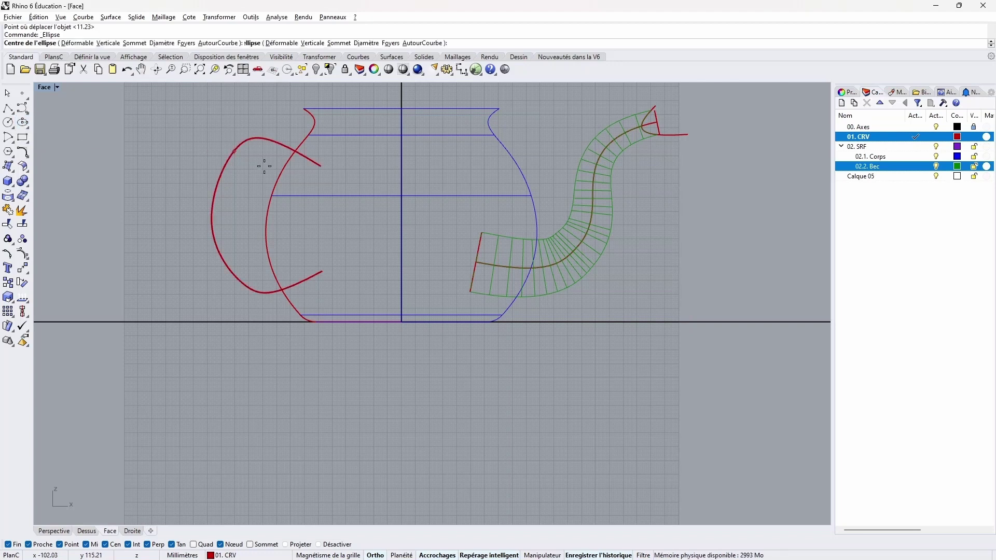
click(321, 166)
scroll(339, 165, up, 4)
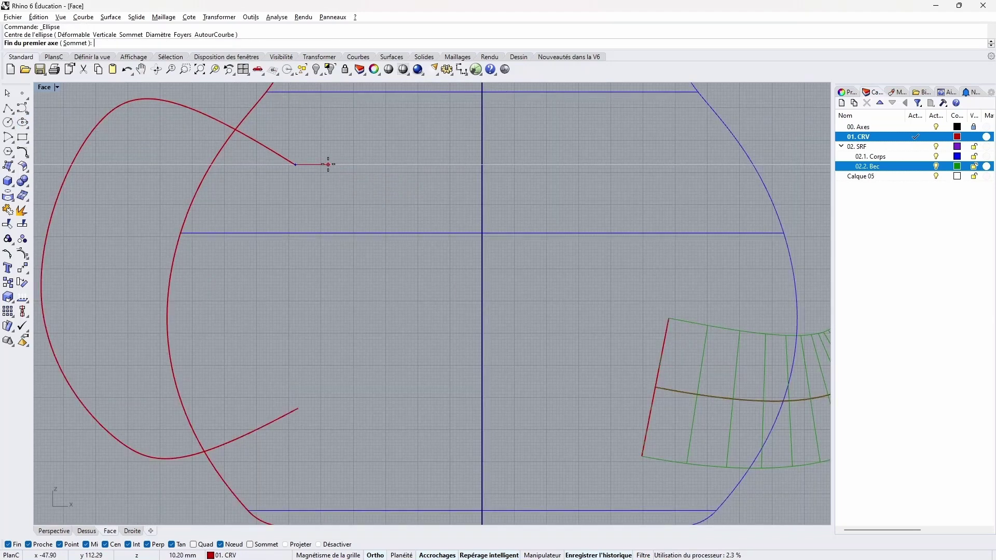
click(321, 164)
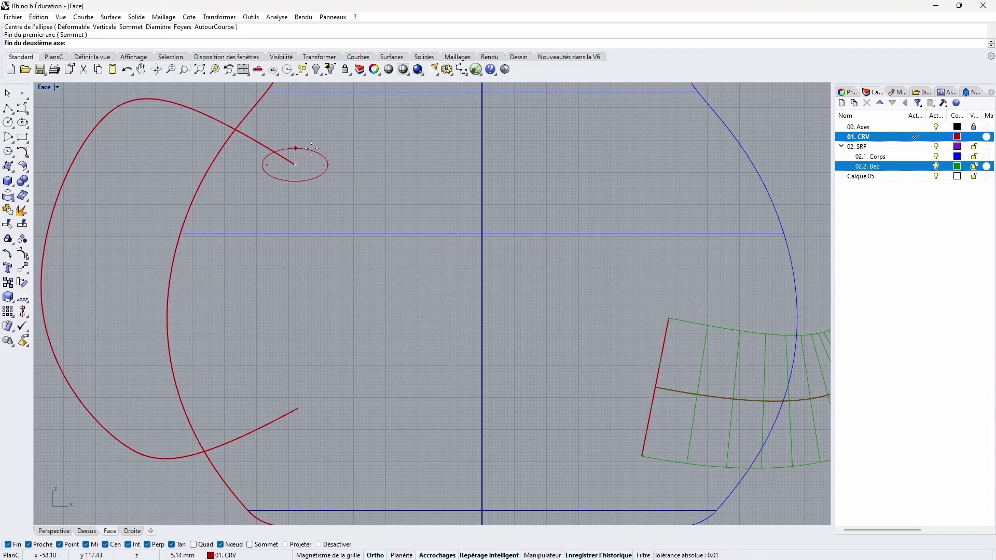
click(312, 148)
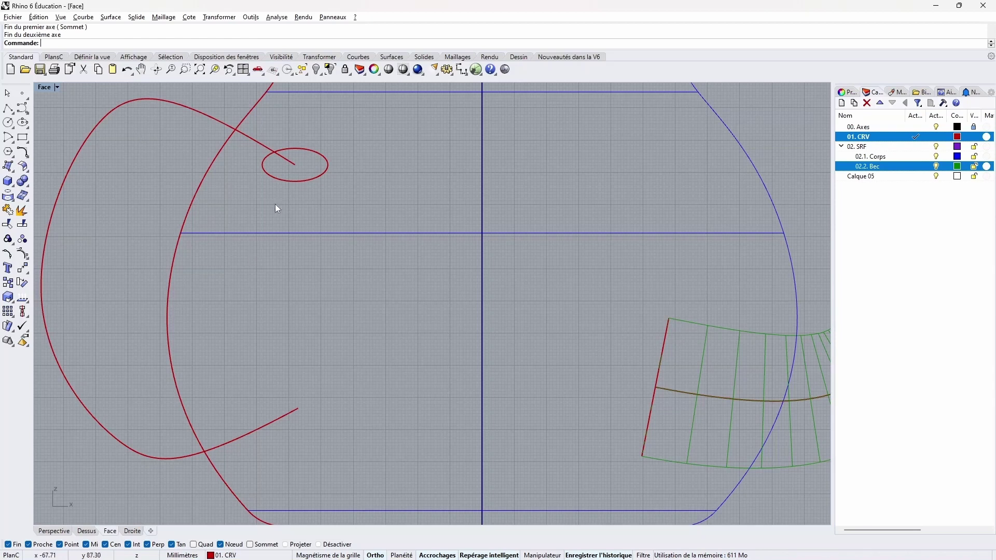
- Rotate the ellipse 90° about its centre in the Dessus view, using the four-view layout
click(296, 181)
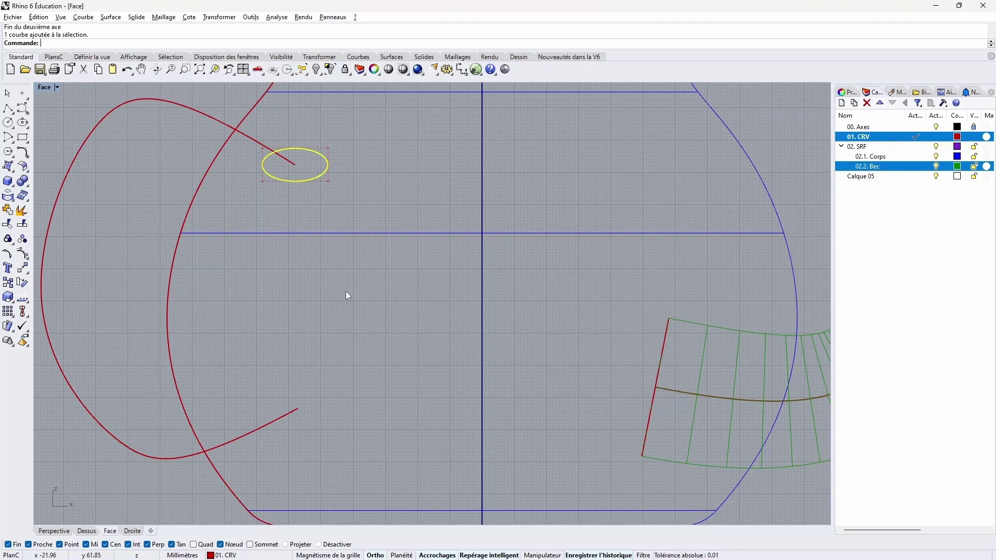
double_click(45, 89)
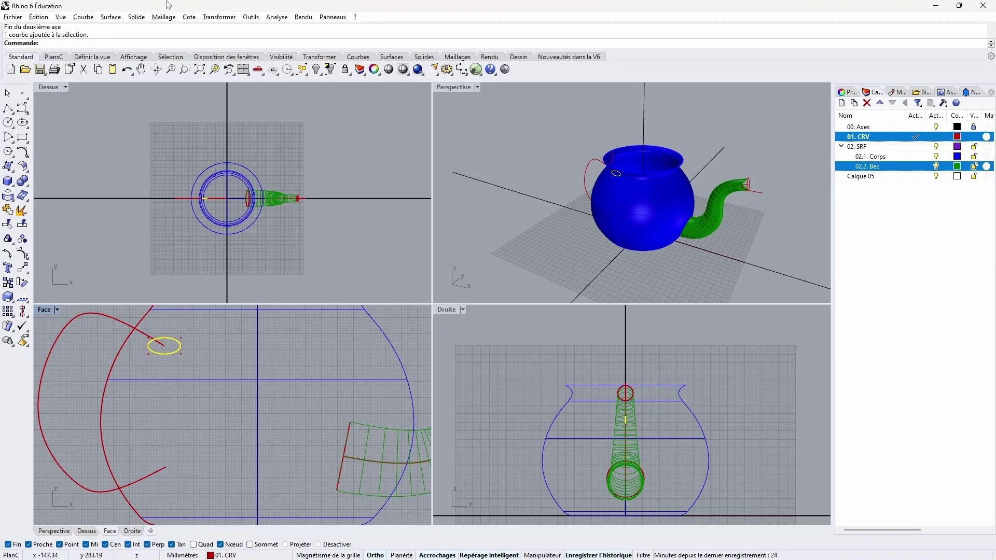
click(219, 17)
click(223, 51)
click(164, 346)
click(204, 115)
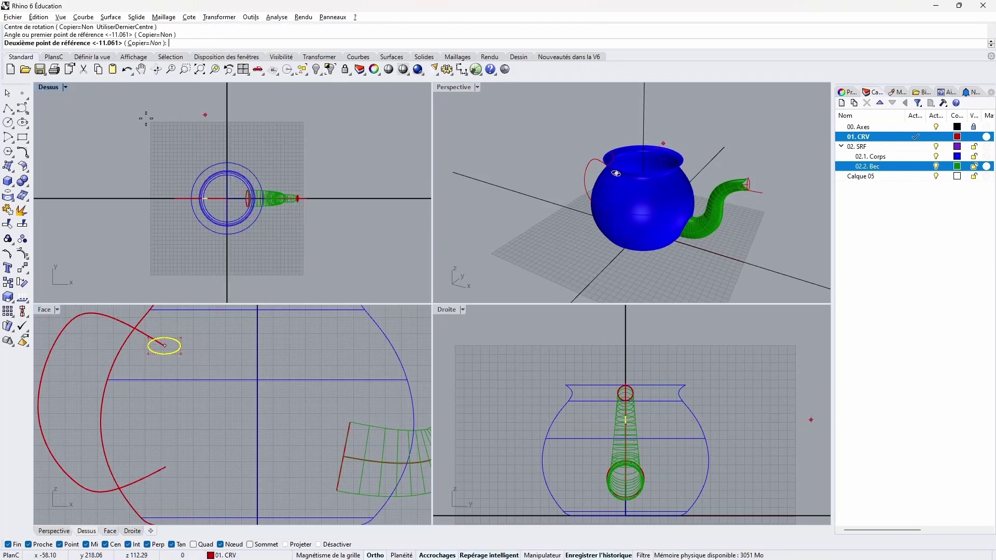
click(137, 151)
- Set the Perspective view to Filaire display and examine the ellipse's orientation at the handle curve's upper end
scroll(617, 171, up, 8)
right_click(454, 89)
click(459, 110)
right_drag(590, 219, 625, 195)
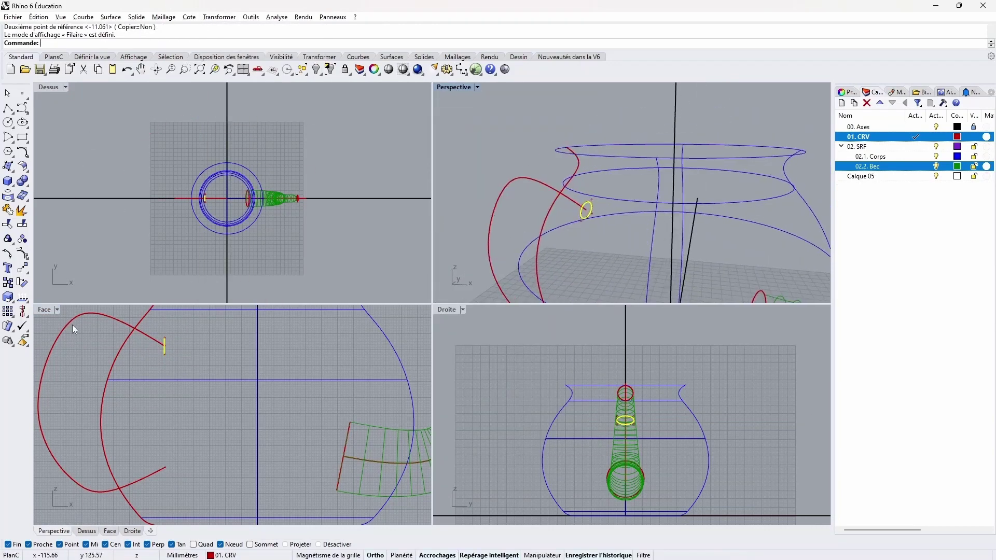
- Rotate the ellipse about its centre in the enlarged Face view until it stands perpendicular to the handle curve's upper end
double_click(45, 310)
scroll(291, 241, up, 5)
click(219, 17)
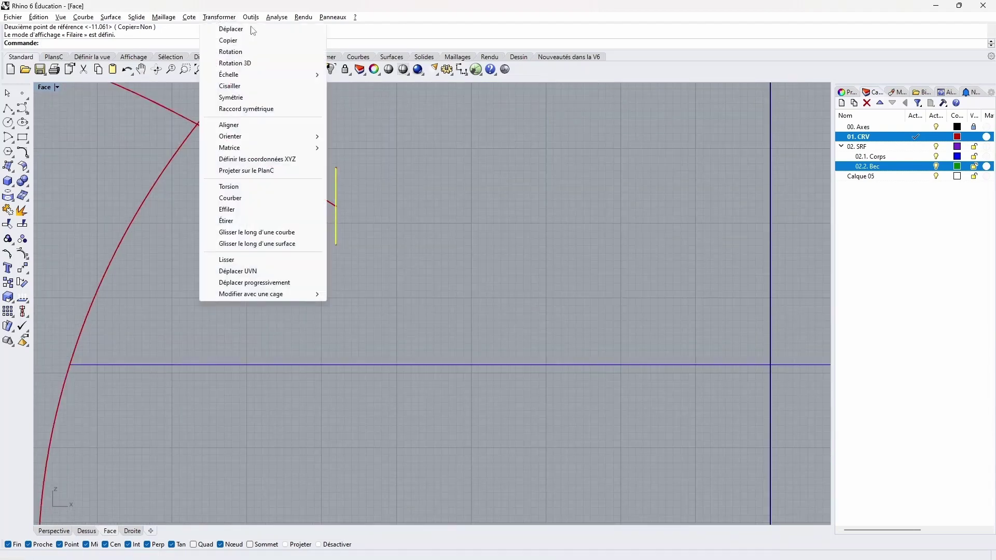
click(230, 51)
click(336, 205)
click(263, 206)
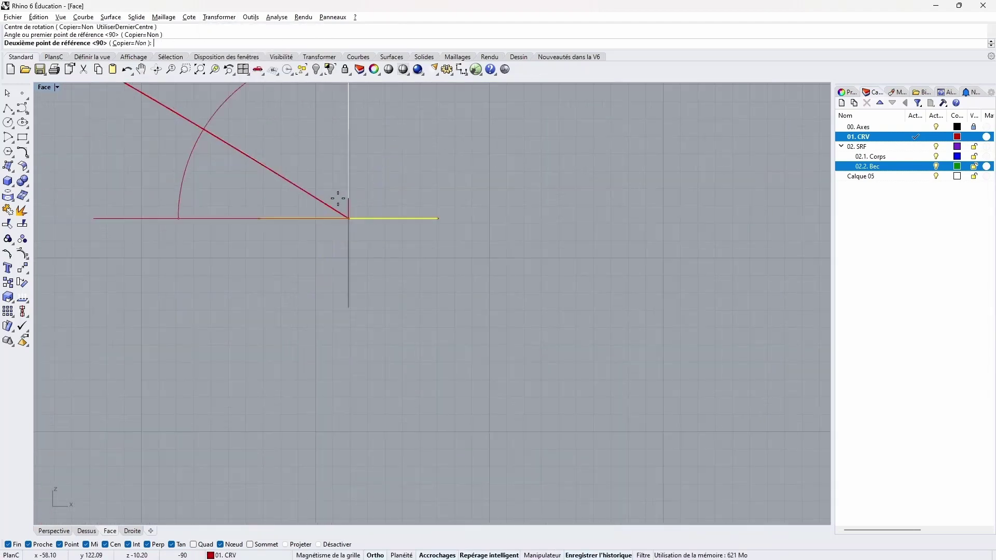
click(337, 198)
scroll(442, 238, down, 5)
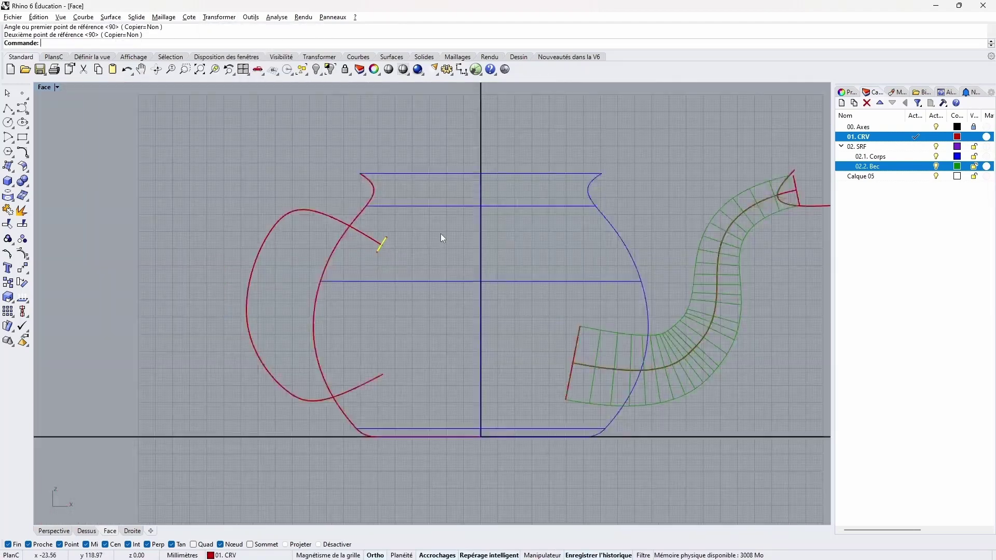
- Add a sublayer named 02.3. Anse under 02. SRF as the current layer, and clear the ellipse selection
double_click(868, 166)
click(841, 103)
text(02.3. Anse)
key(Return)
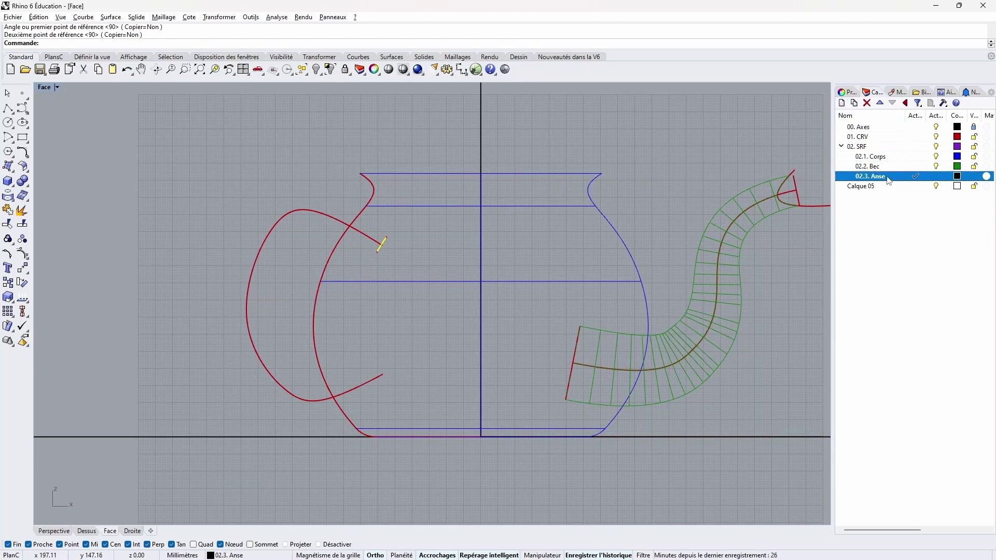
key(Escape)
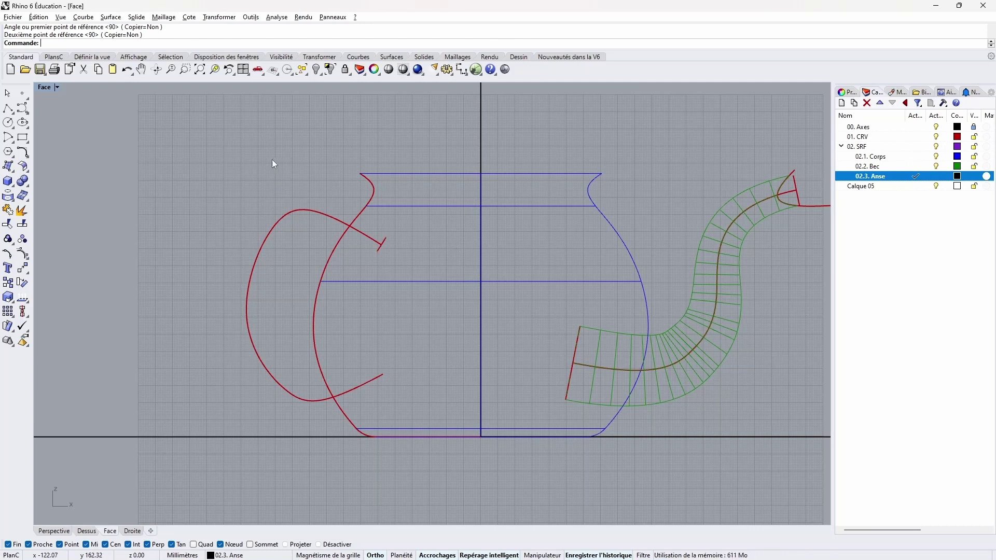
- Sweep the ellipse along the handle curve as a one-rail sweep, with Forme libre frame style and unsimplified cross sections
click(9, 182)
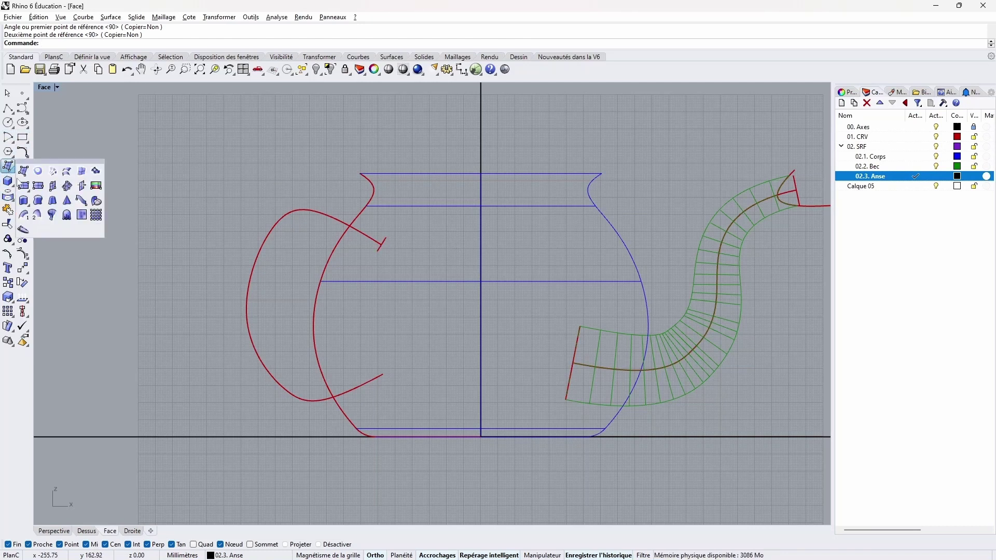
click(38, 215)
right_click(37, 213)
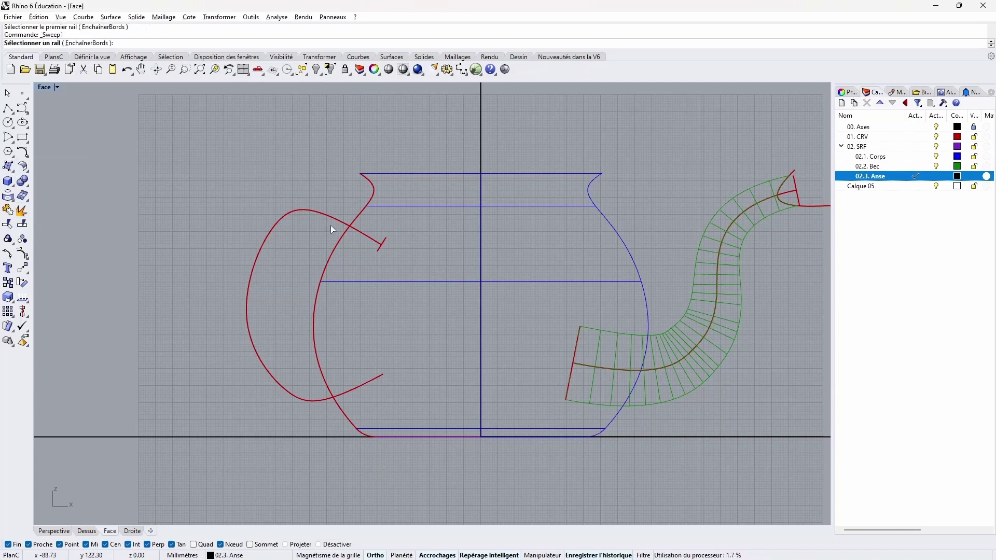
click(365, 232)
click(386, 245)
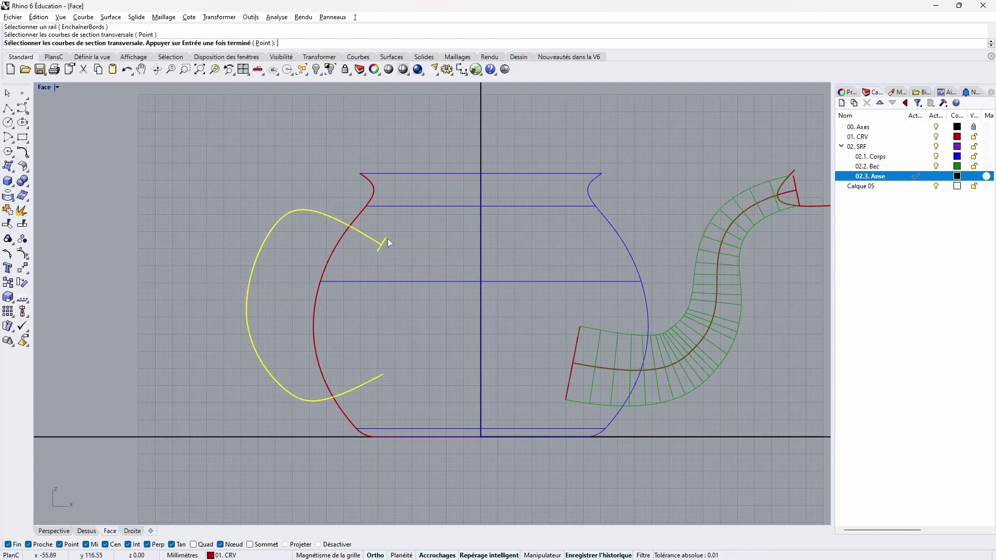
key(Return)
key(Return)
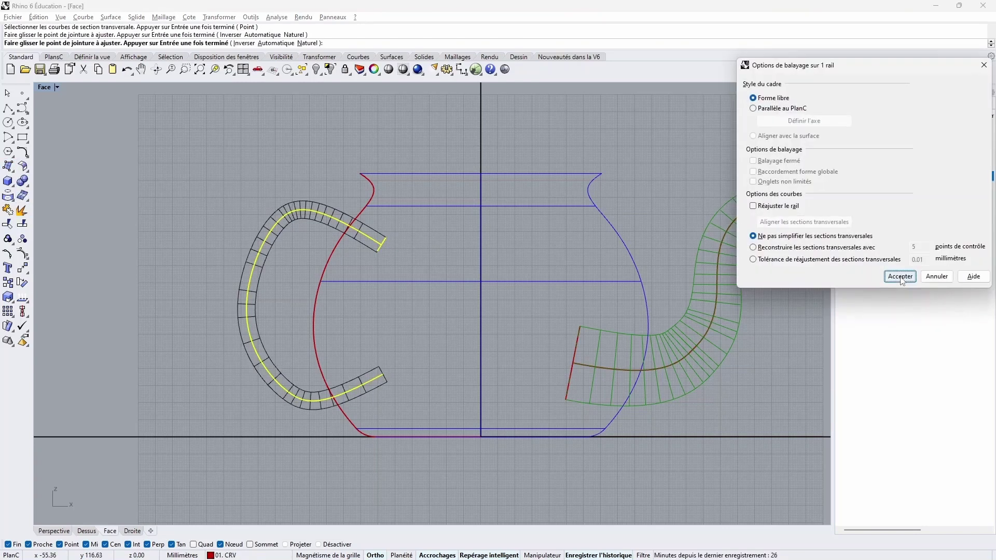
click(900, 276)
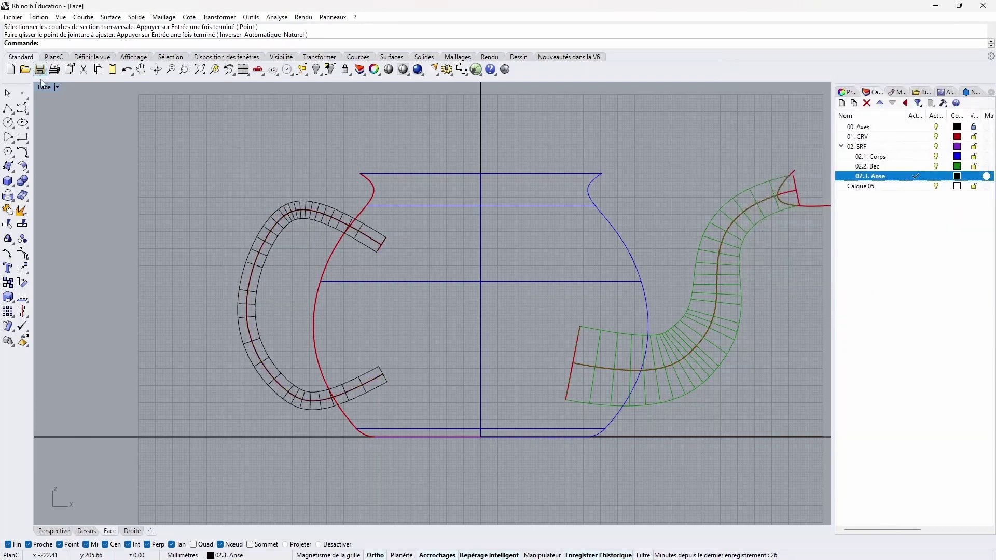
- Show the enlarged Perspective view in Rendu display and orbit around the teapot to examine the handle and spout
double_click(49, 88)
double_click(450, 89)
right_drag(474, 219, 46, 82)
click(49, 86)
click(73, 138)
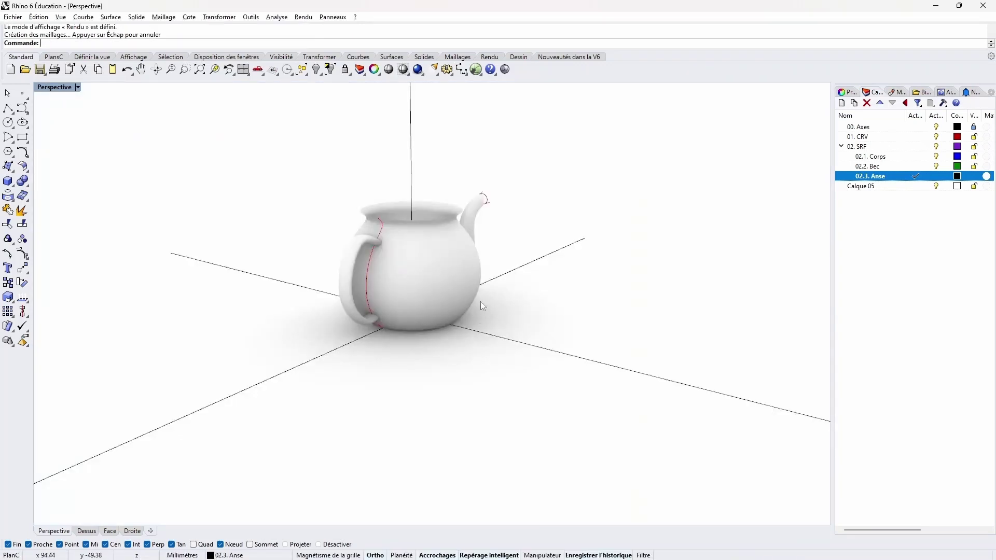
mouse_move(480, 300)
right_down()
mouse_move(451, 276)
mouse_move(329, 261)
mouse_move(198, 264)
mouse_move(142, 280)
mouse_move(133, 296)
right_up()
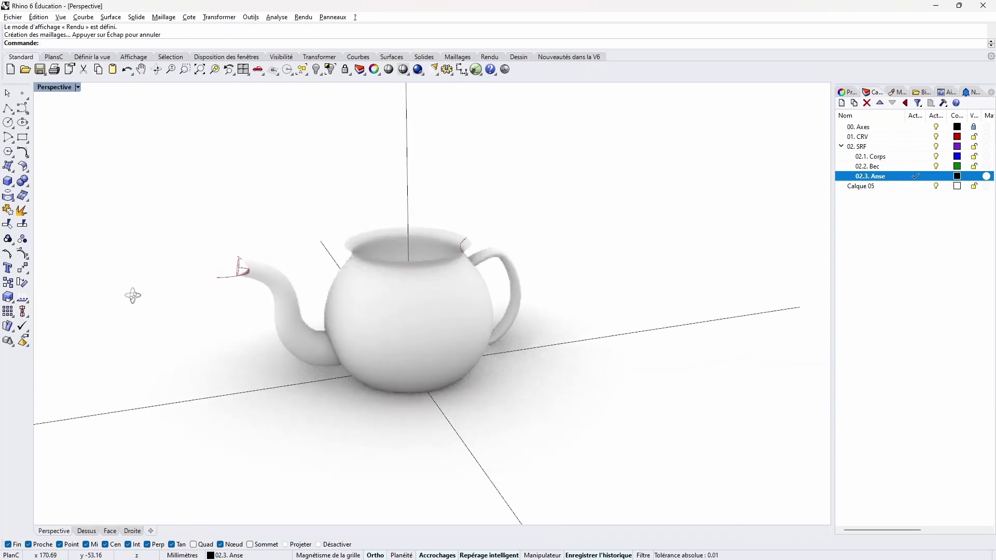
- Hide the 01. CRV layer and examine the rendered joints where the handle and spout meet the body
click(936, 136)
right_drag(386, 305, 192, 294)
right_drag(462, 251, 410, 273)
scroll(414, 270, up, 3)
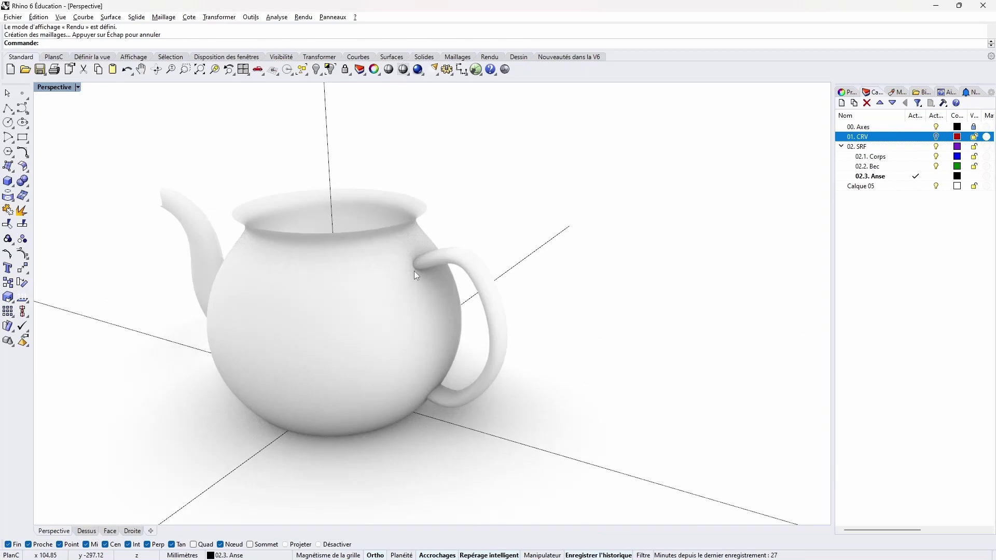
scroll(415, 270, up, 2)
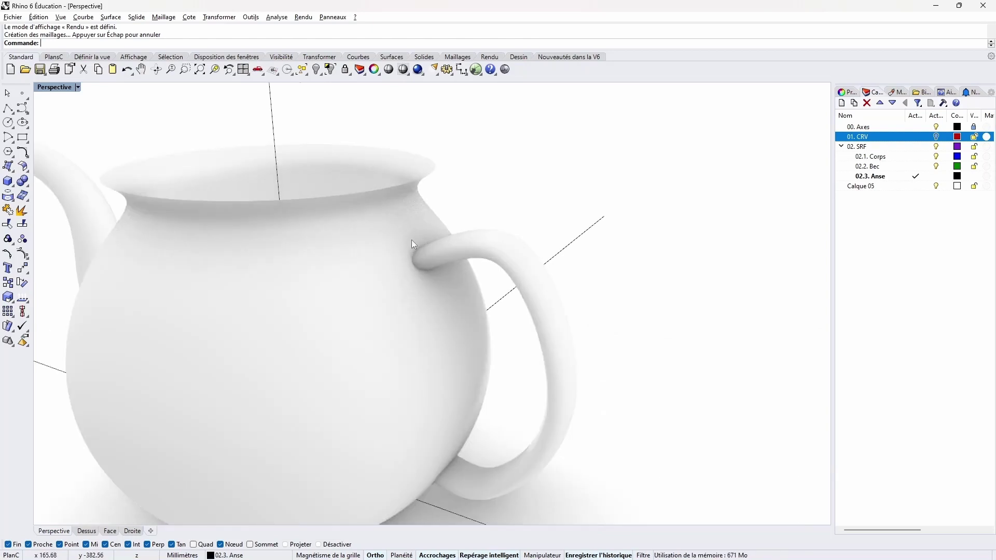
right_drag(297, 346, 432, 276)
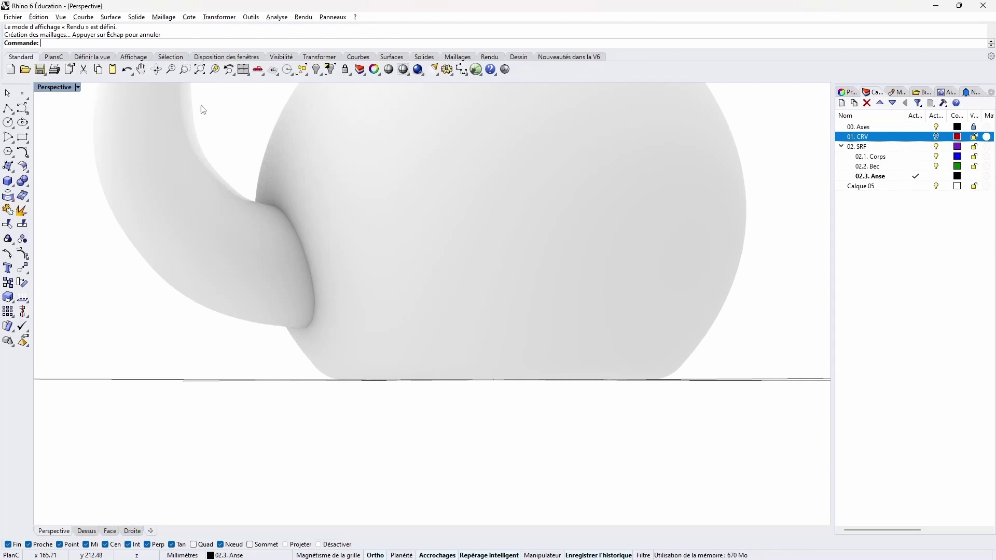
- Set the Perspective view back to Filaire display and restore the four-view layout
click(58, 89)
click(66, 98)
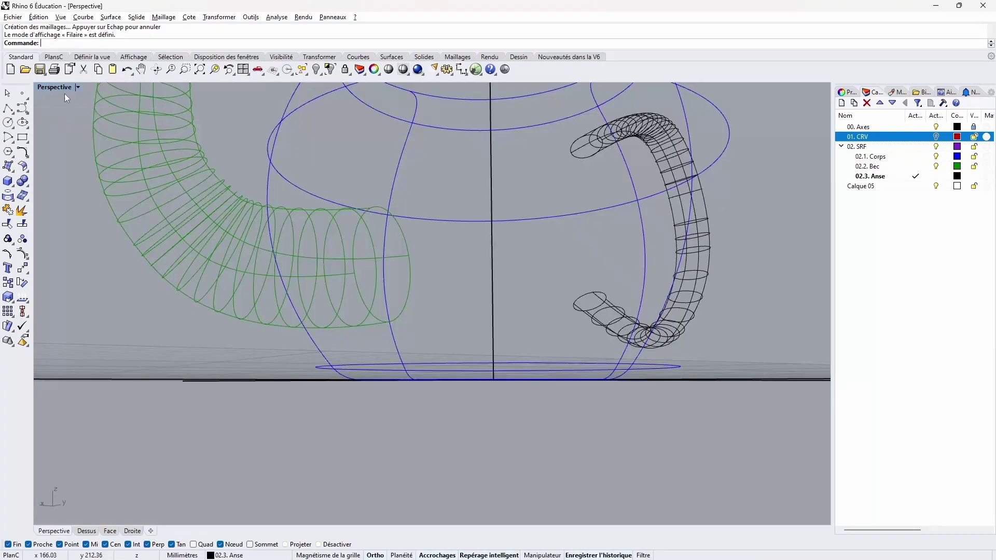
right_drag(447, 220, 355, 181)
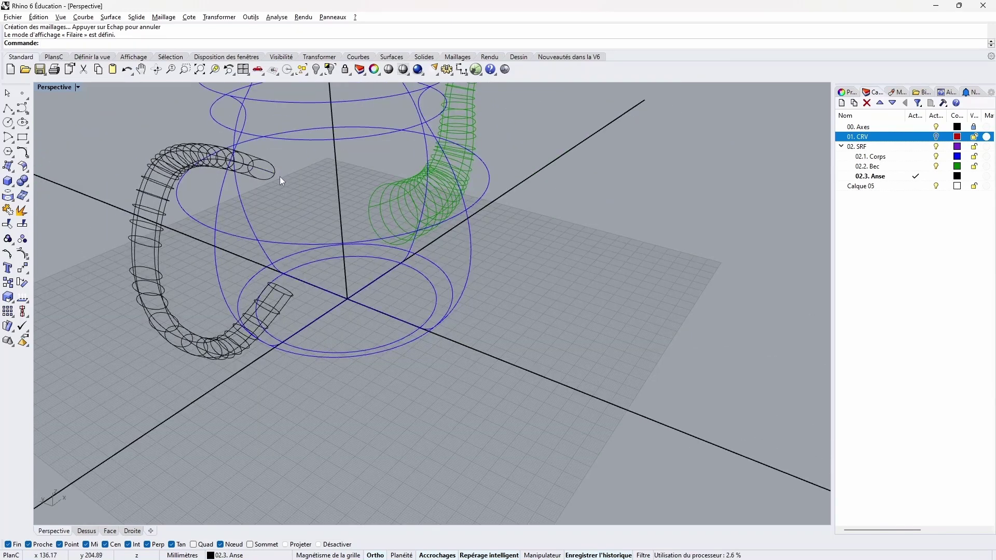
right_drag(279, 176, 310, 184)
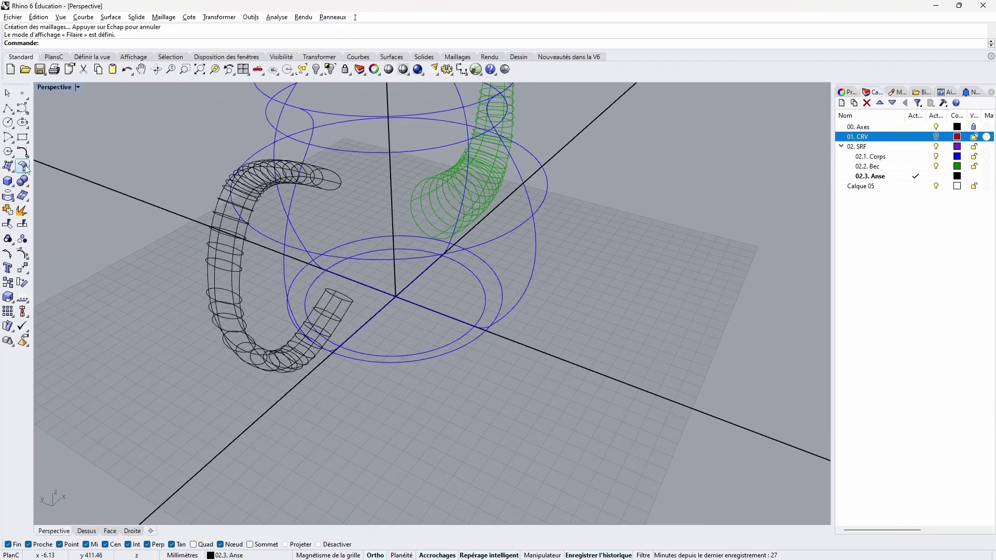
double_click(48, 87)
- Fillet the handle surface to the body surface at the upper joint with a 3 mm radius
scroll(183, 379, up, 8)
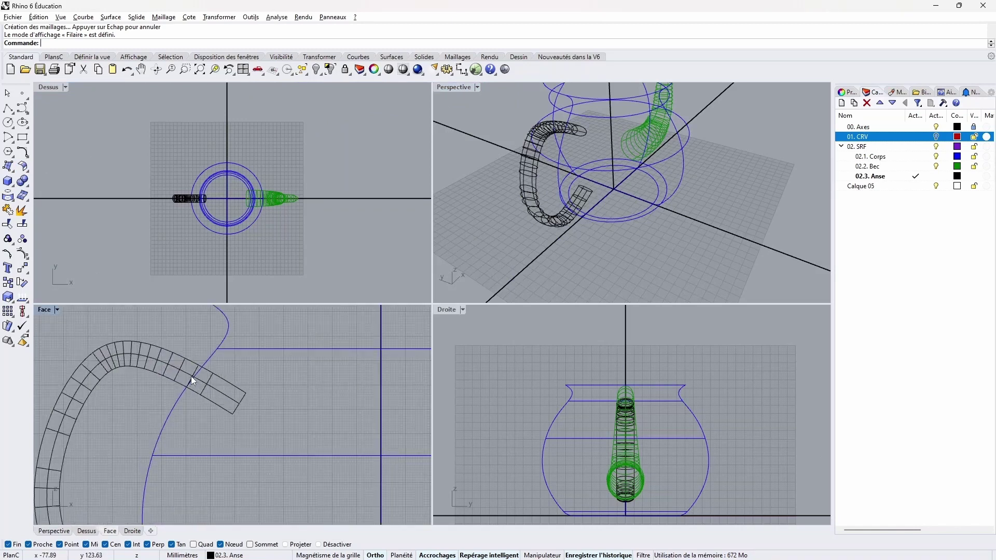
scroll(179, 363, up, 3)
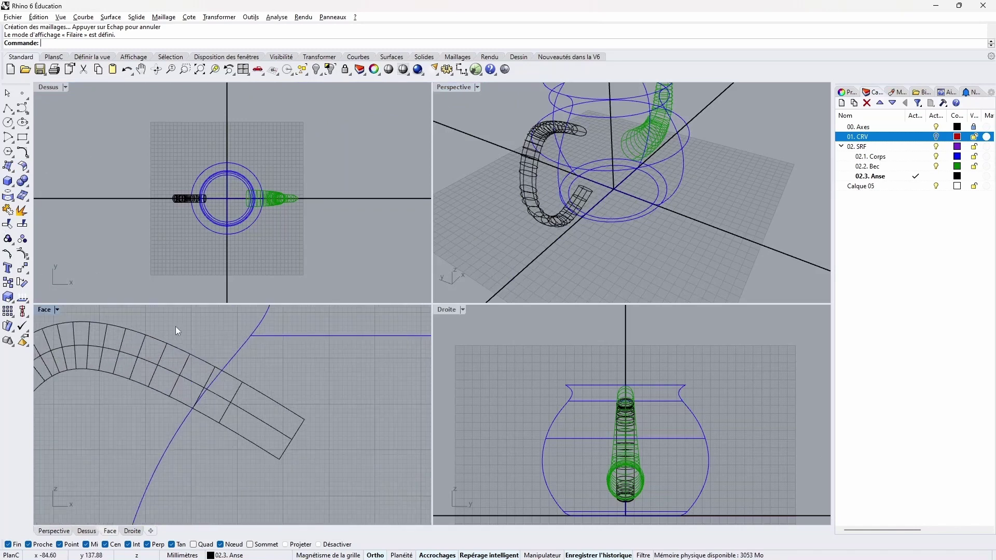
scroll(239, 371, up, 2)
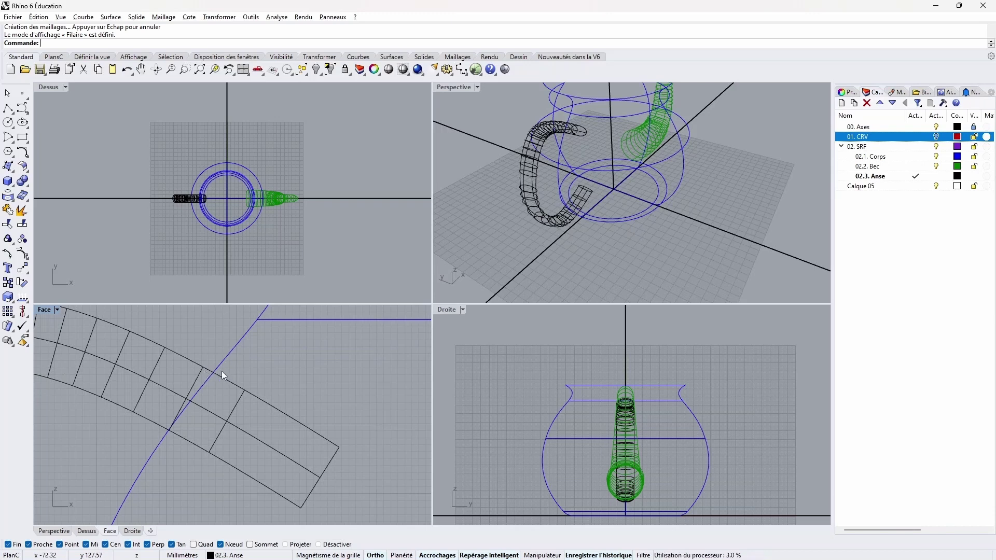
scroll(208, 369, up, 2)
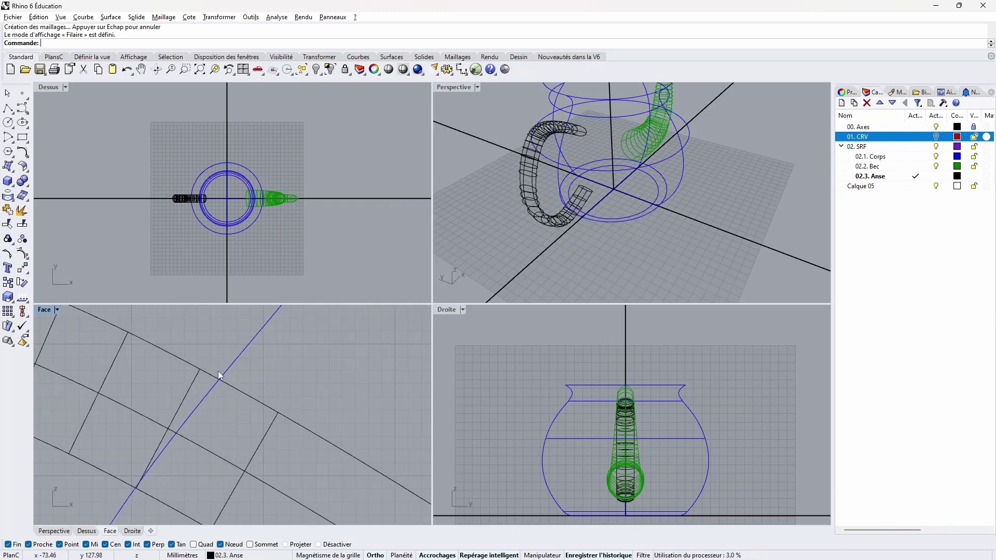
scroll(220, 374, down, 3)
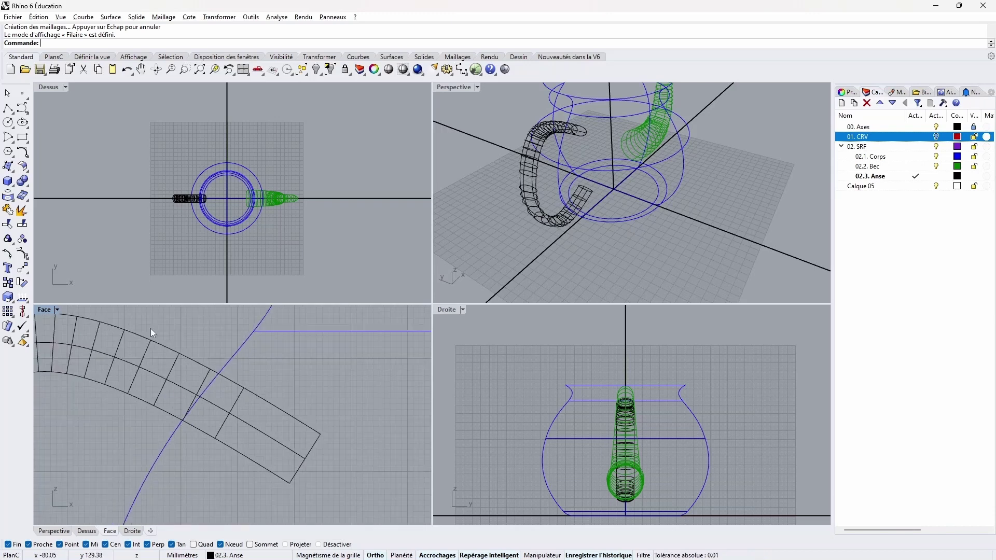
click(23, 167)
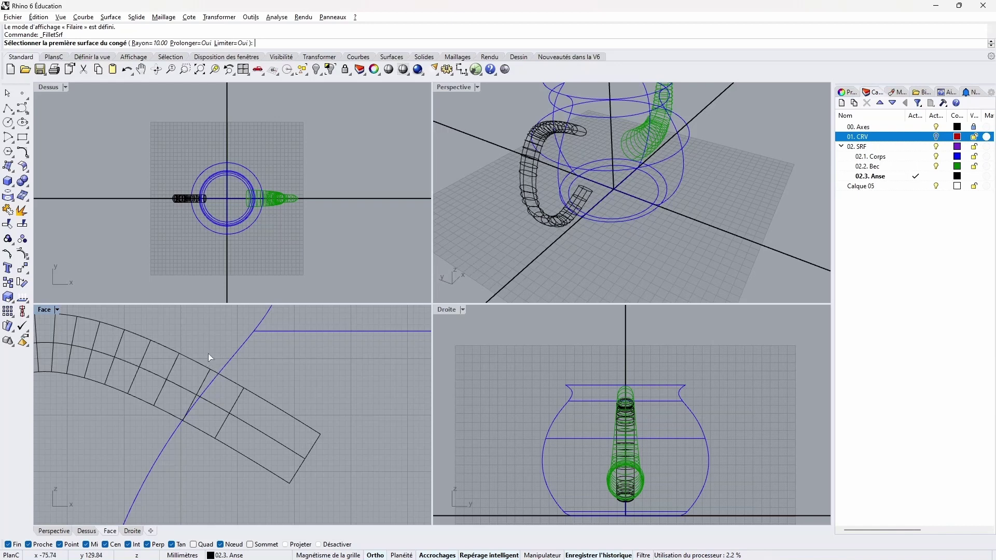
text(3)
key(Return)
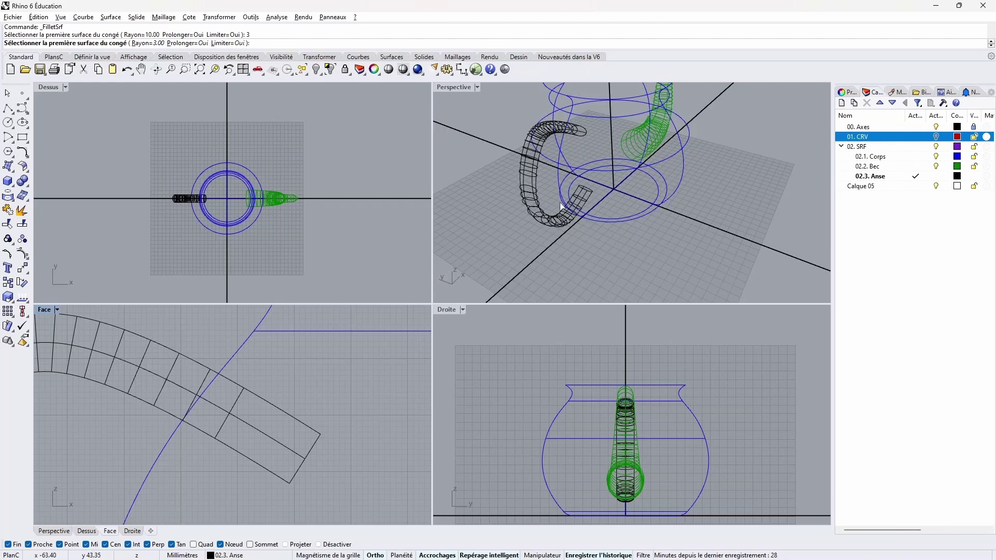
click(532, 170)
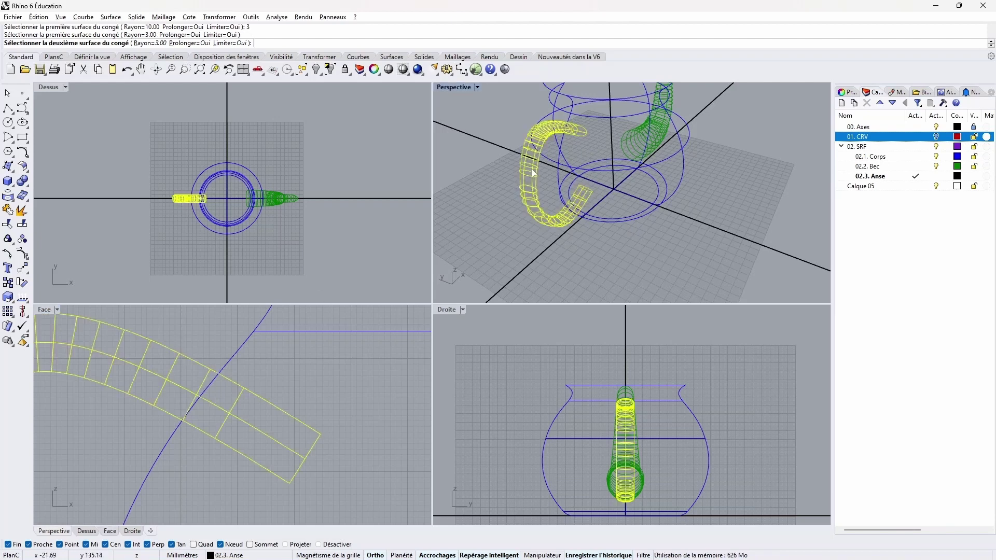
click(602, 169)
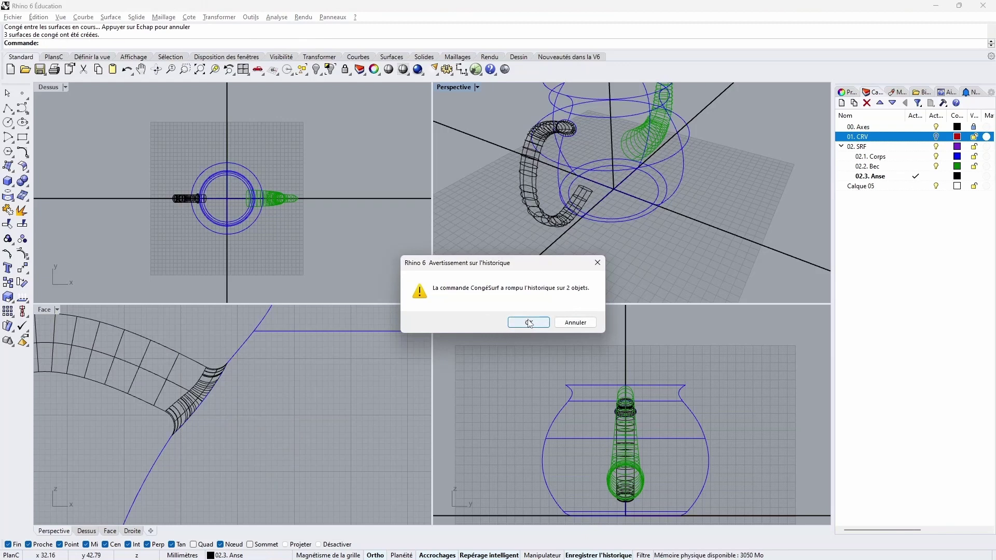
- Fillet the handle surface to the body surface at the lower joint with a 5 mm radius
click(529, 323)
right_drag(565, 236, 555, 158)
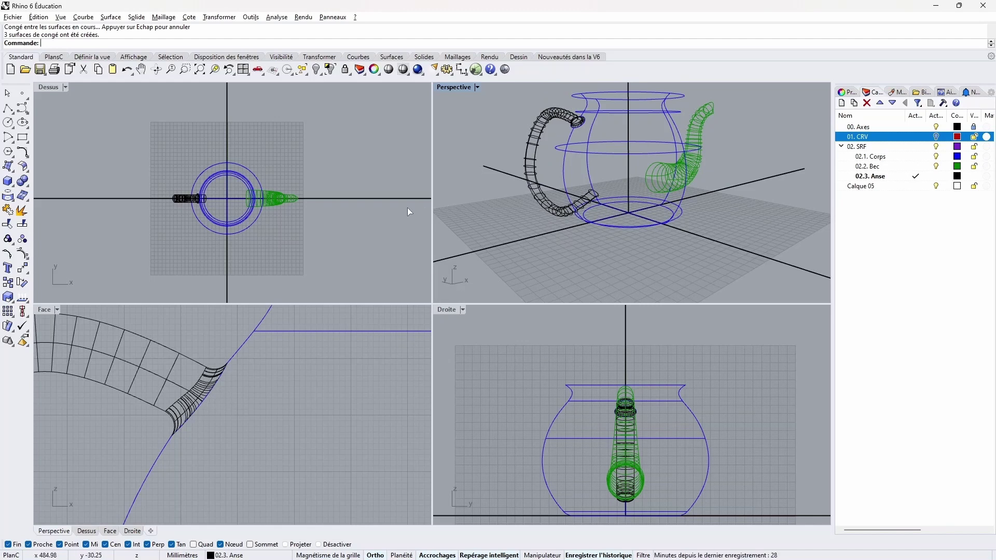
key(Return)
text(5)
key(Return)
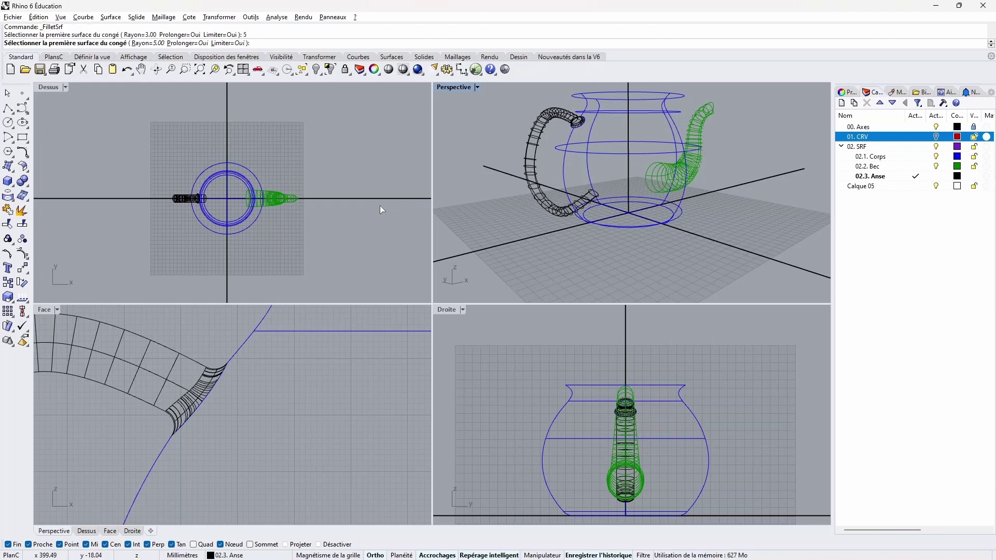
scroll(576, 213, up, 4)
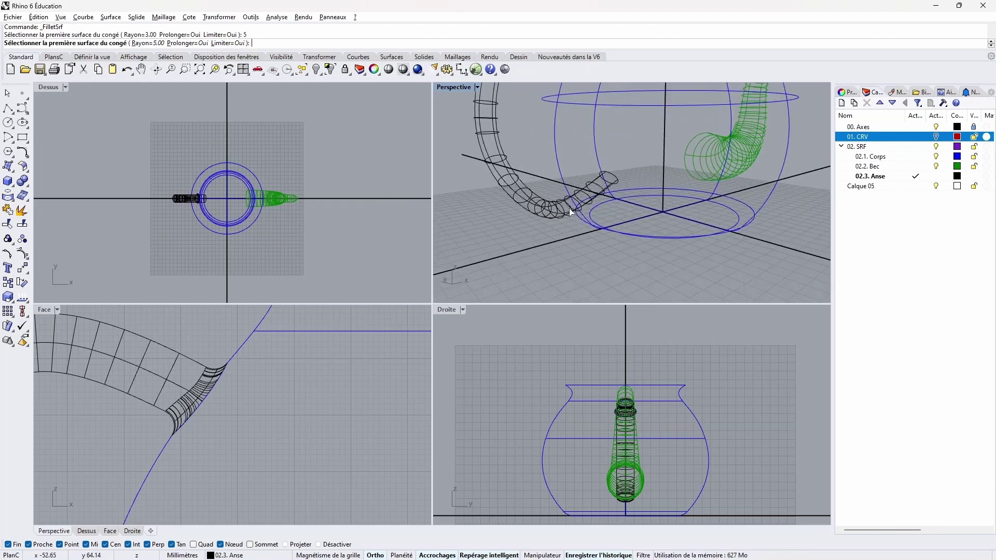
click(566, 214)
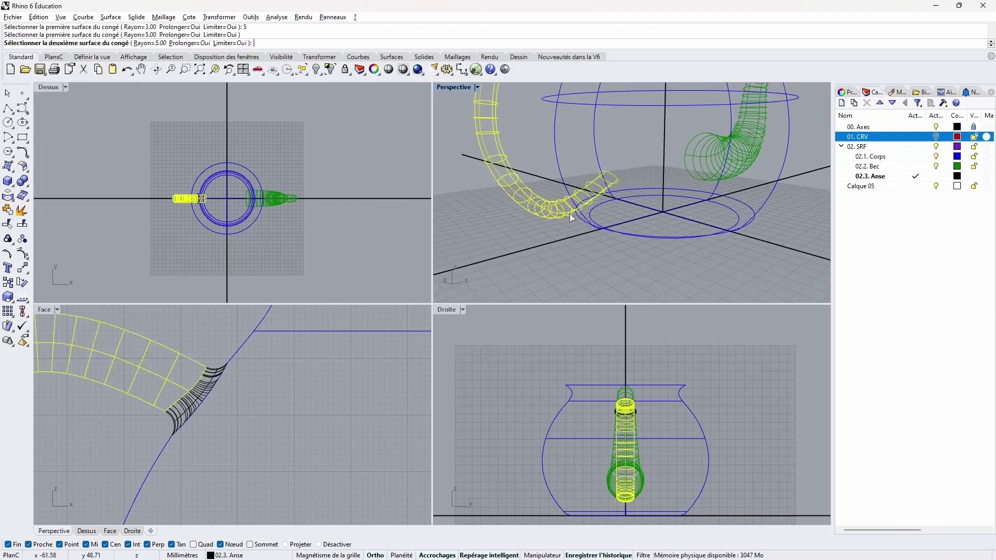
click(560, 169)
- Enlarge the Face view and examine both handle fillets and the spout's overlap with the body
scroll(313, 347, down, 6)
right_drag(260, 386, 250, 347)
double_click(44, 310)
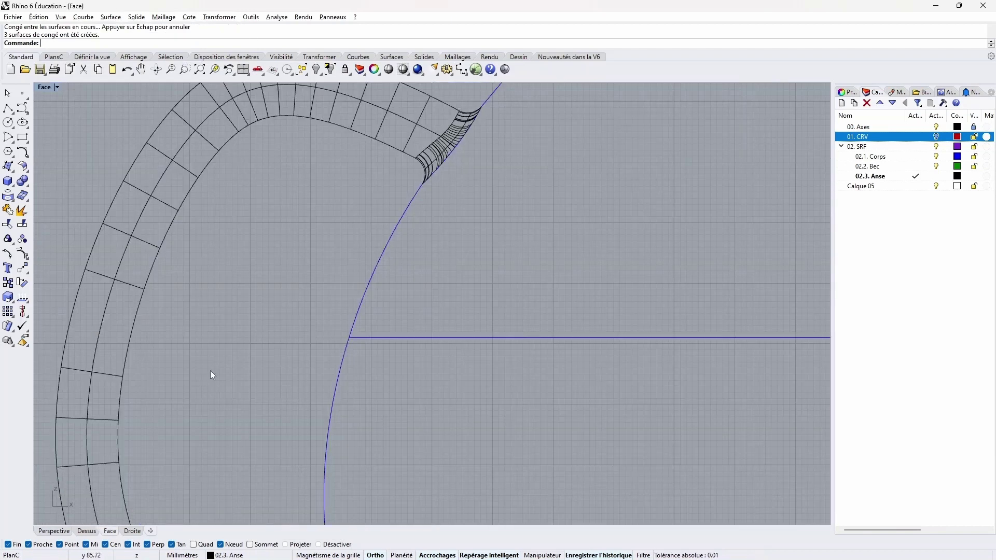
right_drag(276, 520, 317, 209)
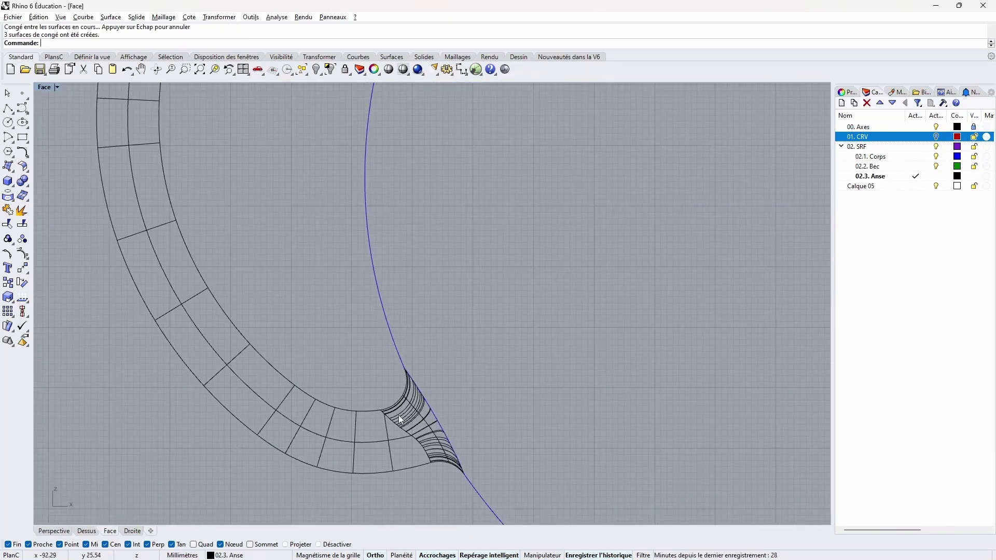
scroll(403, 407, down, 5)
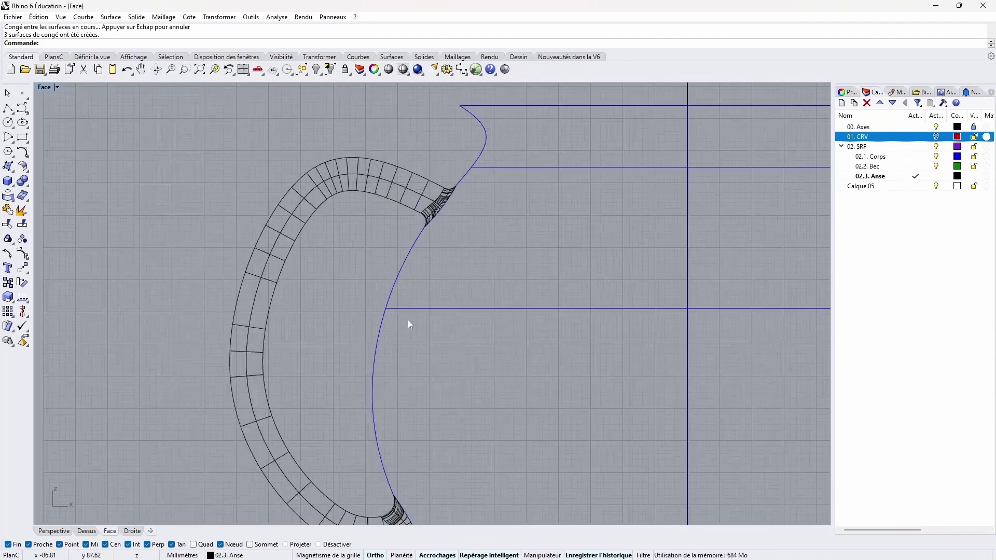
scroll(480, 216, down, 3)
scroll(410, 317, up, 3)
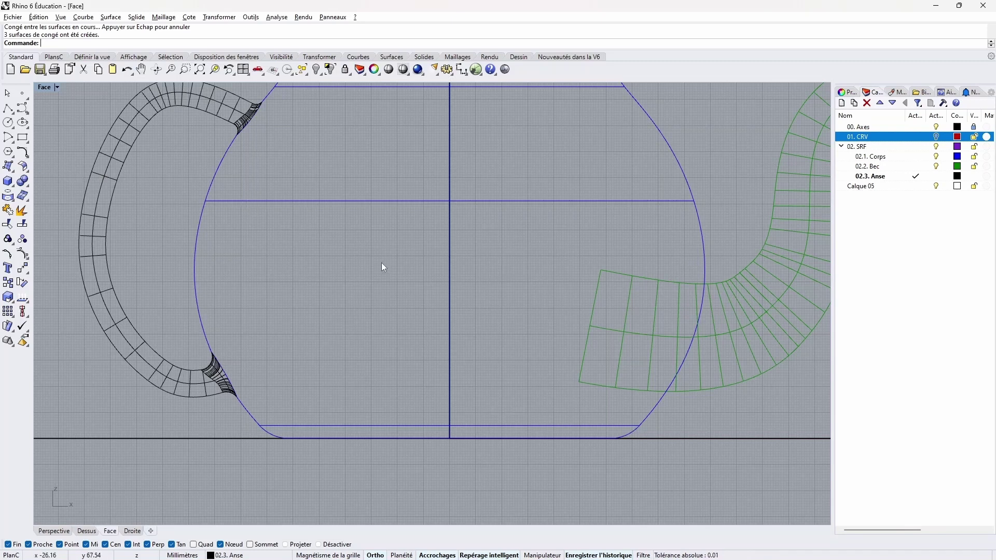
right_drag(546, 253, 364, 265)
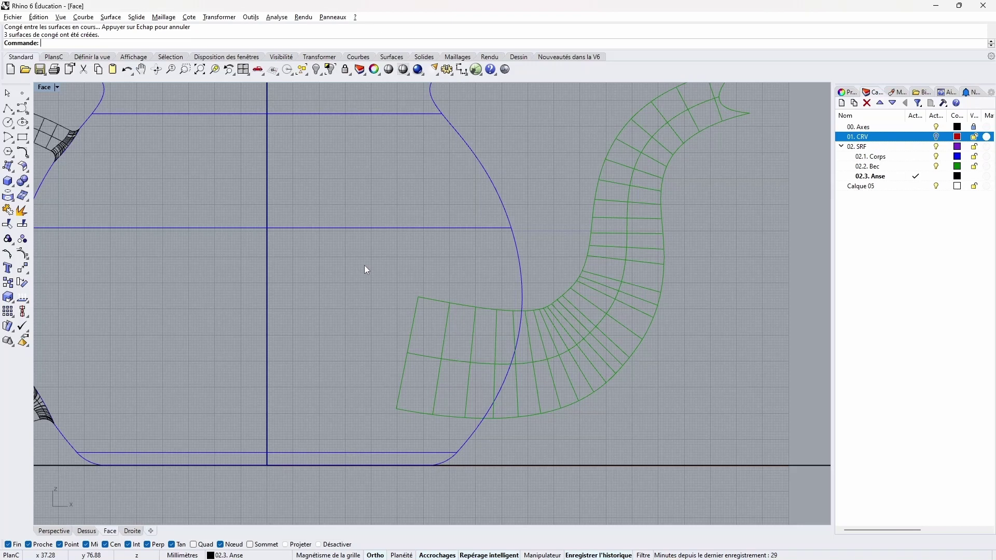
- Undo the last curve and restore the four-view layout to examine the spout's joint with the body in Perspective
key(ctrl+z)
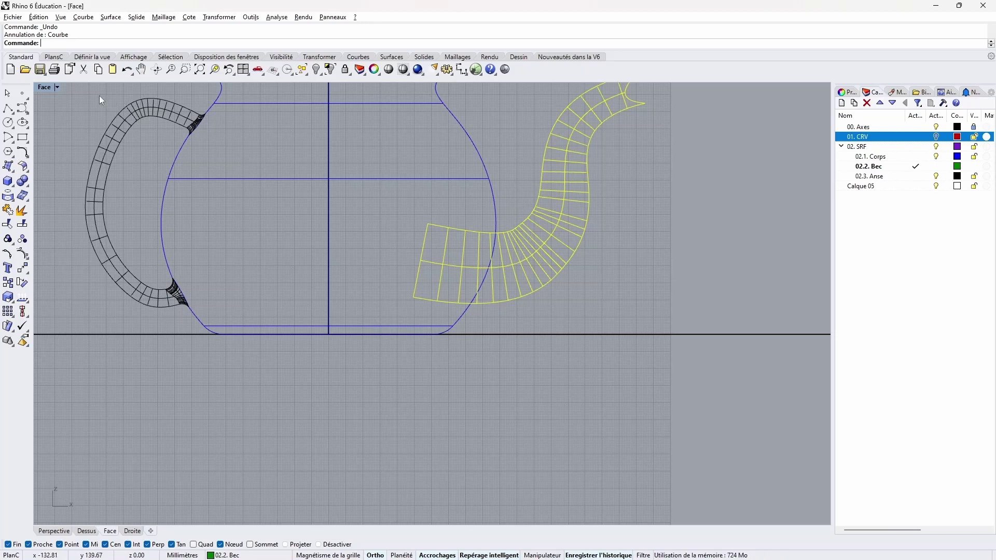
double_click(45, 87)
right_drag(620, 187, 608, 226)
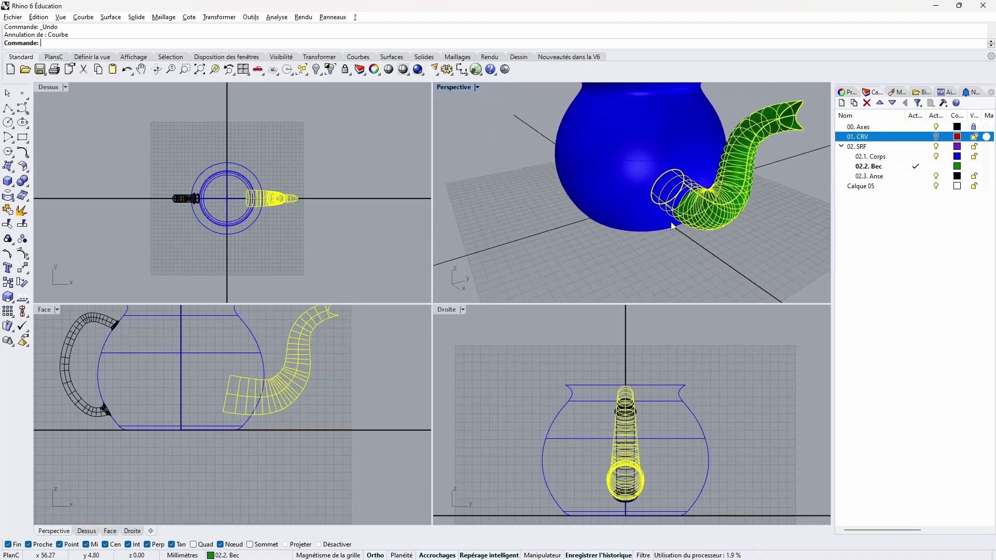
right_drag(672, 226, 642, 248)
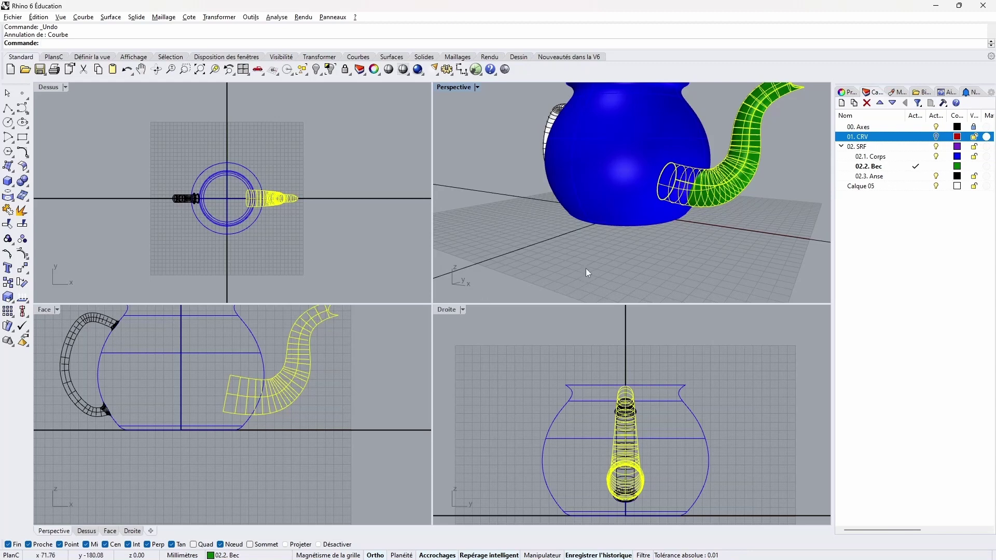
click(649, 272)
scroll(663, 269, up, 5)
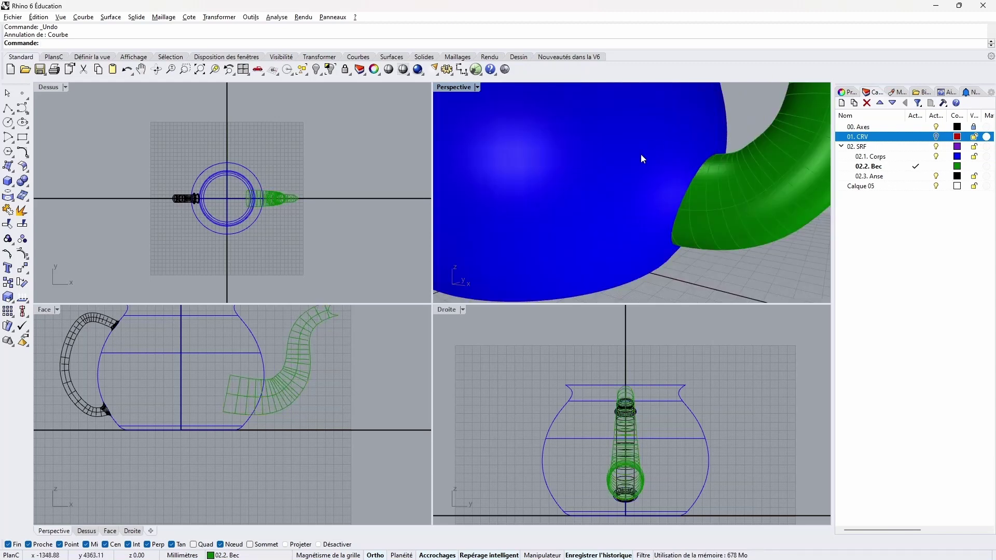
right_drag(701, 217, 684, 184)
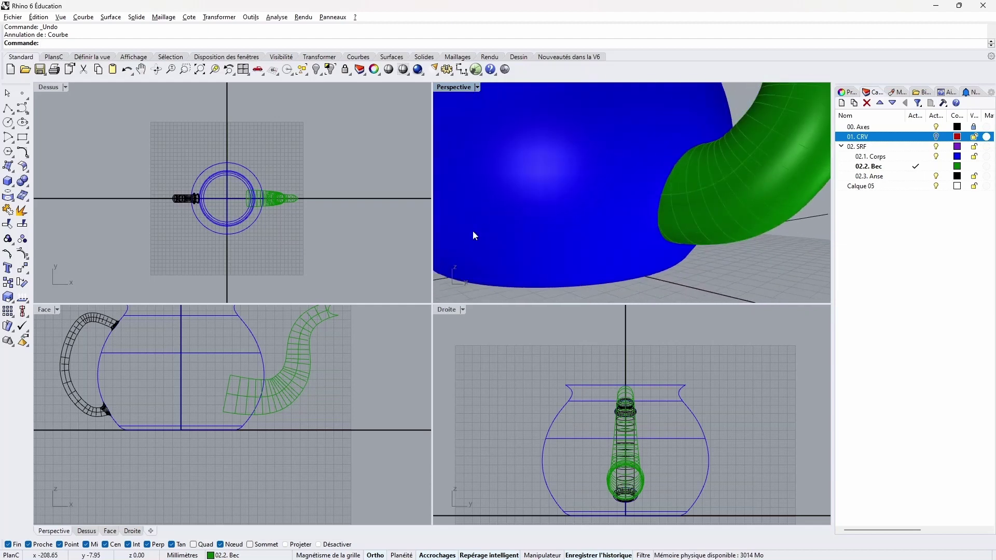
- Make 01. CRV the current layer and create the intersection curve between the spout and body surfaces
click(916, 136)
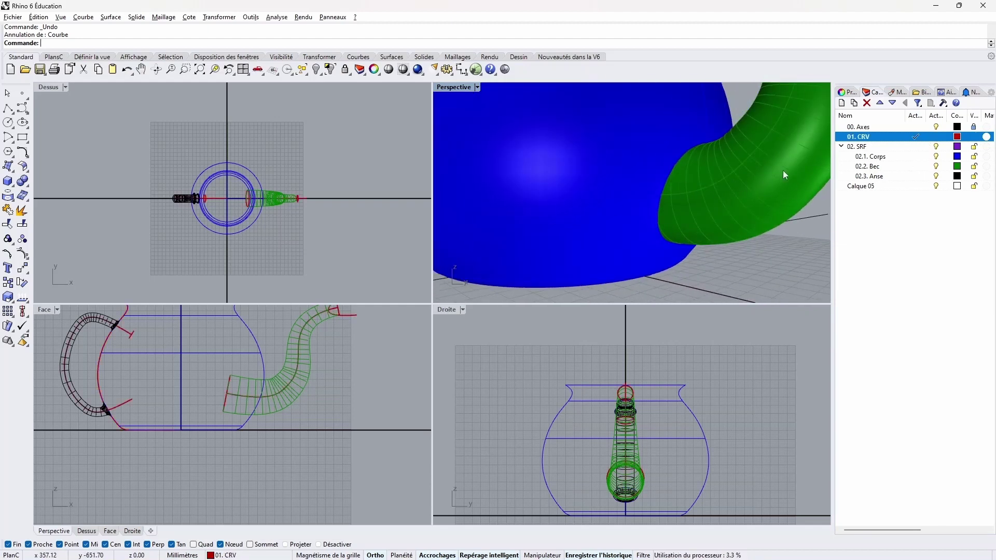
click(701, 200)
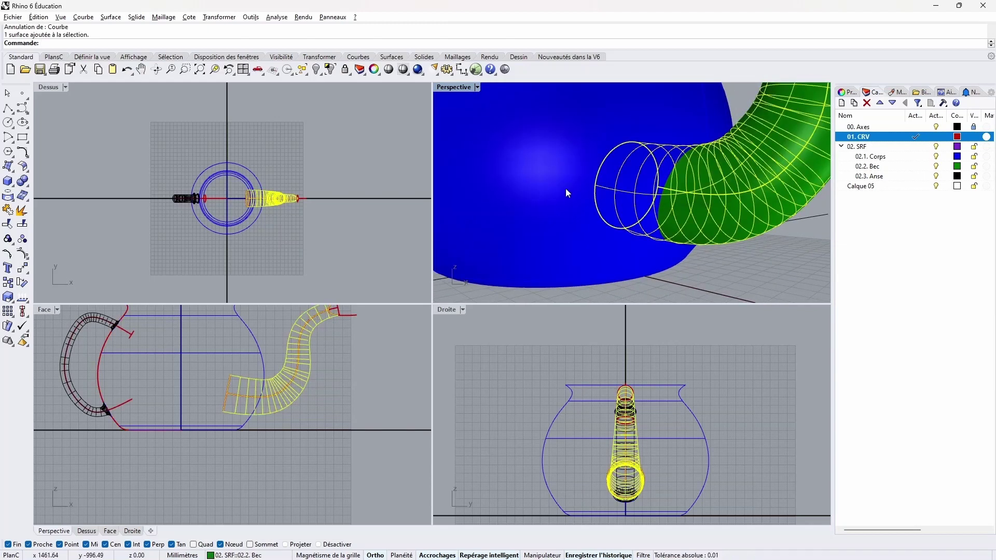
shift+click(516, 222)
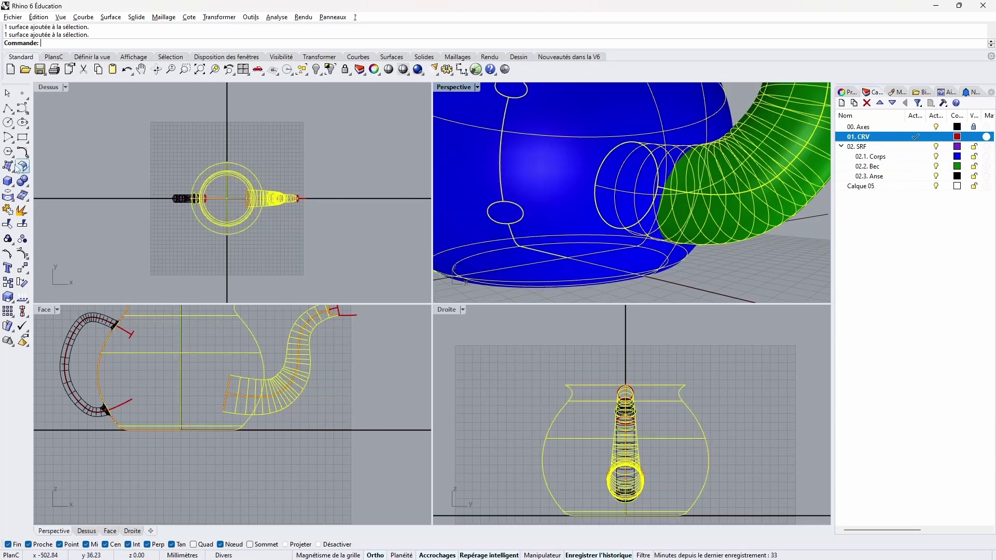
click(7, 197)
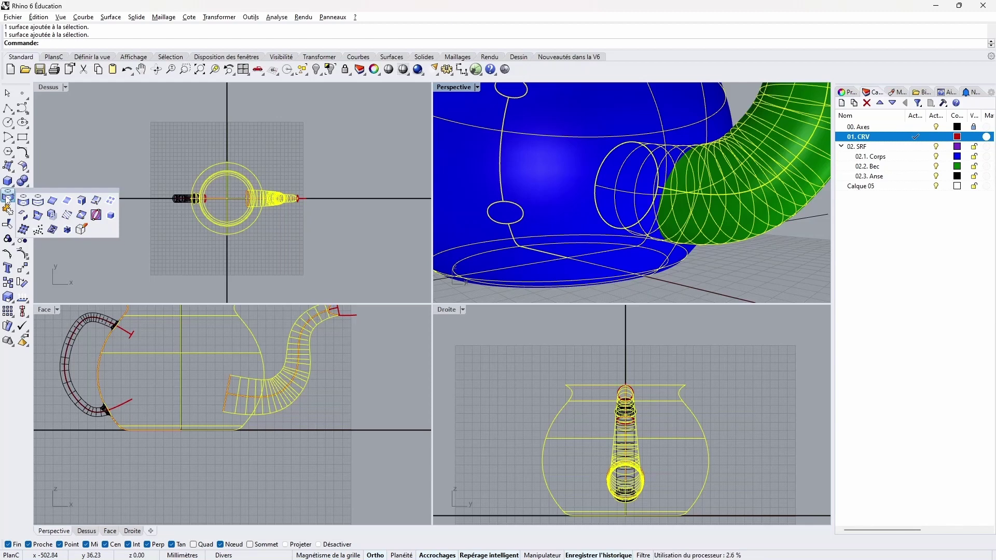
click(37, 215)
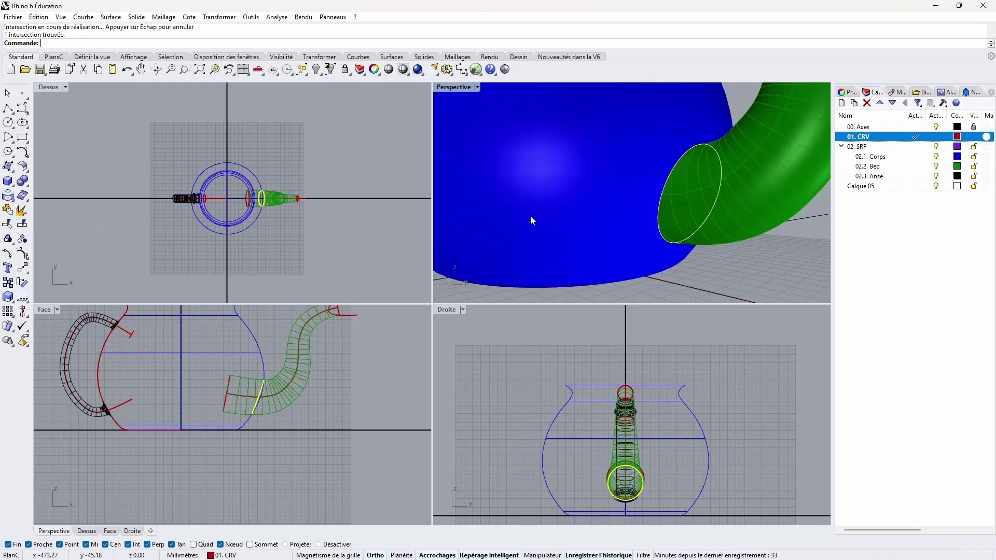
- Offset the spout's intersection curve outward by 15 mm on the body surface, using the inverted direction
click(667, 179)
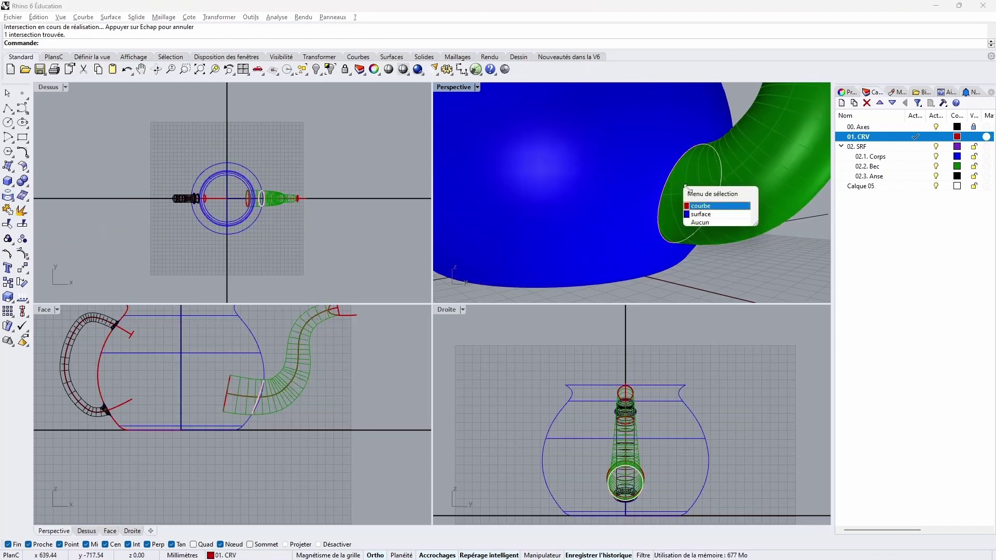
click(711, 206)
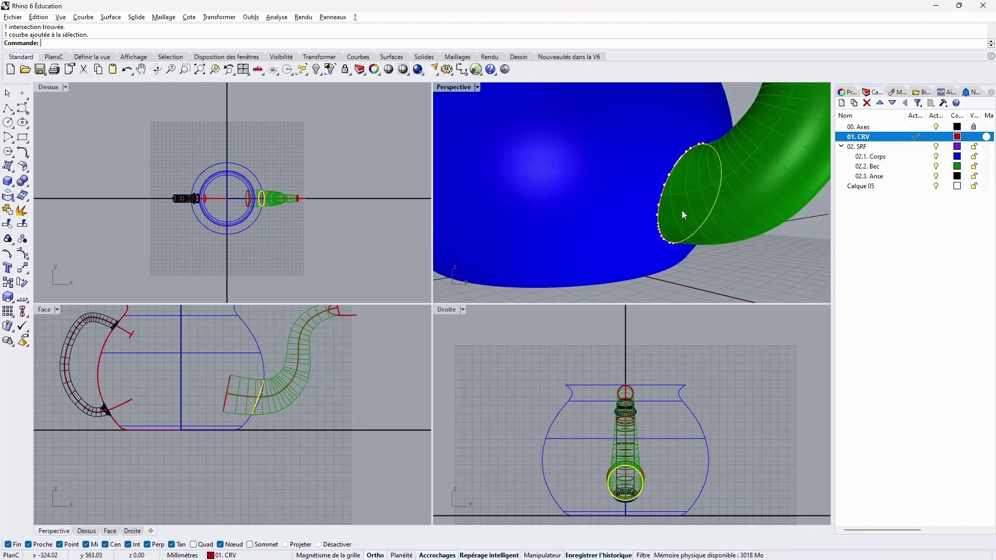
right_drag(681, 210, 659, 183)
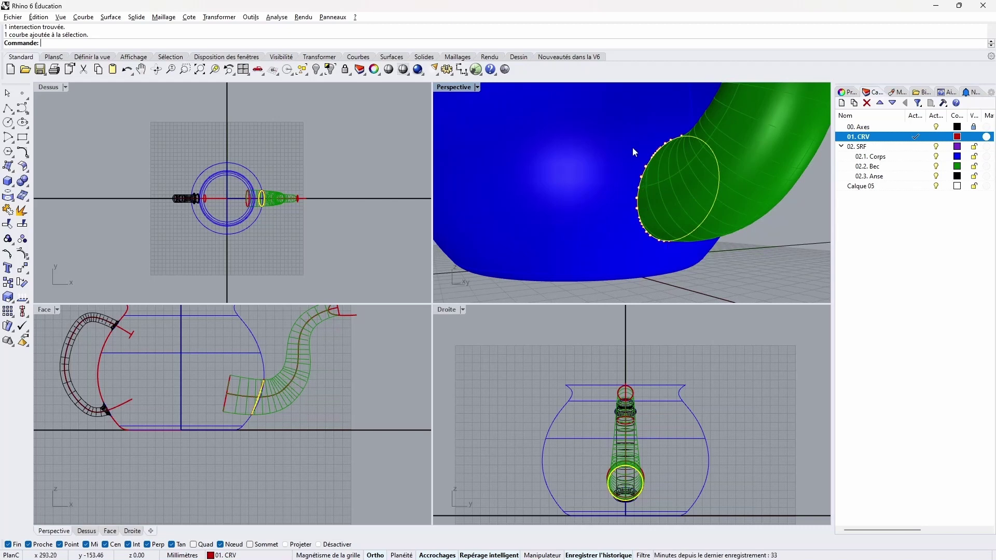
right_drag(651, 185, 443, 182)
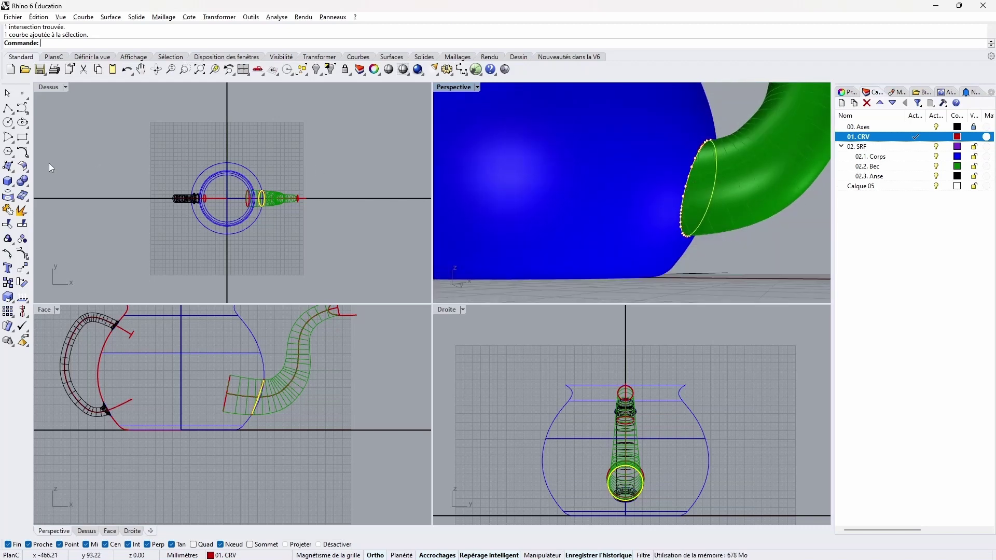
click(22, 152)
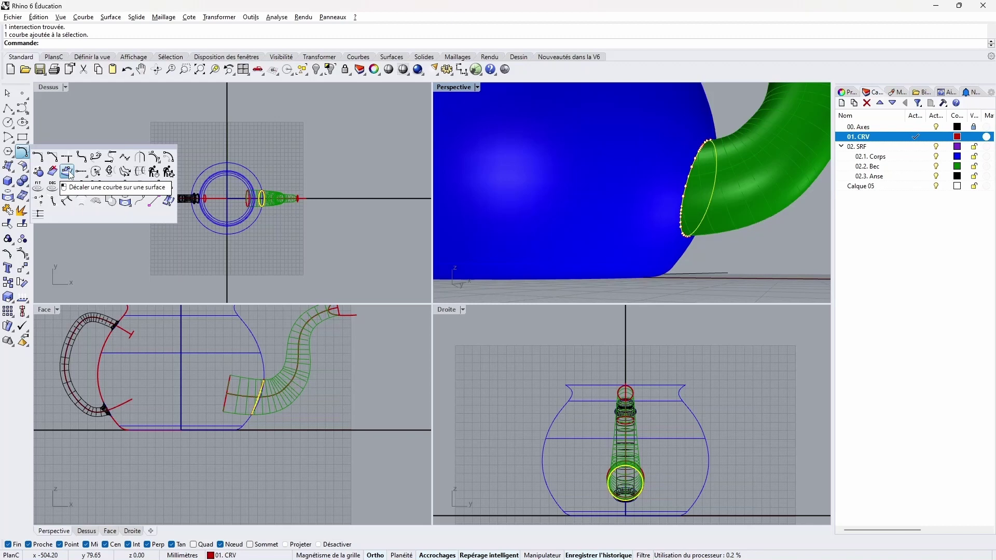
click(70, 173)
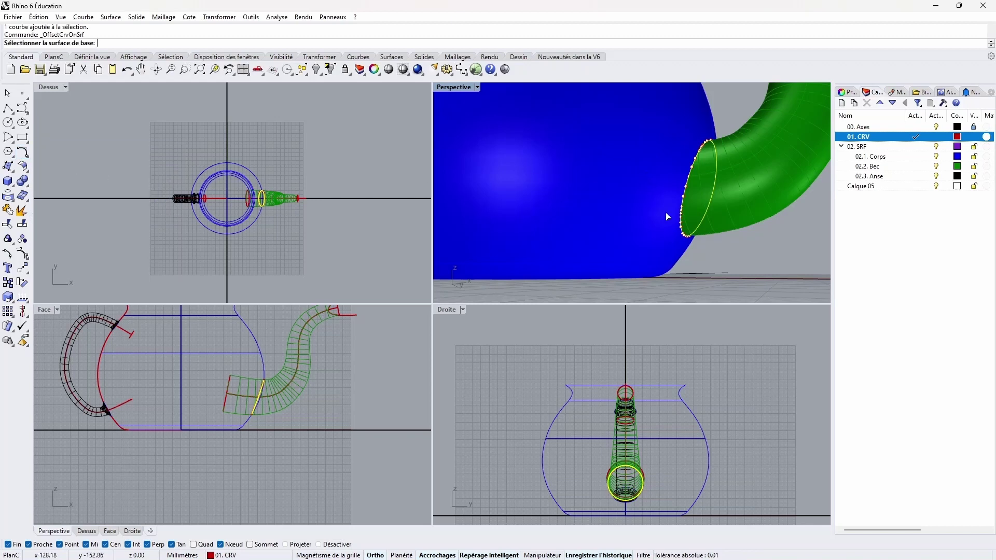
right_drag(714, 161, 677, 227)
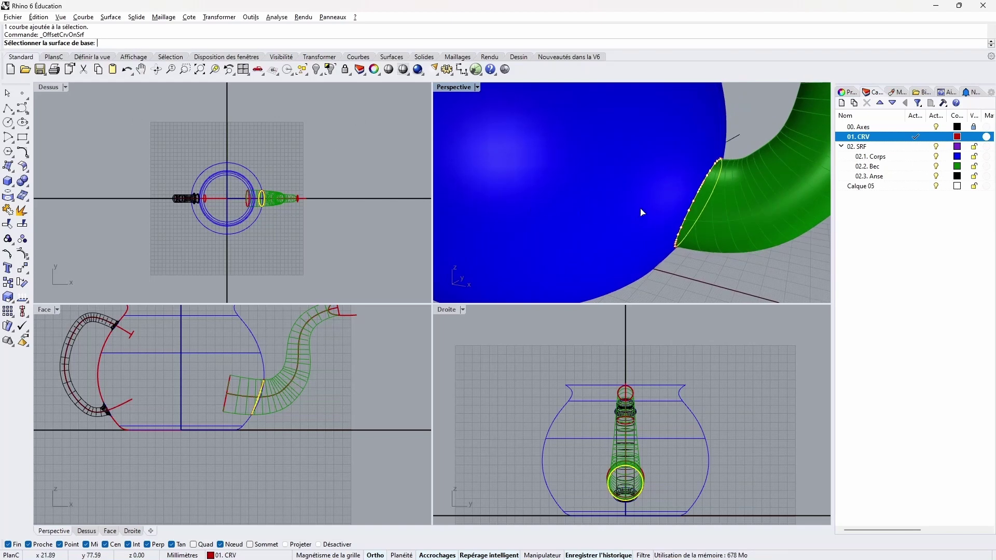
right_drag(640, 211, 598, 160)
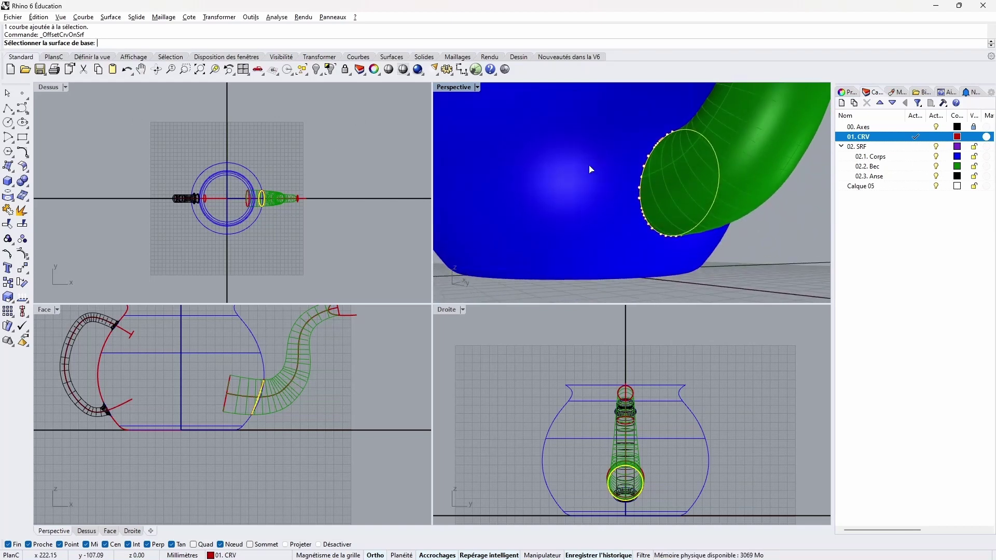
click(593, 166)
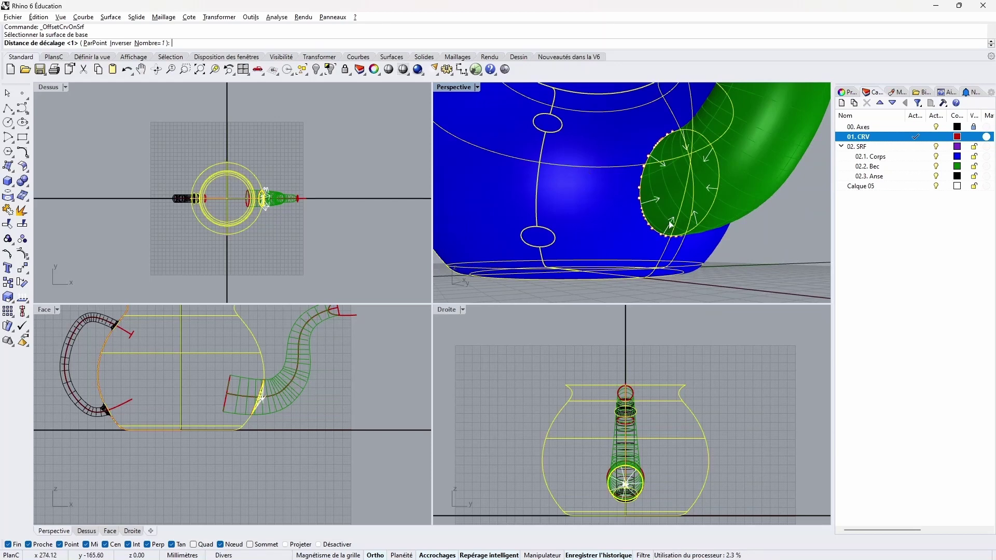
click(121, 44)
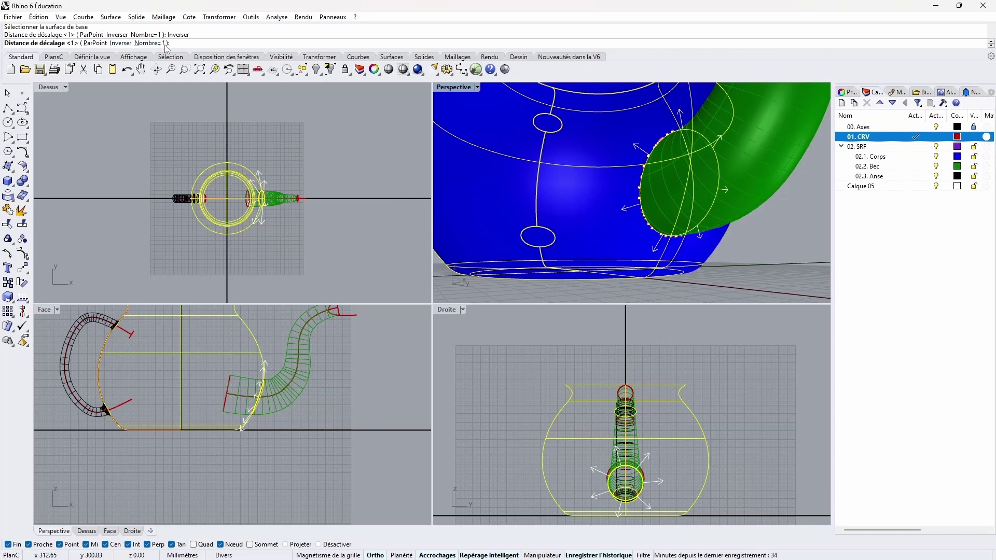
scroll(658, 478, up, 4)
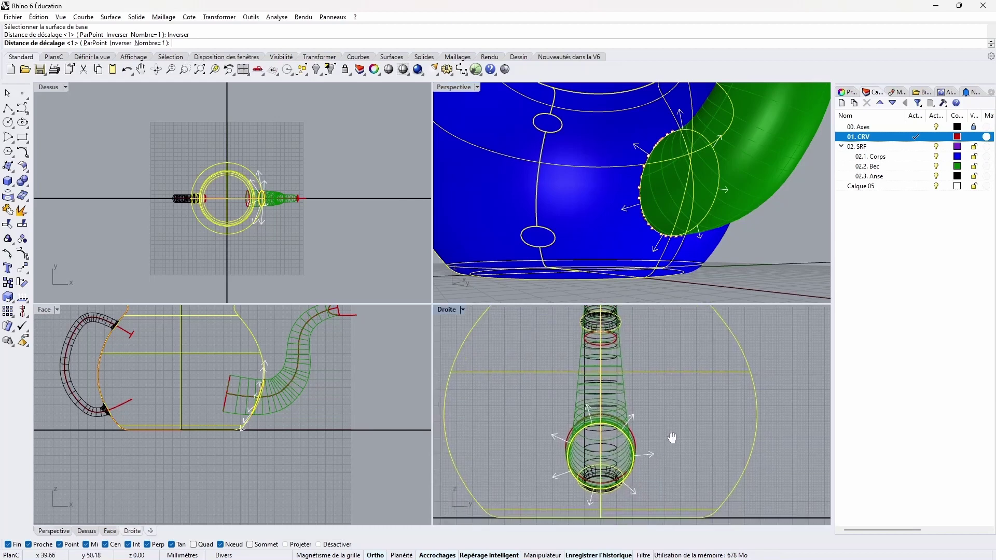
scroll(672, 438, up, 2)
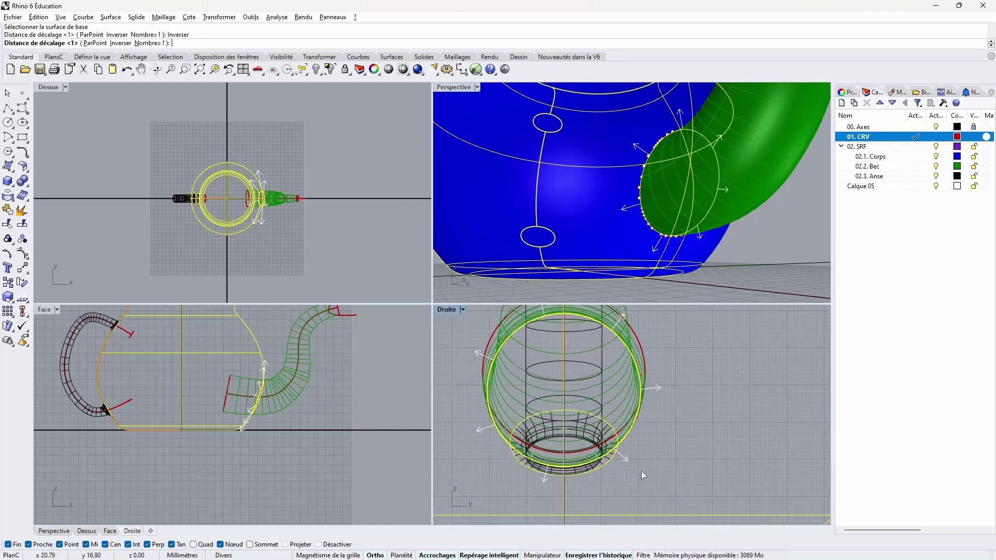
scroll(641, 471, up, 2)
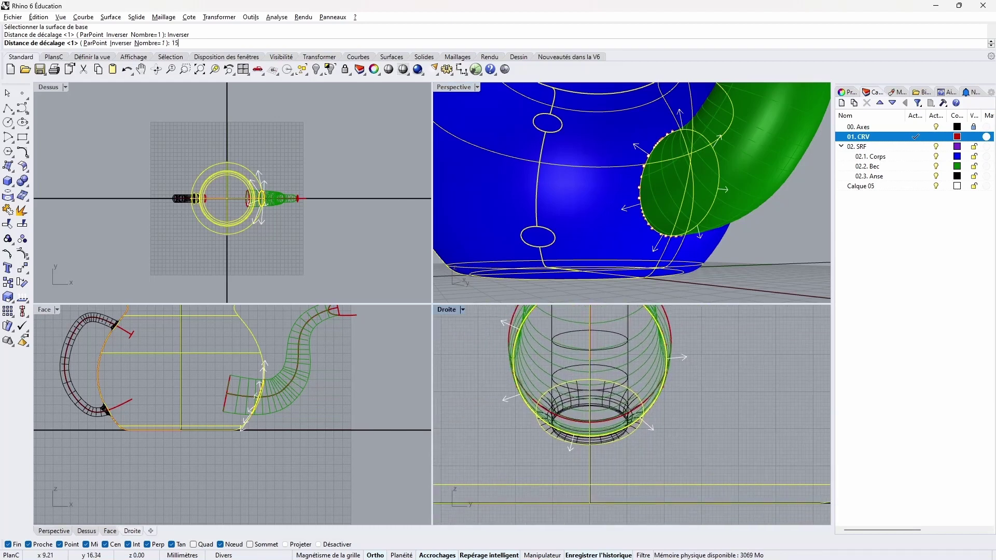
key(Return)
- Open the display options of the Perspective view
mouse_move(638, 421)
right_down()
mouse_move(588, 367)
mouse_move(633, 421)
right_up()
click(465, 90)
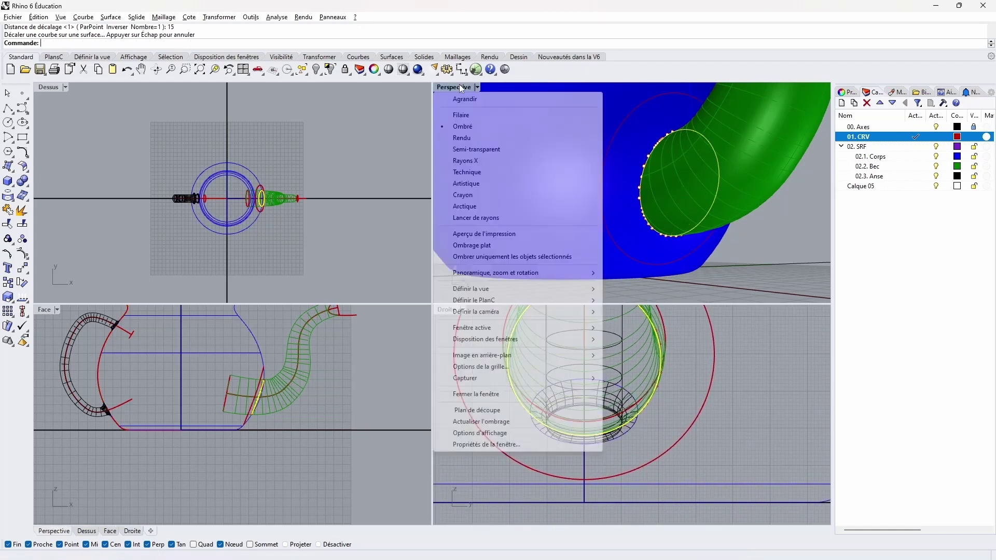
- Set the perspective view to wireframe display and inspect the outer offset curve on the teapot body from several angles
click(472, 114)
right_drag(473, 116, 569, 217)
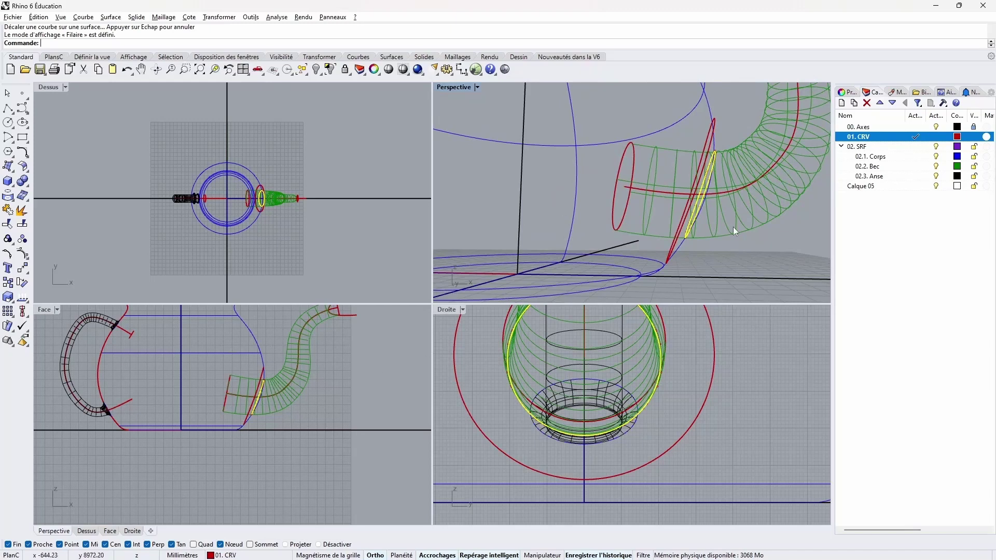
click(714, 362)
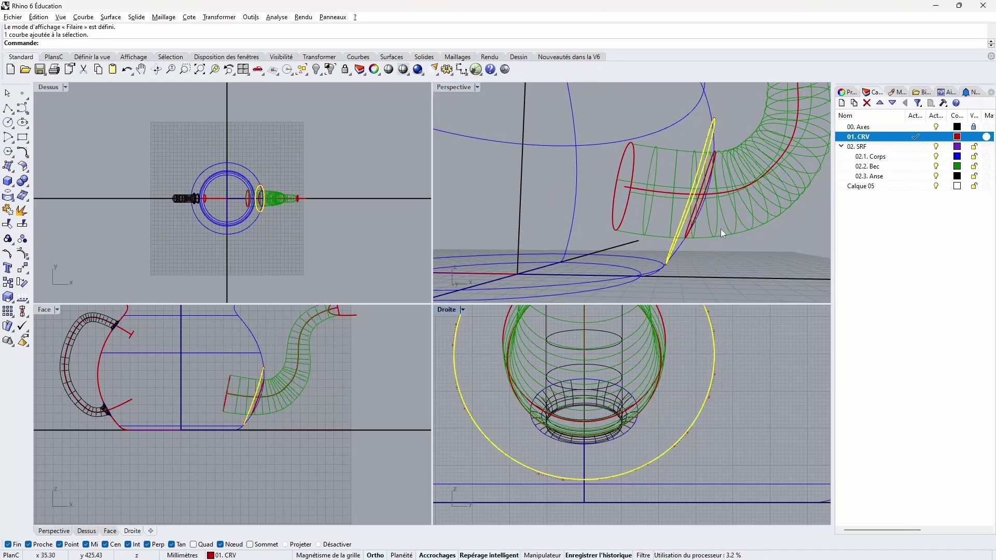
right_drag(725, 167, 598, 166)
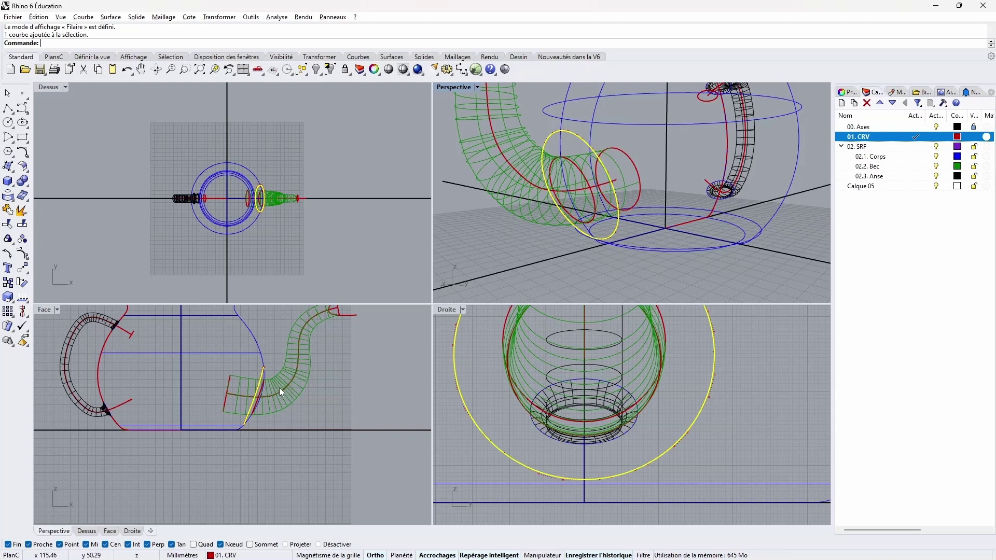
- In the front view, draw a three-point degree 3 curve bowing outward across the spout, just outside the body wall
double_click(44, 309)
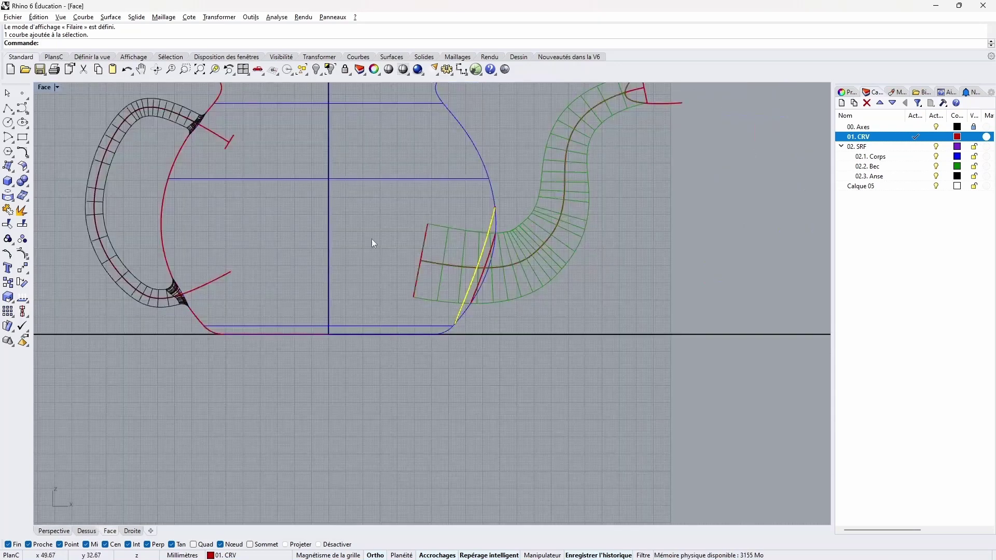
click(23, 108)
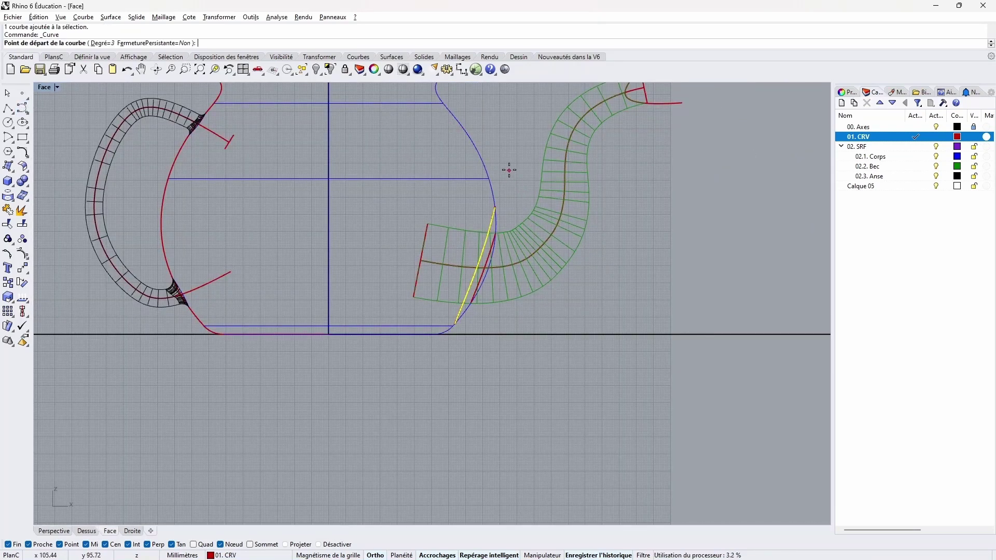
click(508, 166)
click(556, 242)
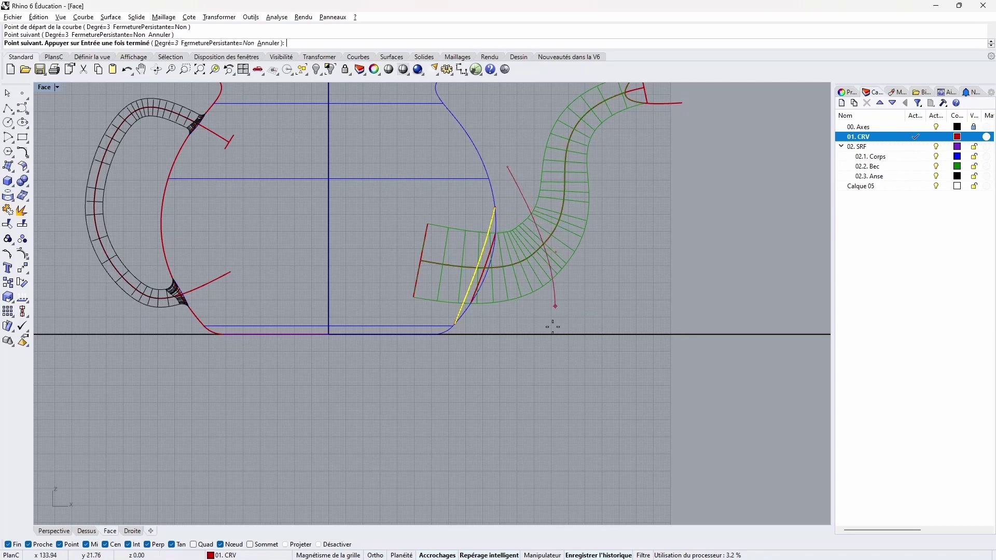
click(456, 366)
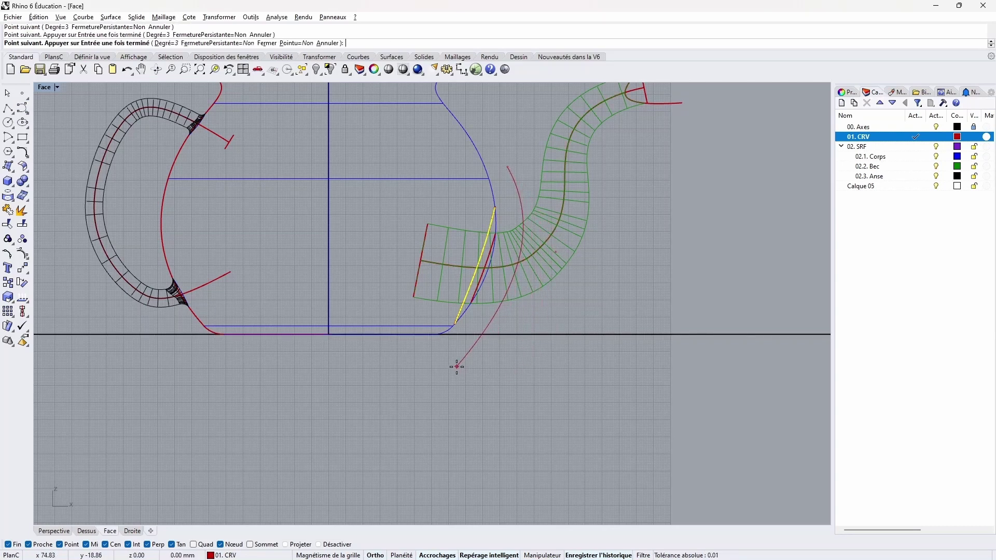
key(Return)
- Move the new cutting curve about 1.2 mm downward
click(220, 19)
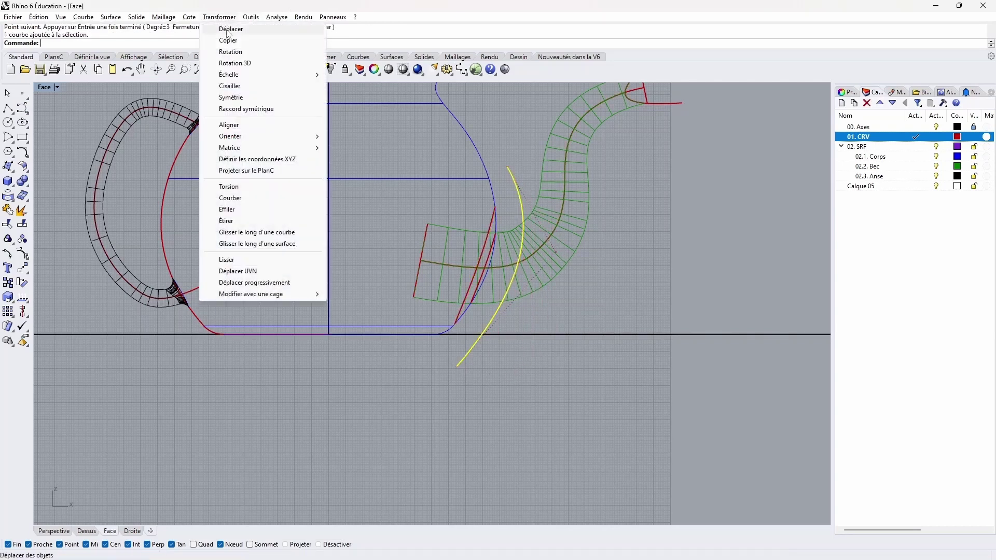
click(226, 30)
click(377, 379)
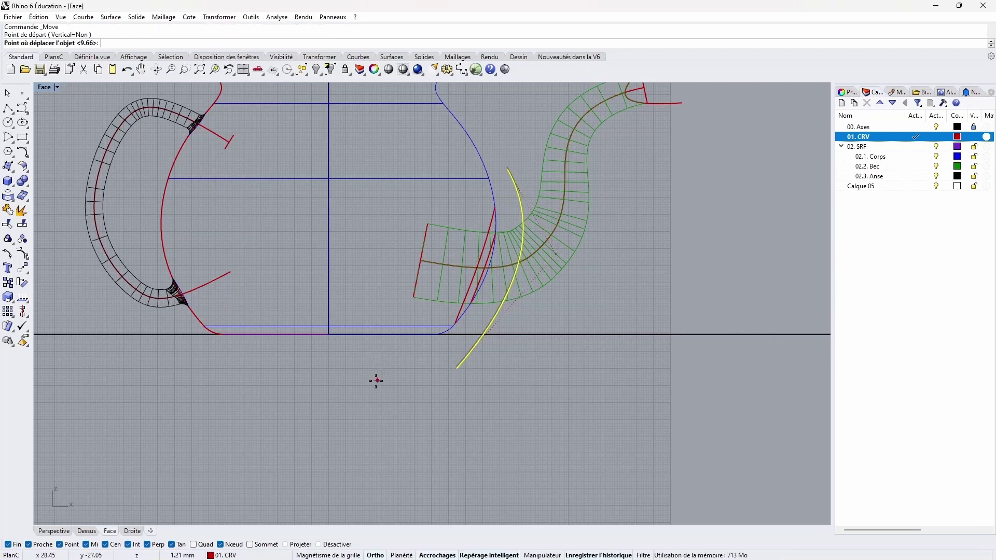
click(377, 383)
- Rotate the cutting curve about 3.5° around its intersection with the spout's centre curve
click(217, 19)
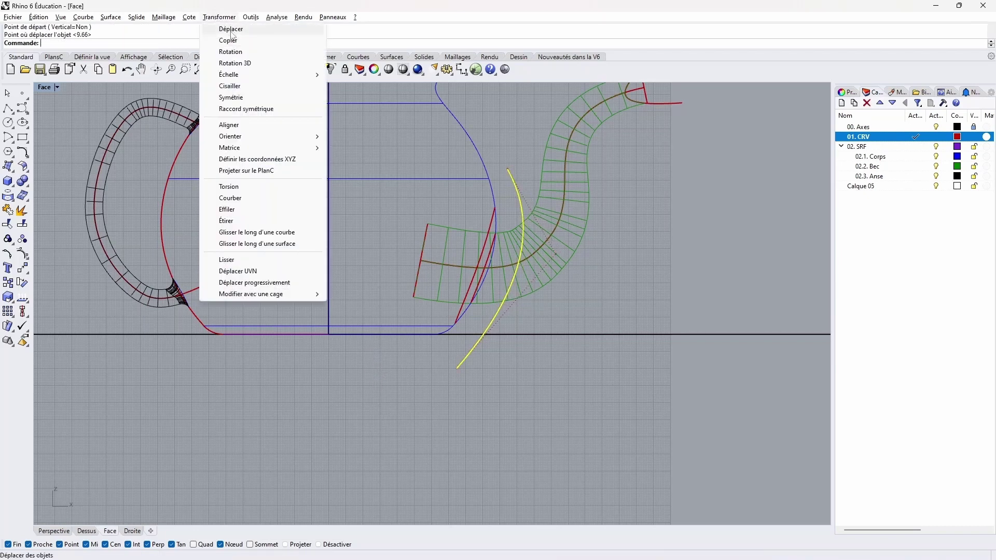
click(235, 56)
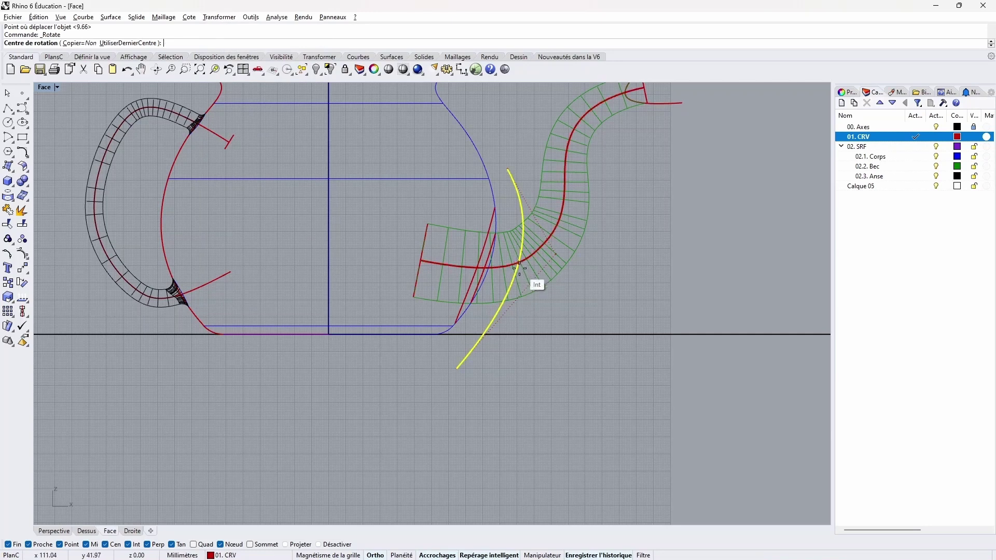
click(518, 263)
click(518, 407)
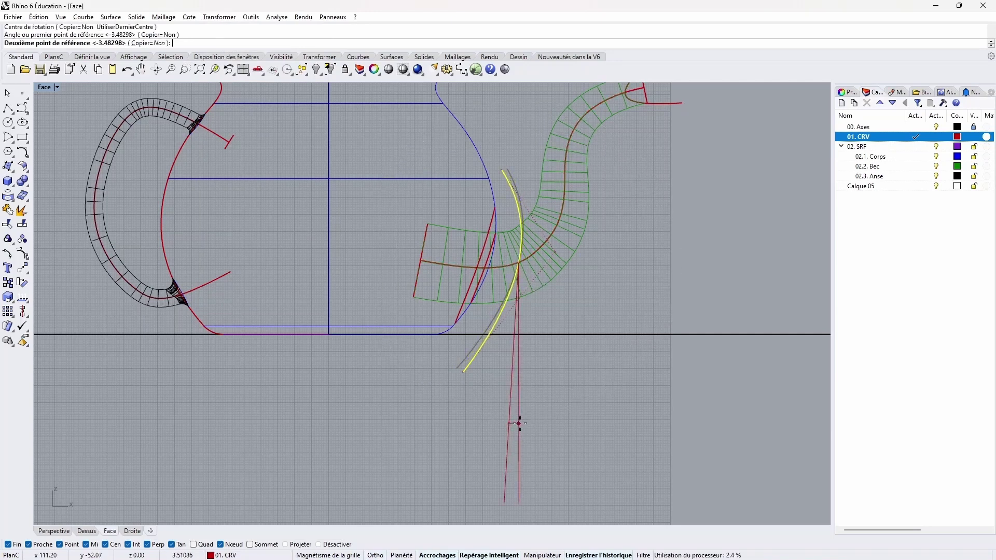
click(521, 423)
click(617, 425)
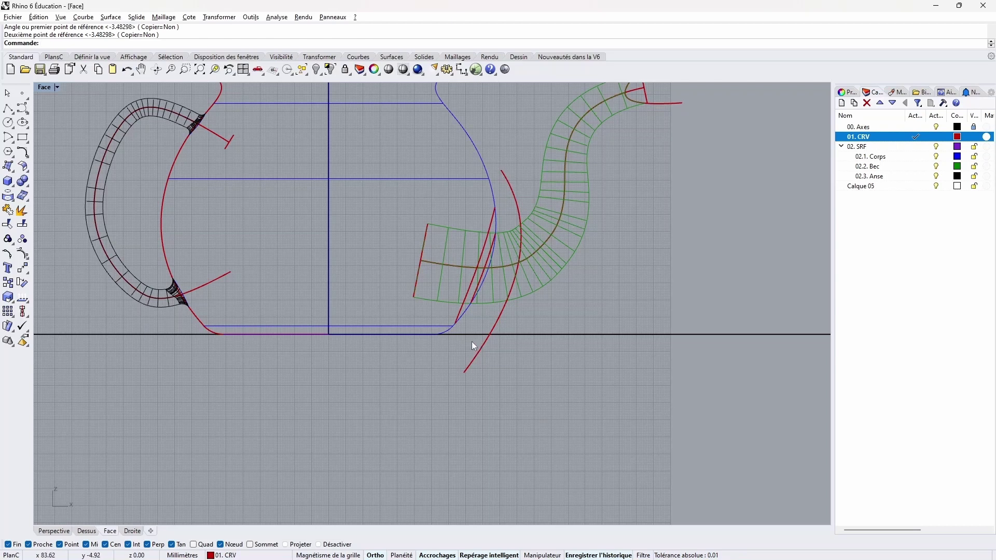
- Trim away the part of the spout surface on the body side of the cutting curve
scroll(509, 291, up, 5)
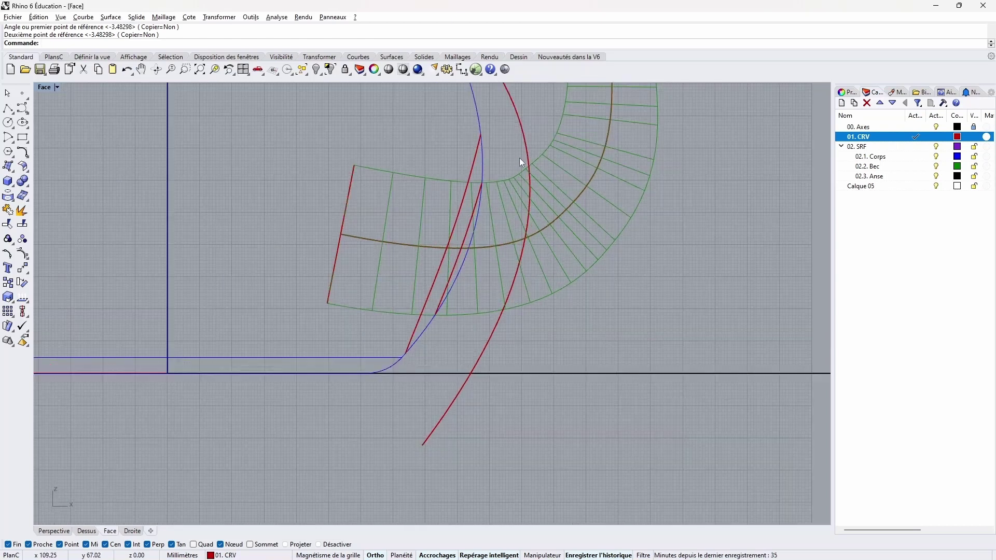
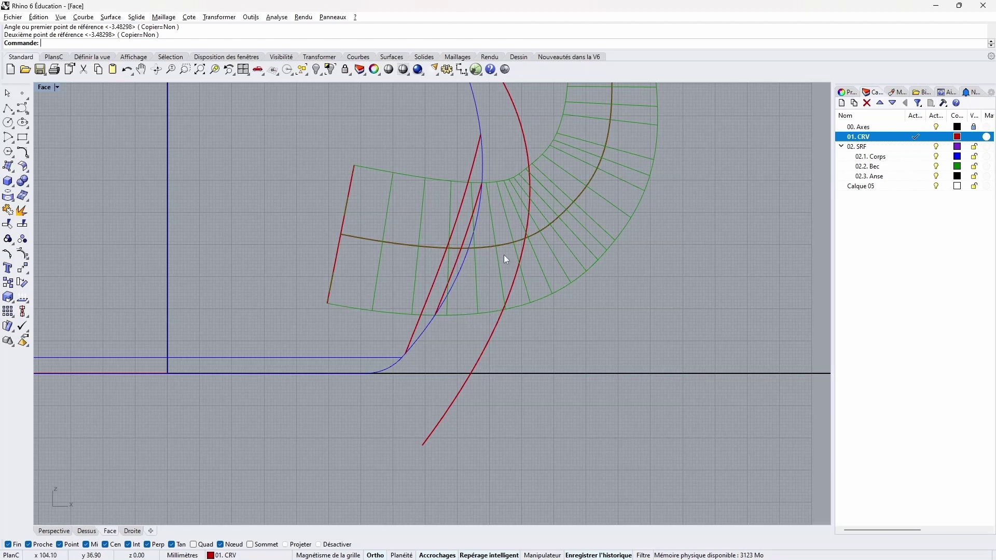
scroll(503, 254, down, 2)
click(506, 126)
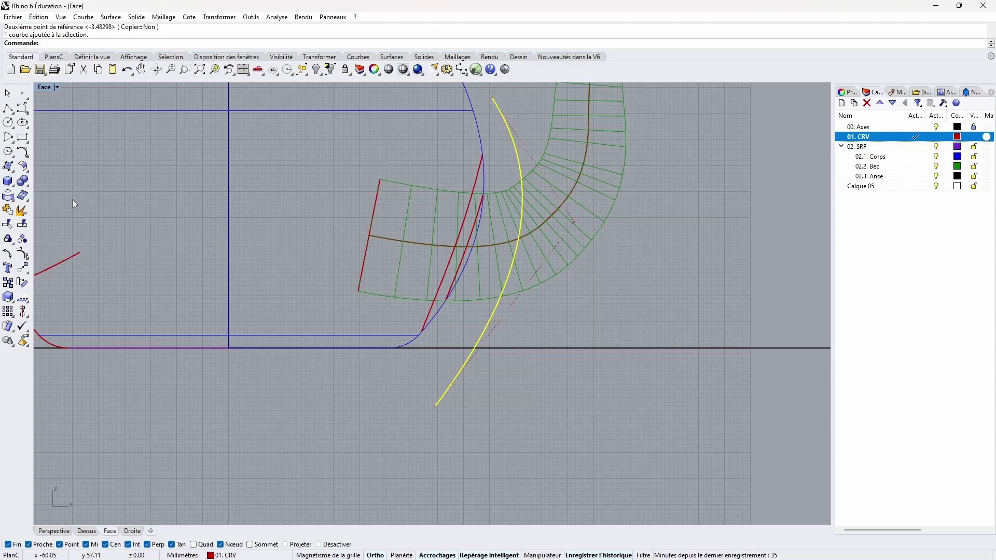
click(8, 224)
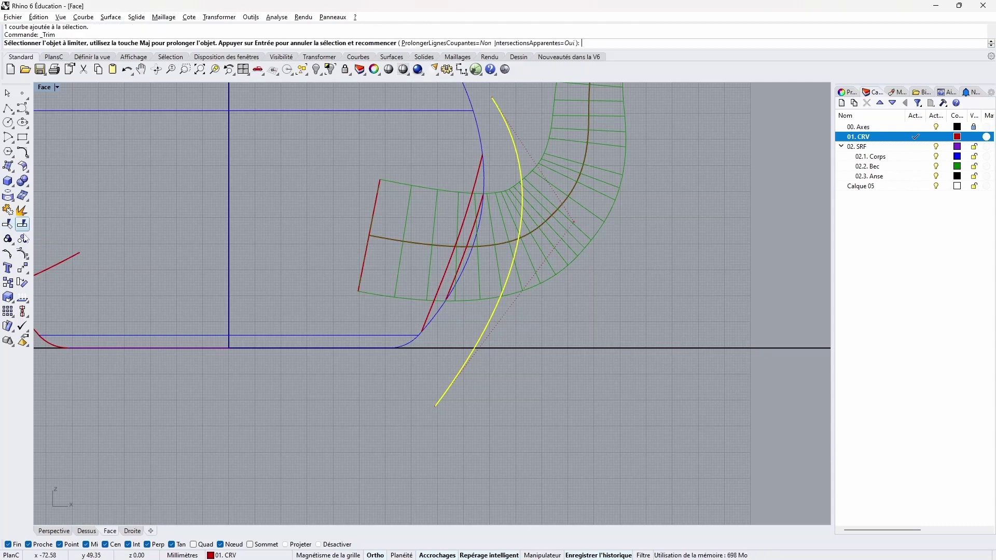
click(507, 204)
key(Return)
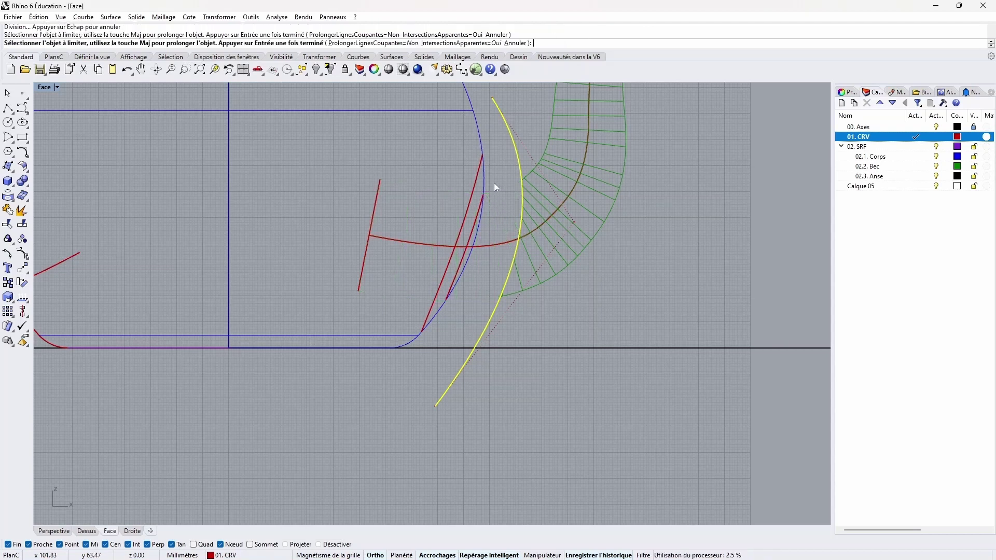
- Trim the teapot body with the larger offset curve to open a hole facing the spout
click(475, 178)
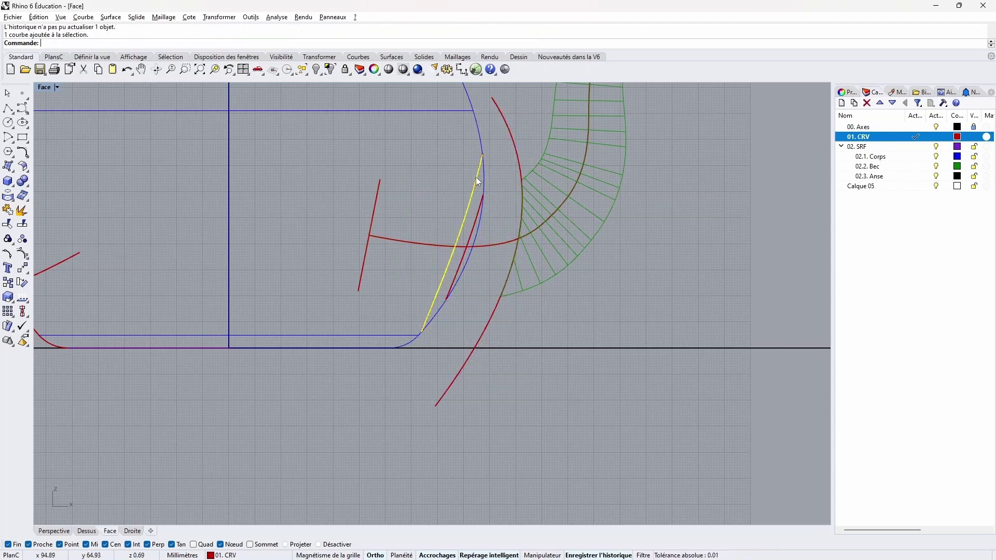
click(9, 224)
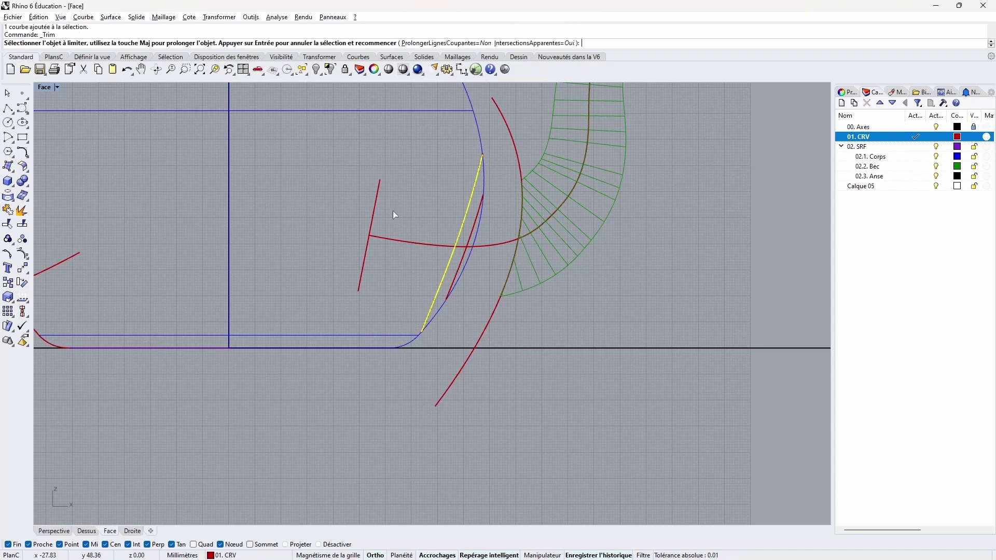
click(484, 175)
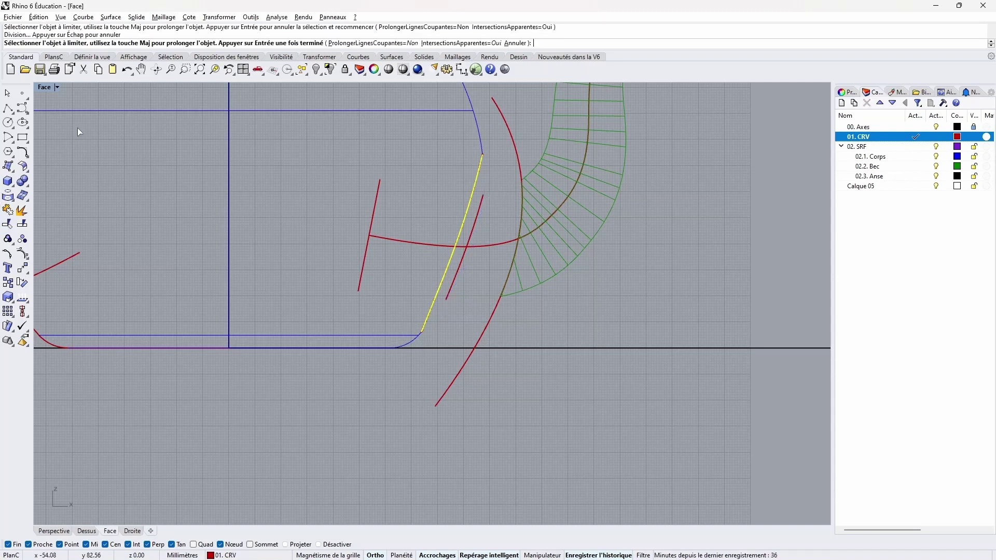
- Return to the four-view layout, make layer 02.3. Anse current and hide layer 01. CRV
double_click(46, 87)
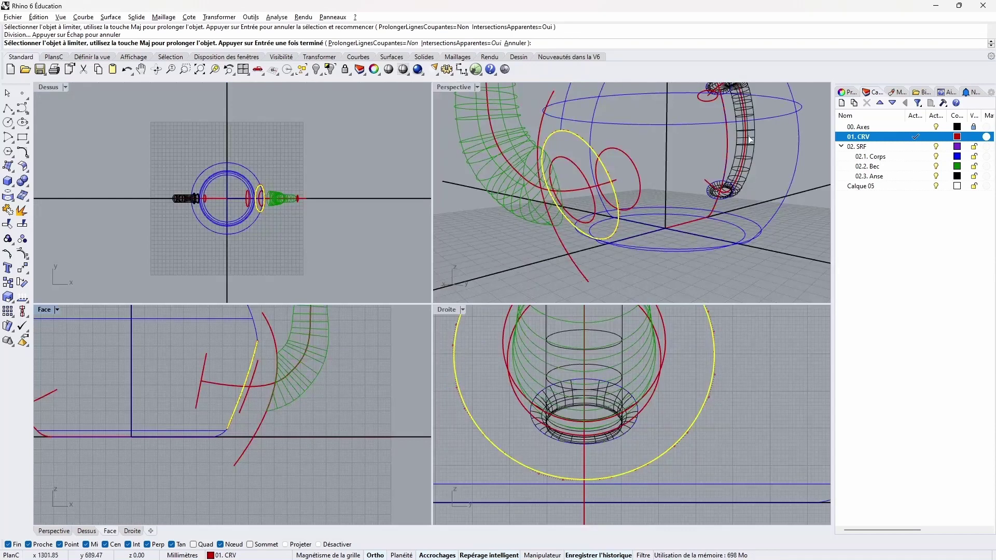
click(919, 177)
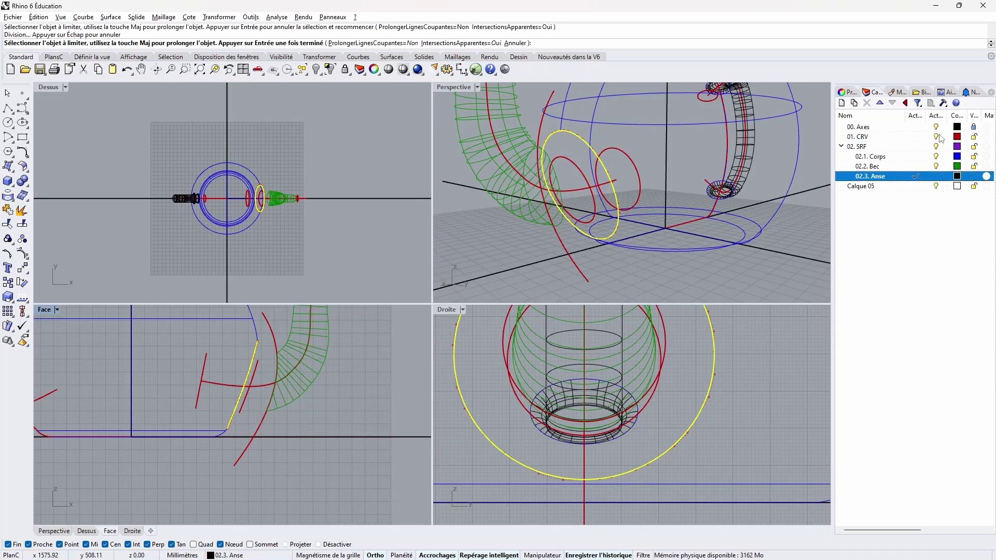
click(936, 137)
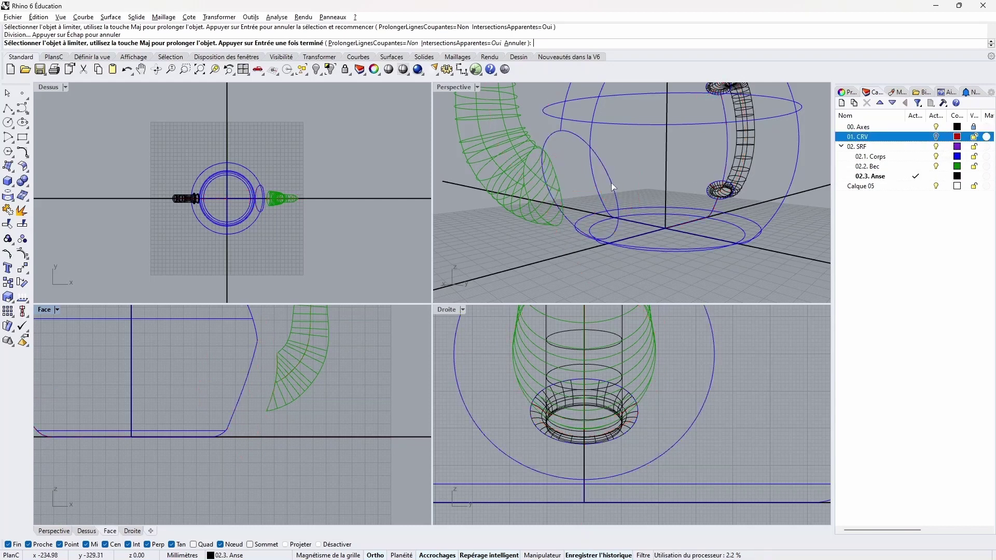
- Maximize the perspective view in shaded display and inspect the gap between the body opening and the trimmed spout
right_drag(612, 186, 502, 126)
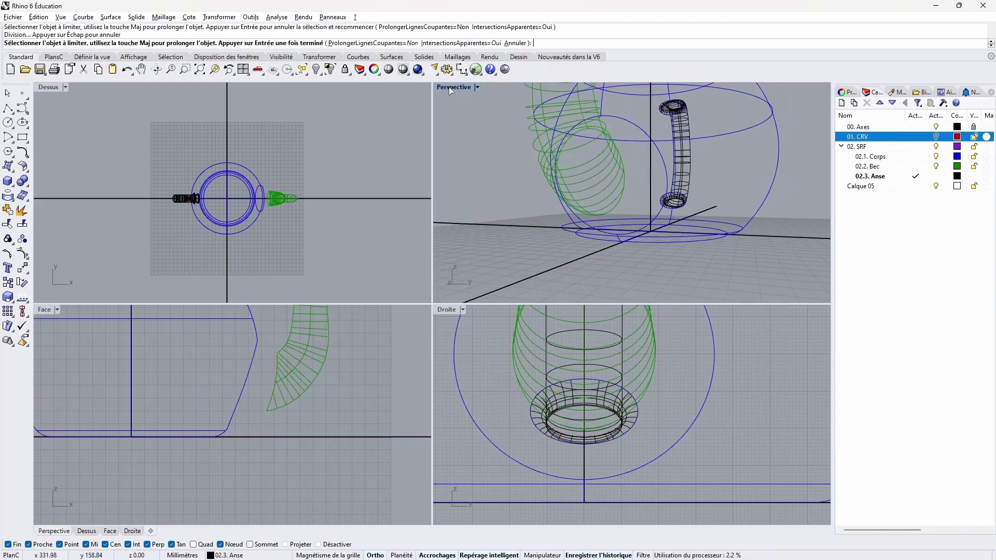
double_click(454, 87)
right_drag(401, 200, 544, 209)
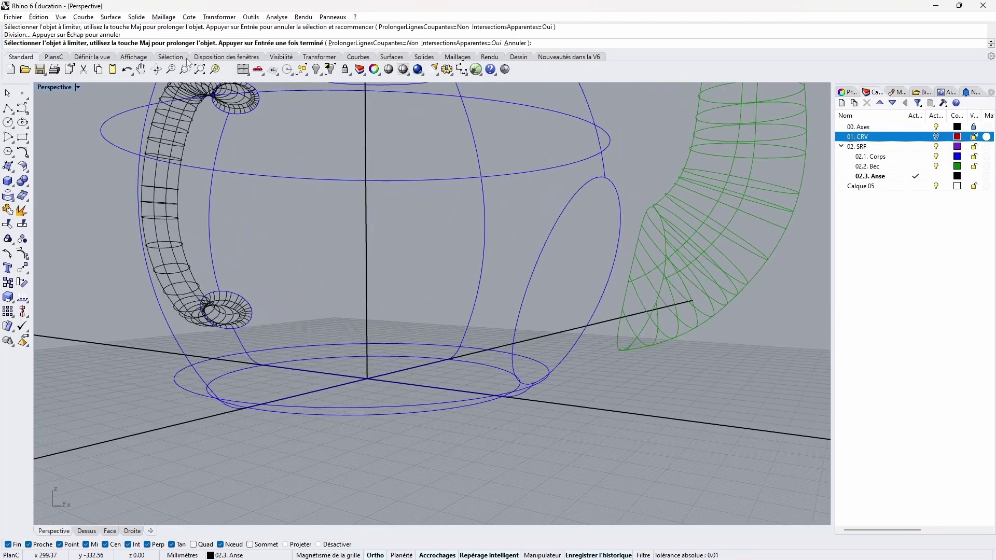
click(54, 86)
click(58, 126)
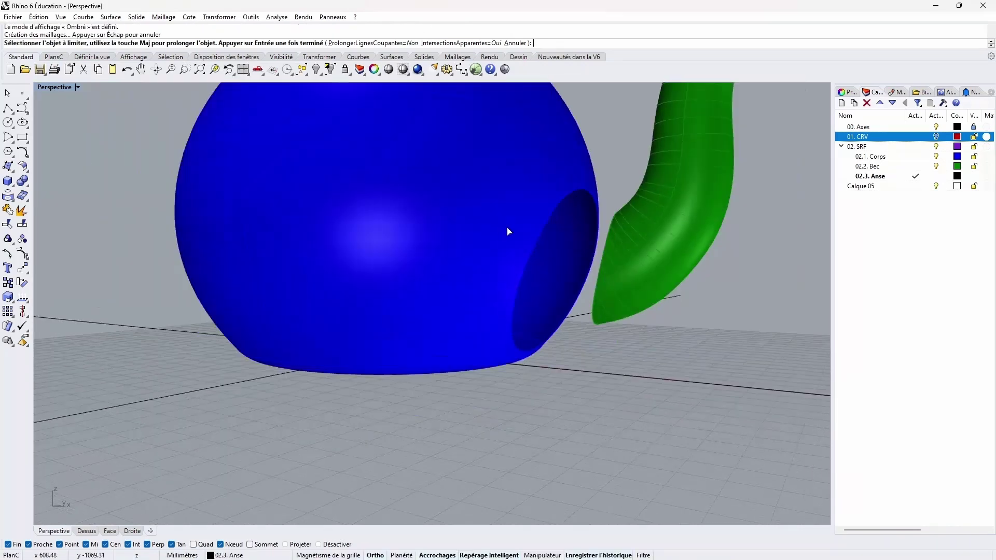
mouse_move(506, 229)
right_down()
mouse_move(544, 247)
mouse_move(480, 227)
mouse_move(351, 217)
mouse_move(271, 260)
right_up()
right_drag(431, 235, 648, 218)
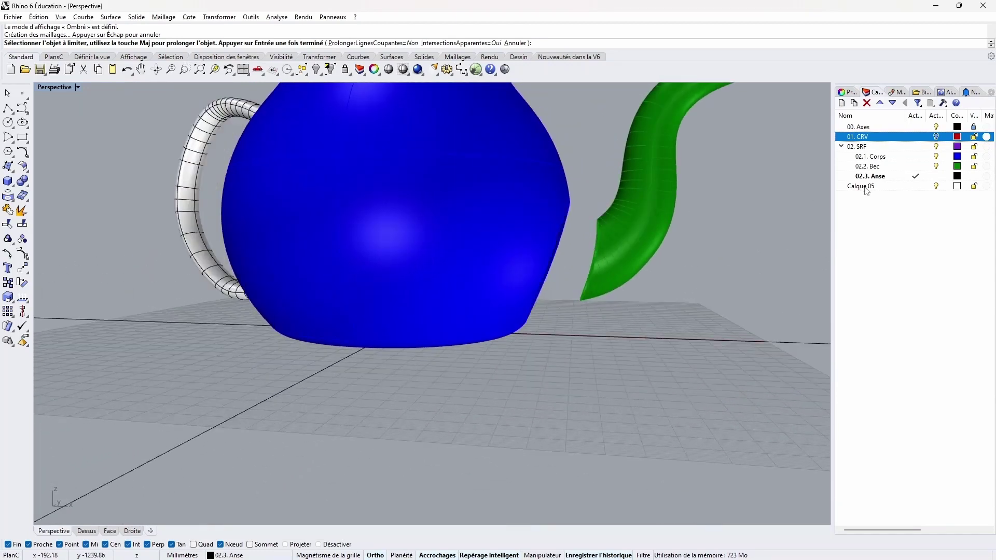
- Rename layer Calque 05 as 02.4. Blend SRF and nest it as the current layer under 02. SRF
click(866, 189)
click(874, 188)
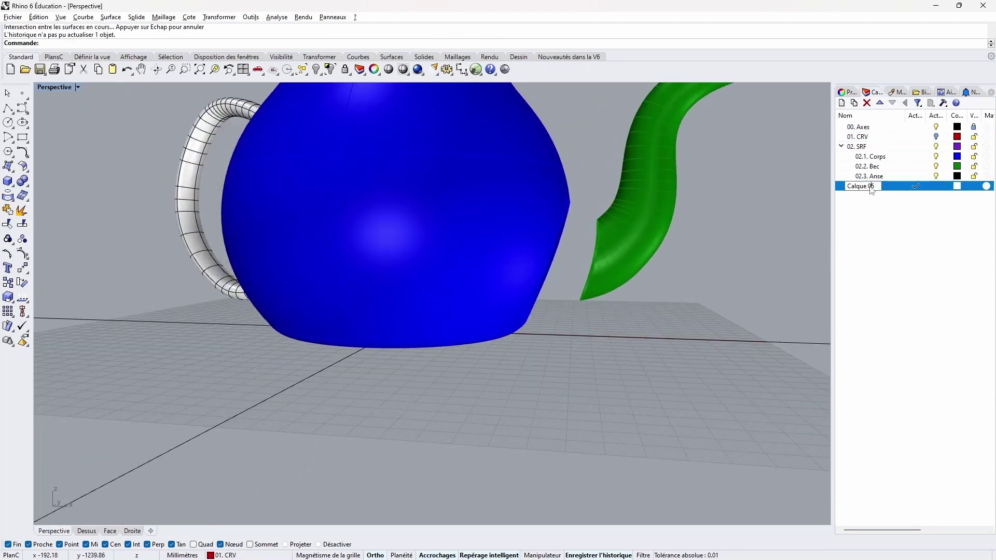
text(02.4. 5)
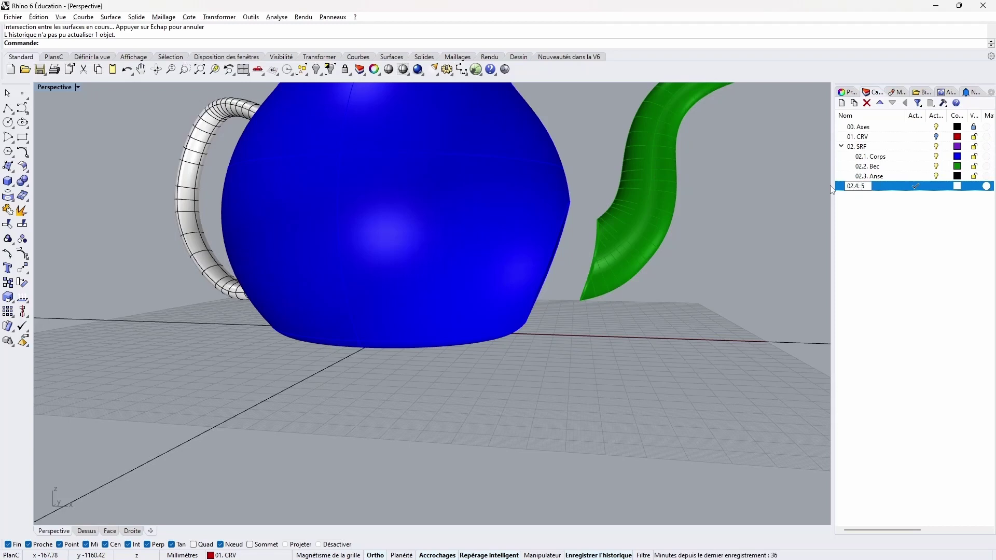
key(Delete)
text(Blend)
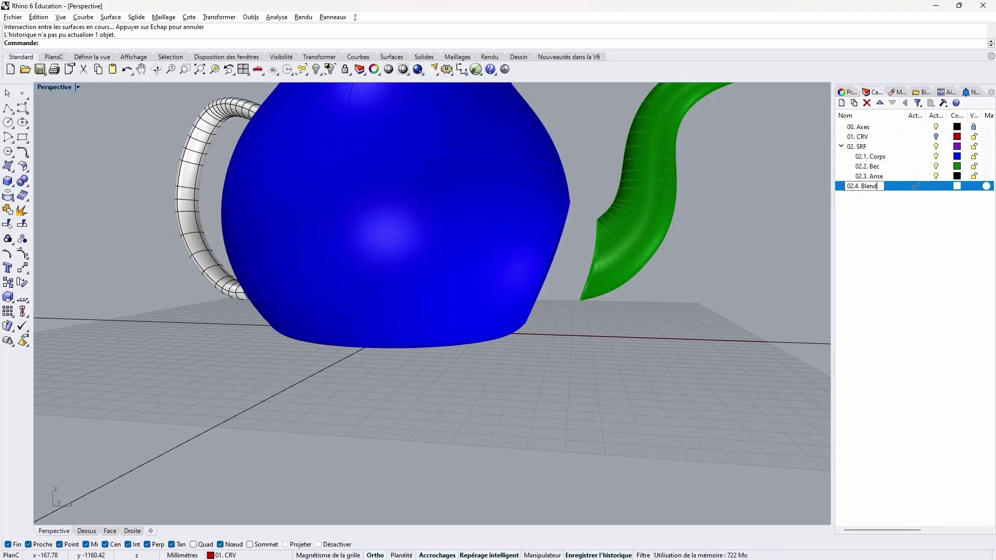
text( SRF)
key(Return)
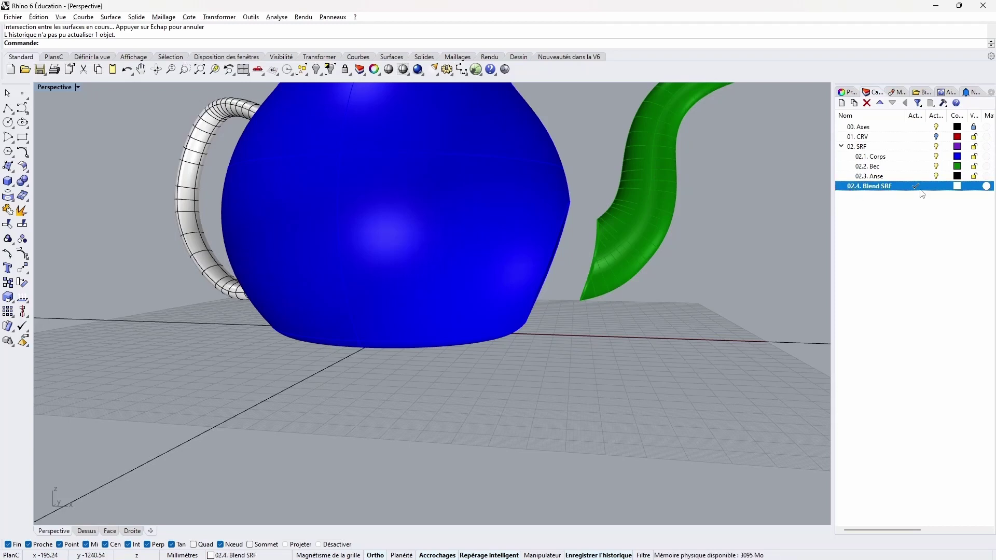
drag(921, 194, 886, 165)
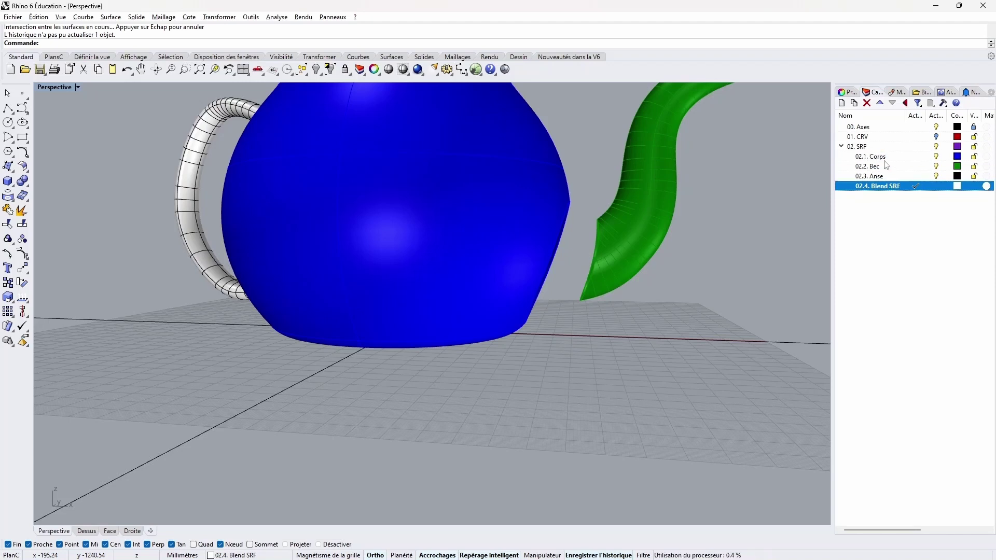
- Start a BlendSrf between the spout's lower open edge and the edge of the opening in the teapot body
right_drag(741, 213, 619, 262)
click(22, 167)
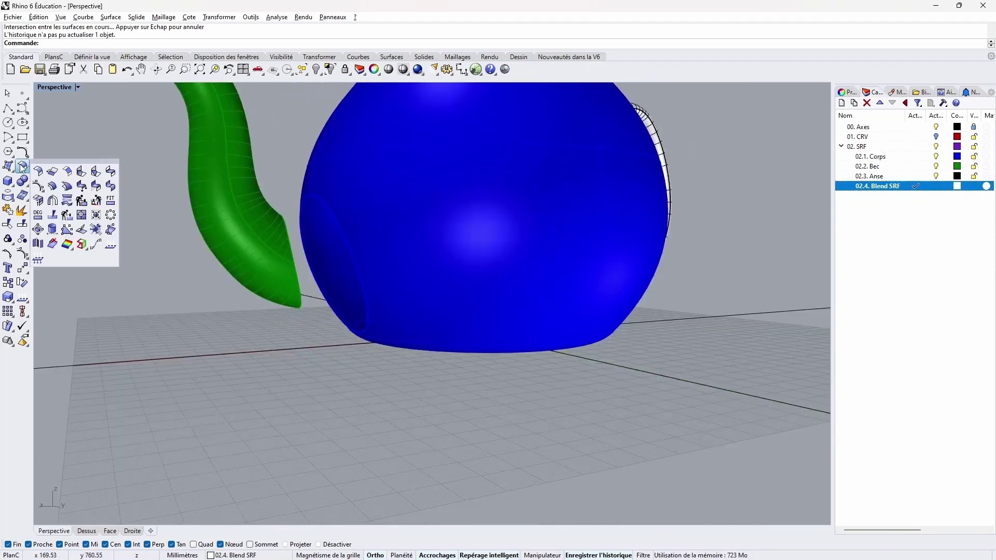
click(110, 171)
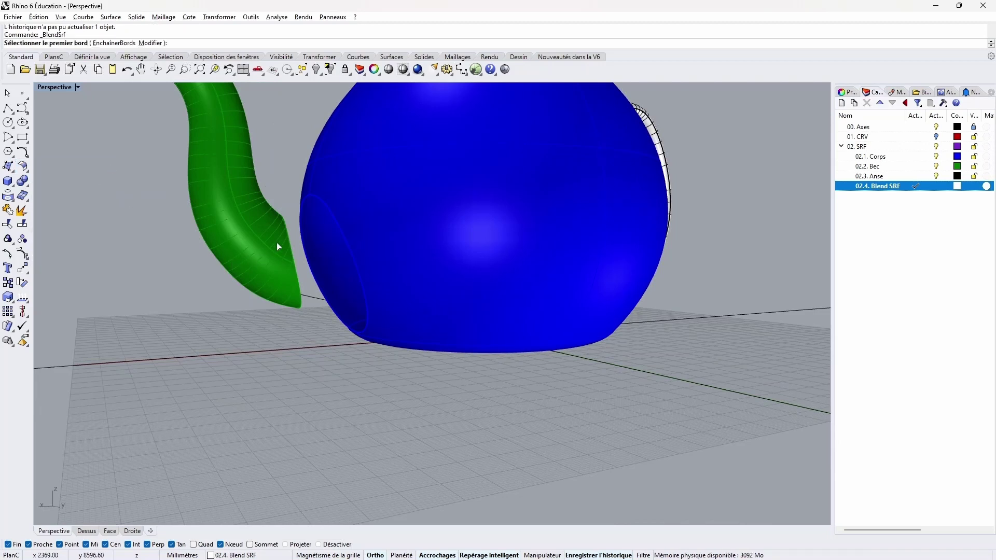
right_drag(279, 246, 367, 304)
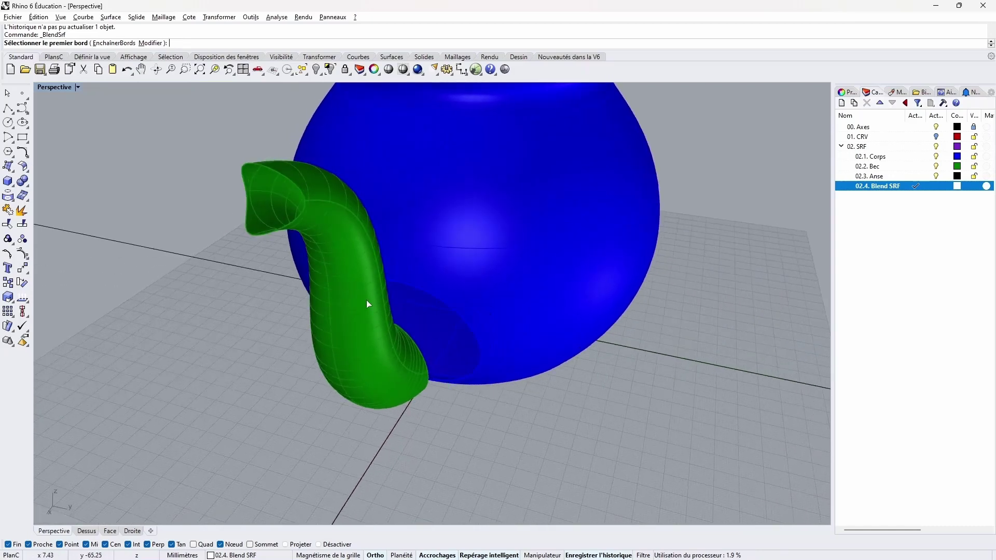
click(421, 354)
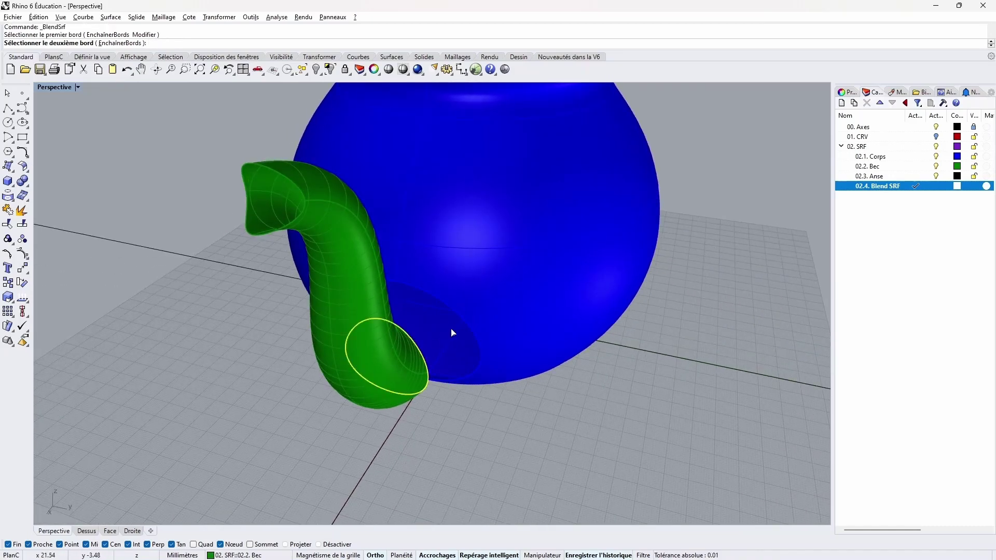
right_drag(403, 337, 463, 323)
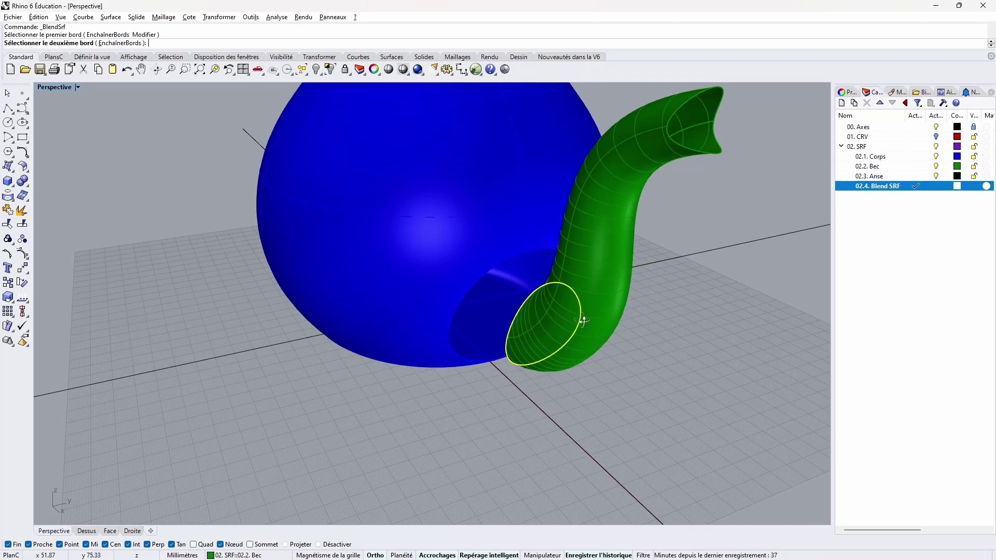
right_drag(583, 321, 476, 317)
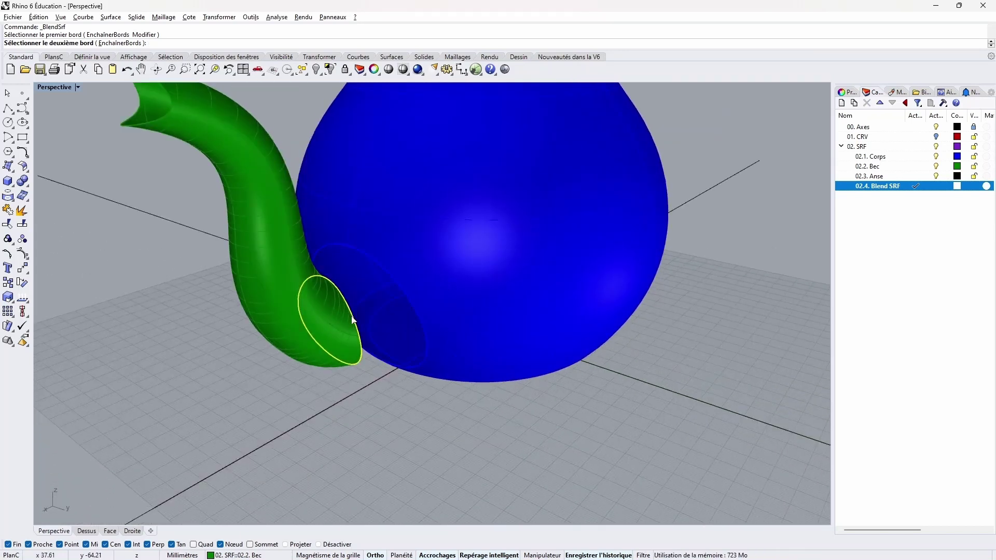
click(417, 314)
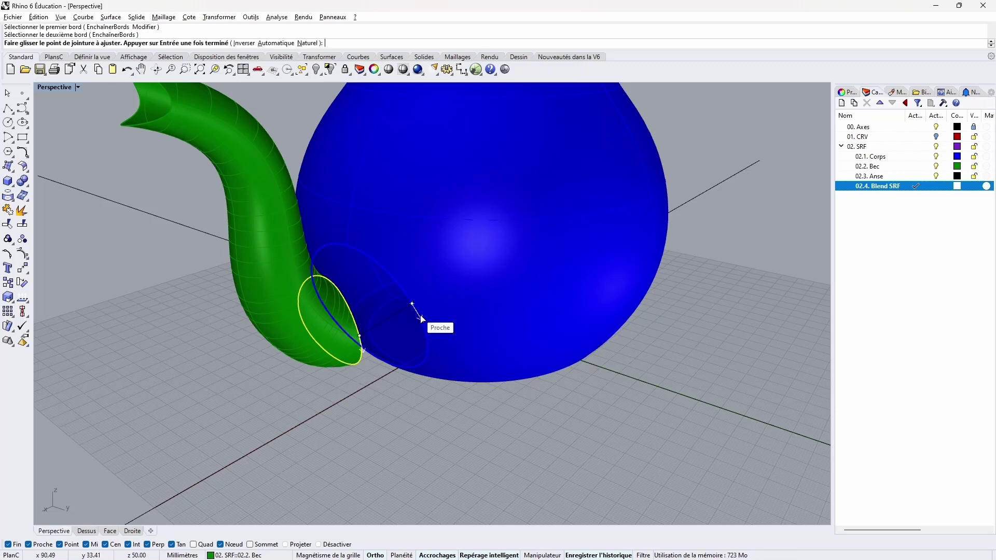
- Check the seam points and directions on the spout and body edges, and accept them to preview the blend
scroll(436, 347, up, 3)
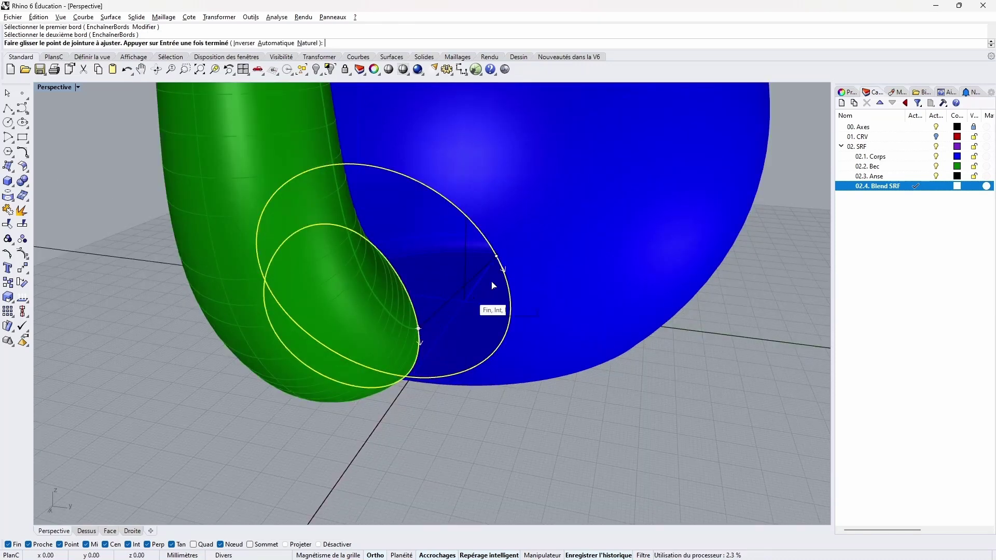
drag(497, 257, 500, 267)
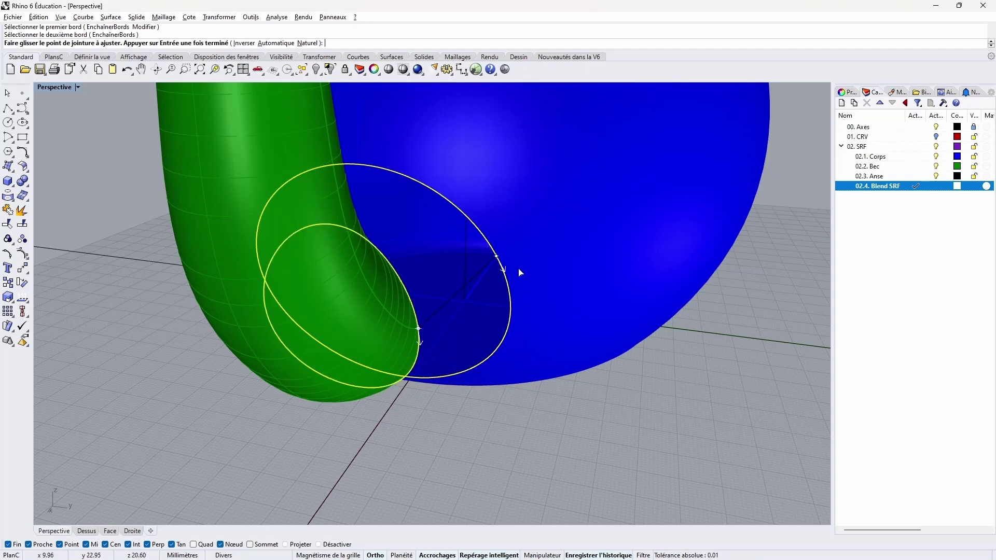
drag(512, 269, 494, 252)
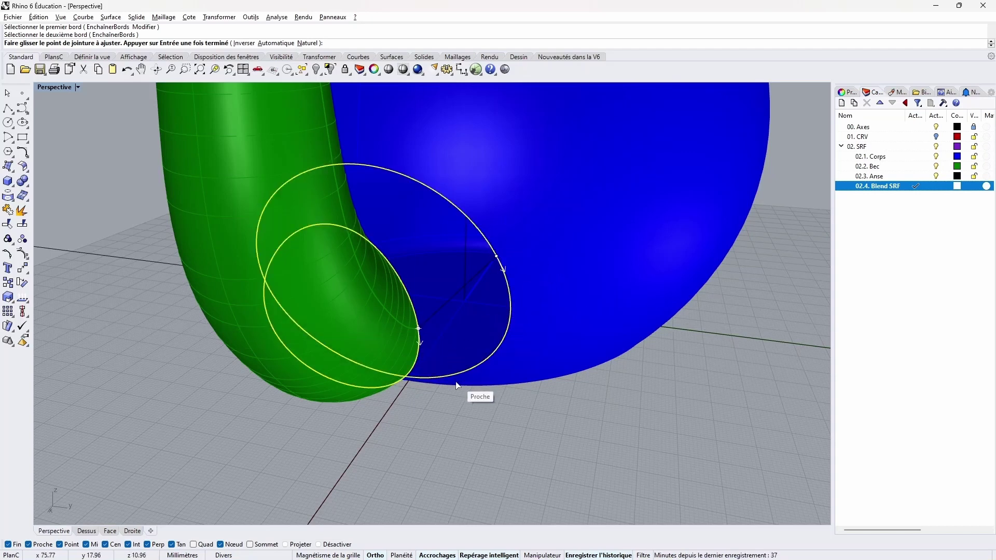
right_drag(449, 377, 510, 361)
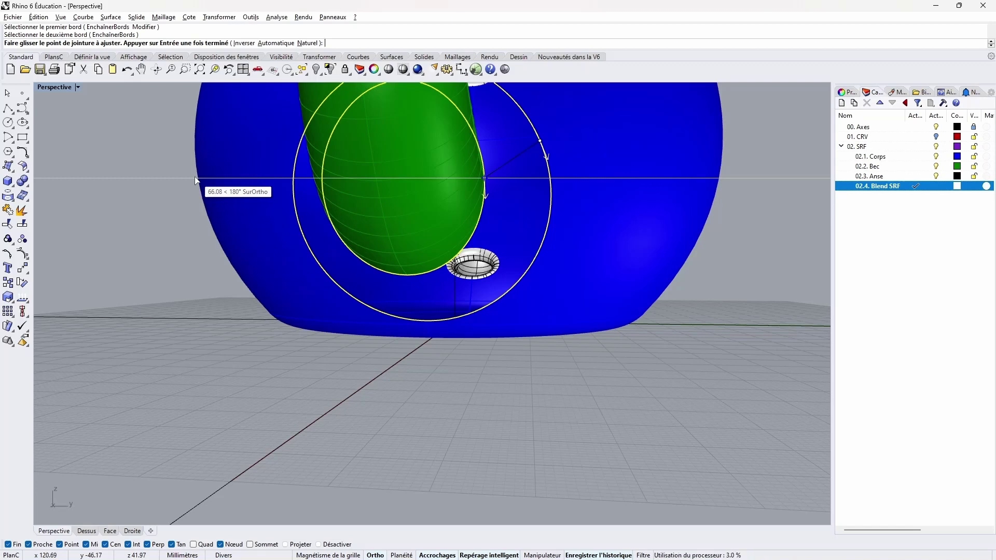
key(Return)
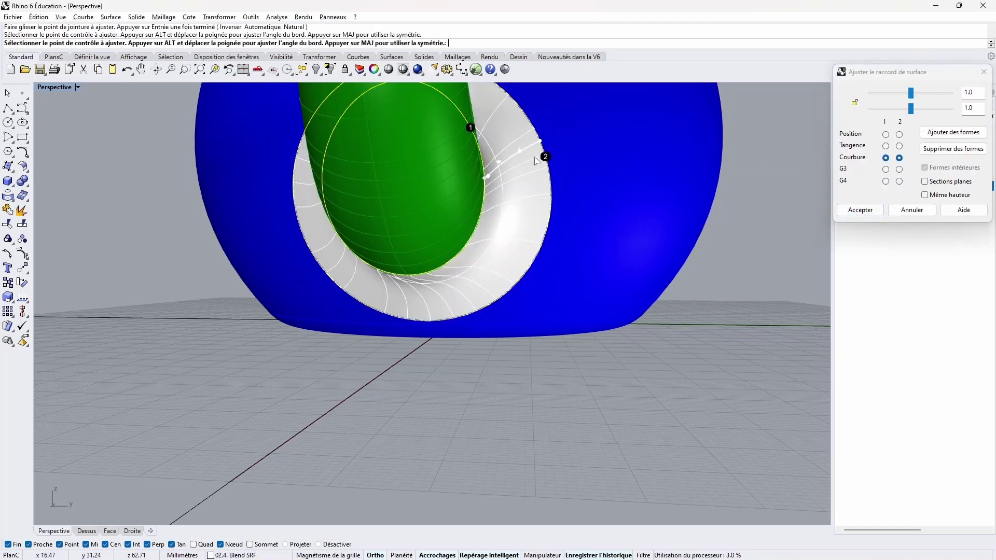
- Try sliding the body-side end of the blend's shape curve down along the edge of the opening
right_drag(529, 185, 515, 212)
scroll(471, 283, up, 7)
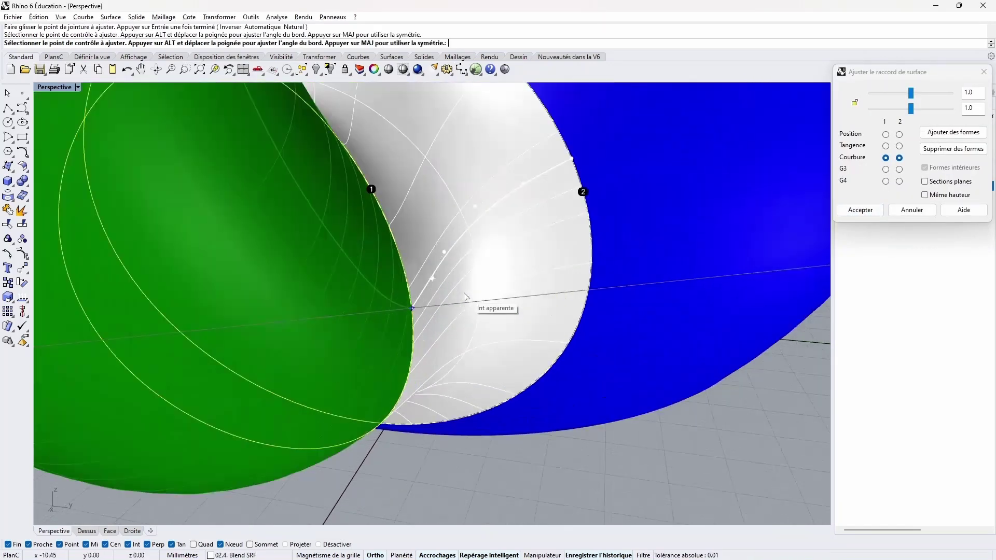
click(411, 309)
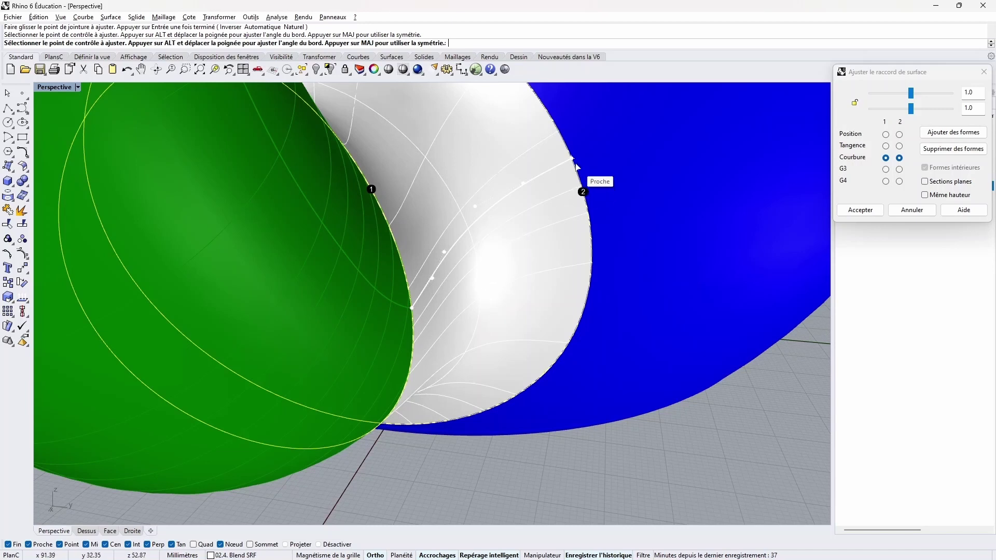
scroll(410, 293, down, 5)
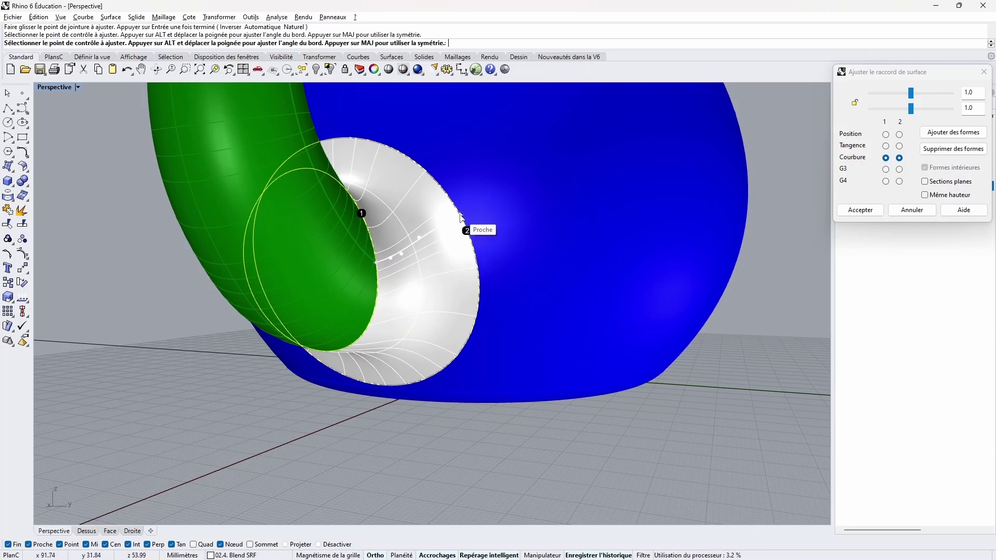
click(465, 230)
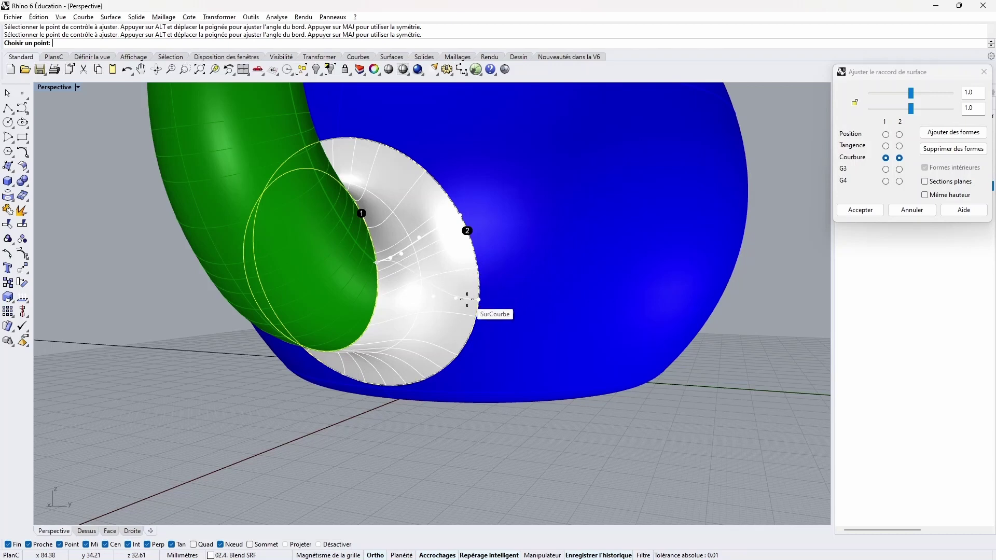
click(479, 279)
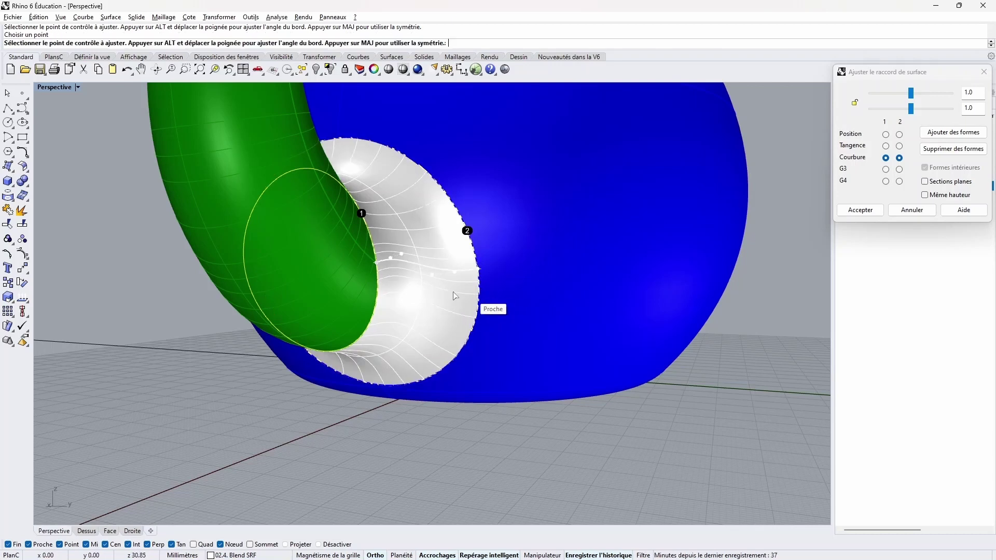
- Slide the body-side end of the blend's shape curve back up along the opening's edge to reduce the twist
right_drag(453, 294, 359, 322)
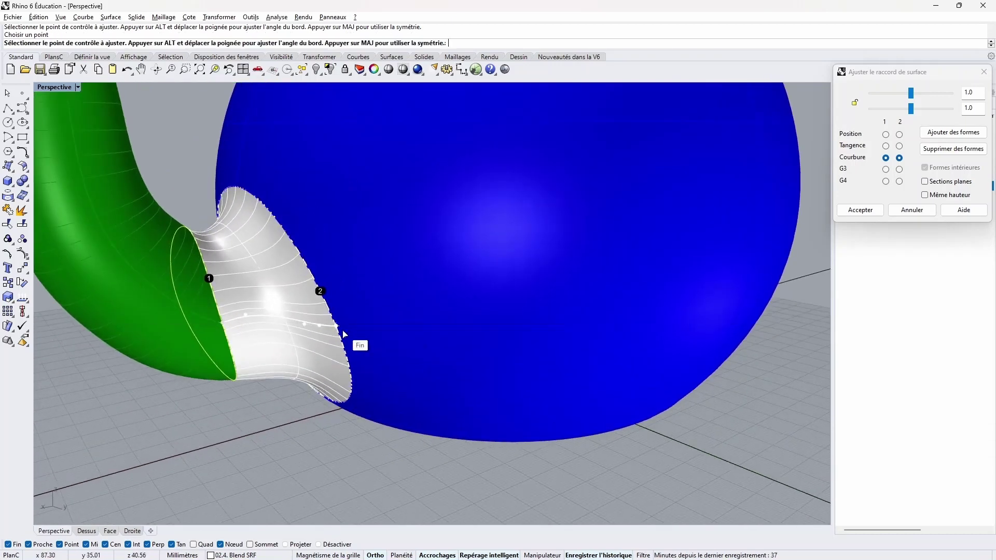
scroll(358, 324, up, 3)
right_drag(307, 343, 416, 300)
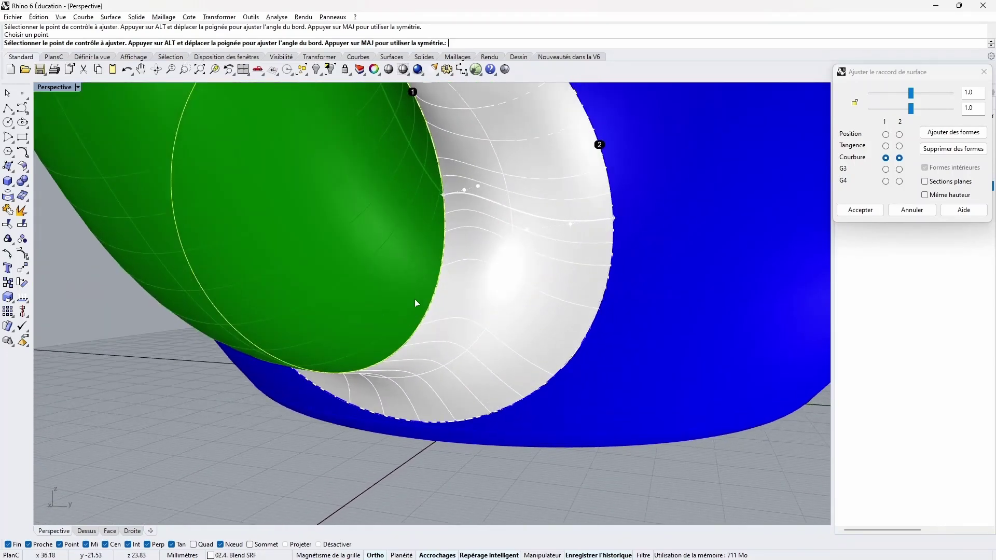
click(613, 217)
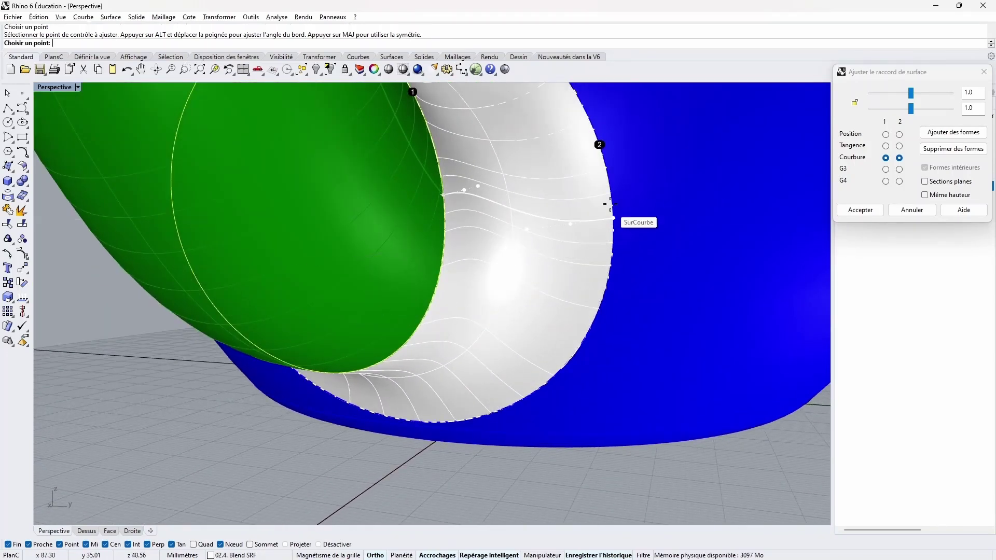
click(594, 152)
right_drag(493, 213, 413, 373)
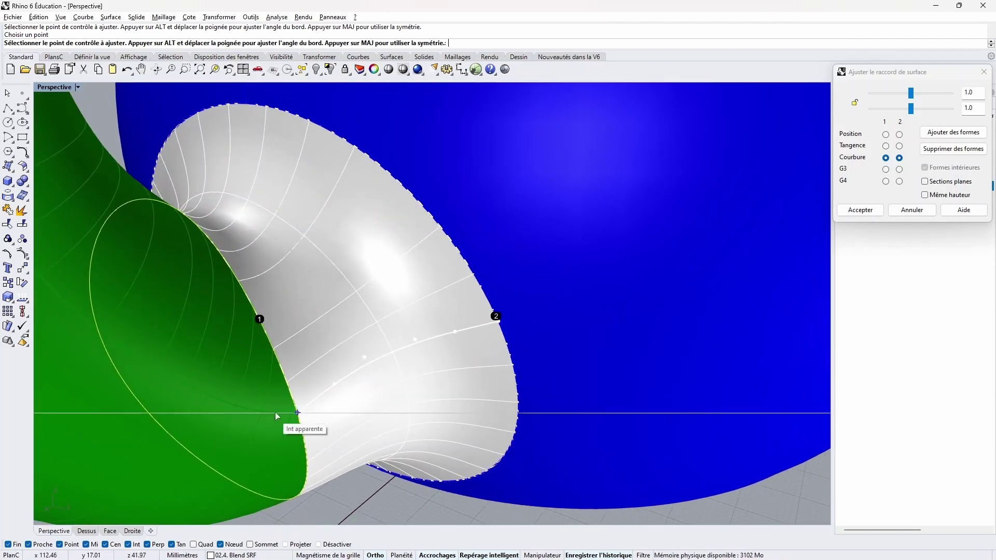
mouse_move(453, 352)
right_down()
mouse_move(460, 311)
mouse_move(456, 353)
right_up()
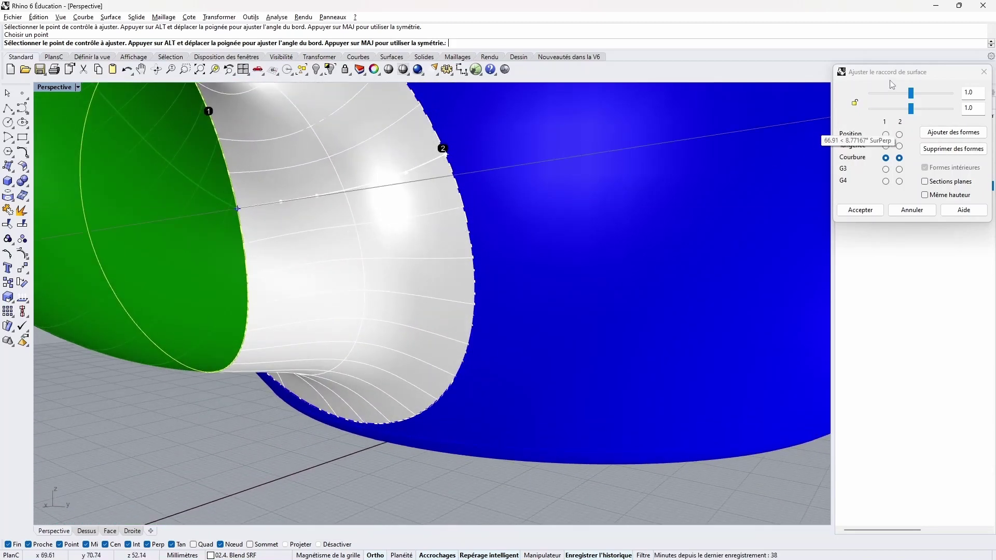
- Try blend bulge values of 0.66 on the spout edge and 1.32 on the body edge
drag(910, 72, 725, 191)
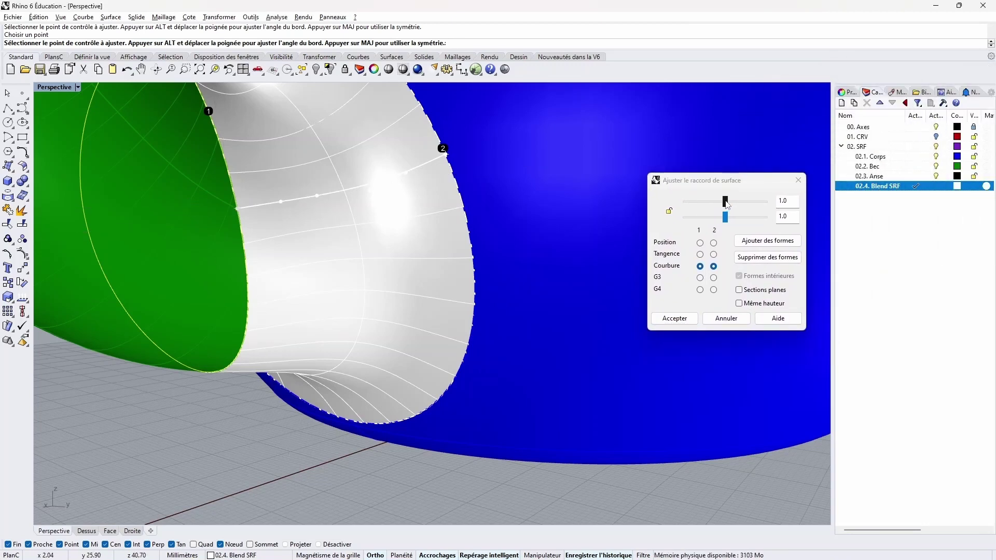
drag(725, 202, 711, 203)
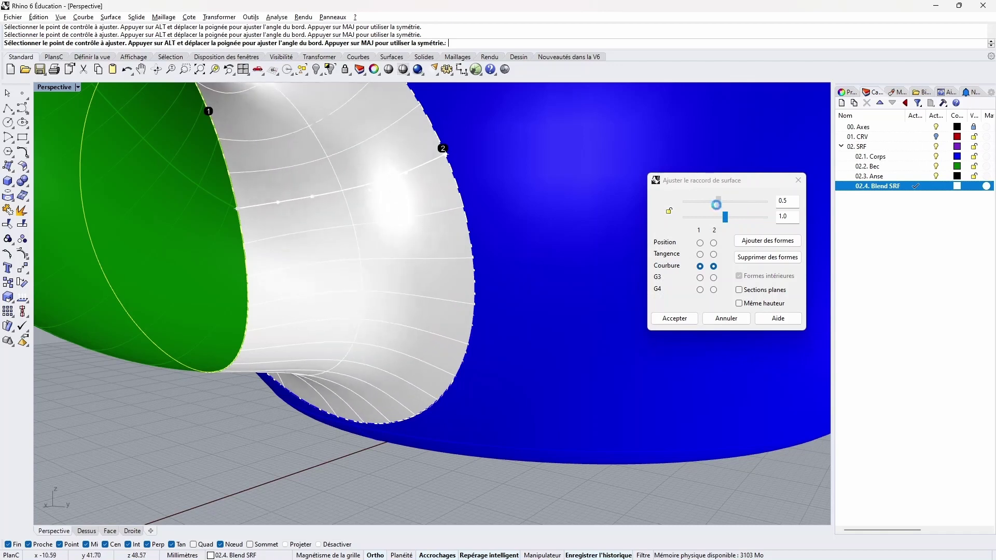
drag(728, 220, 735, 220)
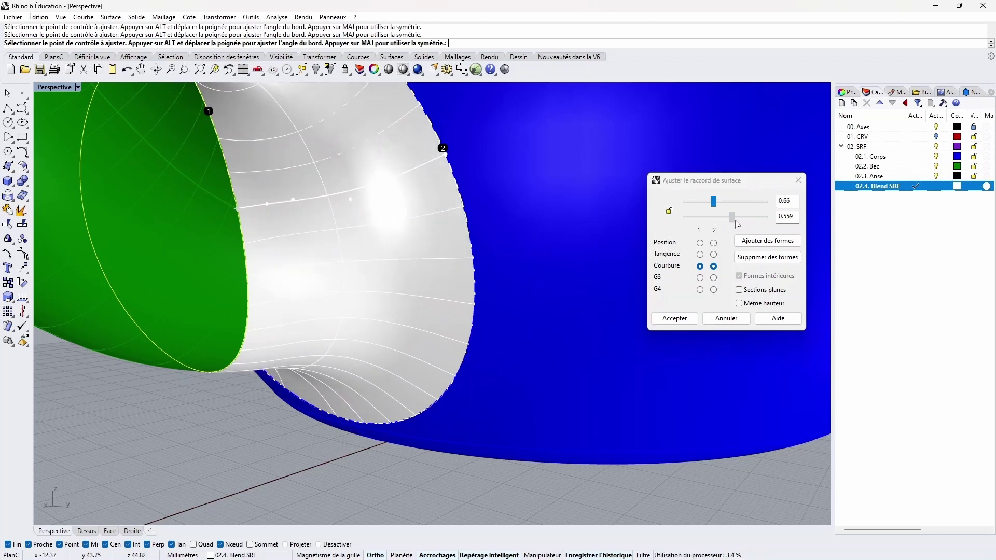
scroll(385, 277, down, 3)
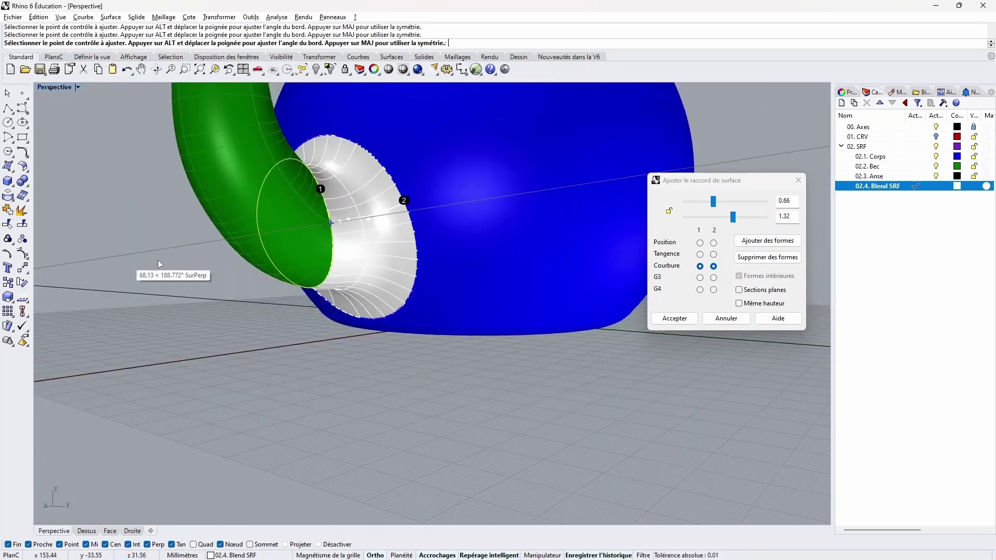
- Maximize the Face view and test extreme blend bulge values of up to 4.0 on each edge in turn
key(ctrl+m)
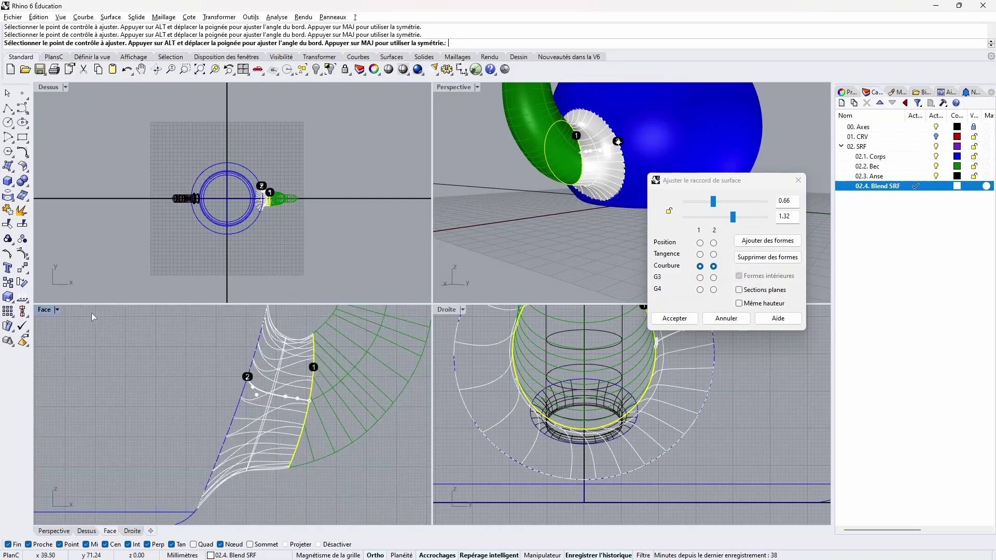
double_click(44, 312)
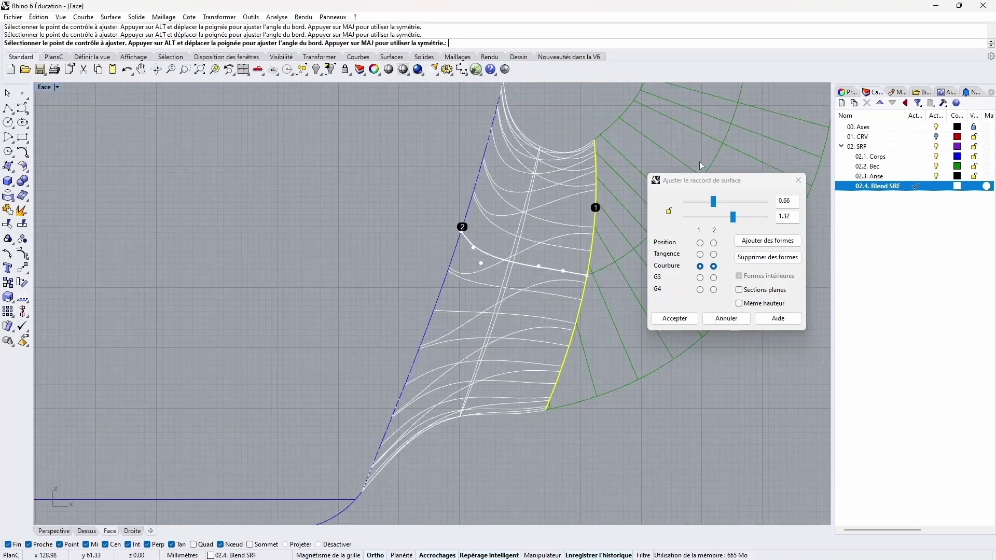
drag(722, 180, 252, 158)
drag(263, 196, 303, 183)
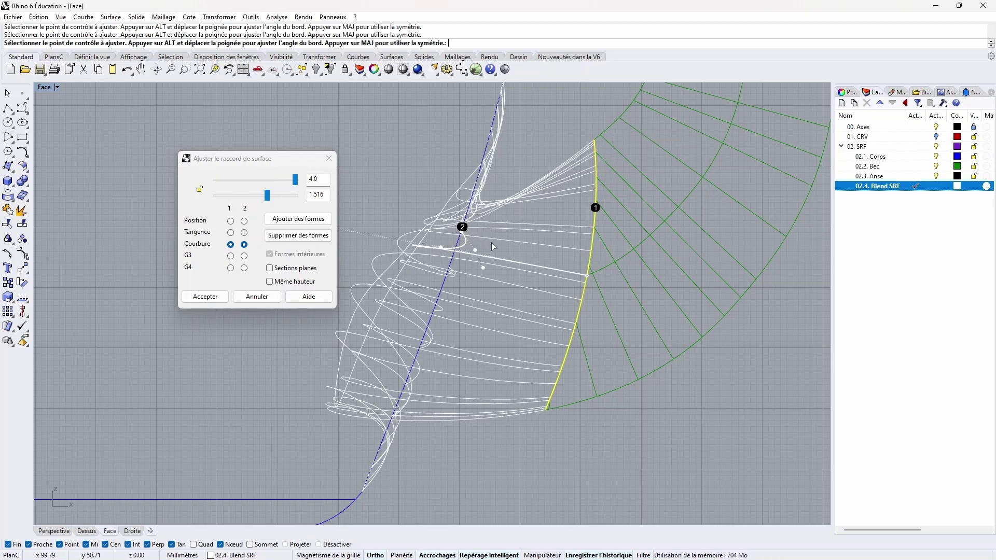
drag(296, 180, 304, 202)
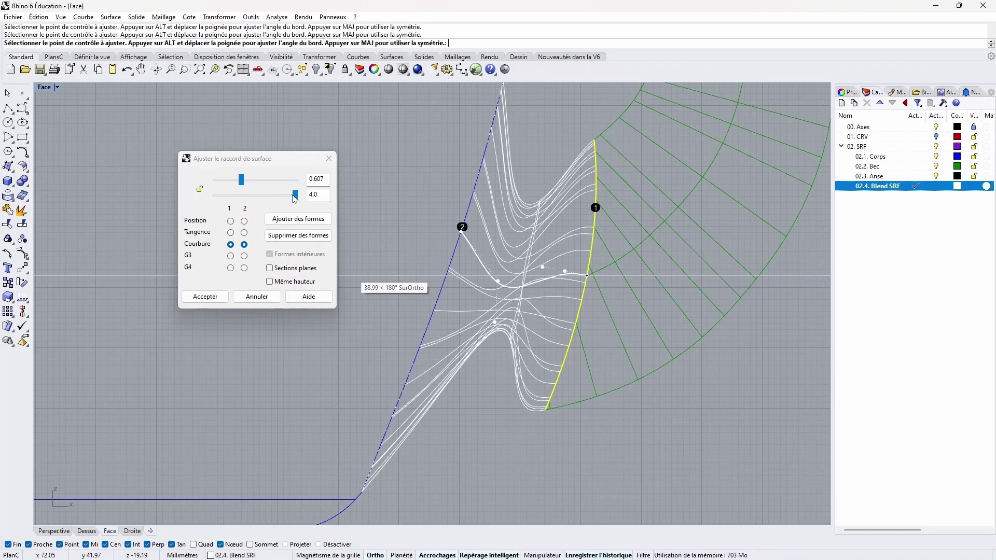
- Set both blend bulge values to 0.779 with curvature continuity on both edges, and create the blend surface
drag(295, 199, 249, 196)
drag(240, 182, 247, 182)
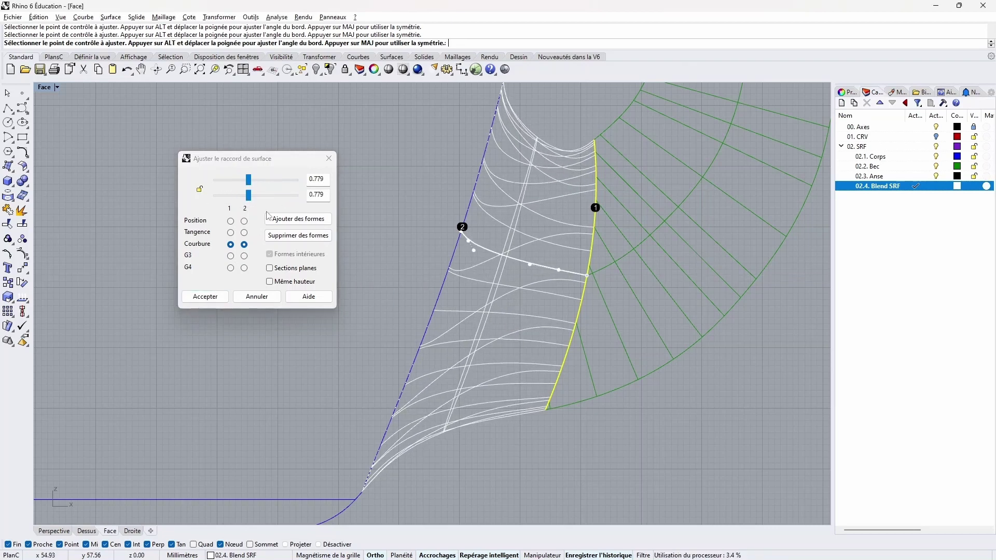
click(204, 299)
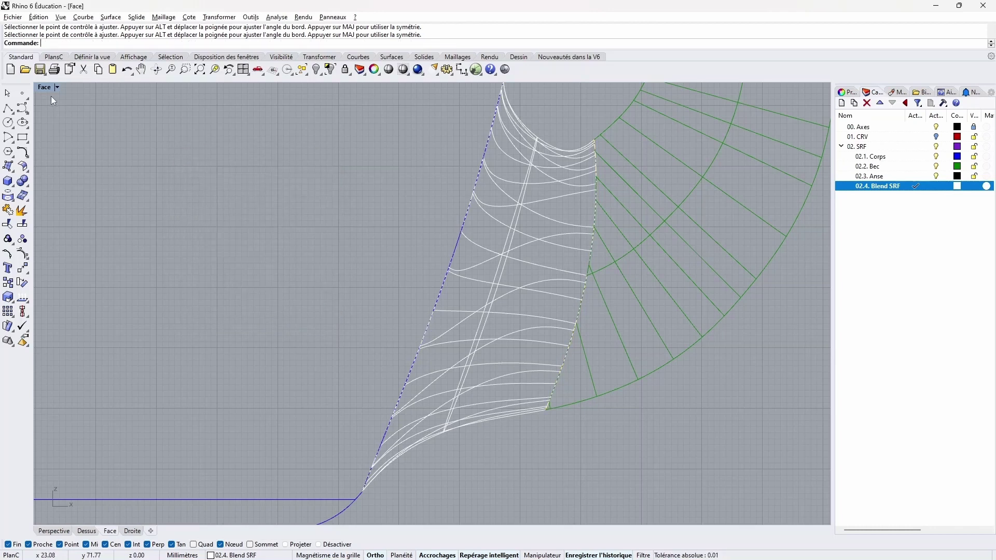
- Return to the maximized perspective view and inspect the blend between the spout and body from both sides
double_click(45, 88)
right_drag(578, 183, 519, 181)
double_click(465, 86)
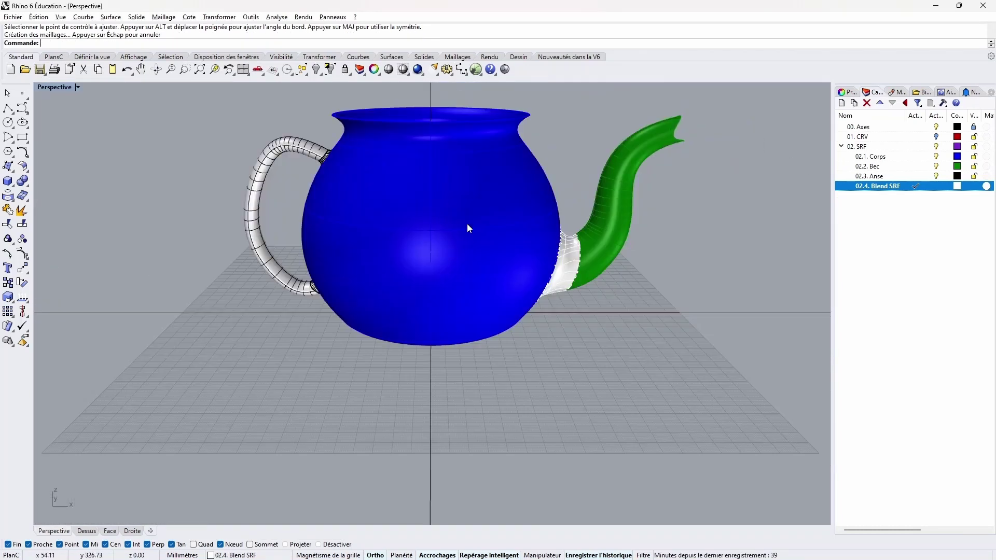
right_drag(747, 222, 185, 207)
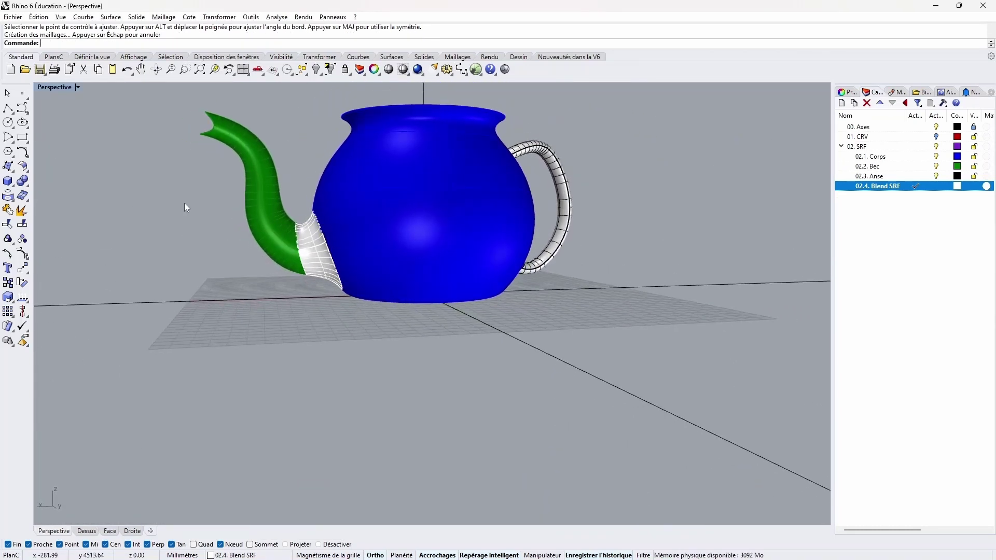
- Undo the join of the body, blend and spout surfaces
key(ctrl+z)
right_drag(748, 206, 642, 267)
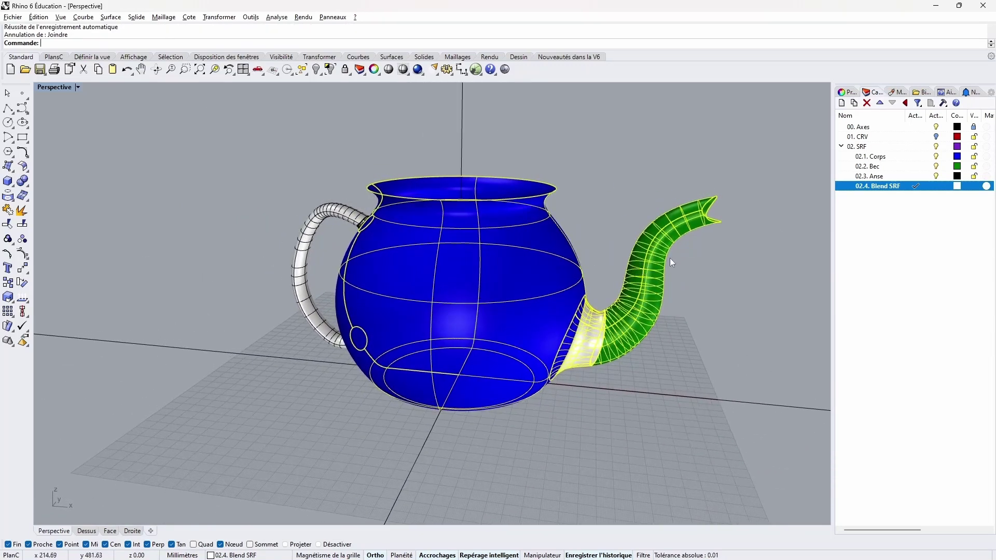
- Duplicate the body, blend and spout surfaces in place with copy and paste
right_drag(562, 158, 661, 264)
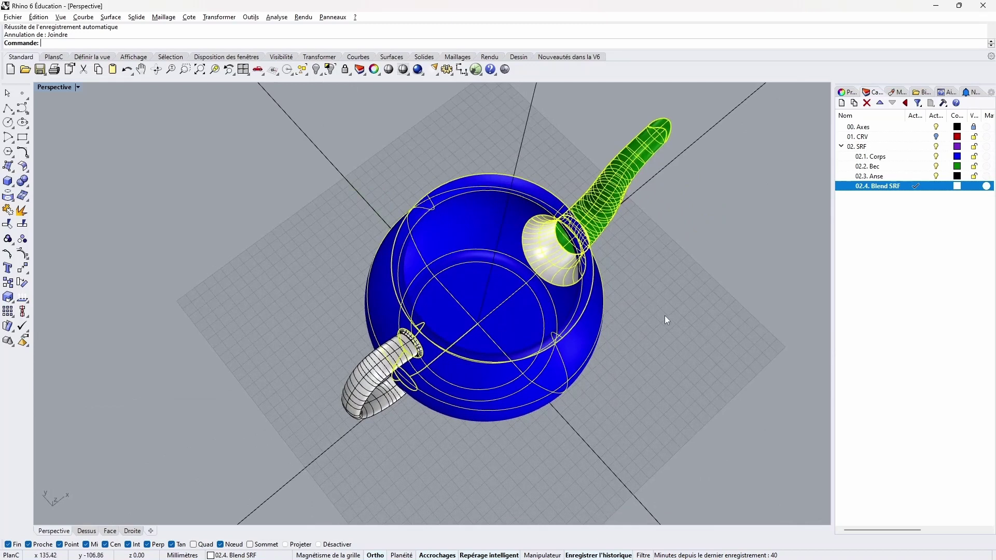
right_drag(666, 318, 675, 358)
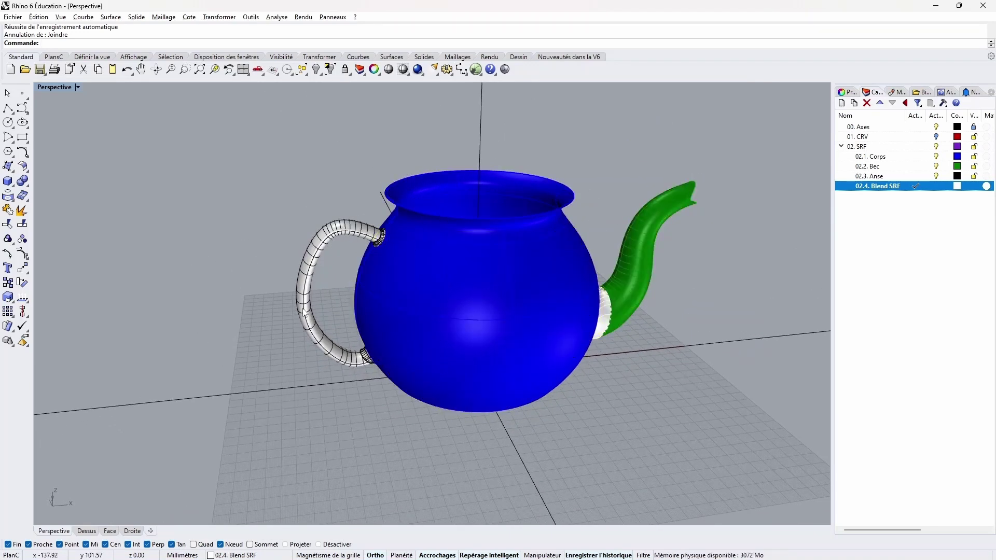
drag(753, 177, 494, 405)
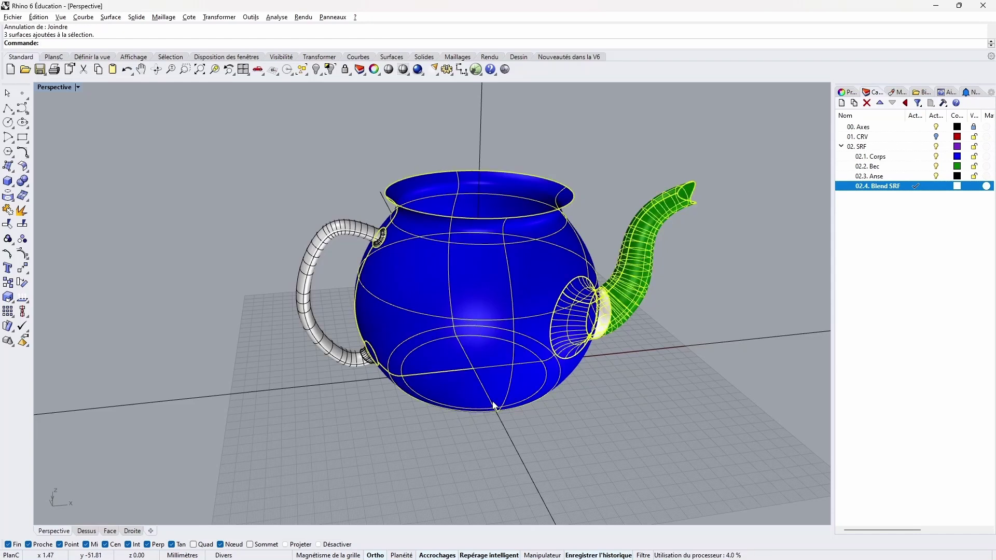
key(ctrl+c)
key(ctrl+v)
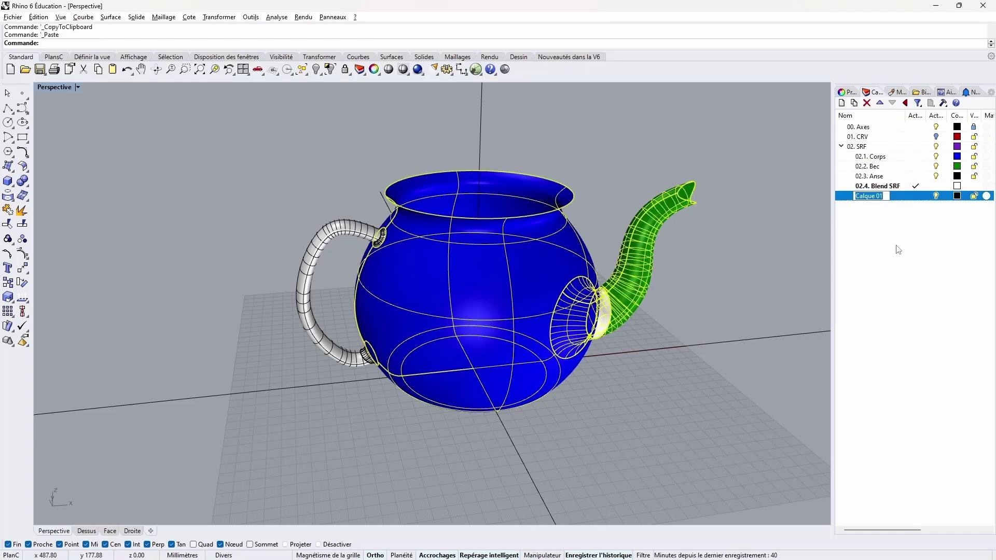
- Name the new layer TMP and move the three selected duplicate surfaces to it
text(MP)
key(Return)
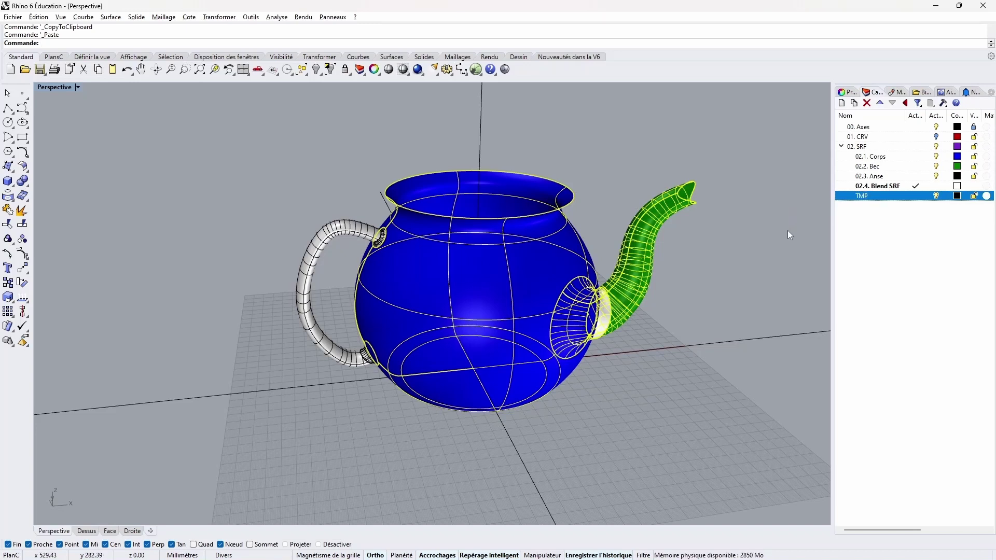
right_click(858, 196)
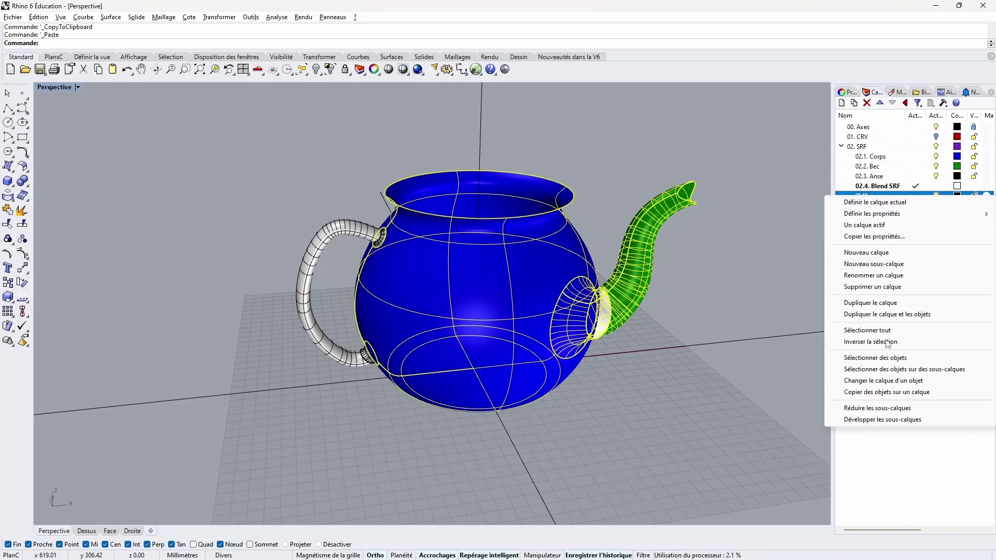
click(889, 381)
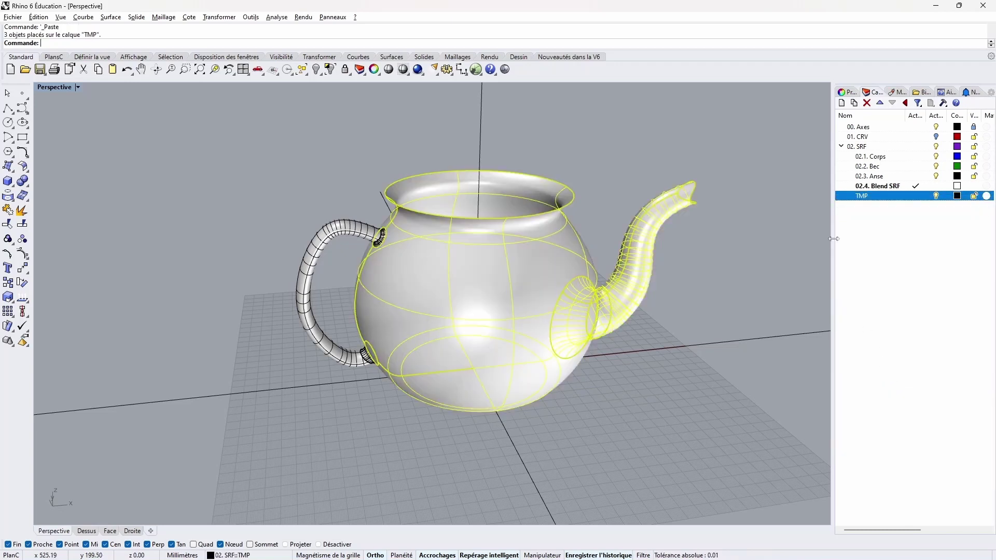
- Make TMP the current layer and hide the 02.1. Corps, 02.2. Bec, 02.3. Anse and 02.4. Blend SRF layers
click(915, 196)
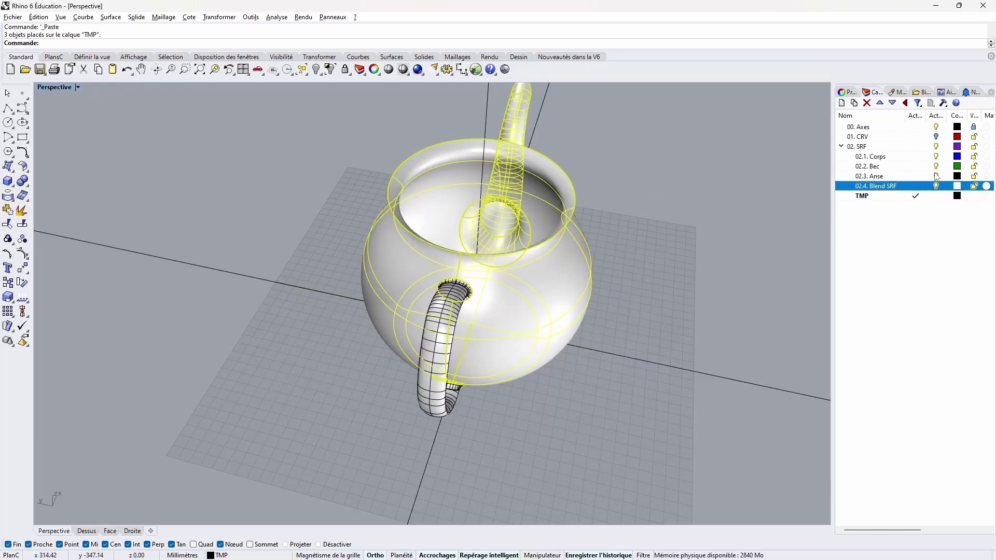
click(937, 159)
click(935, 176)
click(935, 186)
right_drag(732, 227, 514, 240)
key(Escape)
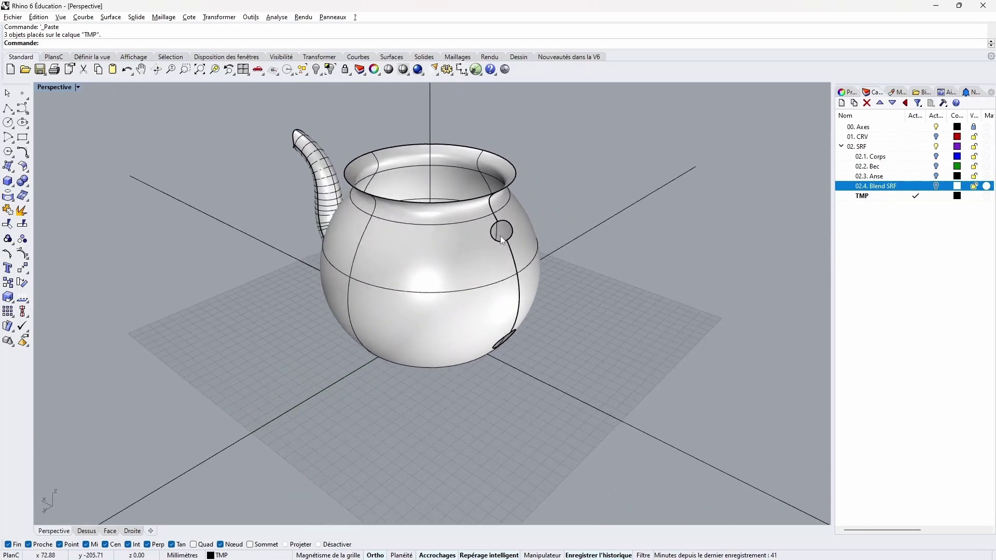
- Untrim the upper and lower handle holes in the TMP body surface
right_click(8, 226)
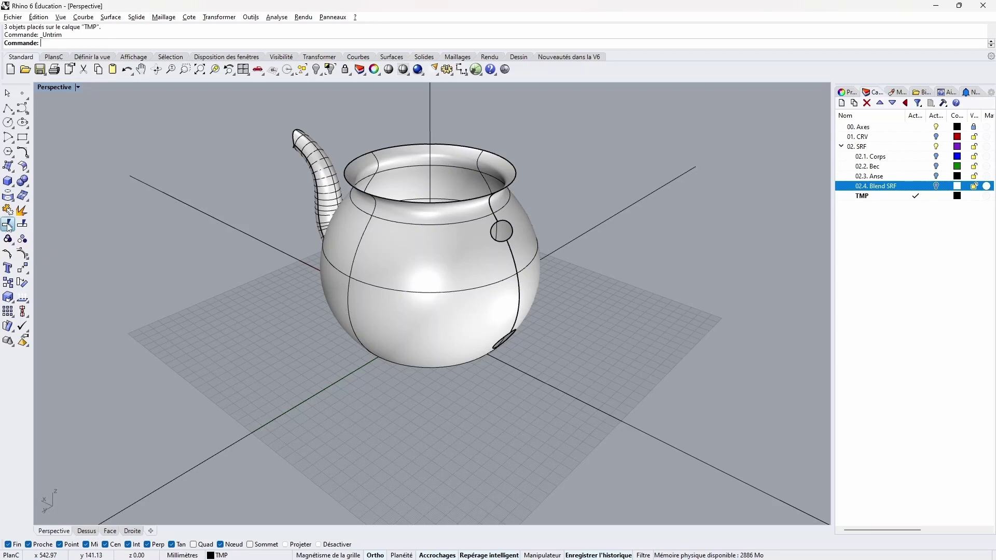
click(500, 242)
click(510, 237)
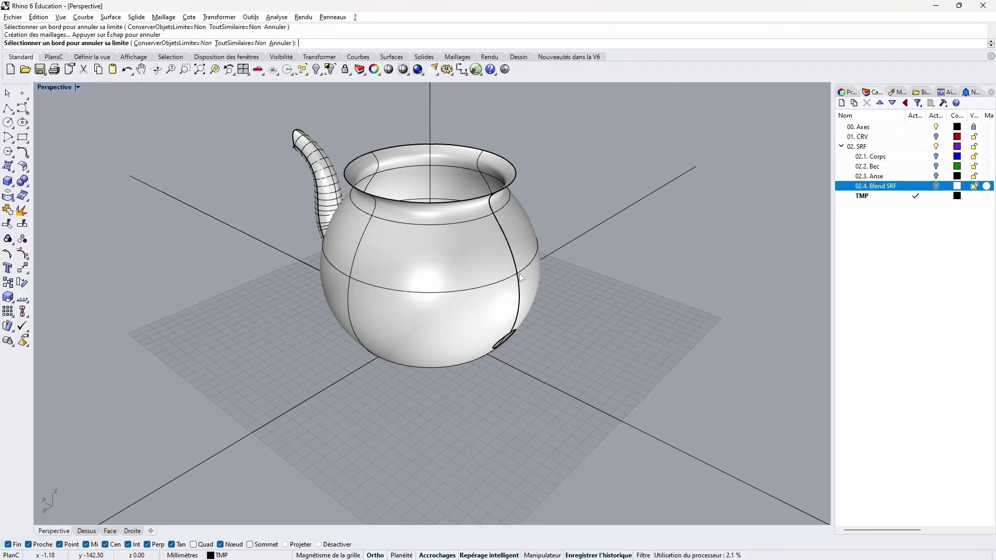
right_drag(510, 240, 508, 200)
scroll(505, 332, up, 4)
click(495, 312)
click(515, 316)
right_drag(514, 278, 555, 358)
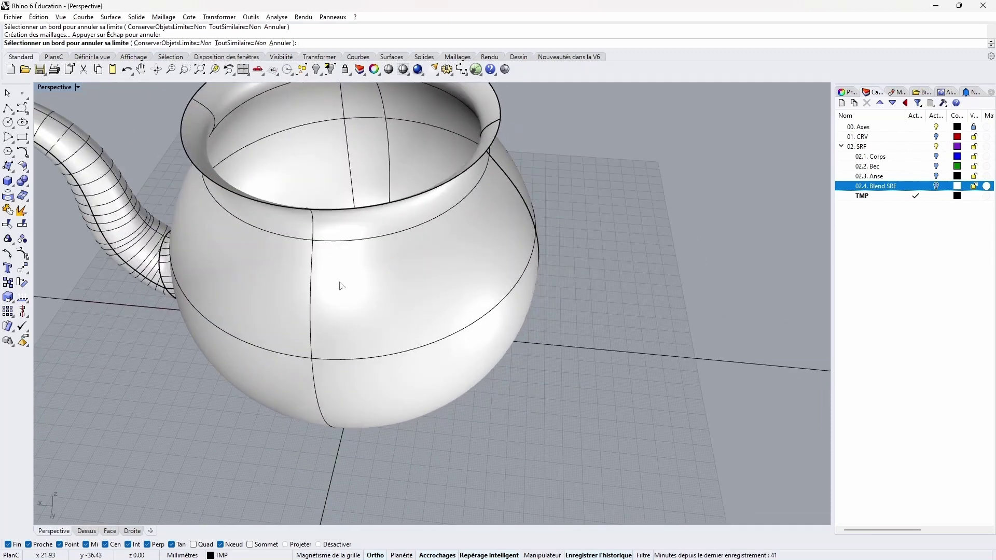
scroll(340, 285, down, 6)
right_drag(370, 268, 241, 264)
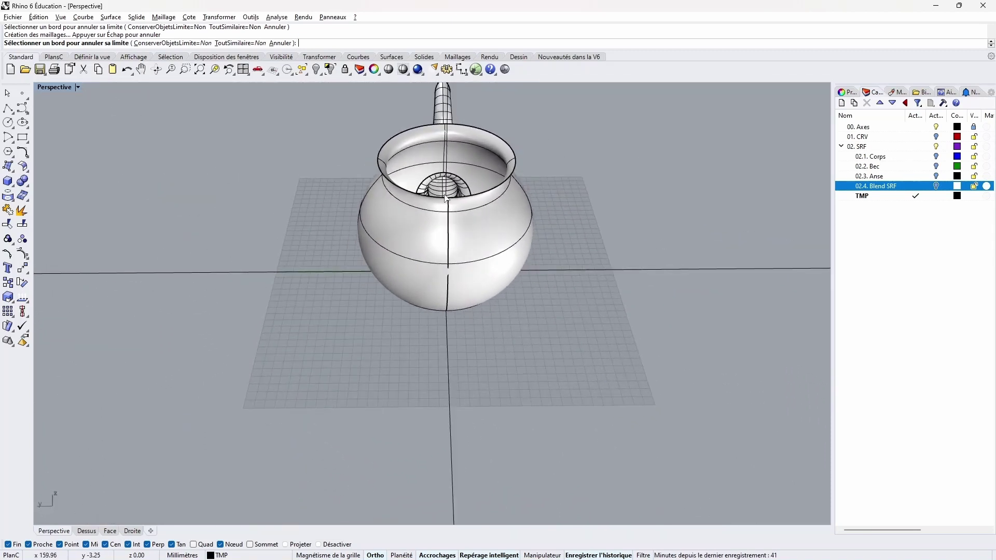
right_drag(446, 197, 541, 239)
right_click(528, 253)
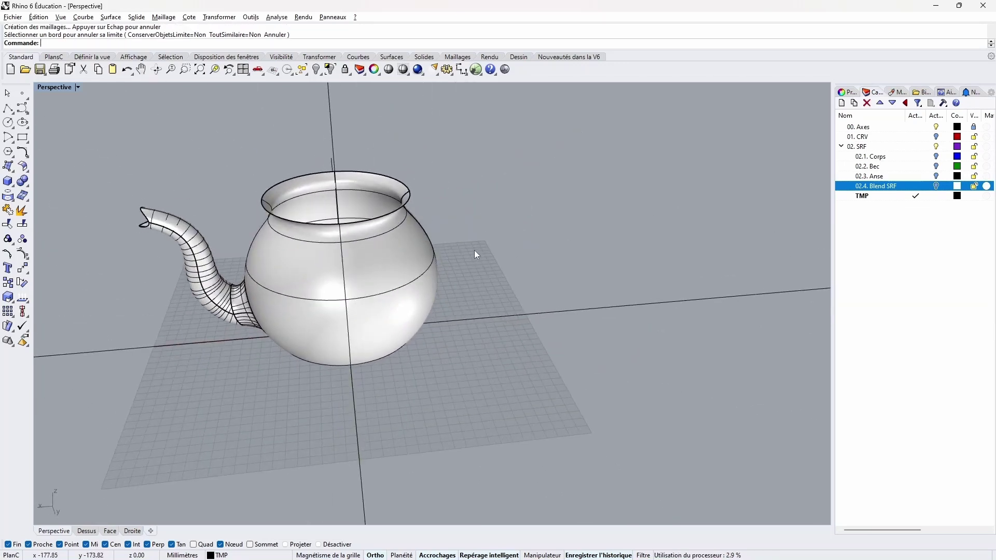
- Join the TMP body, blend and spout surfaces into one polysurface
shift+right_drag(474, 250, 622, 209)
drag(631, 130, 171, 393)
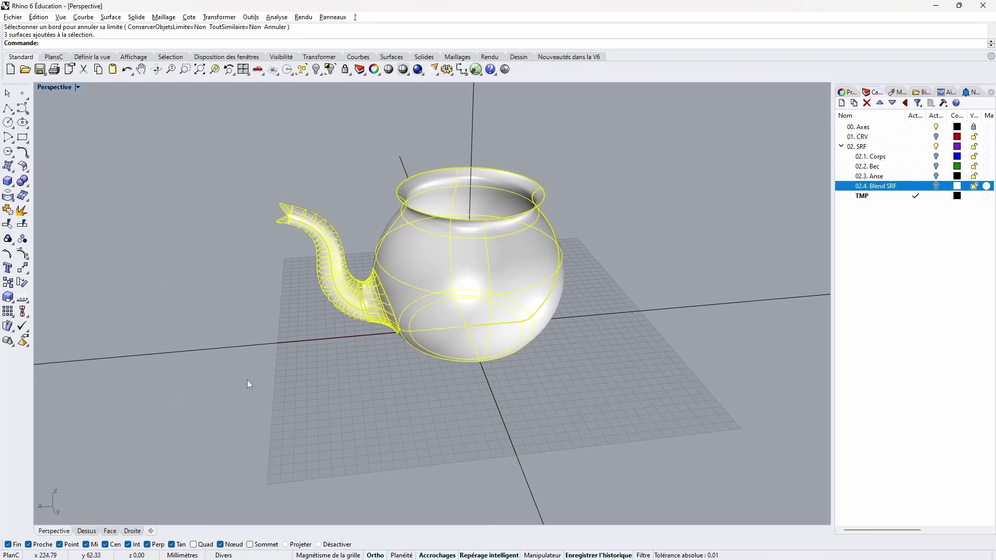
click(8, 211)
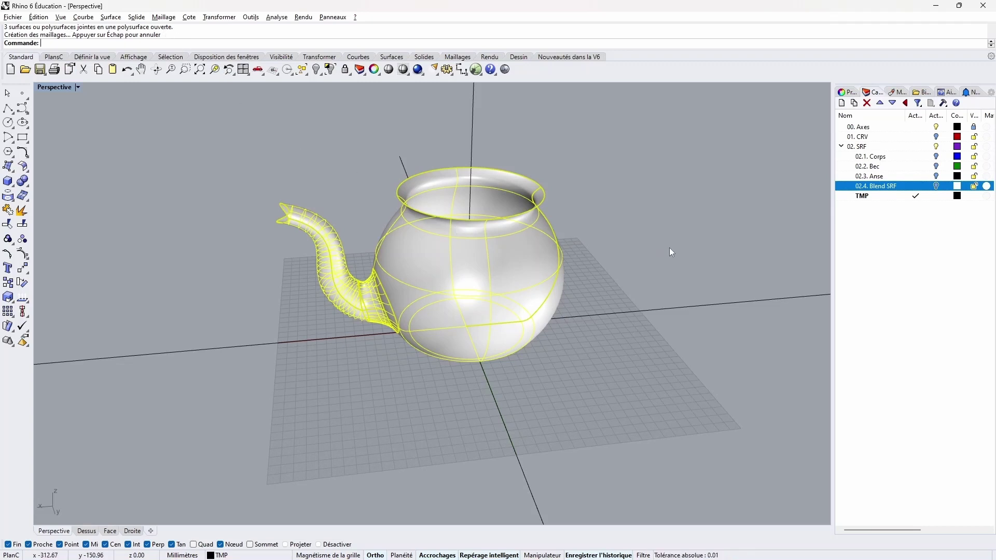
key(Escape)
- Offset the joined teapot polysurface 5 mm inward with all directions flipped and the Solid option set to No
click(540, 269)
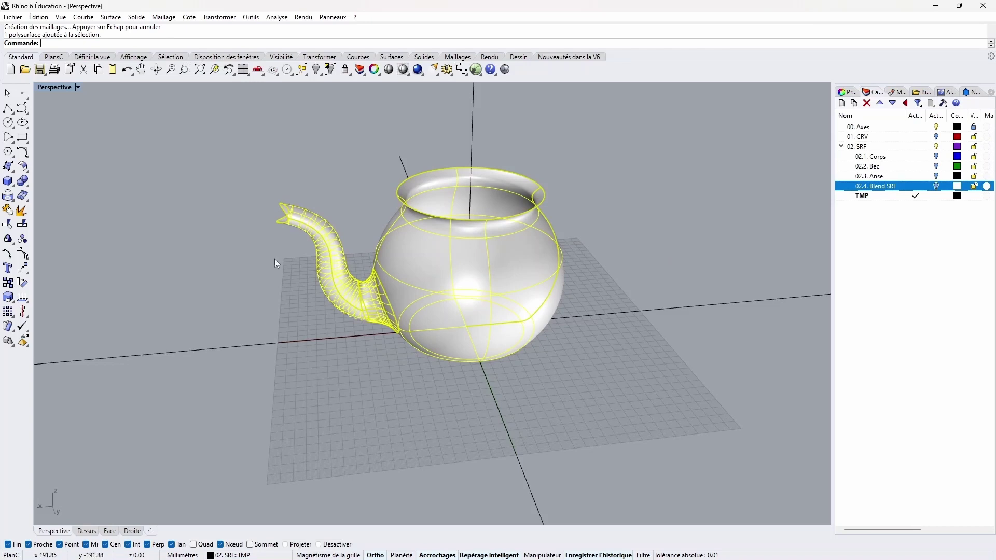
click(25, 167)
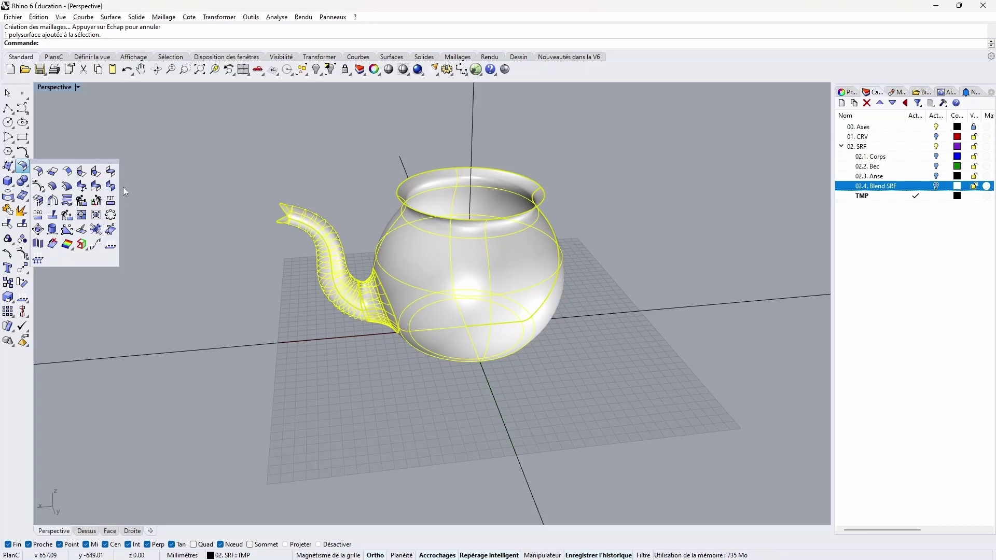
click(52, 188)
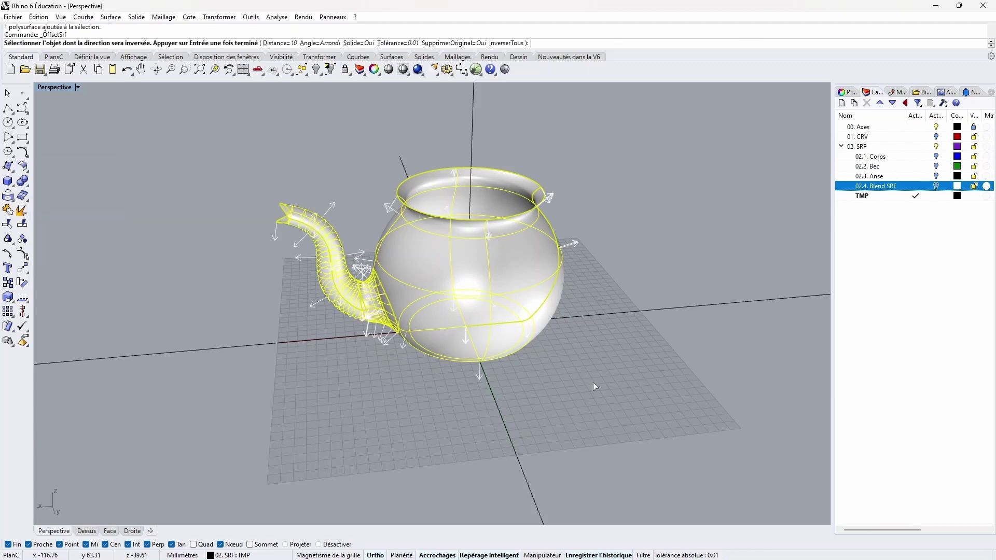
right_drag(593, 387, 186, 136)
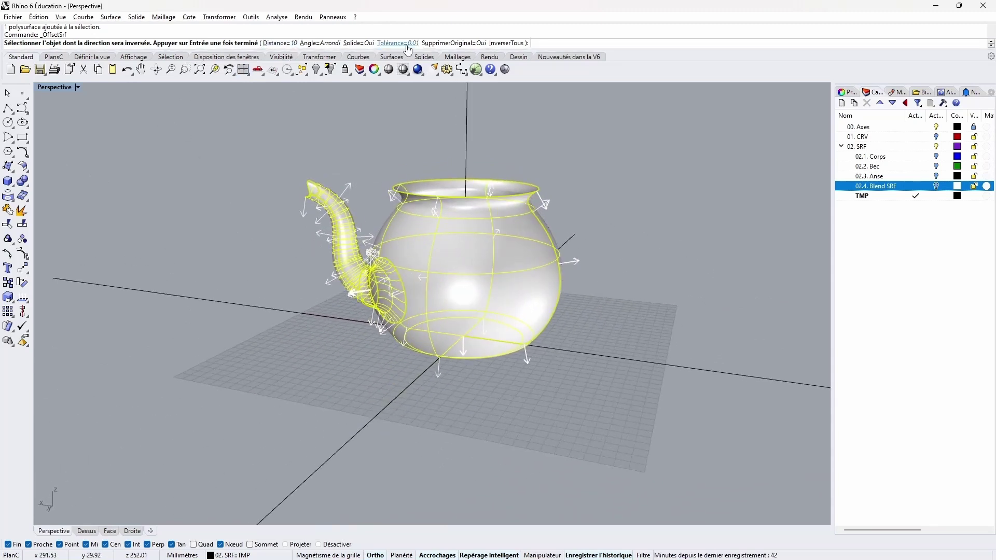
click(506, 44)
right_drag(410, 318, 571, 328)
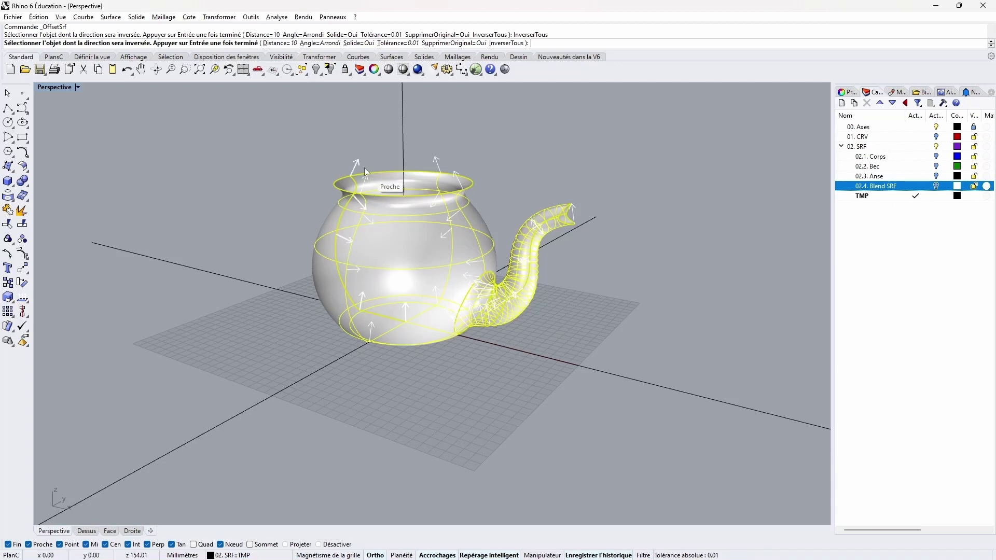
scroll(352, 363, up, 5)
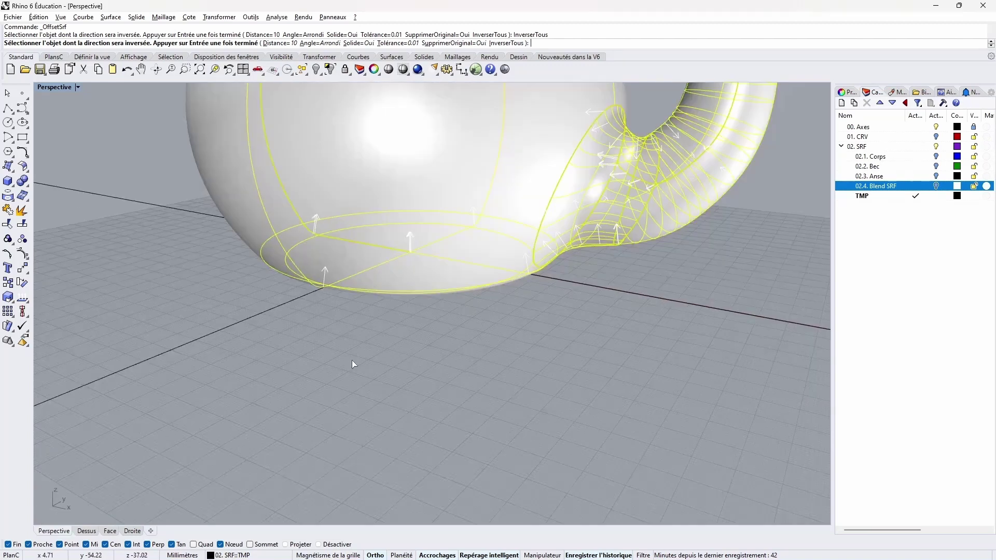
scroll(352, 404, down, 8)
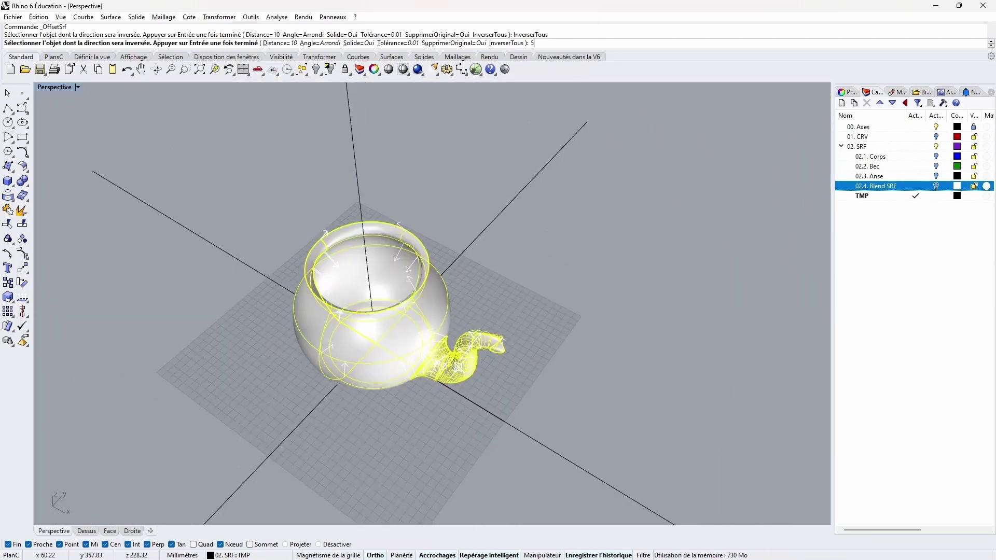
key(Return)
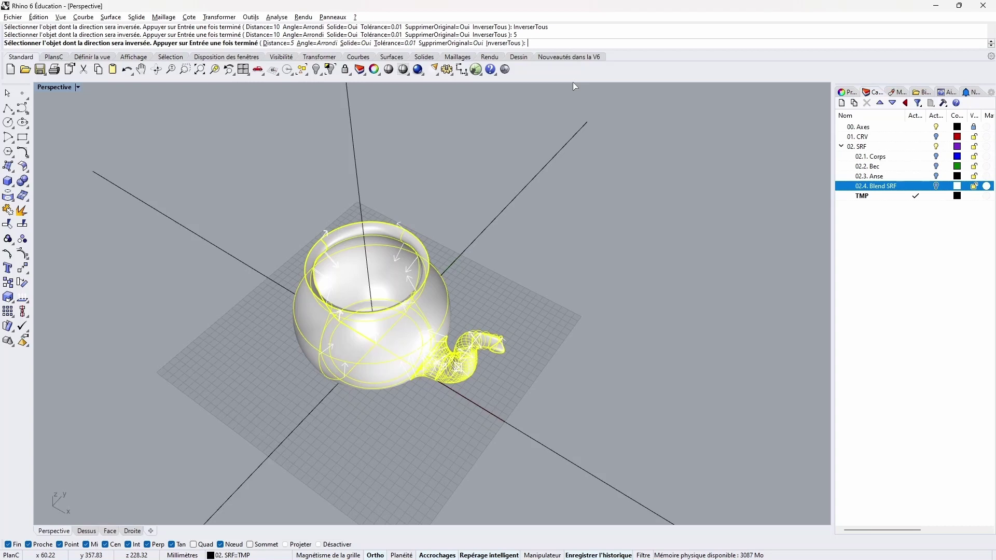
click(356, 45)
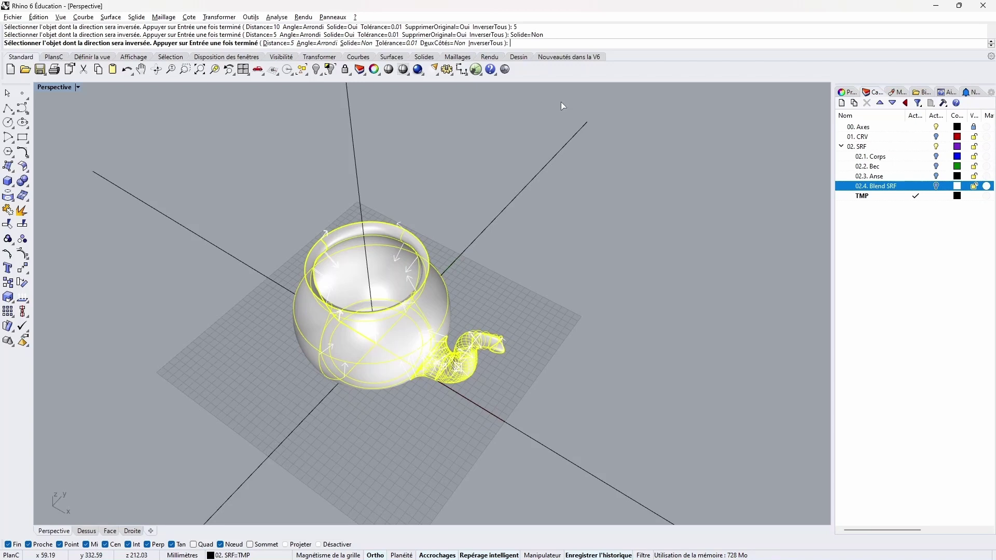
key(Return)
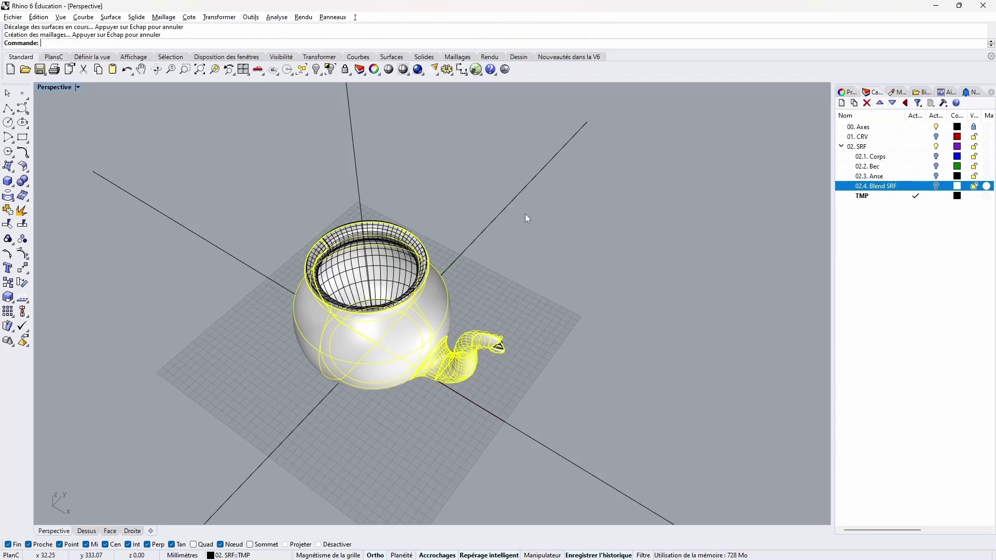
- Inspect the 5 mm offset around the rim and spout tip, and undo it
scroll(363, 284, up, 5)
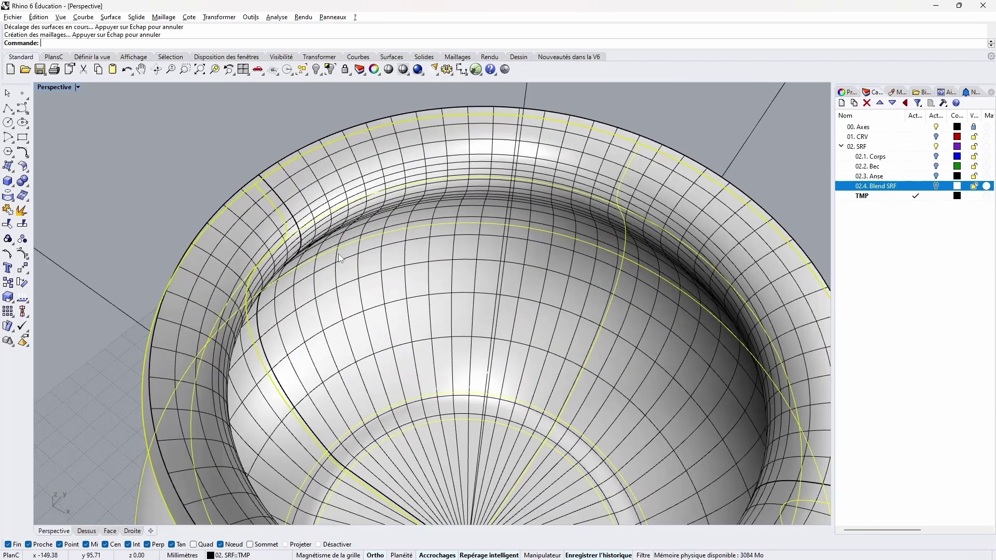
scroll(305, 267, down, 5)
scroll(338, 236, up, 4)
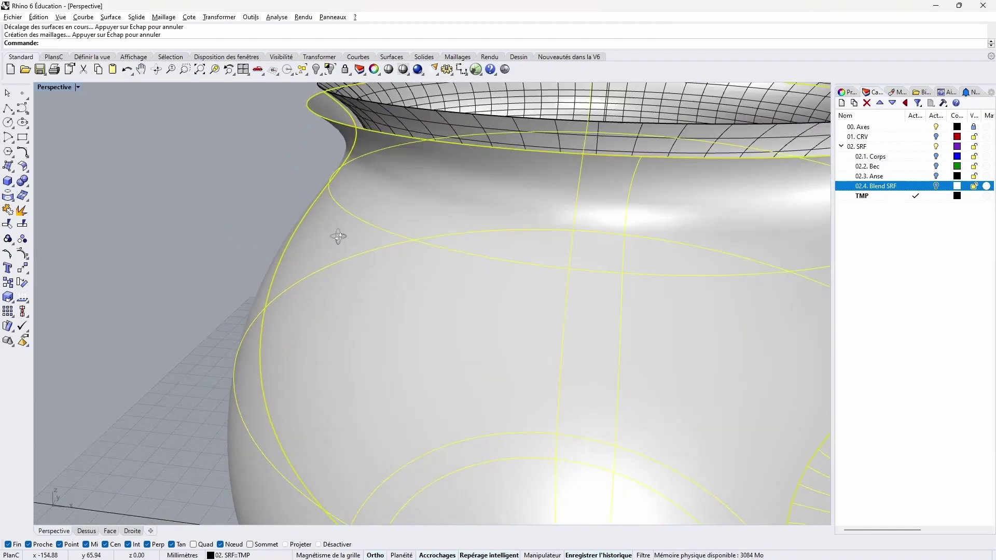
scroll(349, 189, down, 6)
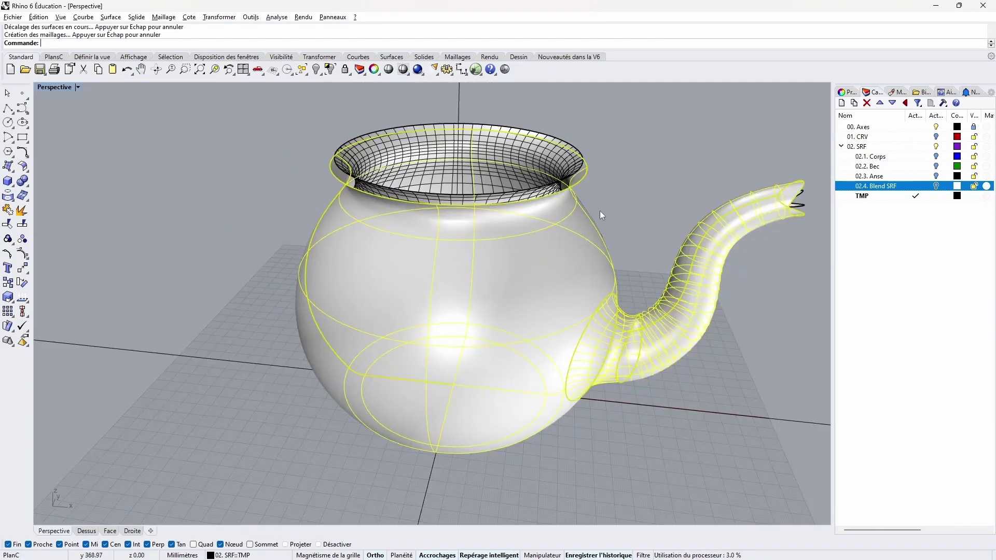
right_drag(730, 247, 722, 206)
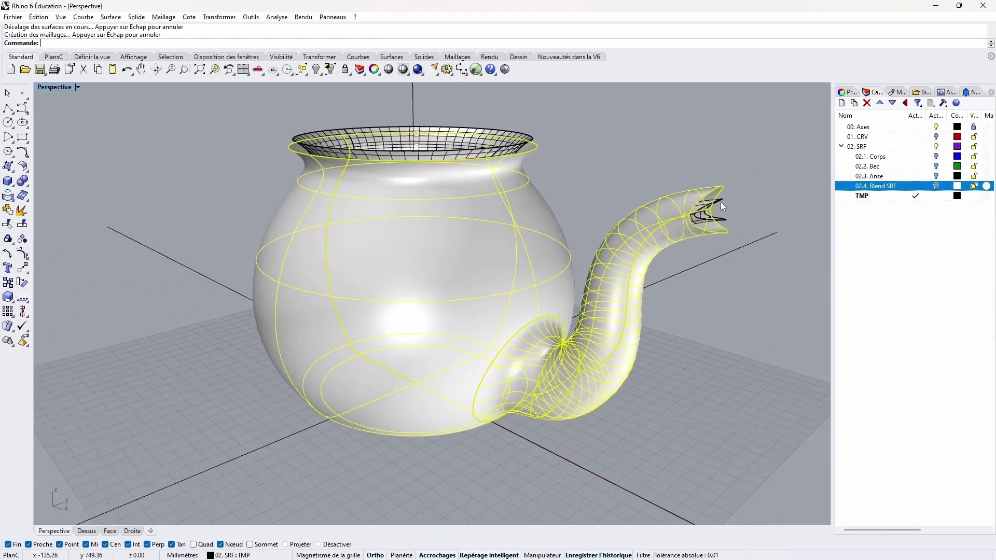
key(ctrl+z)
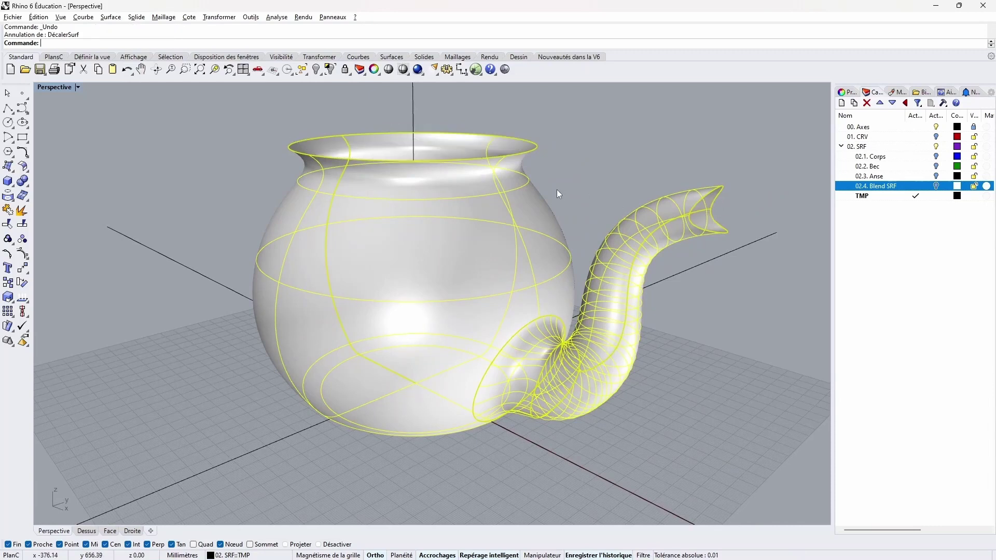
- Offset the teapot polysurface 2 mm inward with all directions flipped and the Solid option set to No
key(Return)
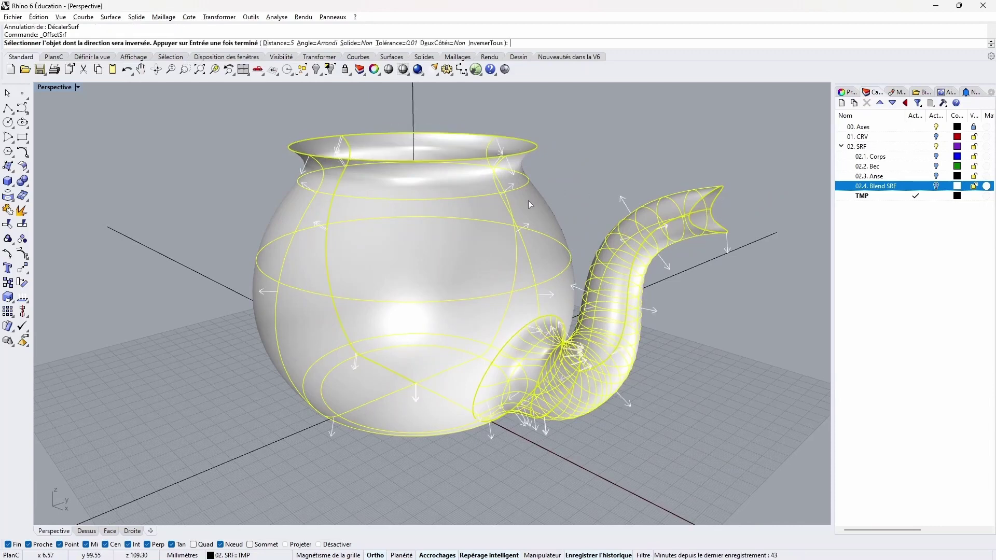
right_drag(528, 200, 709, 192)
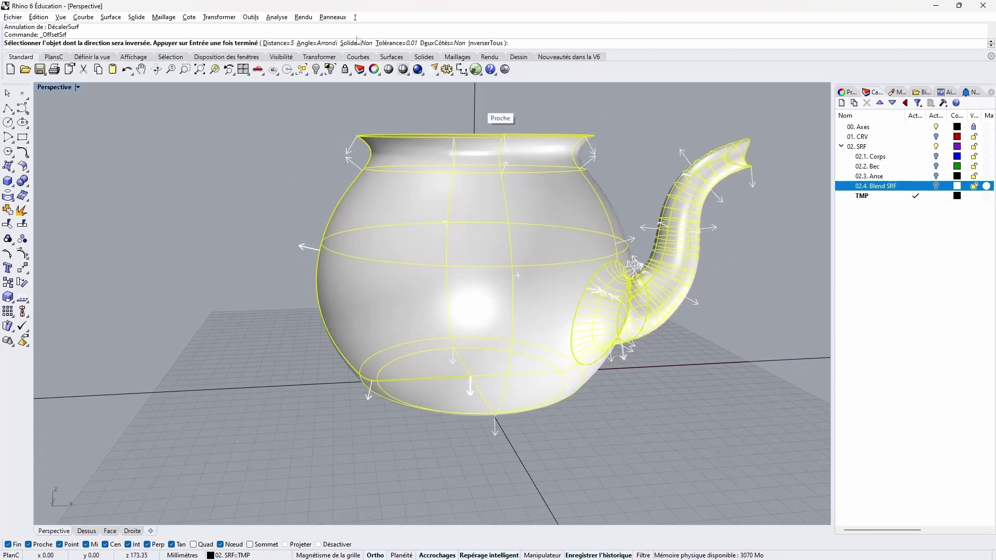
click(487, 43)
text(2)
key(Return)
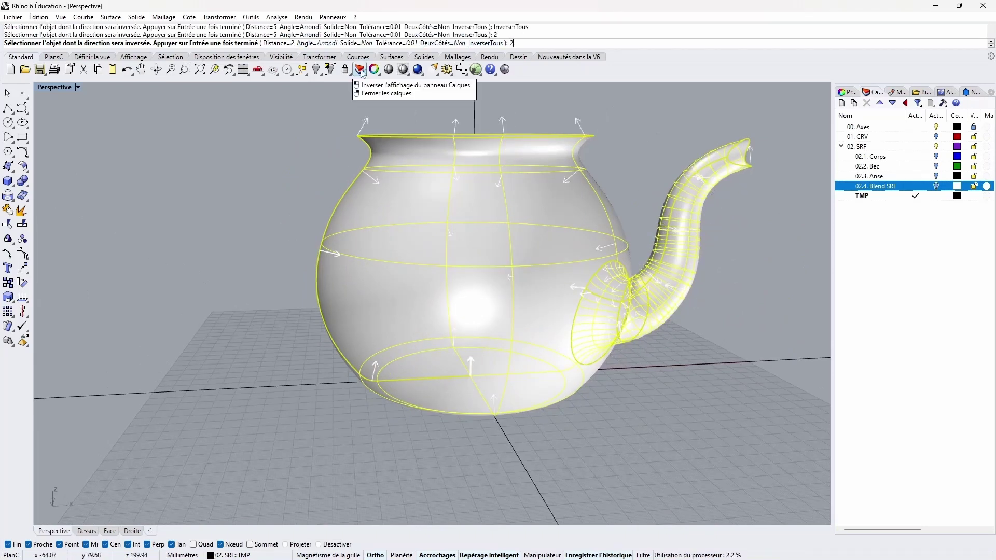
right_drag(372, 118, 407, 138)
key(Return)
right_drag(581, 171, 628, 177)
scroll(694, 220, up, 3)
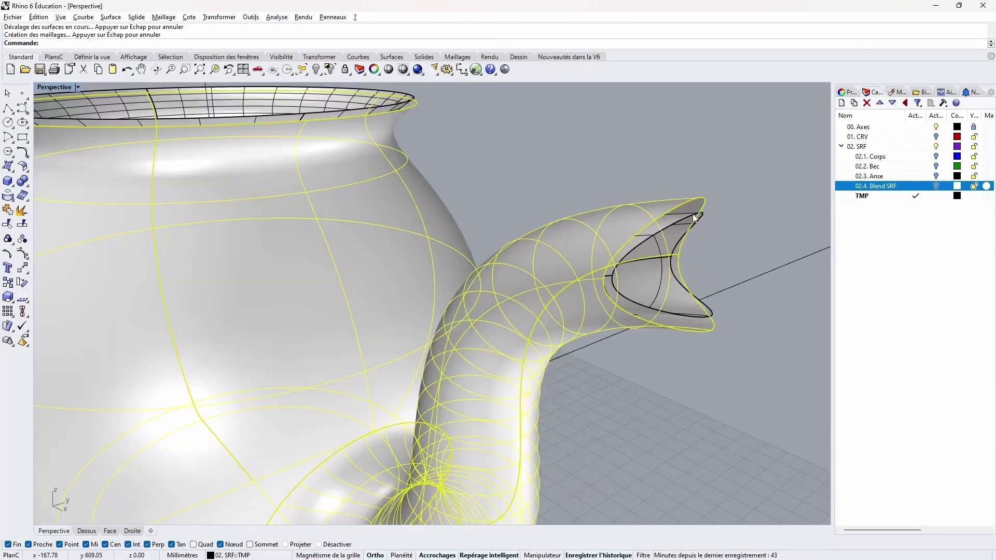
- Hide the outer joined teapot polysurface so that only its inward offset copy stays displayed
scroll(694, 220, down, 6)
right_drag(694, 220, 582, 278)
key(Escape)
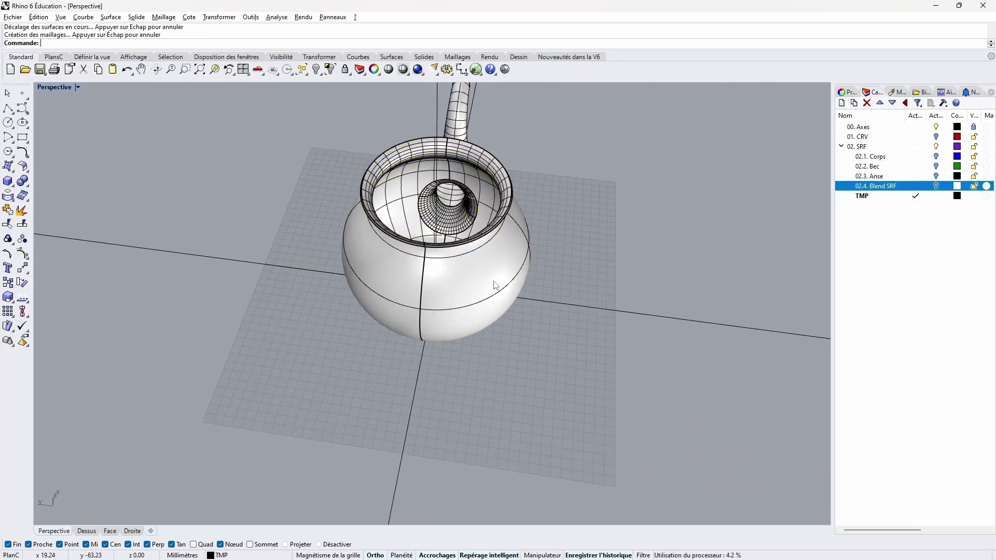
right_drag(522, 256, 519, 218)
click(519, 263)
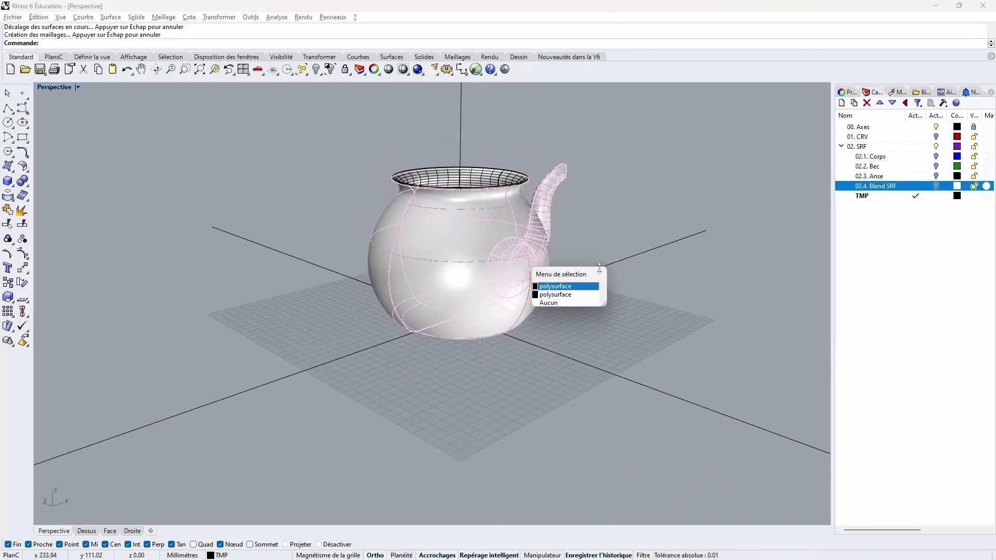
click(567, 289)
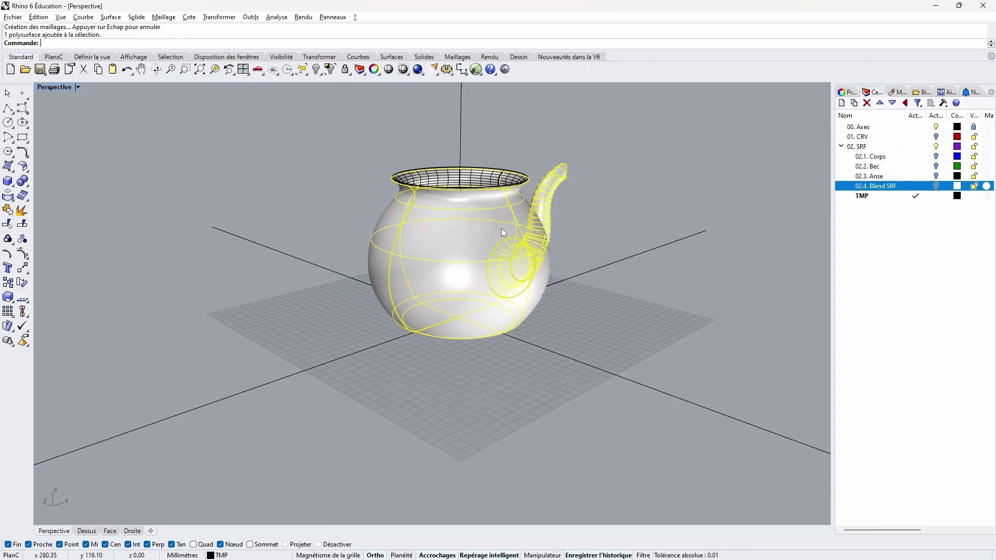
click(317, 70)
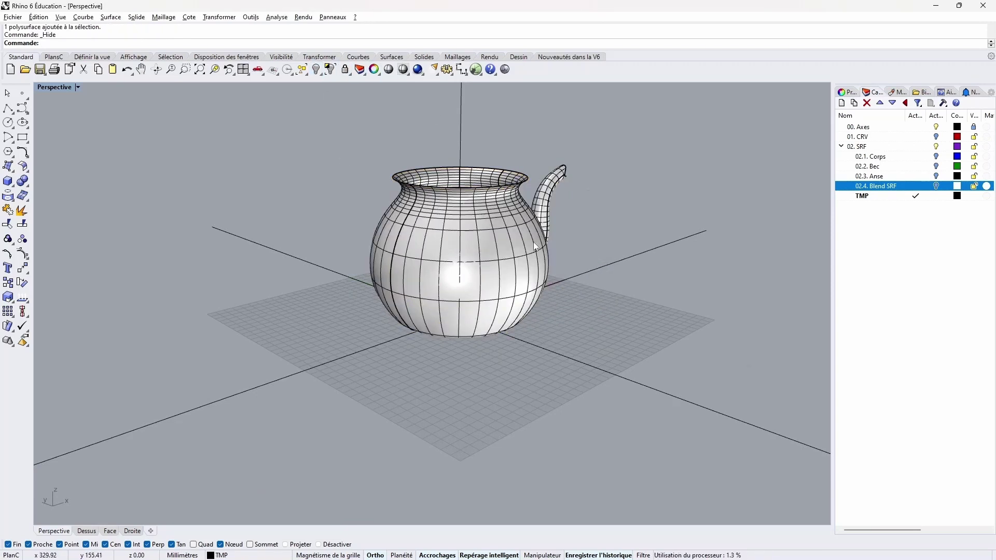
- Turn on the 02.4. Blend SRF, 02.3. Anse, 02.2. Bec and 02.1. Corps layers
right_drag(345, 157, 244, 236)
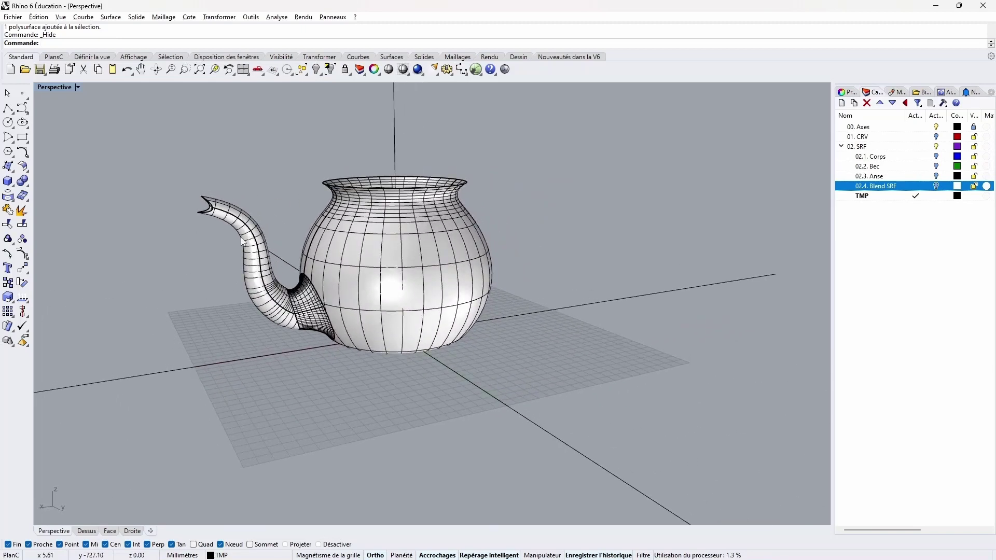
right_drag(358, 260, 447, 244)
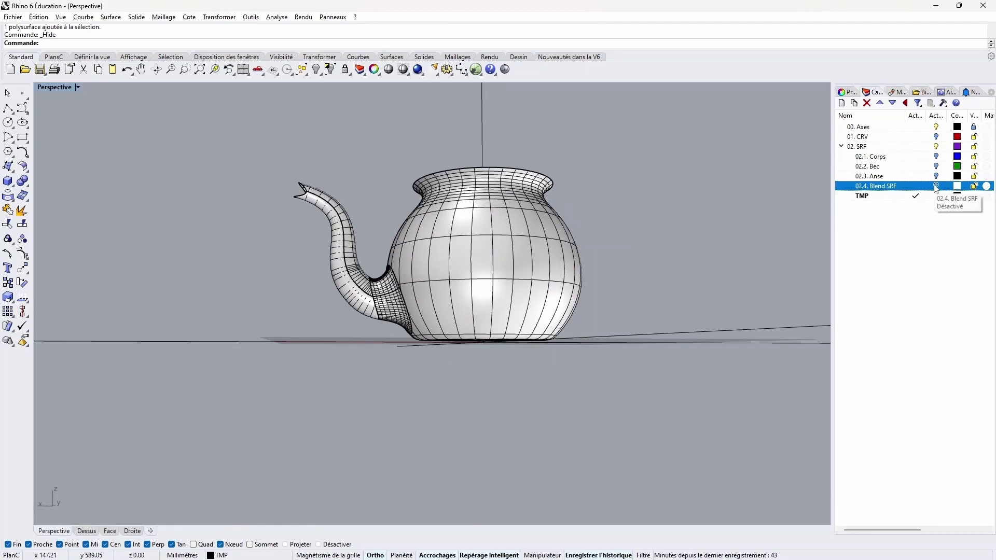
click(937, 186)
click(936, 177)
click(936, 166)
click(936, 157)
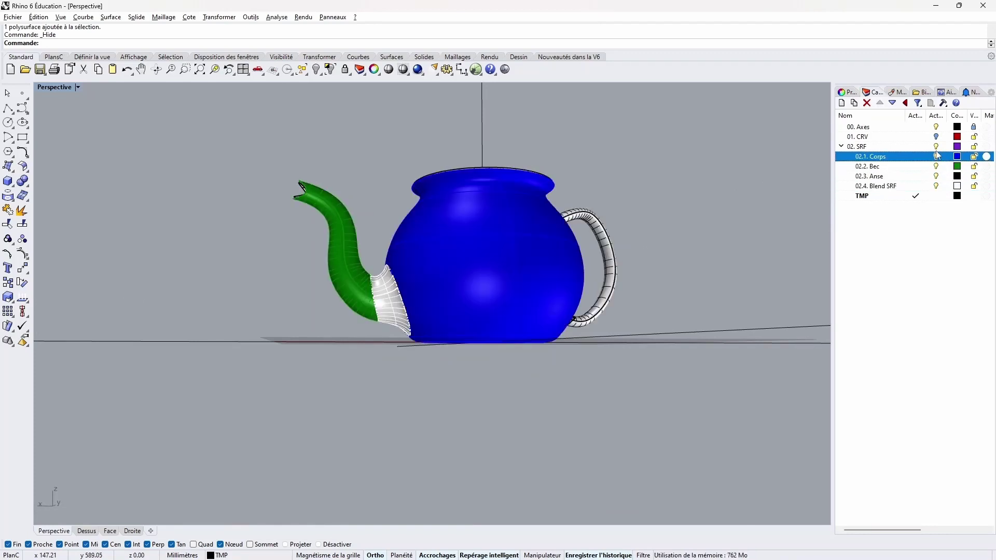
- Draw a straight polyline in the Face view from the rim end of the body profile to the inner offset's rim edge
right_drag(337, 233, 581, 238)
scroll(293, 258, up, 3)
scroll(574, 148, up, 5)
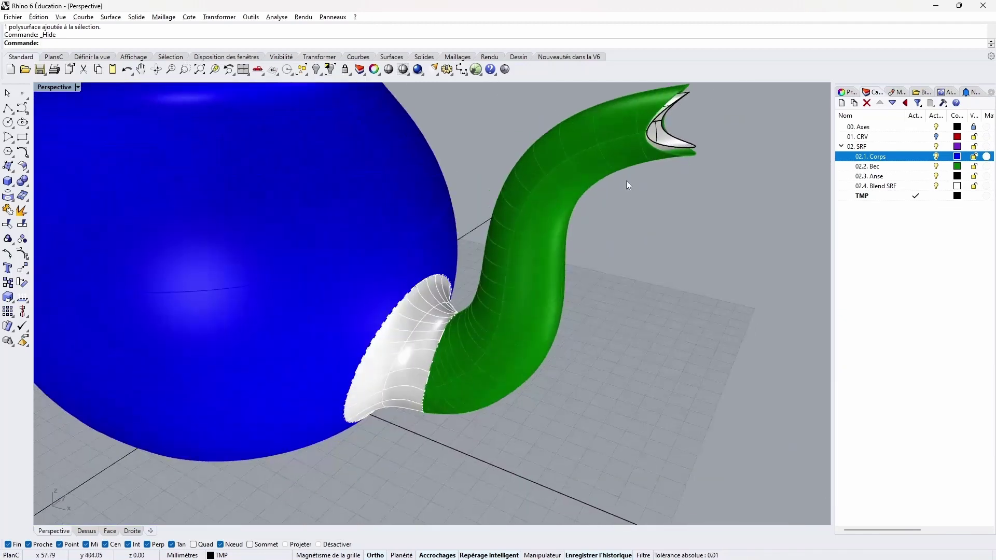
scroll(682, 221, down, 5)
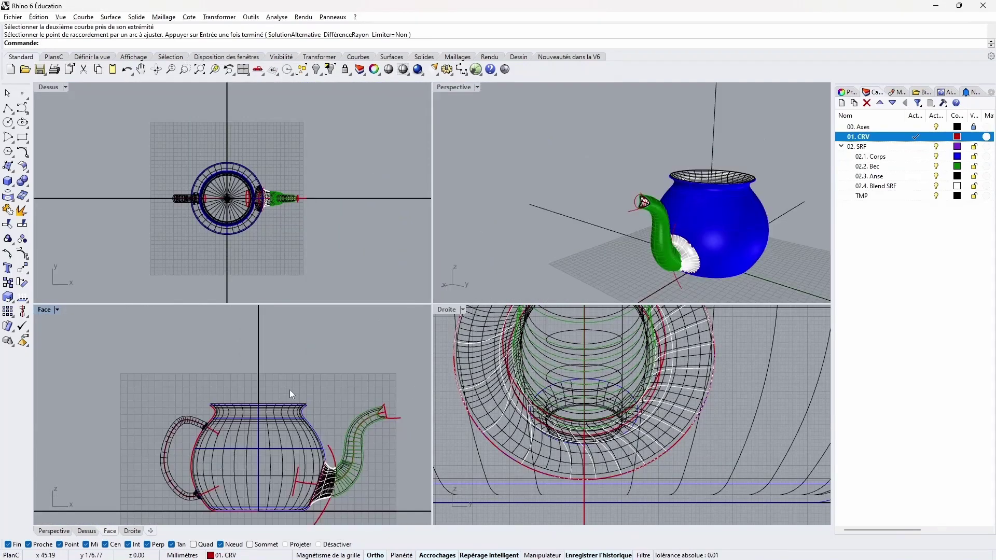
right_drag(752, 201, 663, 224)
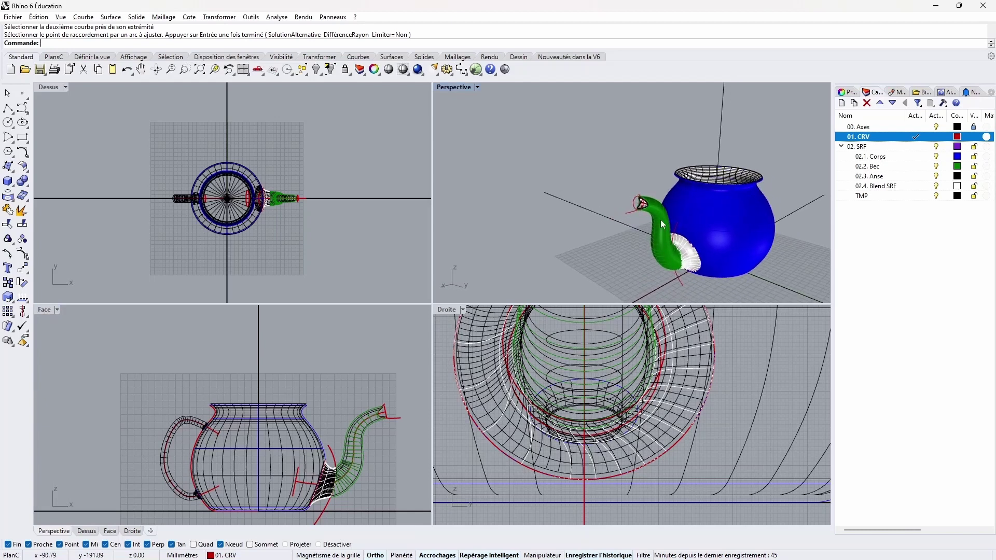
scroll(235, 432, up, 10)
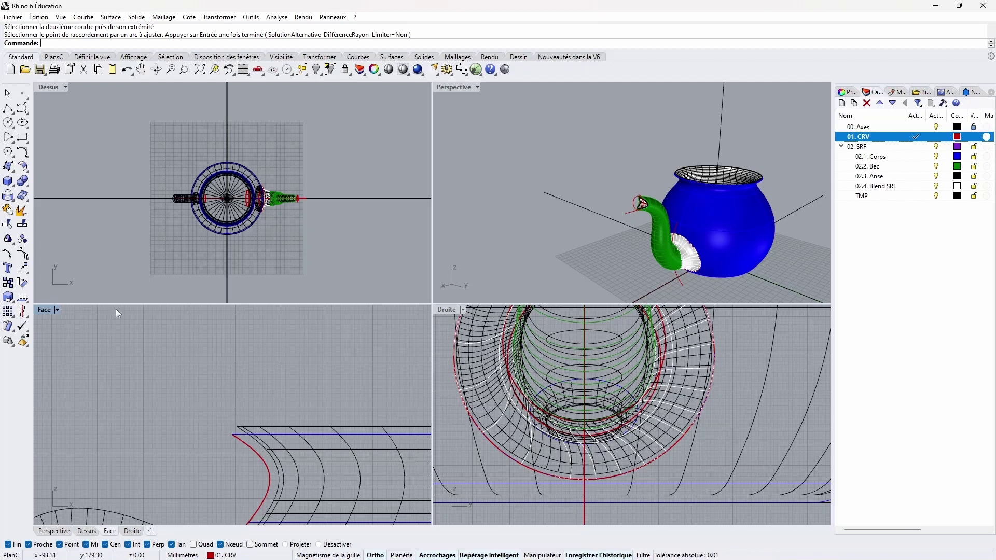
double_click(45, 309)
scroll(409, 311, up, 4)
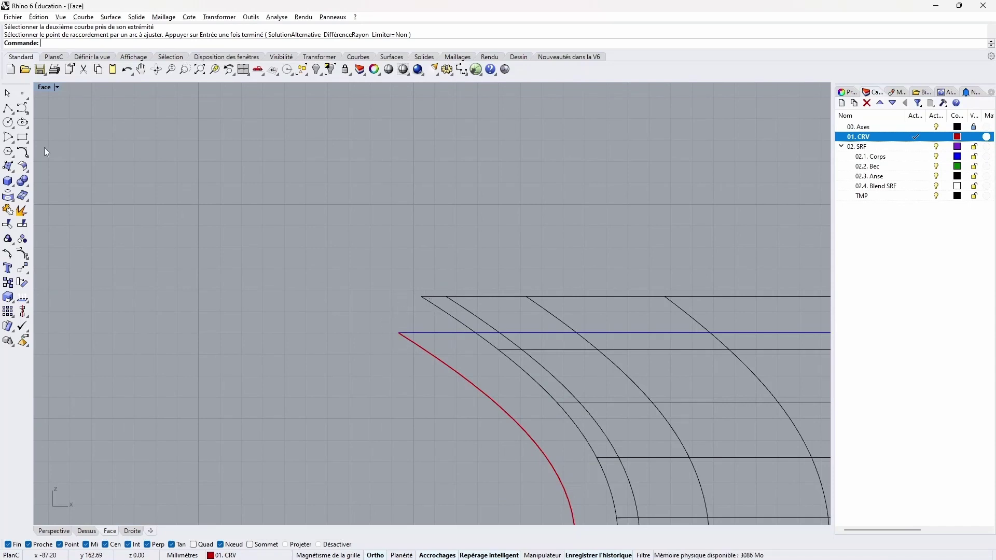
click(8, 108)
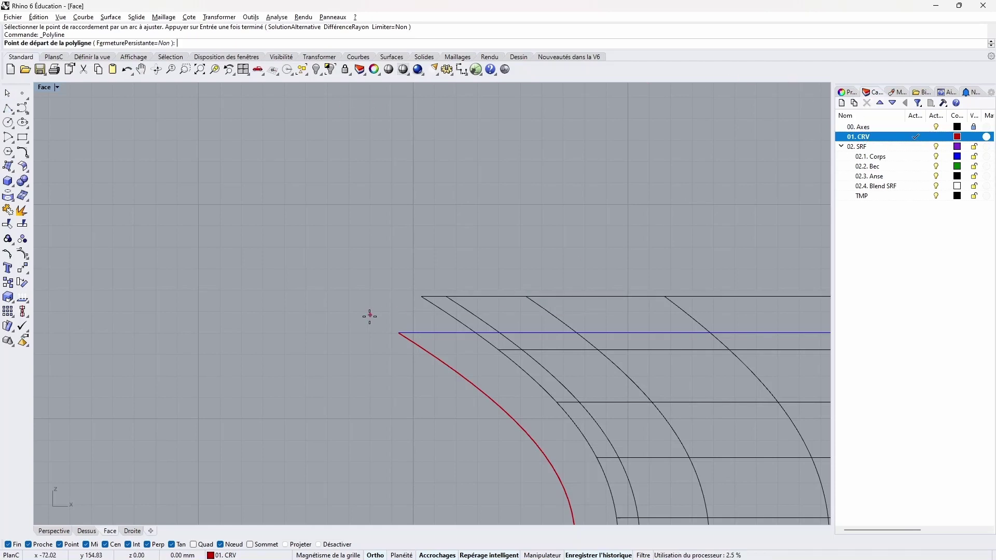
click(398, 333)
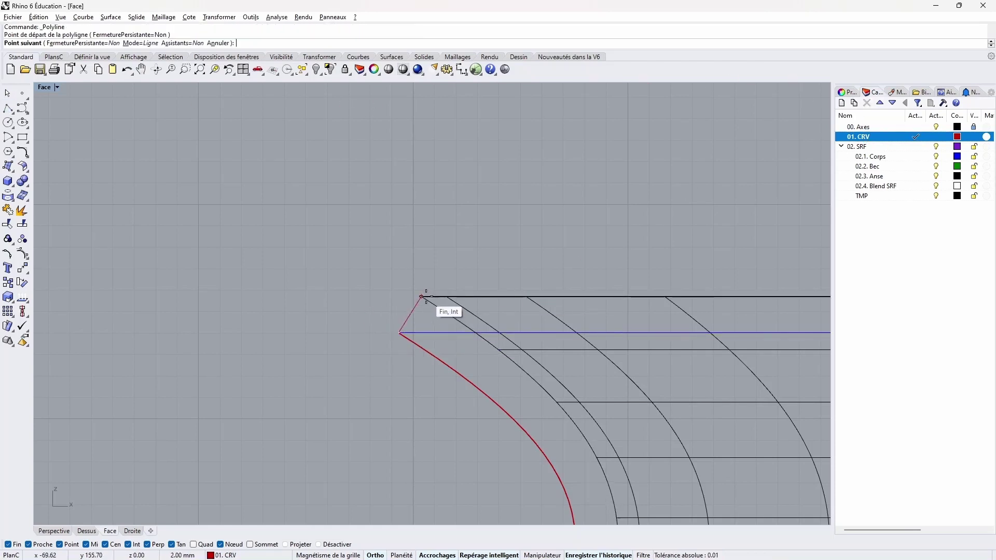
click(422, 297)
key(Return)
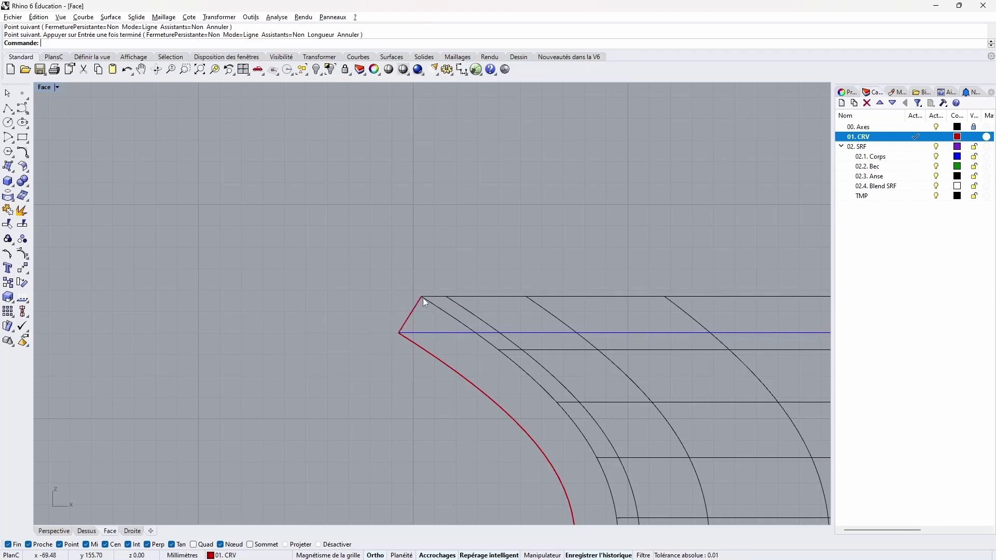
- Examine the short rim connecting line up close in the Dessus and Face views
click(413, 306)
double_click(45, 87)
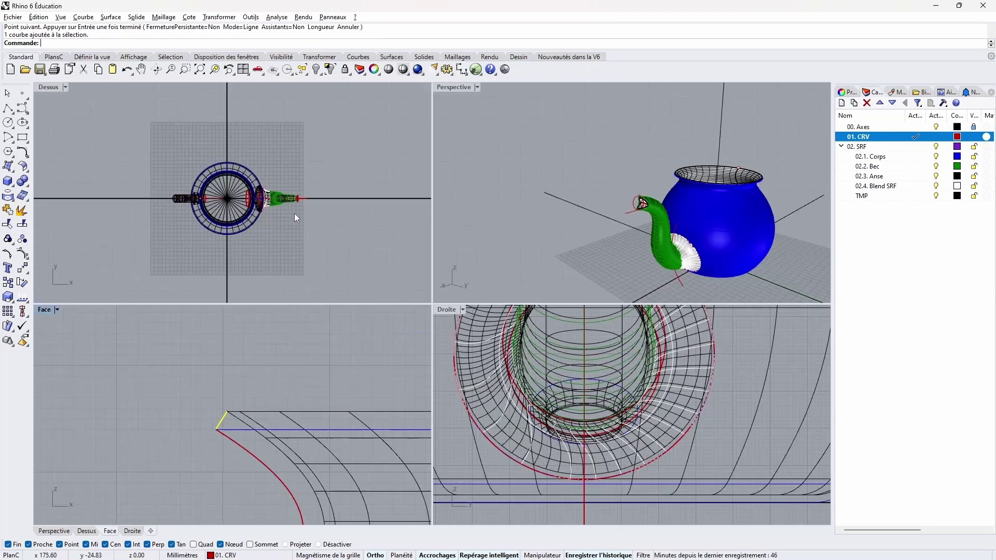
scroll(187, 195, up, 16)
scroll(254, 209, up, 10)
scroll(185, 182, up, 8)
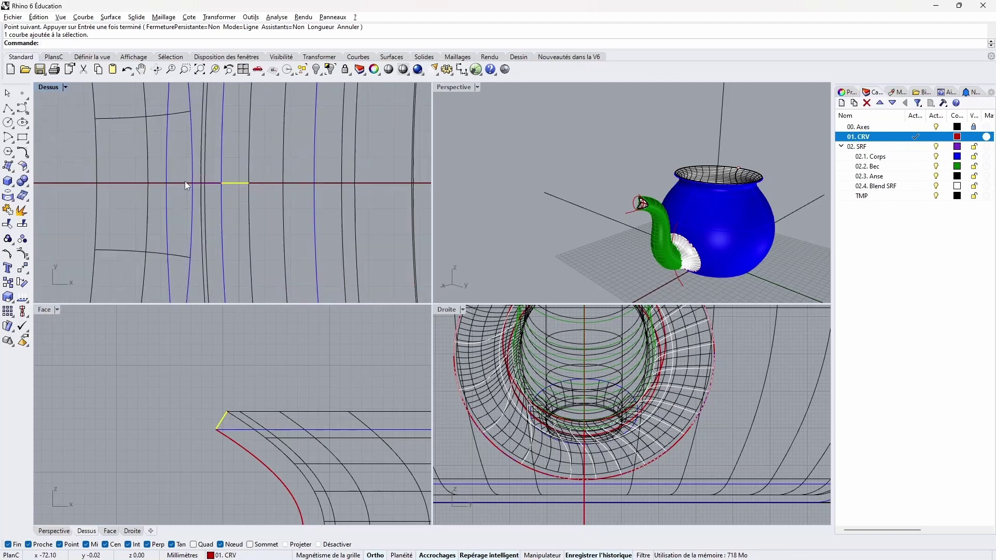
scroll(193, 184, up, 10)
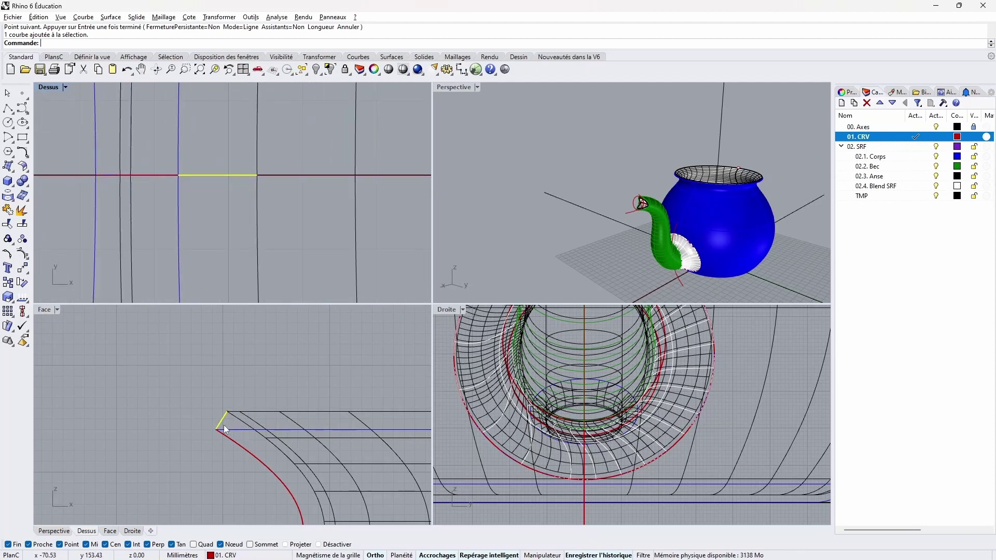
scroll(232, 411, up, 5)
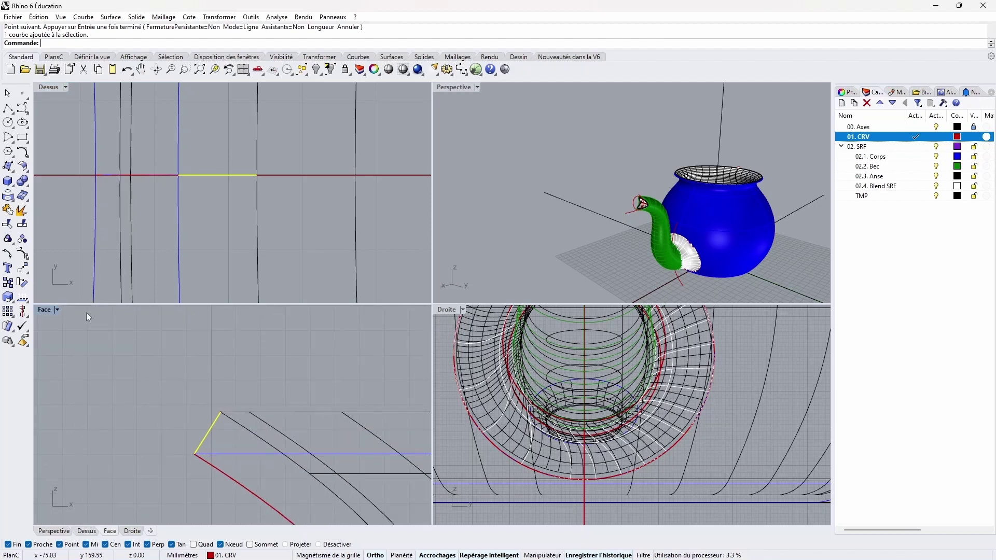
- Draw a 1 mm radius arc centred on the rim line's midpoint, from its outer end around to its inner end
double_click(45, 311)
key(Return)
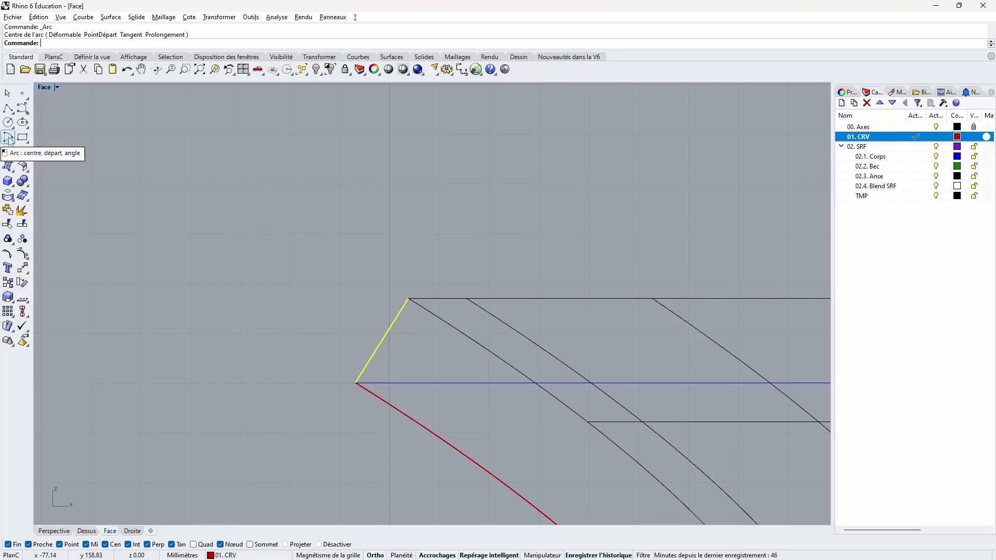
click(23, 151)
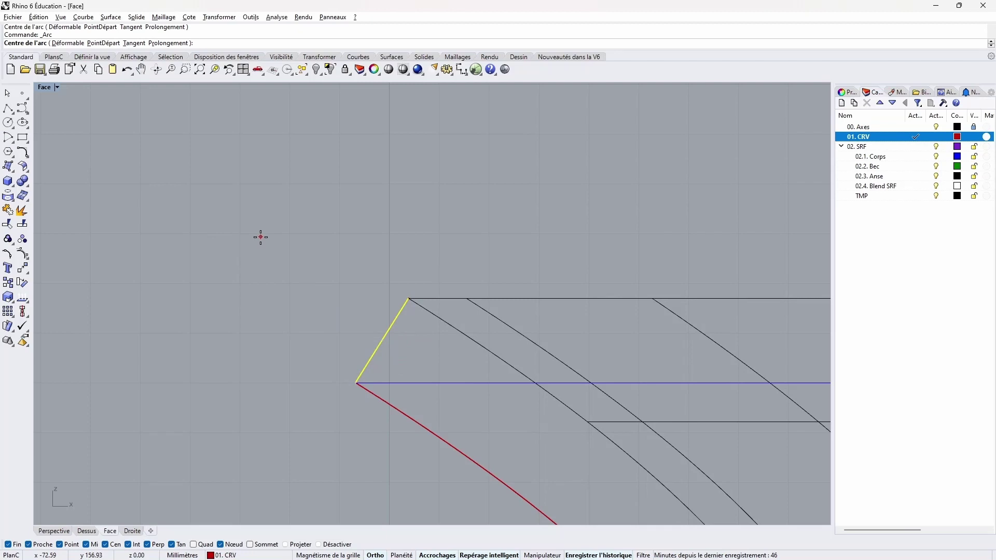
click(382, 339)
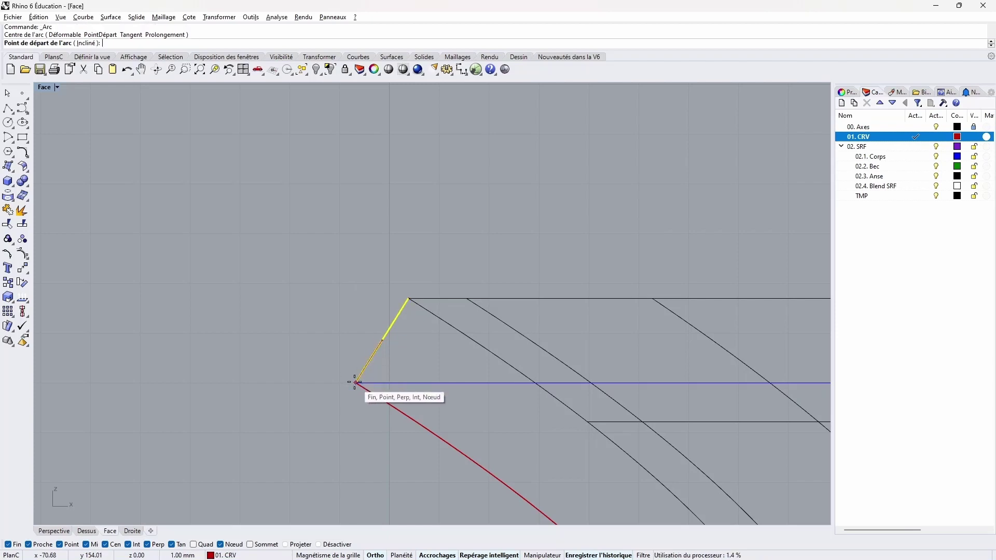
click(355, 383)
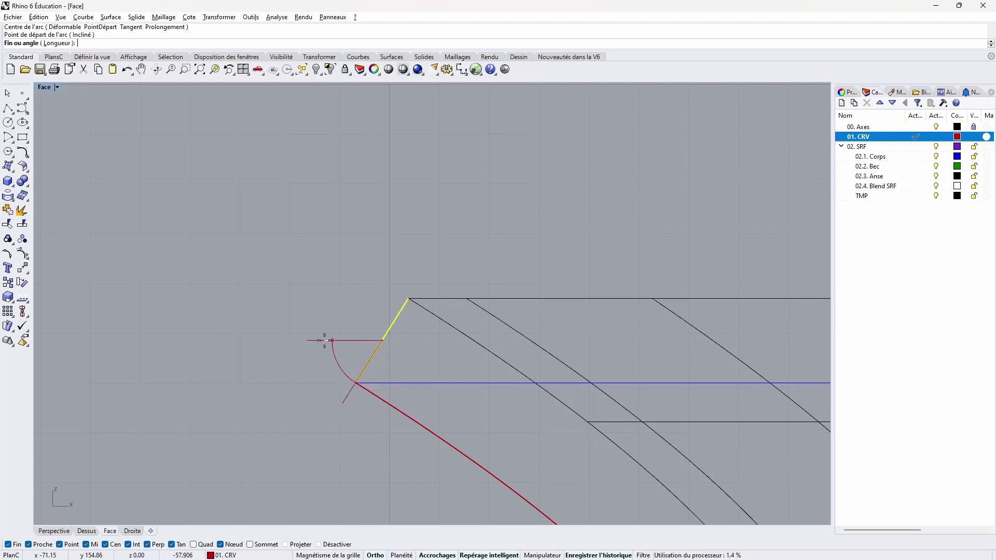
click(409, 299)
key(Escape)
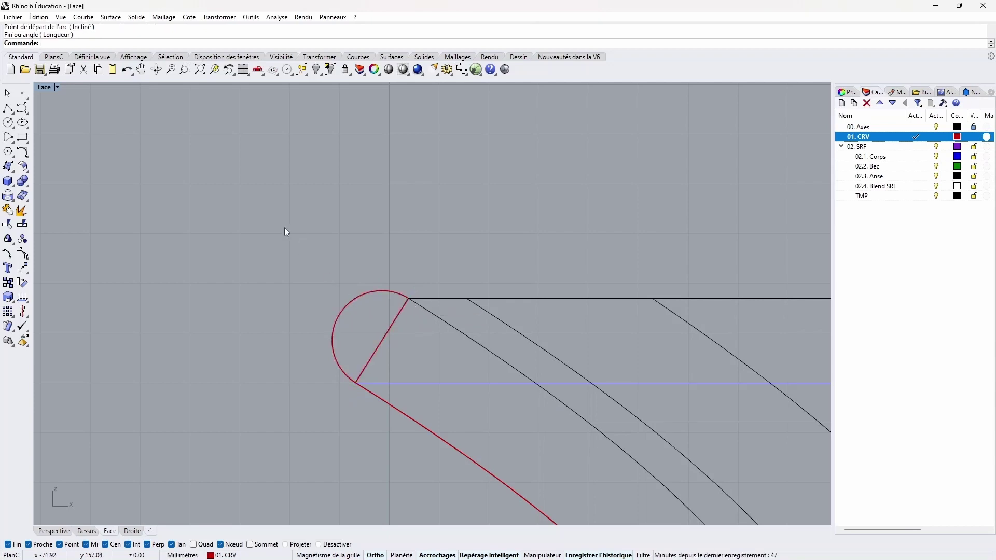
- Create a layer named "0.2.5. Racc. In-Out" below 02.4. Blend SRF and make it current
double_click(56, 89)
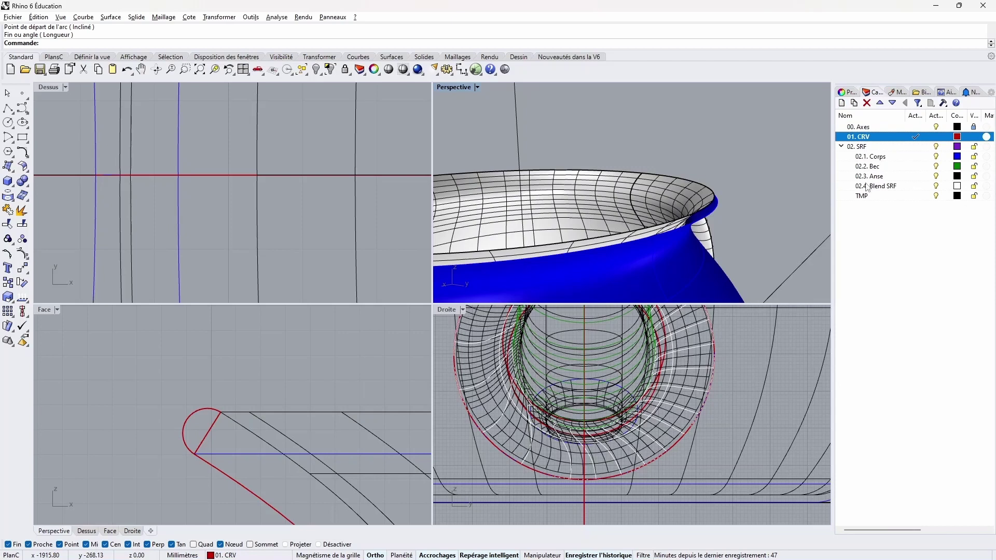
click(867, 188)
key(ctrl+n)
text(0.2.5. Racc. In-)
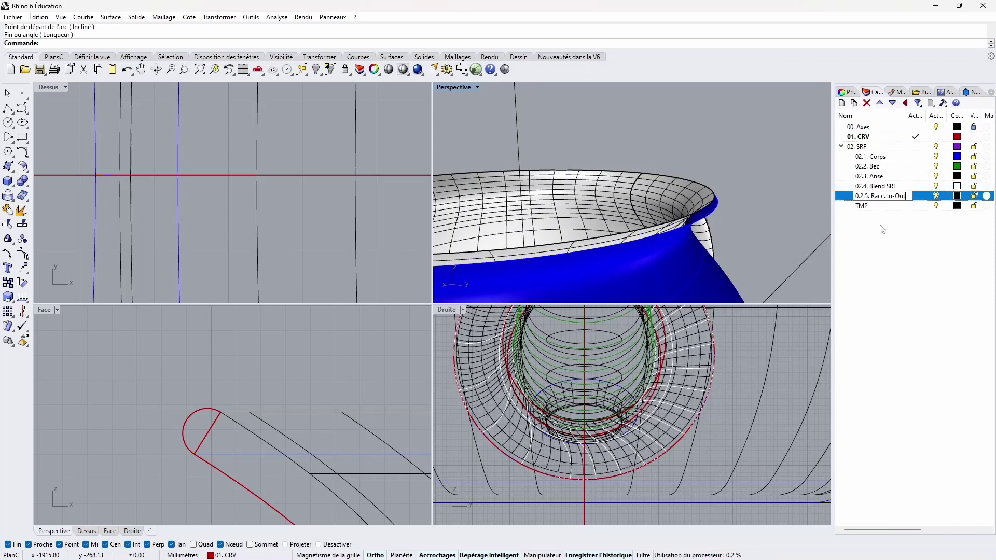
text(Out)
key(Return)
click(915, 196)
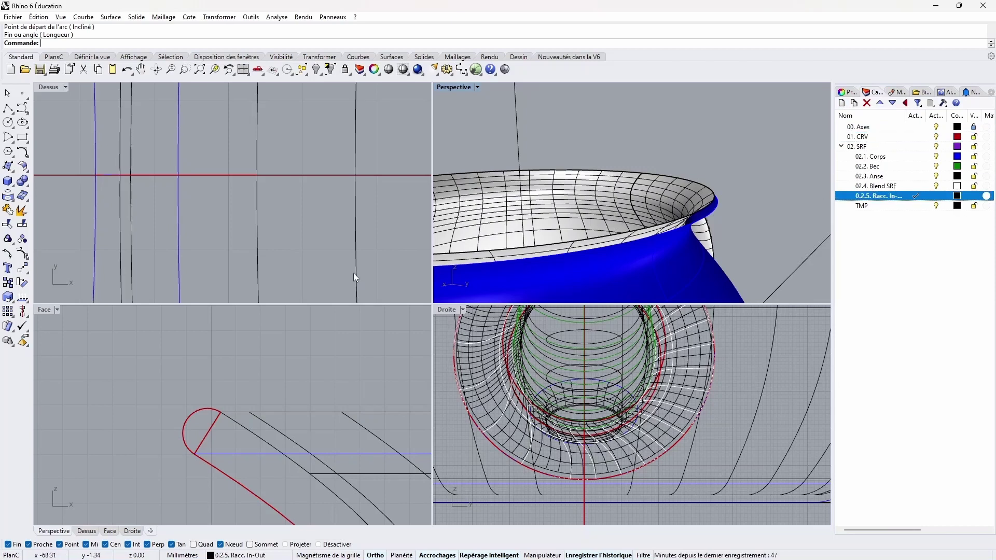
- Examine the rim arc in all views where it bridges the body and the inner offset
right_drag(622, 197, 429, 267)
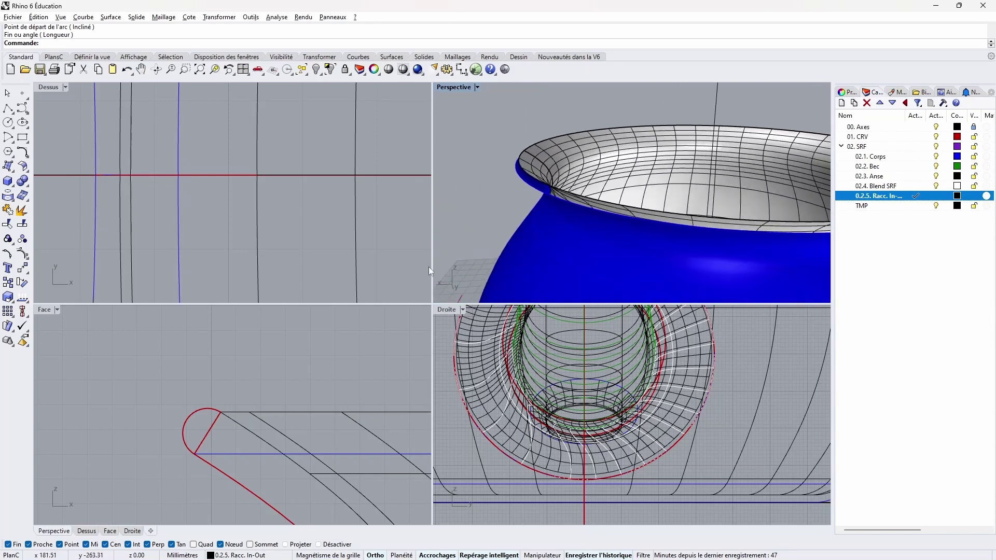
click(201, 408)
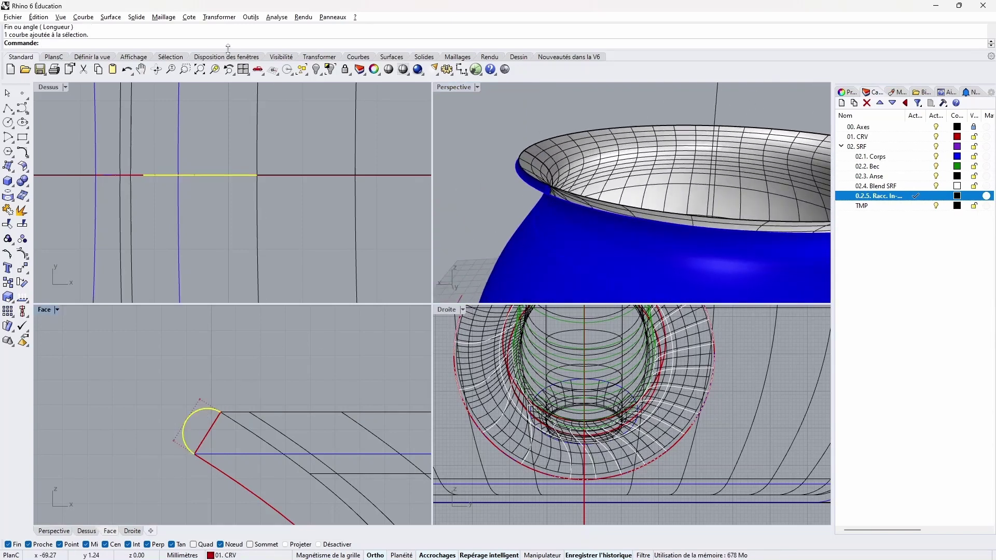
right_click(214, 69)
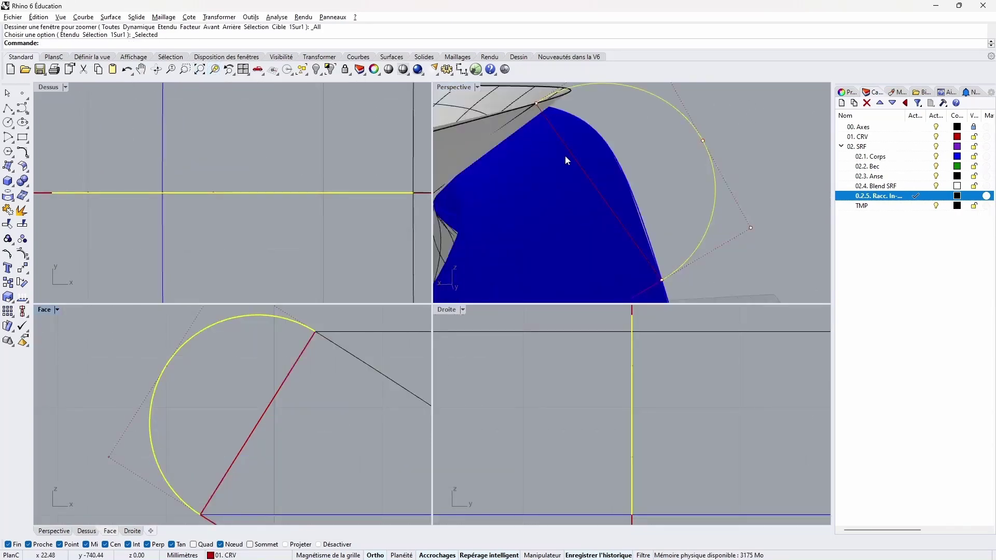
scroll(588, 170, down, 8)
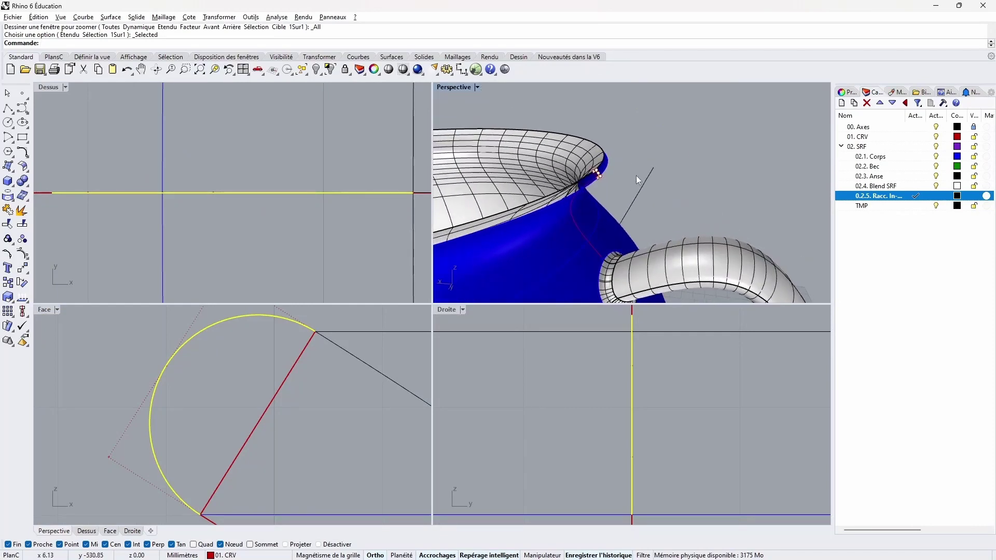
scroll(613, 173, up, 3)
click(667, 159)
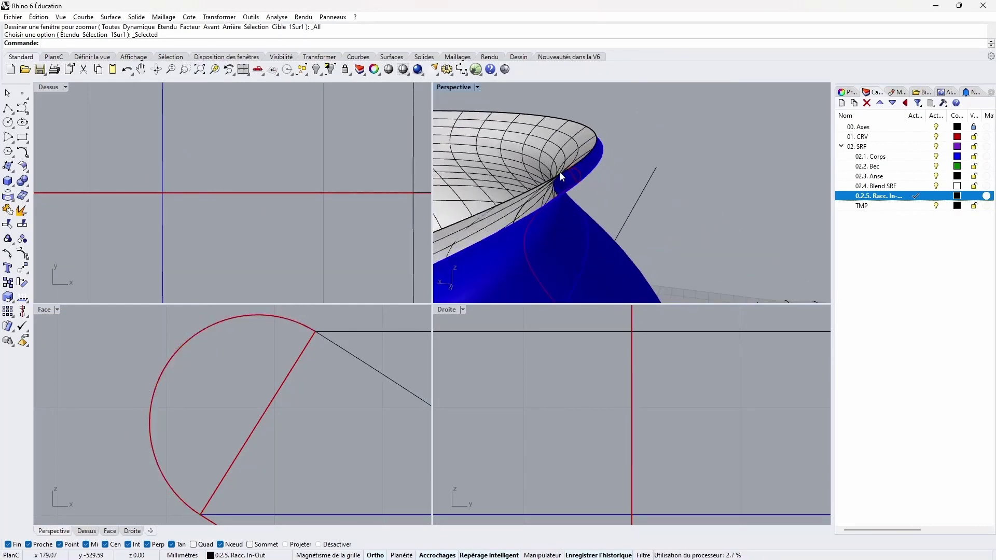
click(580, 174)
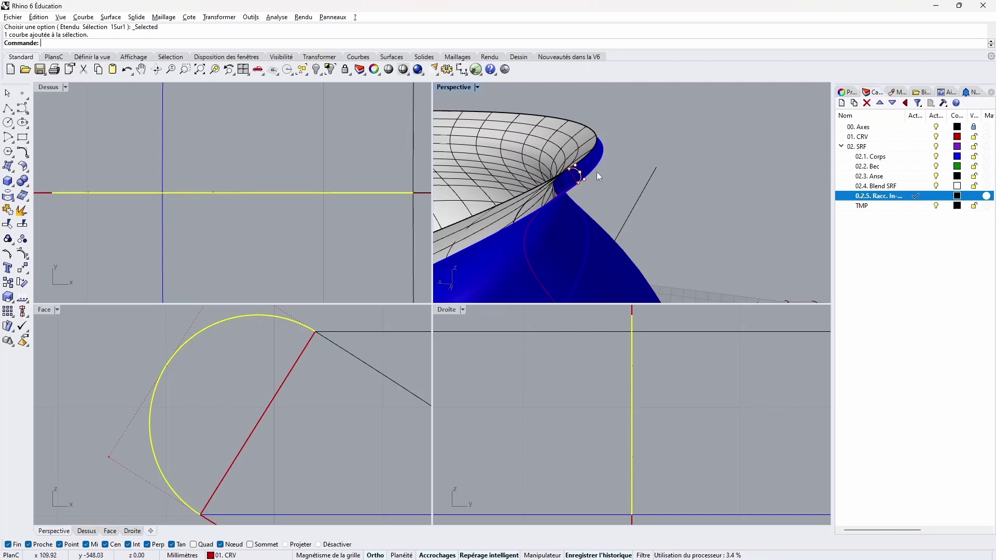
click(303, 245)
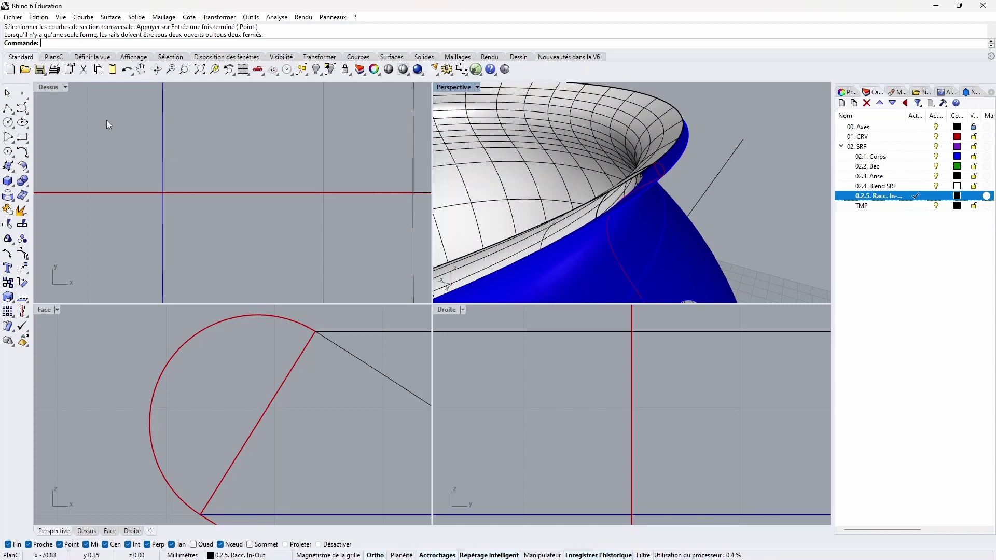
click(10, 168)
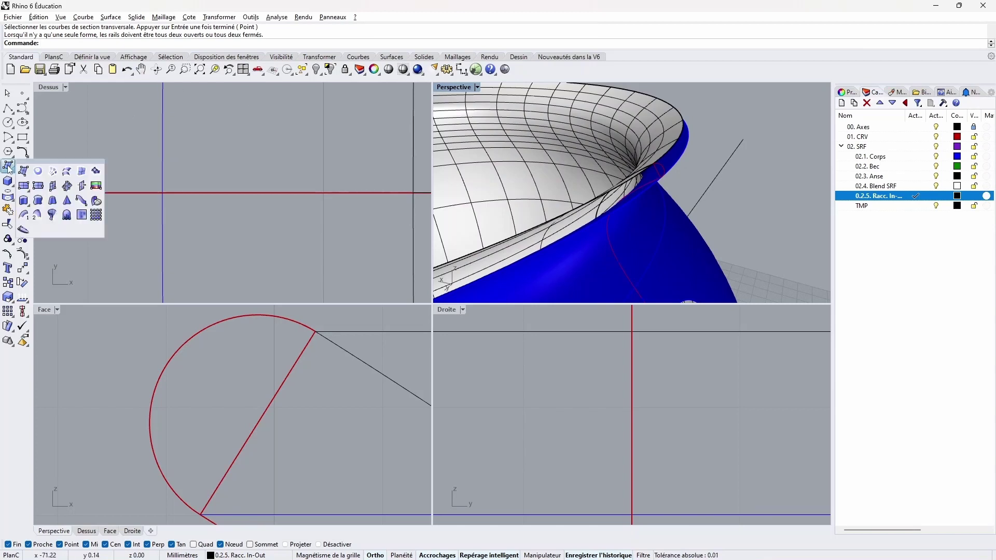
click(34, 215)
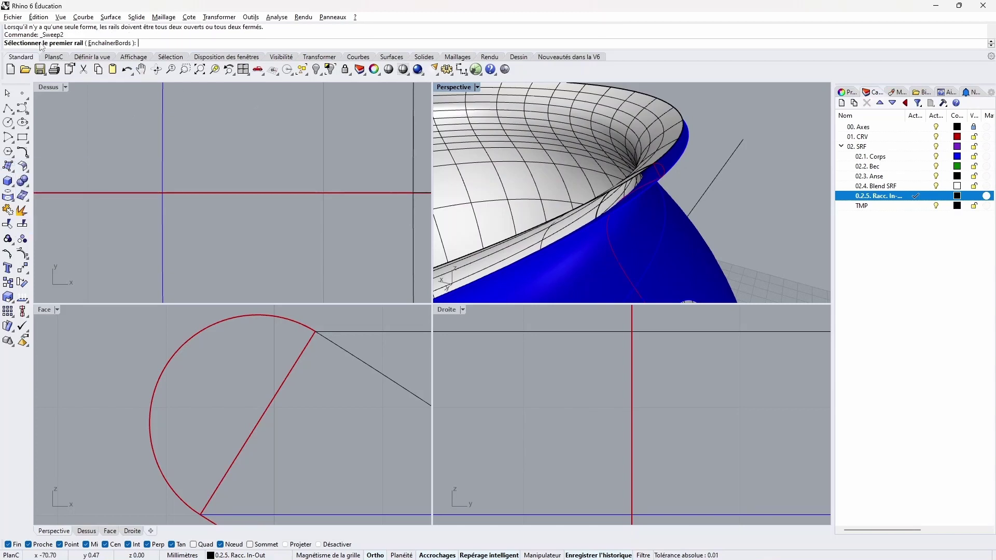
click(669, 156)
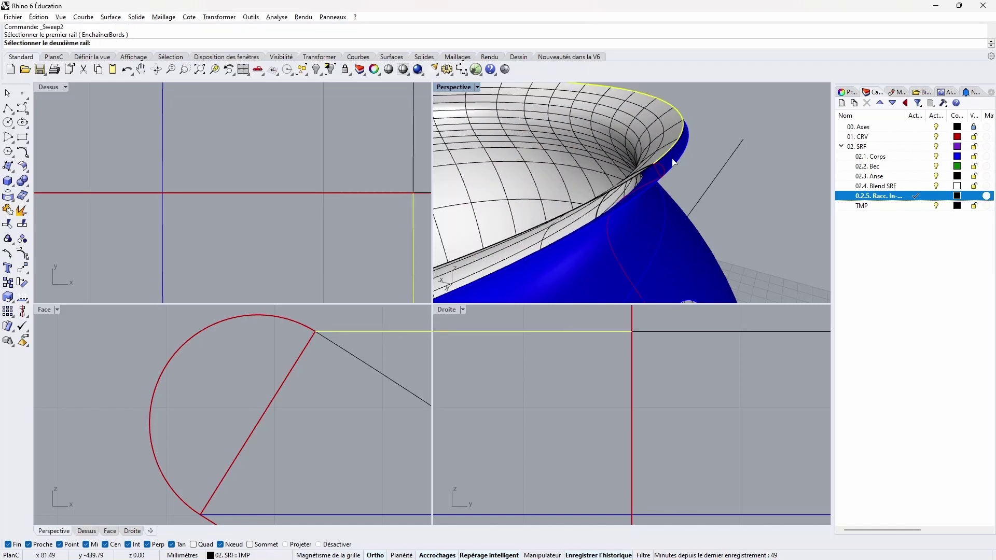
scroll(646, 164, down, 2)
scroll(471, 138, down, 1)
scroll(495, 146, down, 1)
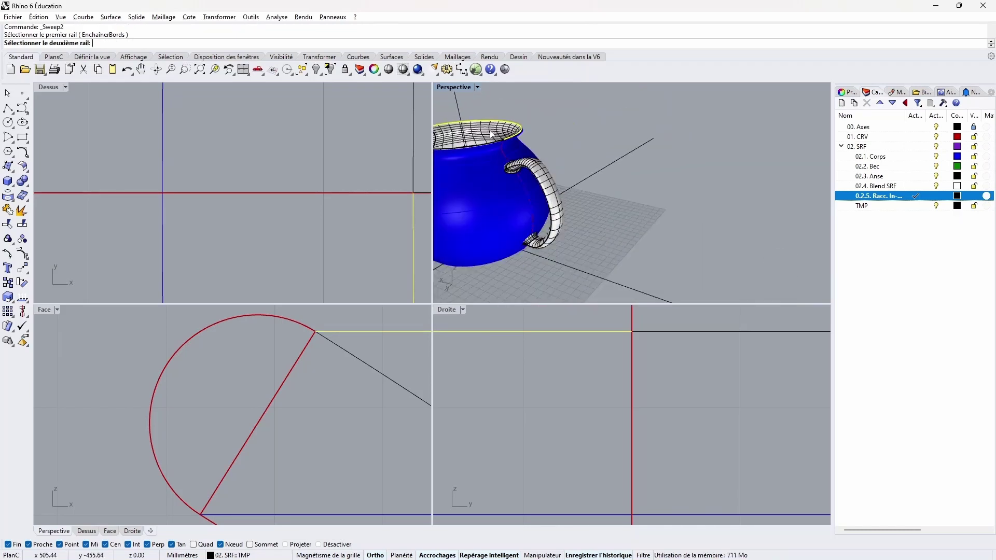
right_drag(498, 136, 617, 173)
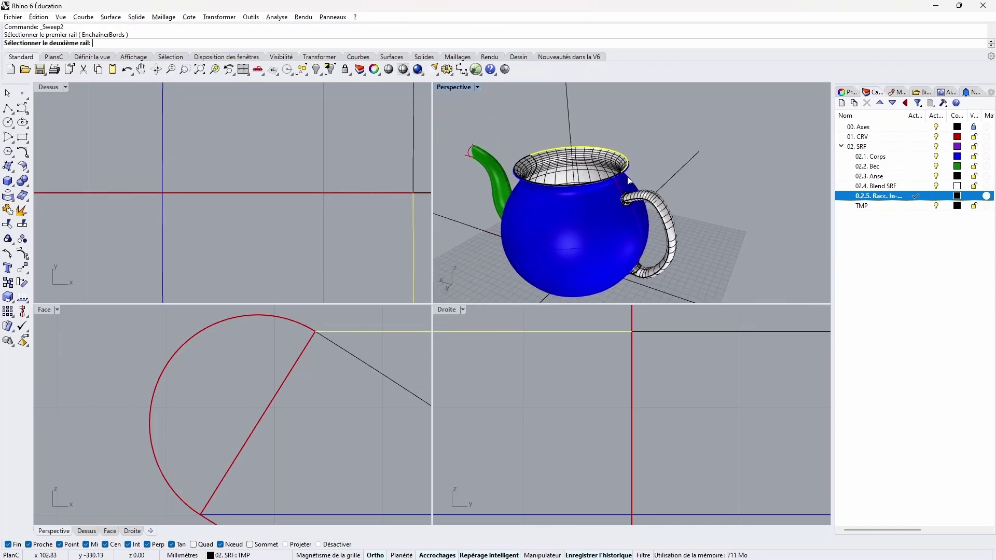
scroll(646, 178, up, 3)
scroll(596, 154, up, 2)
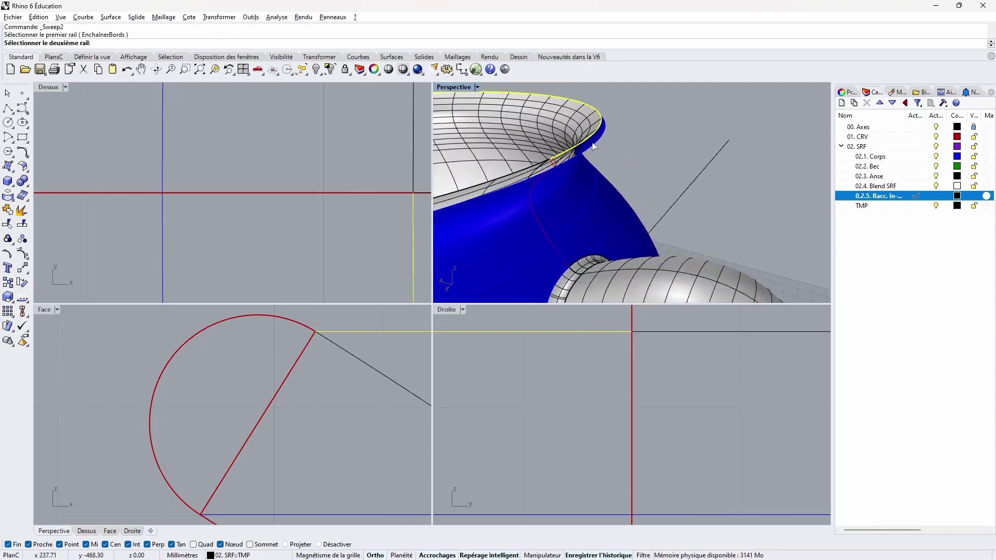
click(594, 147)
scroll(597, 151, down, 3)
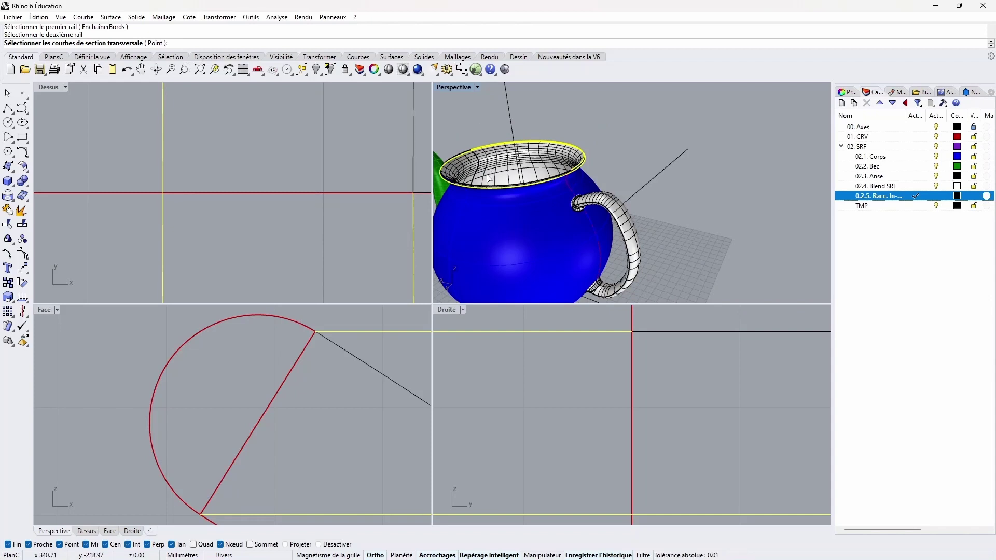
key(Escape)
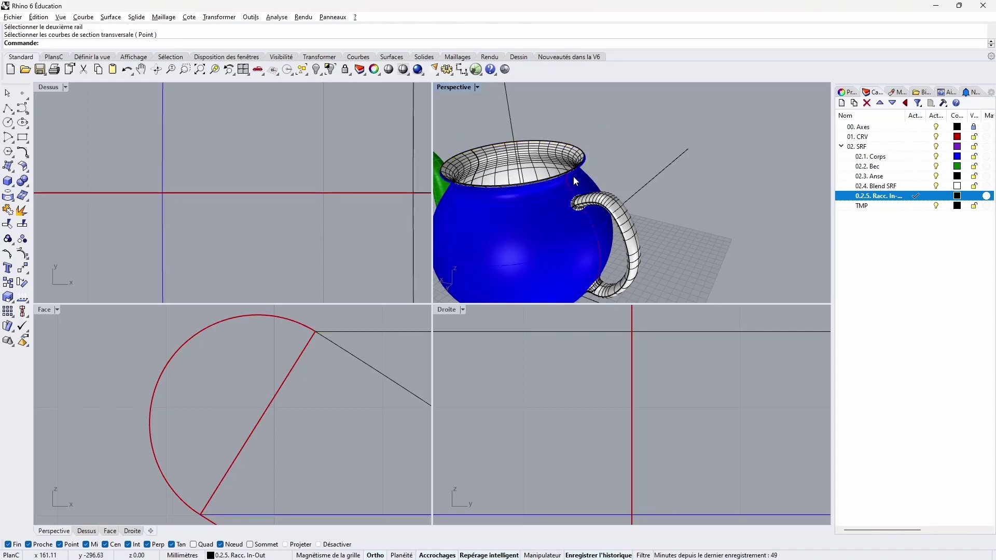
- Create a sublayer named "01.1. bord rond" under 01. CRV and set its colour to Orange
click(865, 138)
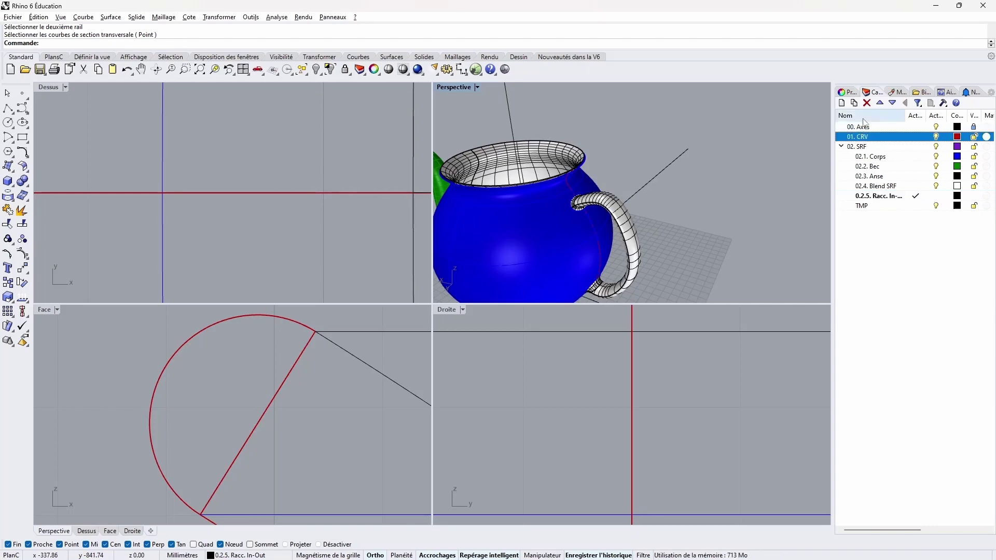
click(842, 103)
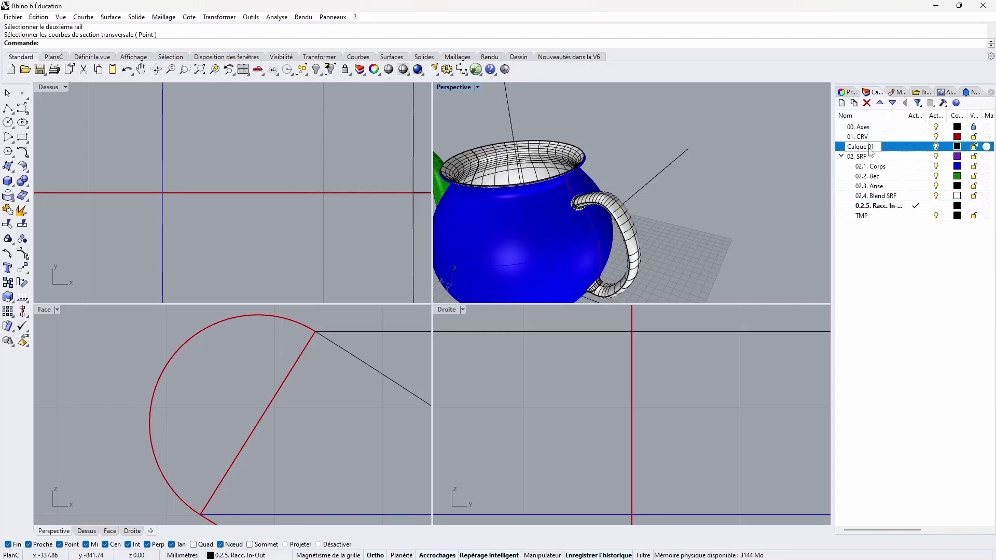
key(BackSpace)
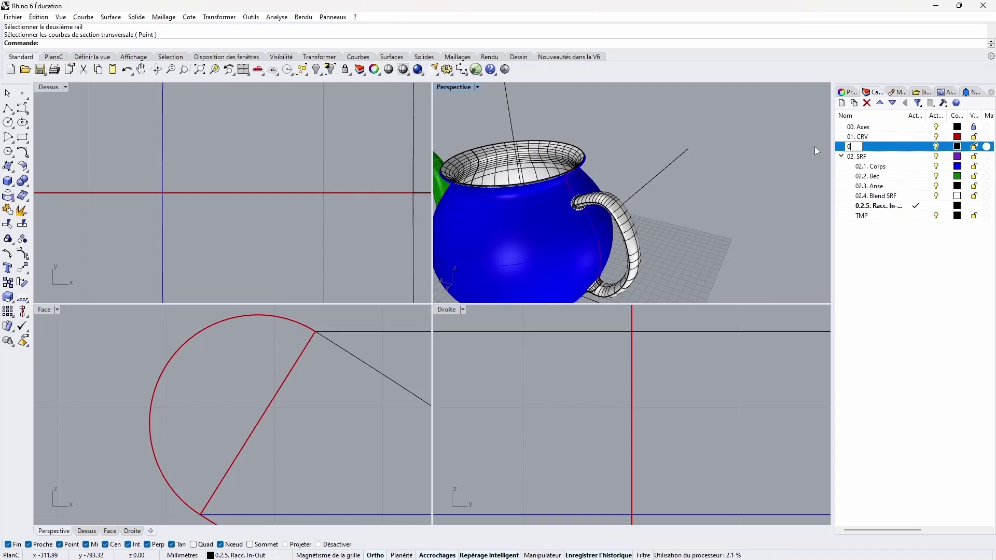
text(01.1. bord rond)
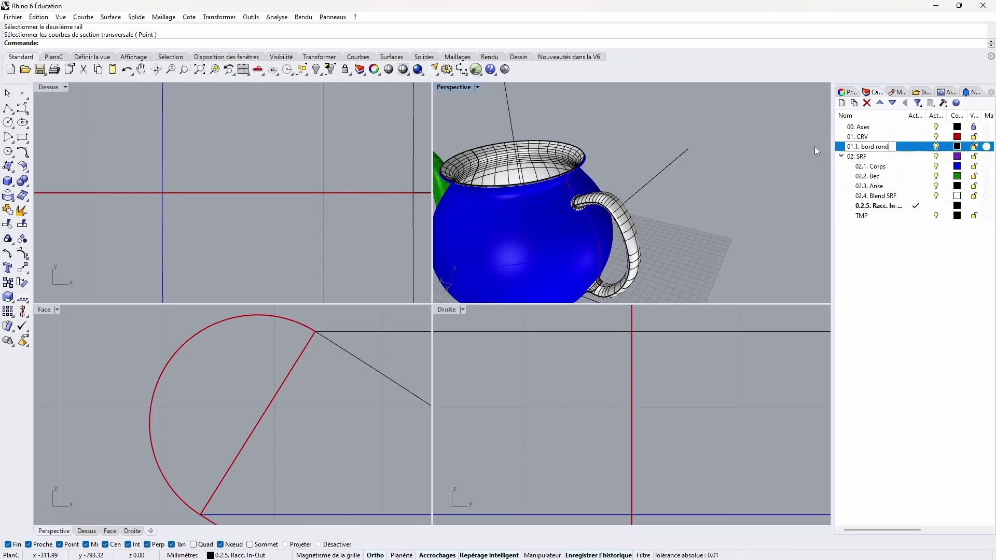
key(Return)
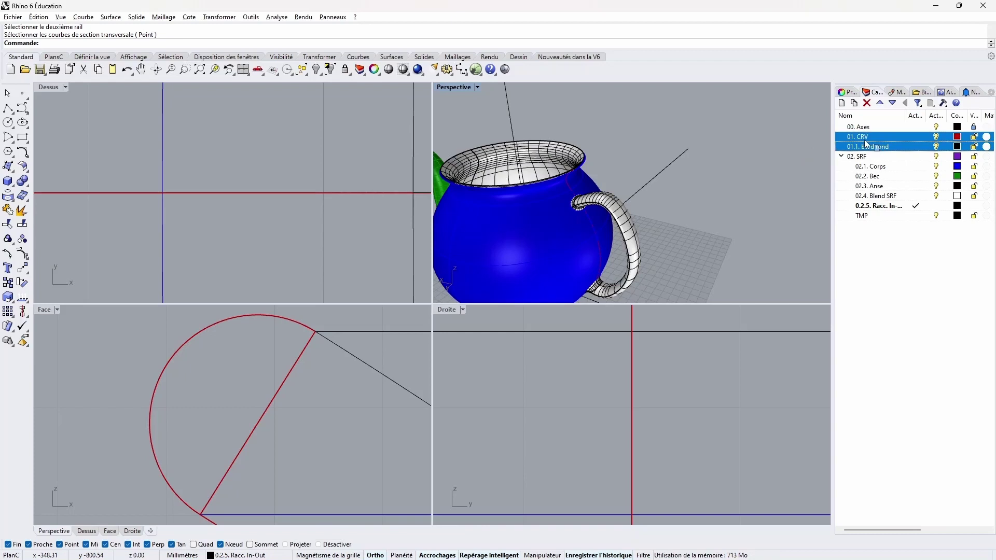
click(957, 146)
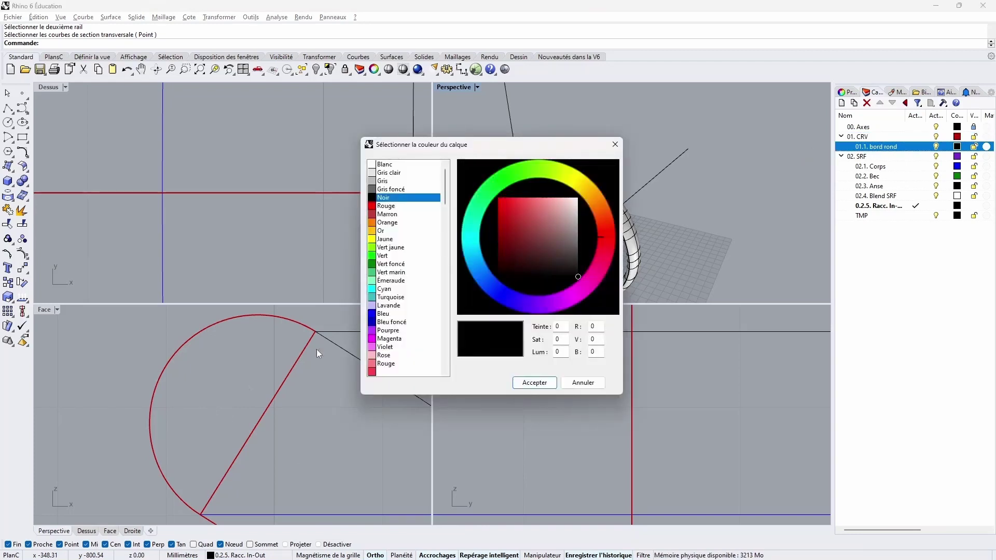
click(392, 223)
click(537, 382)
- Move the rim arc onto the 01.1. bord rond layer
click(222, 325)
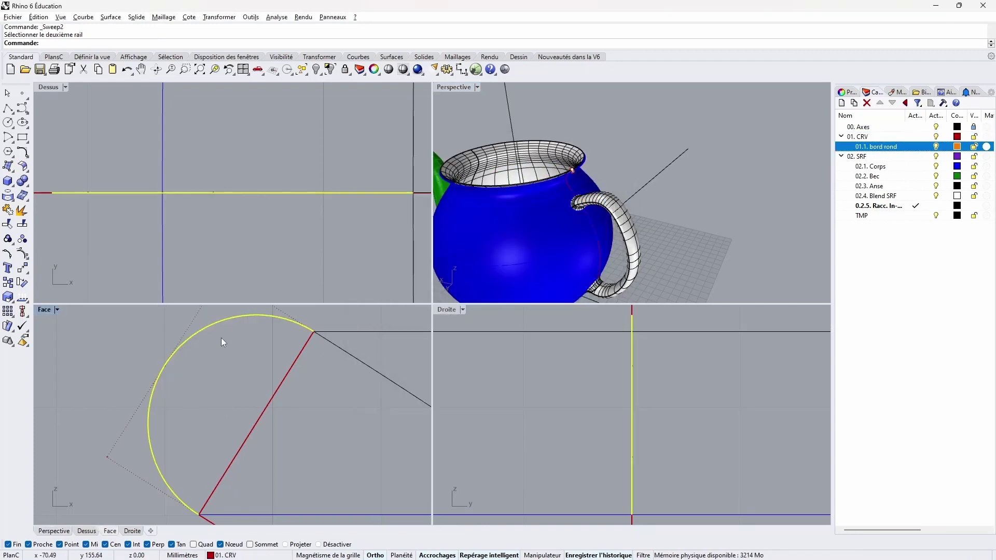
right_click(895, 147)
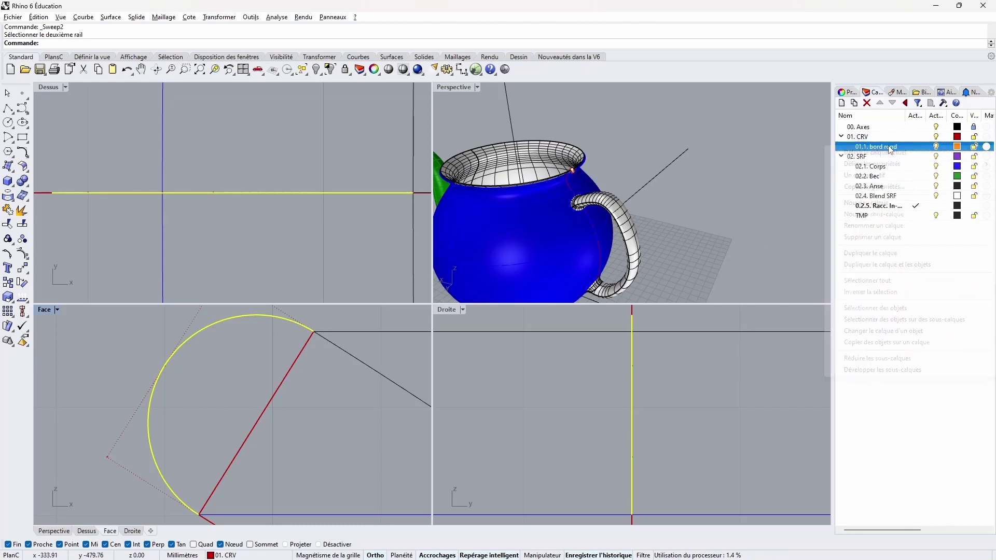
click(886, 330)
- Duplicate the inner and outer rim edges as curves and move them to the 01.1. bord rond layer
double_click(453, 86)
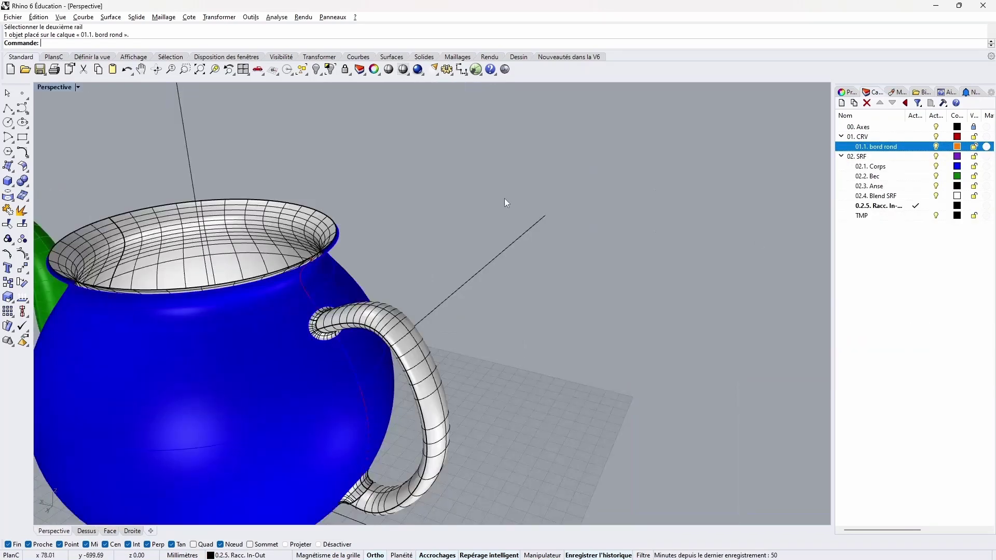
scroll(312, 251, up, 7)
right_drag(452, 224, 617, 251)
click(8, 196)
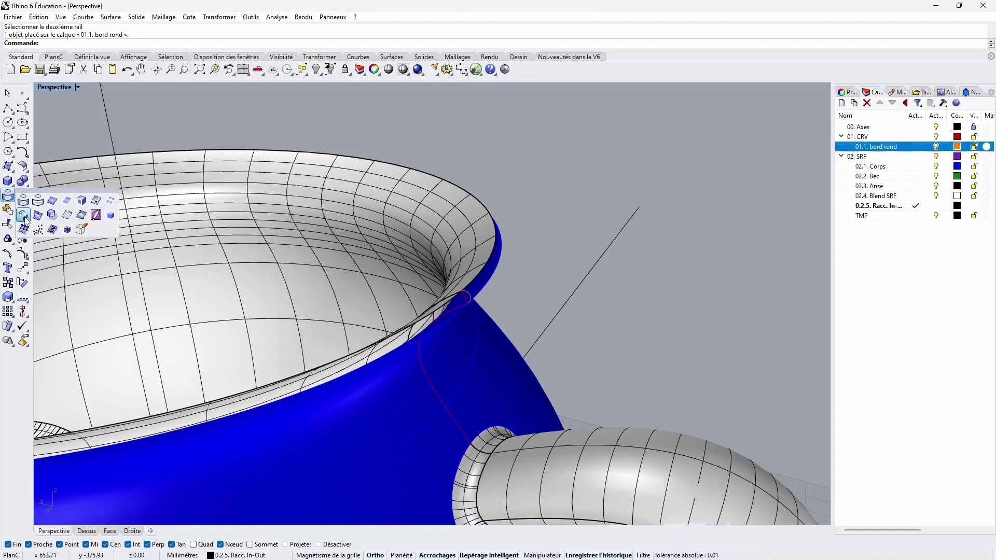
click(52, 201)
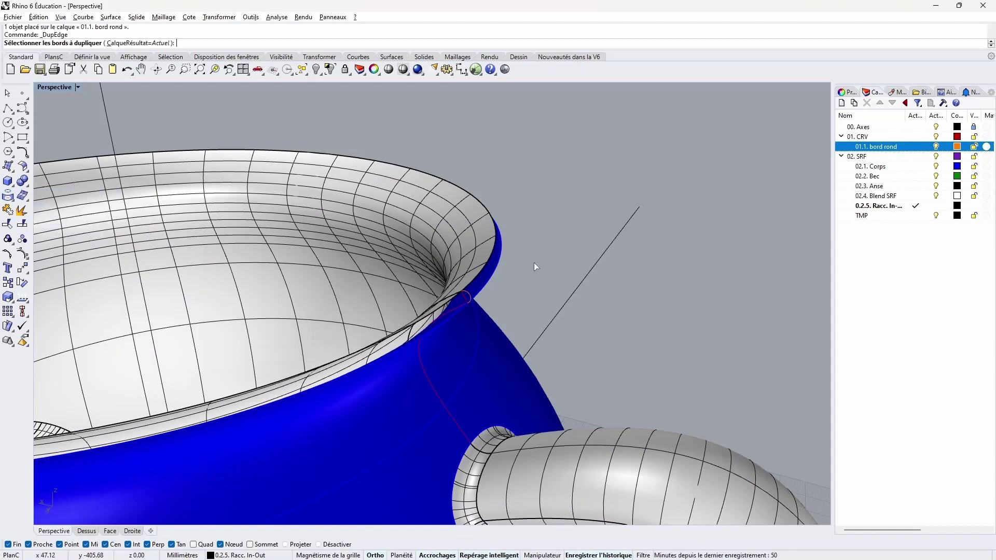
click(491, 259)
key(Return)
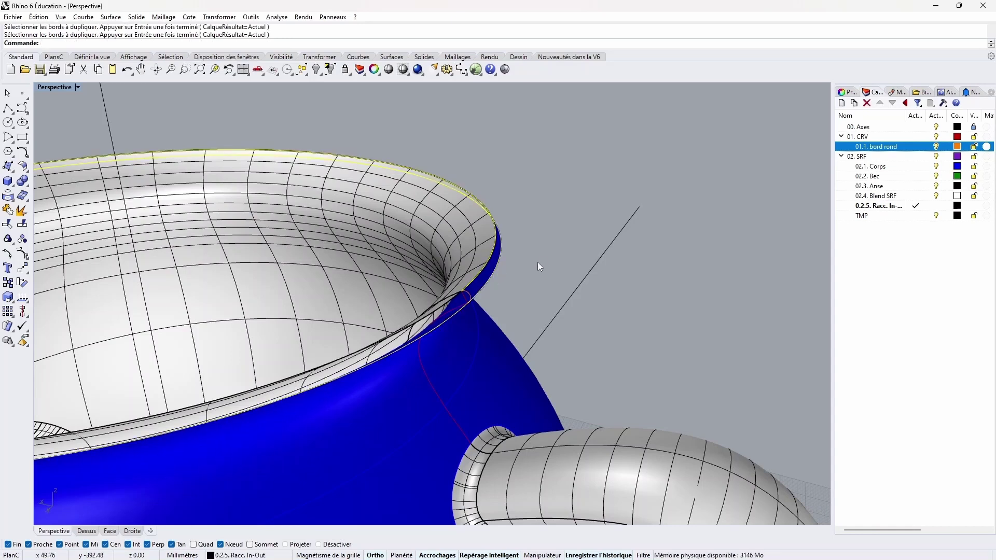
right_click(899, 149)
click(873, 334)
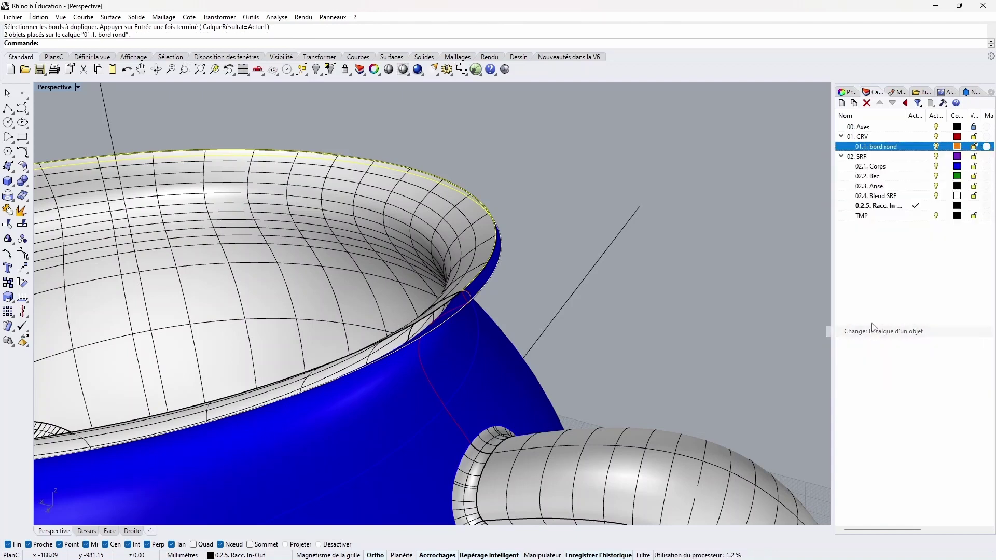
- Make 01.1. bord rond the current layer and hide the 02. SRF layer with its sublayers
click(916, 147)
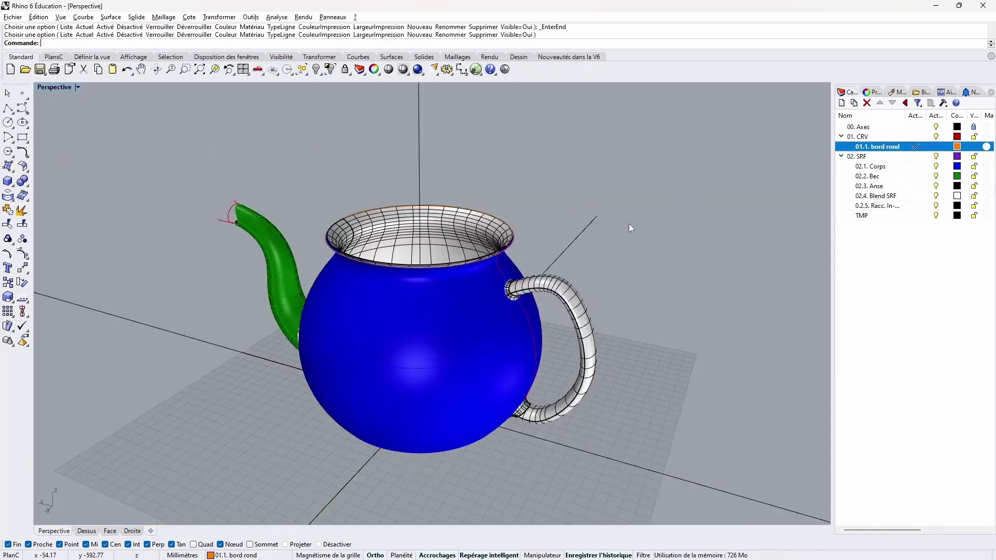
ctrl+click(942, 157)
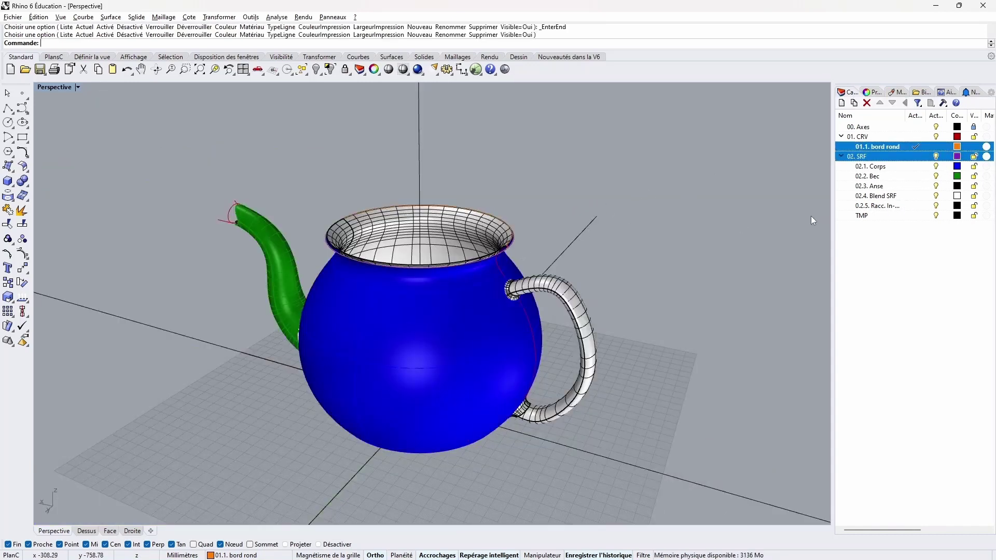
click(936, 156)
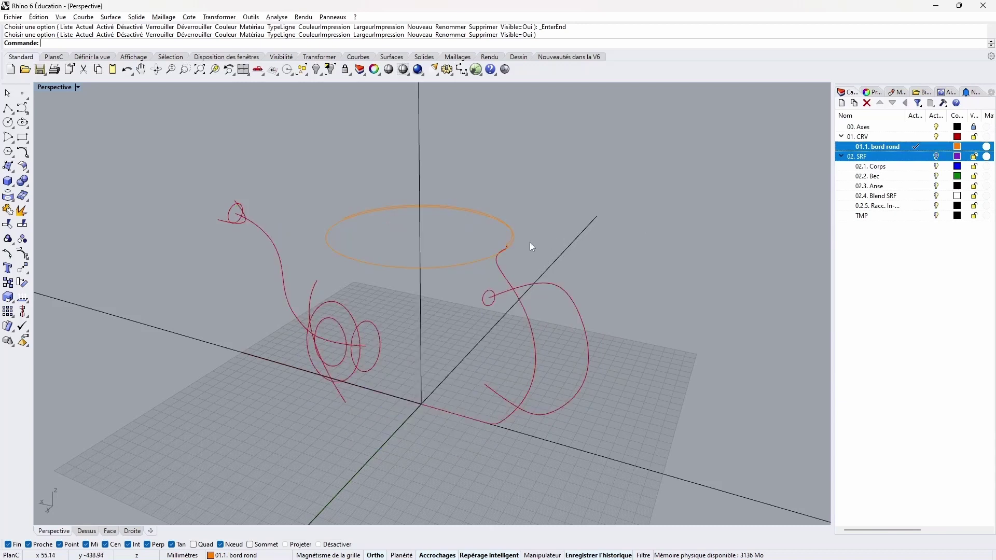
- Examine the two duplicated rim curves in the Dessus view, comparing how far each one extends around the opening
right_drag(383, 310, 382, 263)
double_click(47, 88)
scroll(270, 201, down, 5)
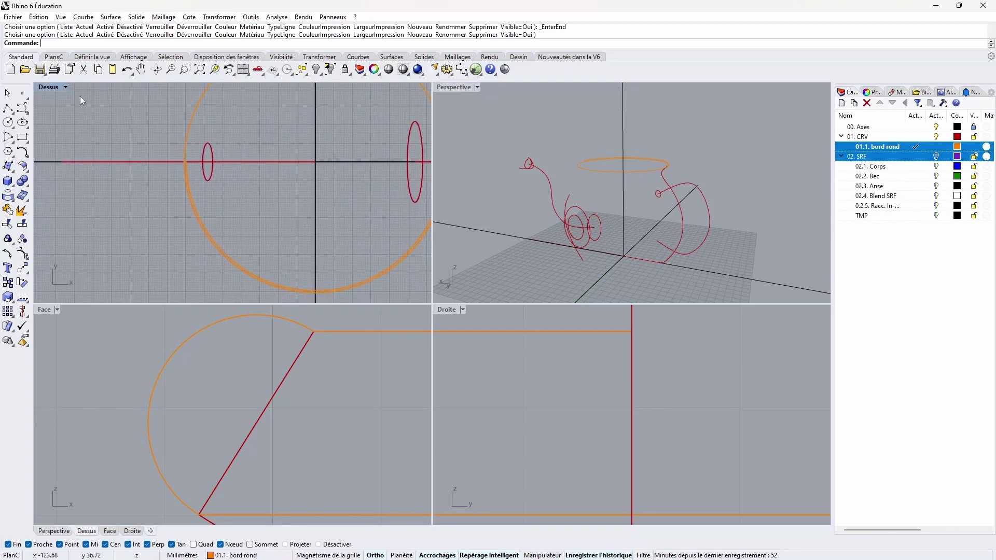
double_click(48, 89)
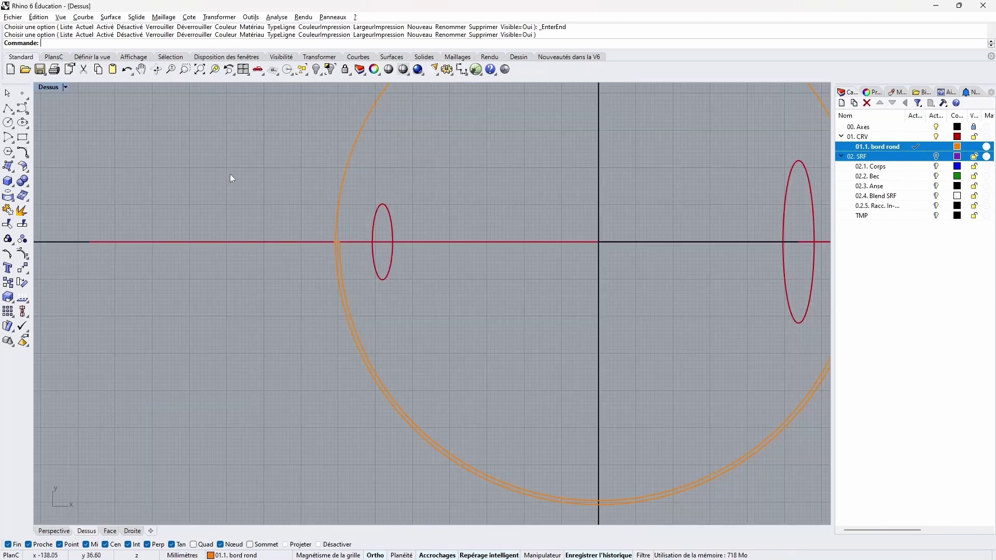
click(340, 264)
right_drag(473, 287, 337, 278)
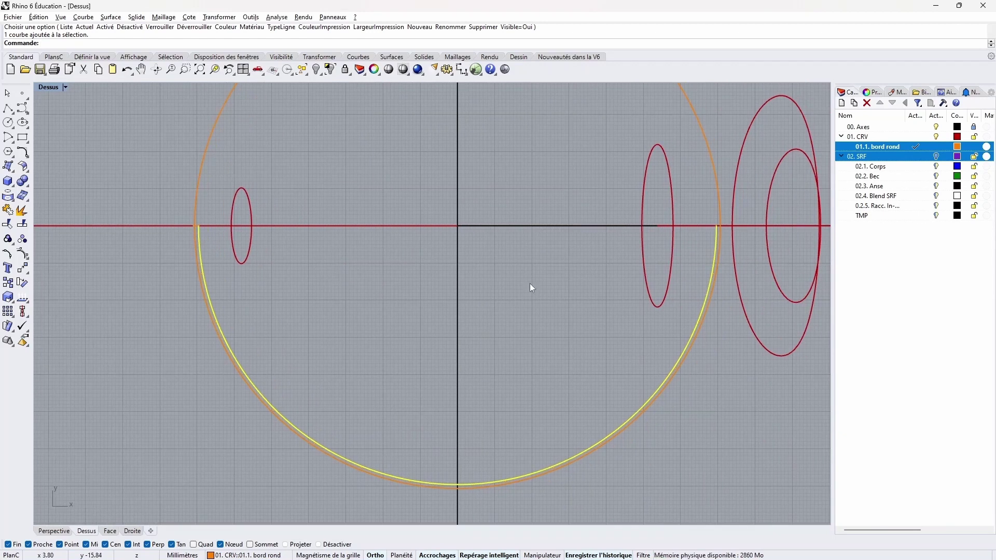
click(201, 174)
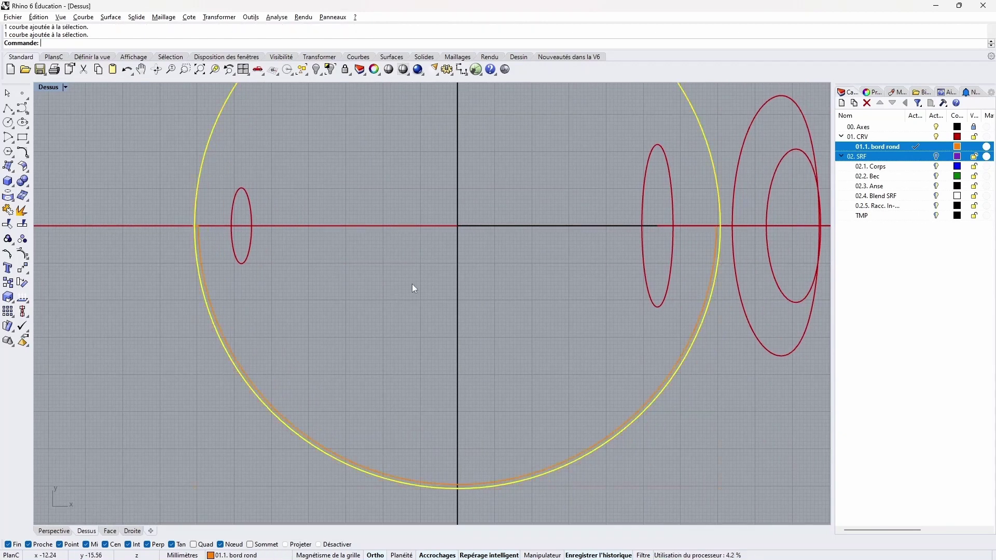
scroll(414, 288, down, 5)
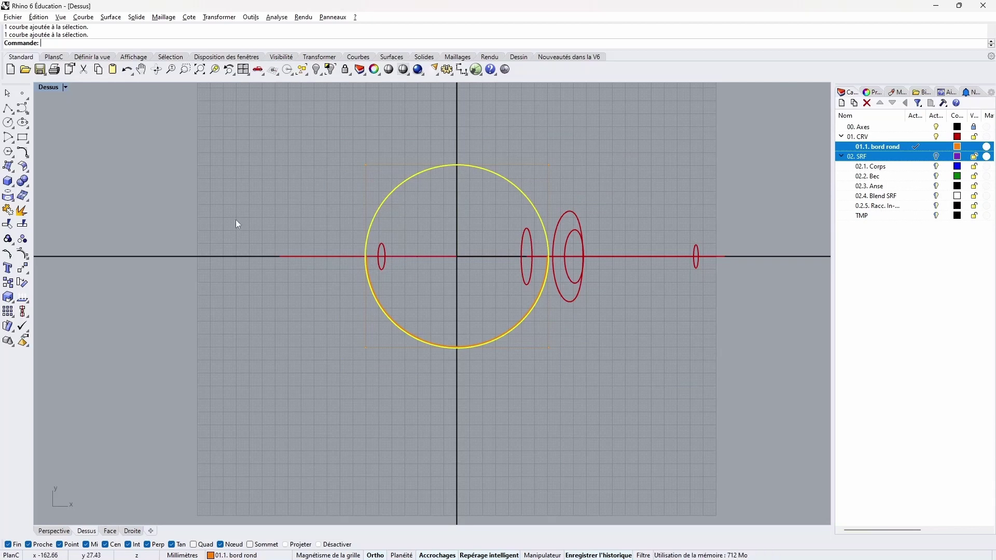
key(Escape)
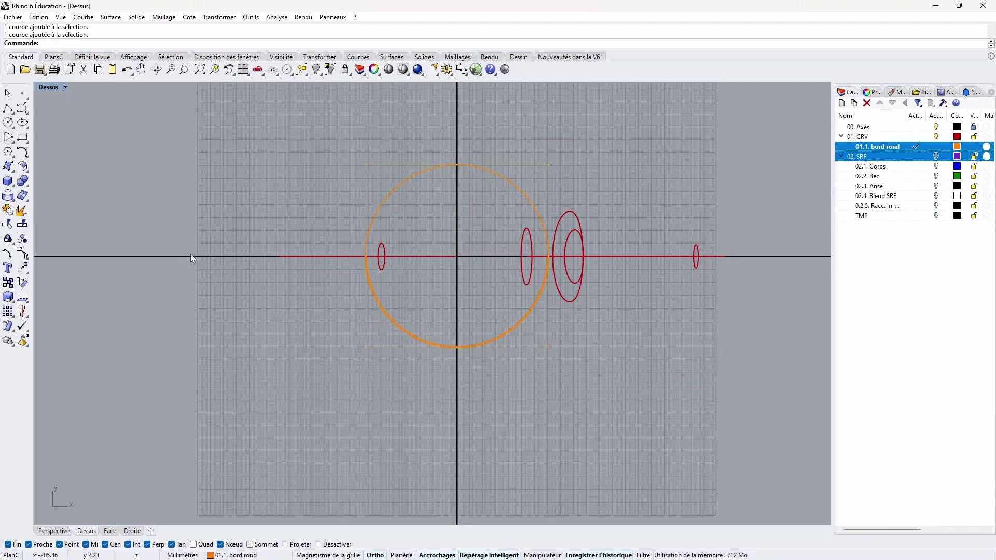
- Unlock the 00. Axes layer and trim the outer rim circle with the horizontal axis in Dessus, removing its upper half
click(938, 128)
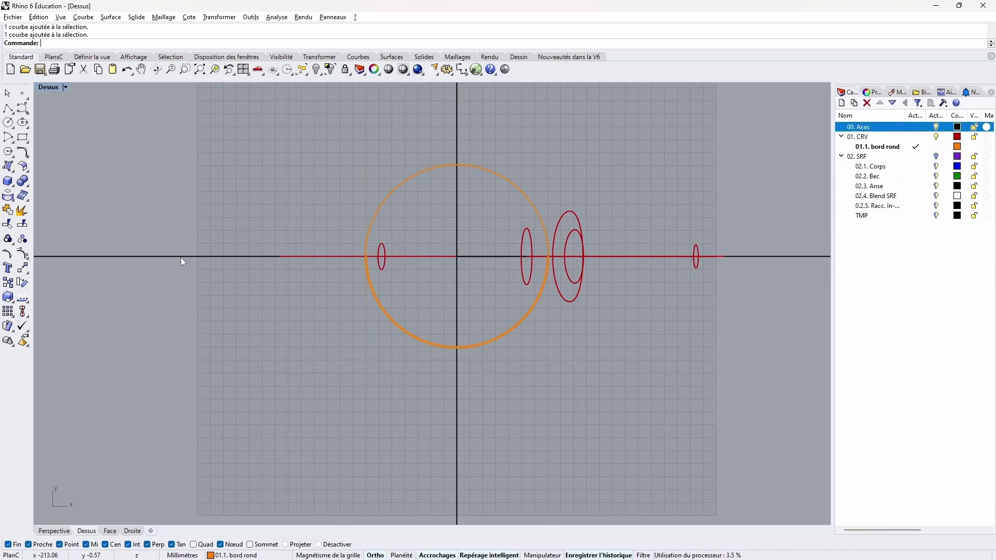
click(182, 257)
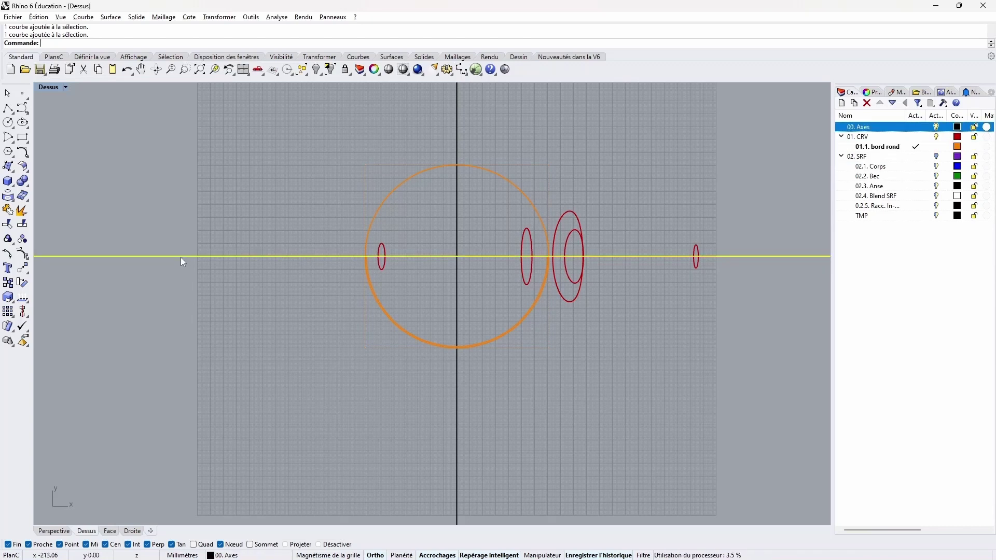
click(8, 225)
click(400, 184)
key(Return)
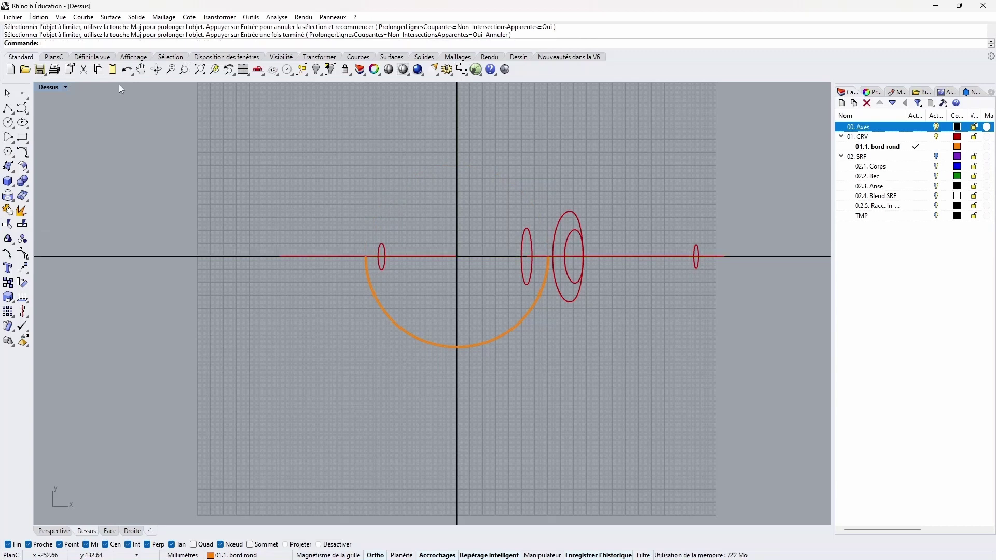
double_click(52, 87)
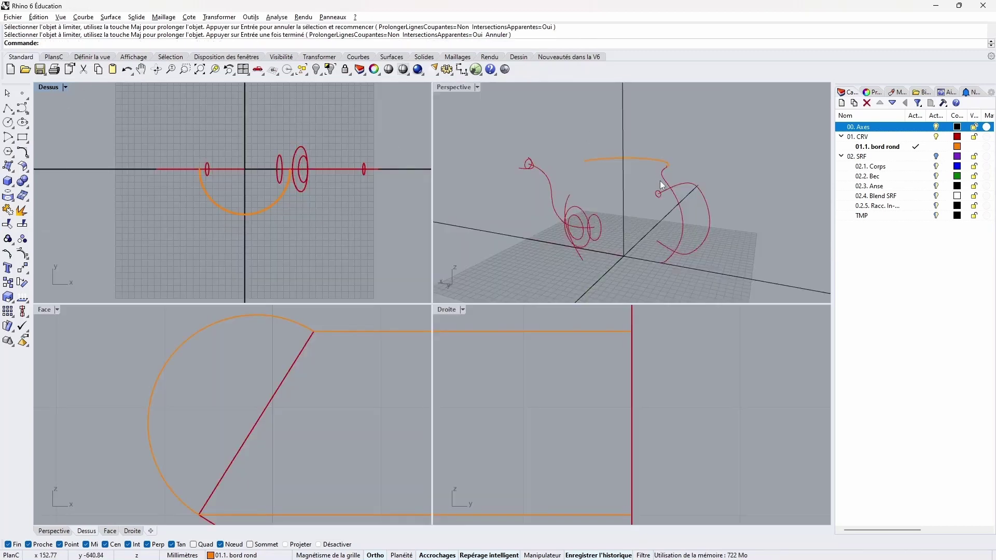
- Show the 02. SRF layer with its sublayers in an enlarged Perspective view and make 0.2.5. Racc. In-Out the current layer
scroll(666, 173, up, 10)
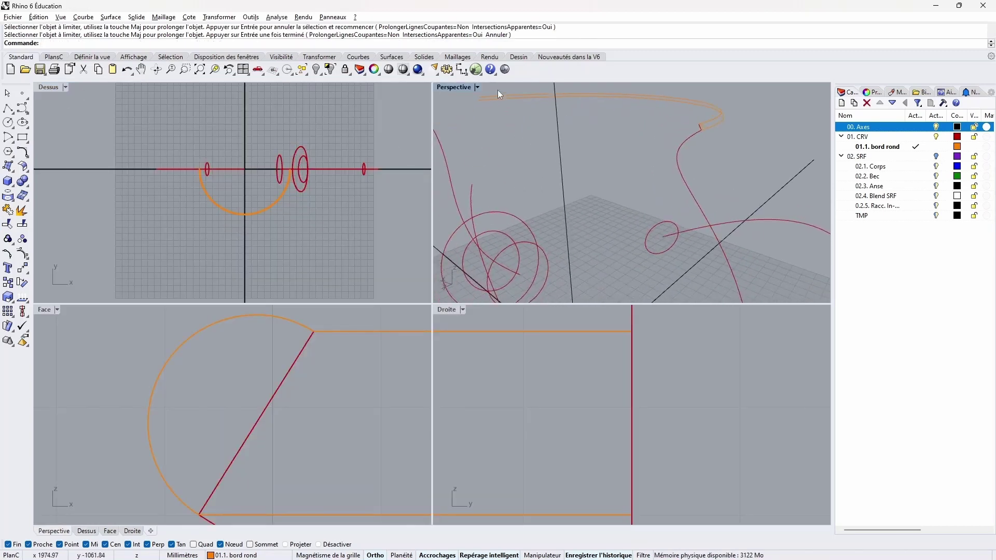
double_click(453, 87)
scroll(636, 197, up, 4)
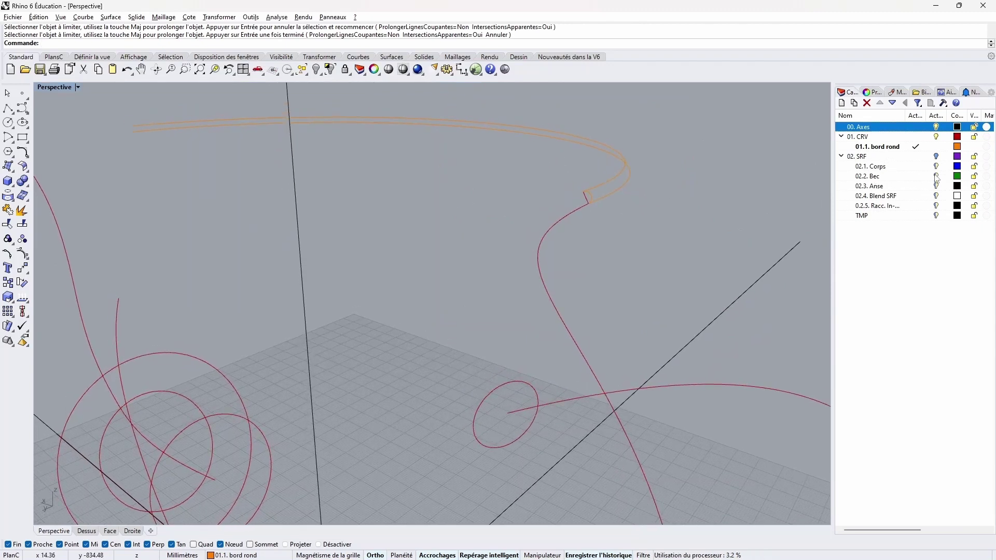
click(937, 156)
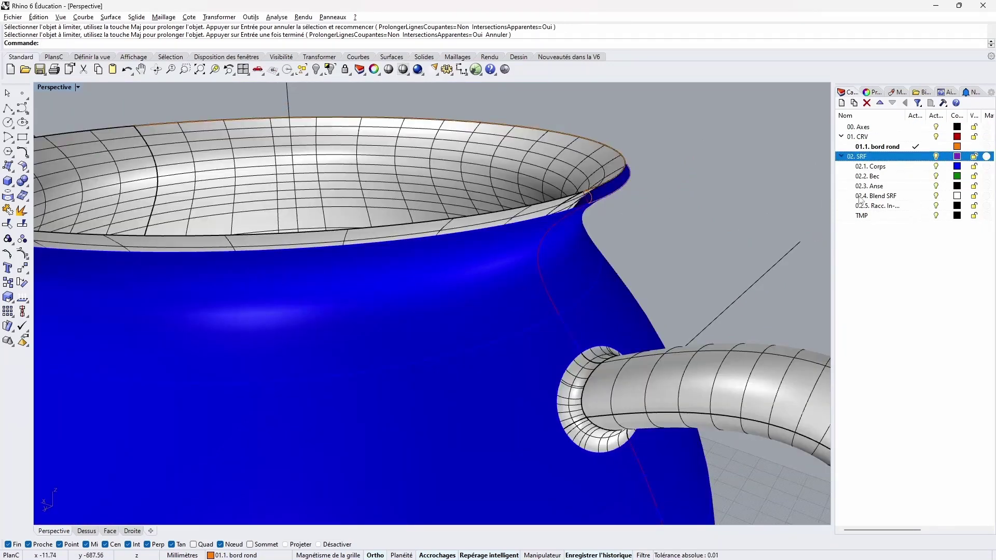
drag(905, 115, 923, 115)
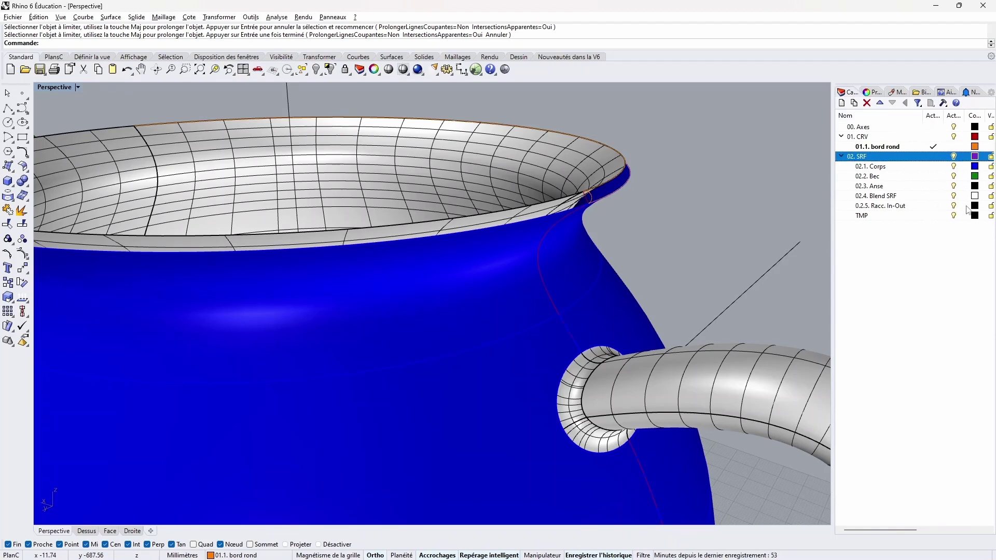
click(933, 205)
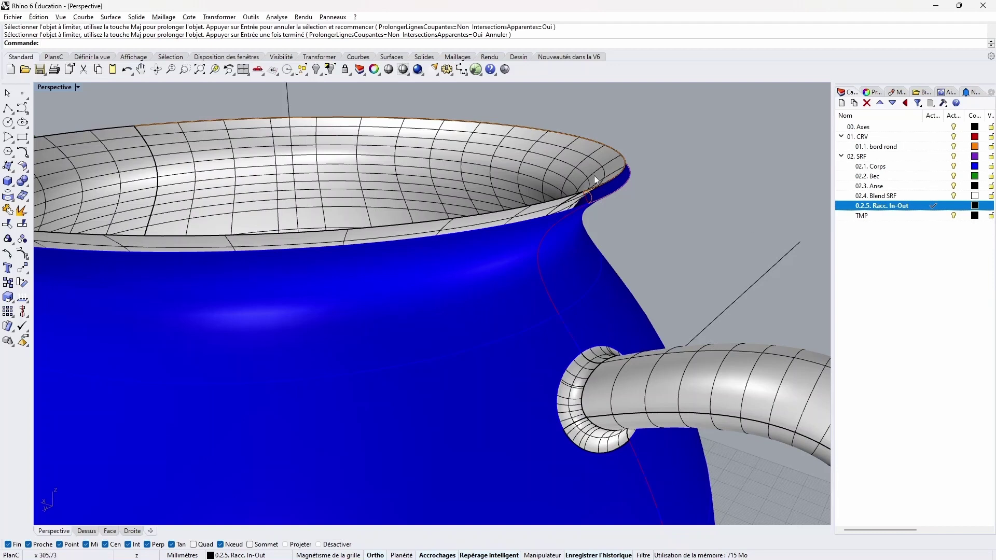
- Create the rounded rim surface with a two-rail sweep, using the inner and outer half-rim curves as rails and the arc as cross-section
click(8, 166)
click(57, 176)
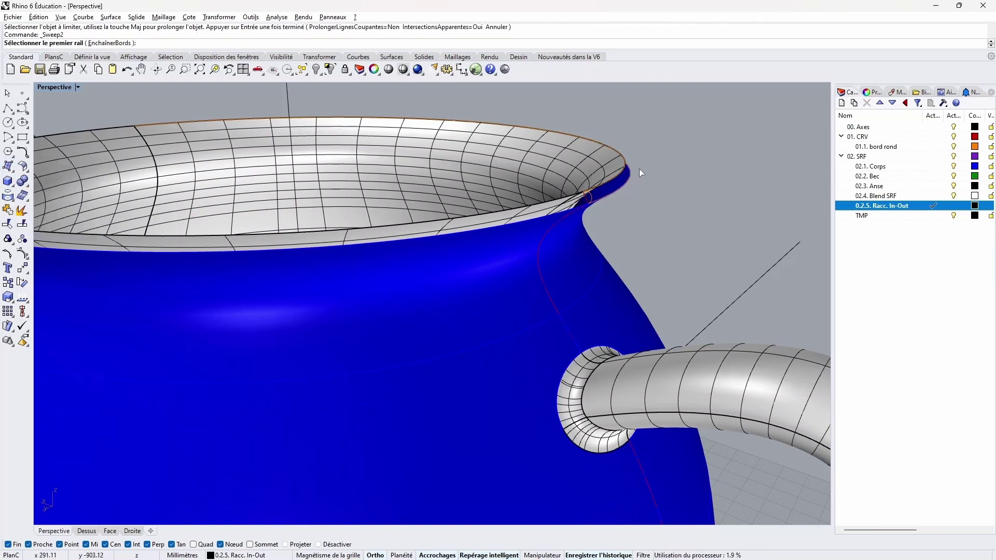
scroll(638, 169, up, 2)
click(599, 190)
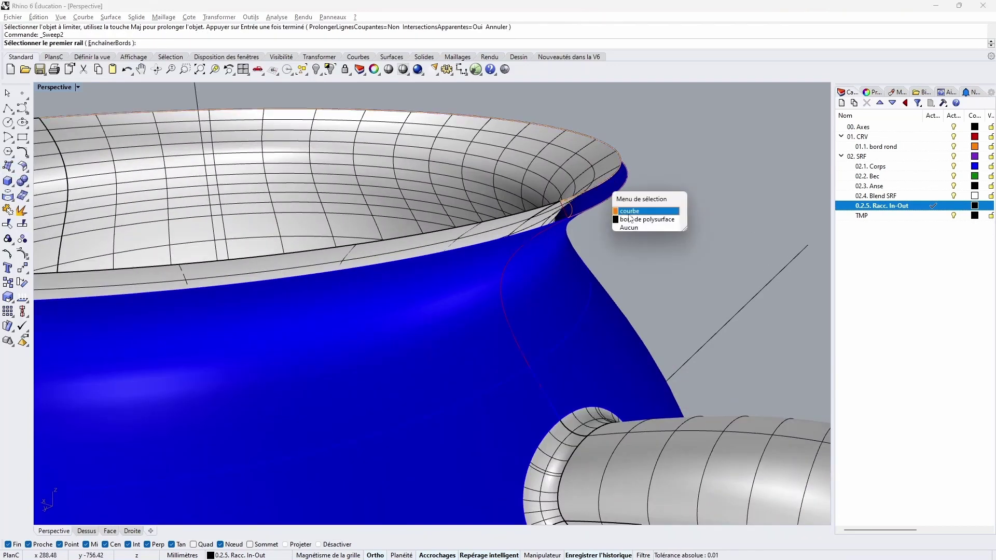
click(629, 212)
click(599, 206)
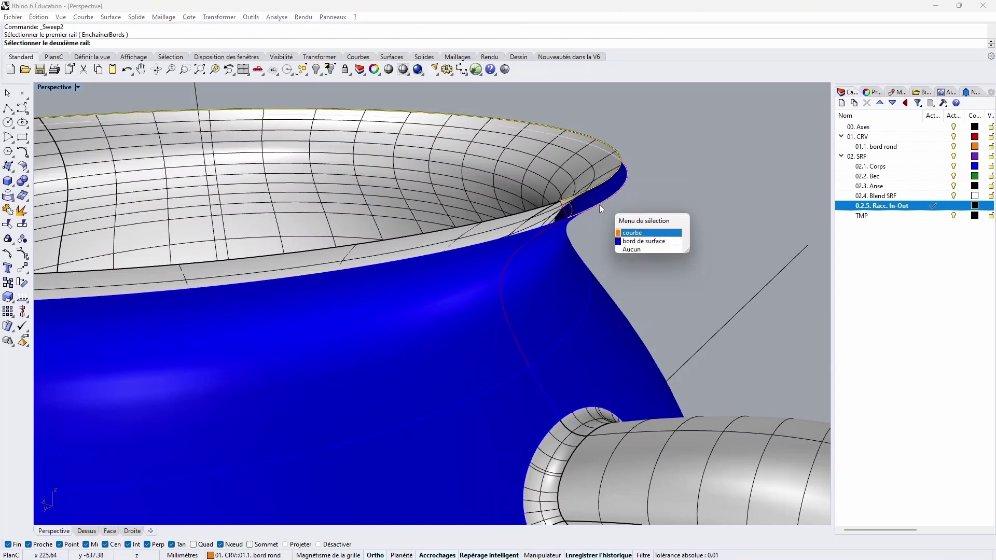
click(648, 232)
scroll(575, 215, up, 1)
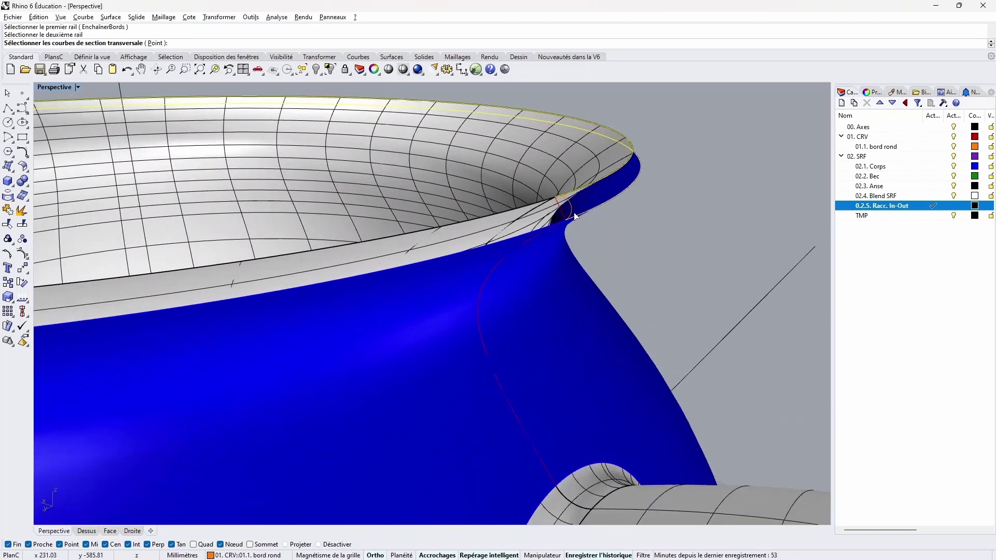
scroll(575, 215, up, 1)
click(568, 207)
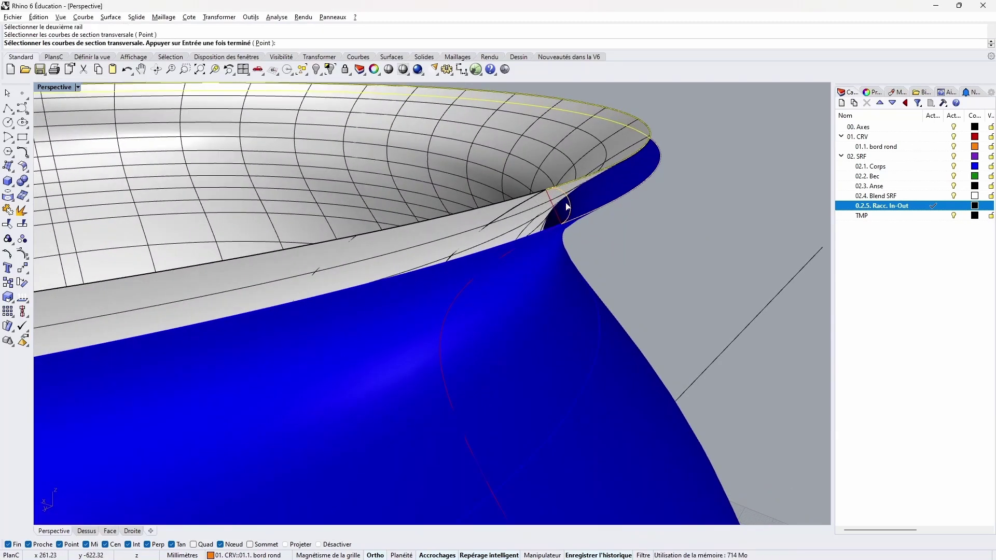
key(Return)
click(464, 377)
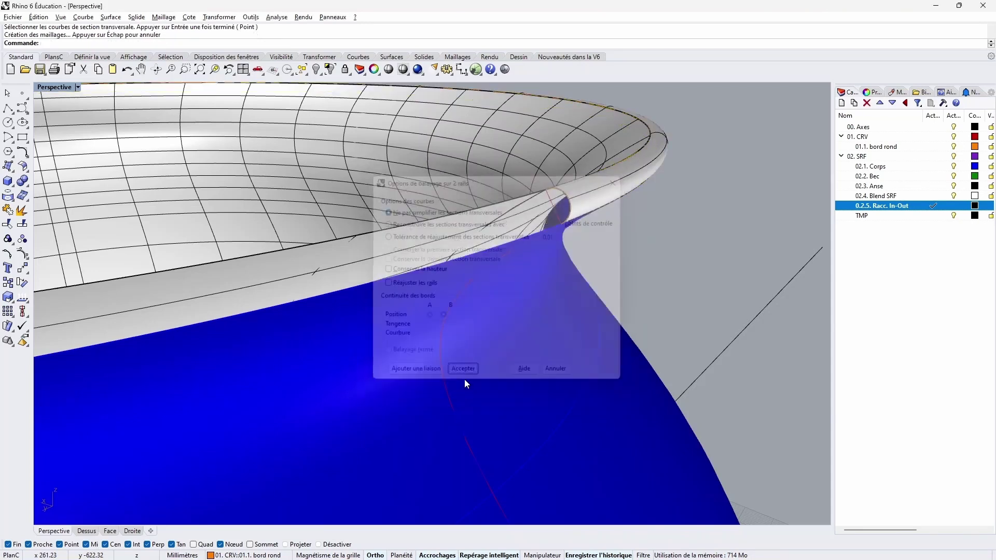
- Mirror a copy of the half-rim sweep surface across the X axis, starting the mirror plane at the origin 0
scroll(546, 265, down, 4)
click(589, 194)
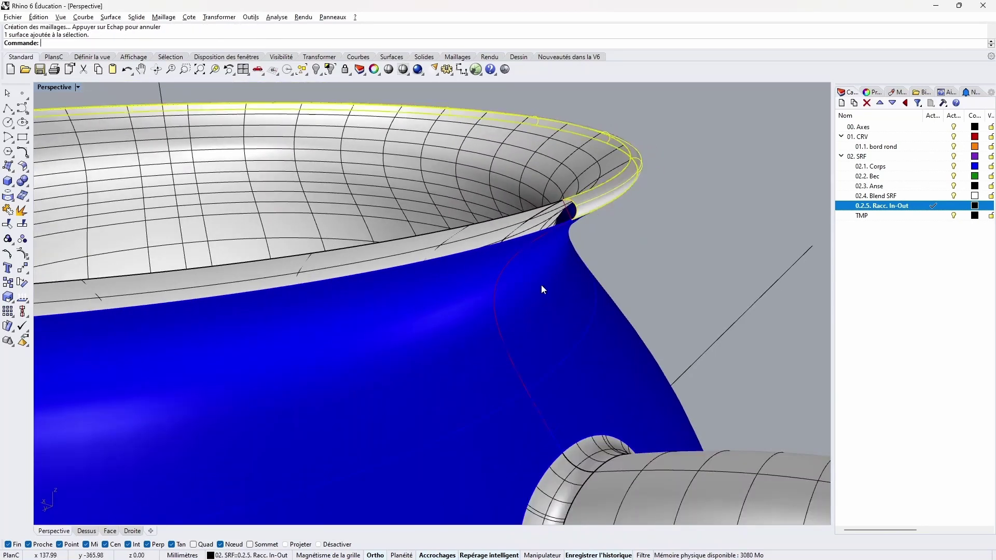
right_drag(345, 302, 539, 261)
scroll(539, 261, down, 5)
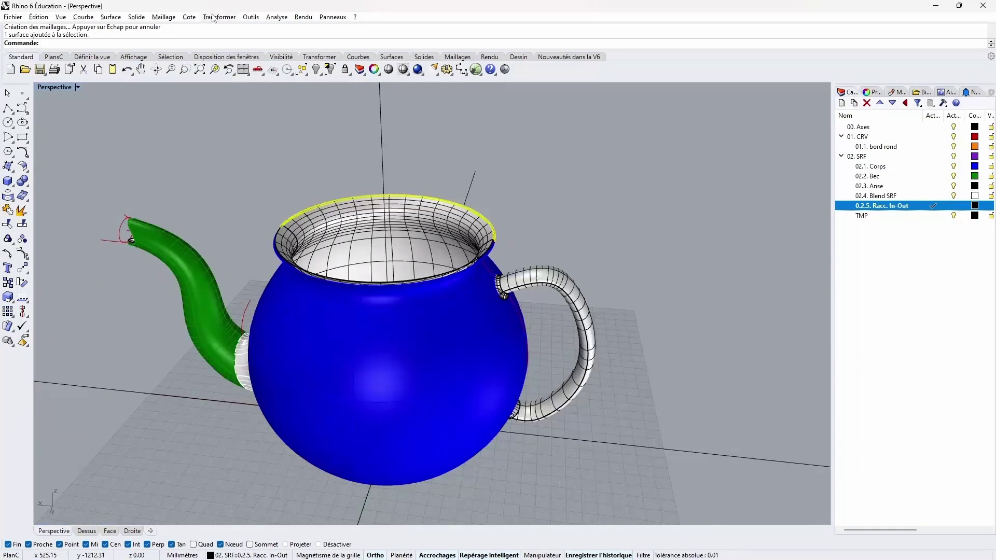
click(219, 17)
click(235, 97)
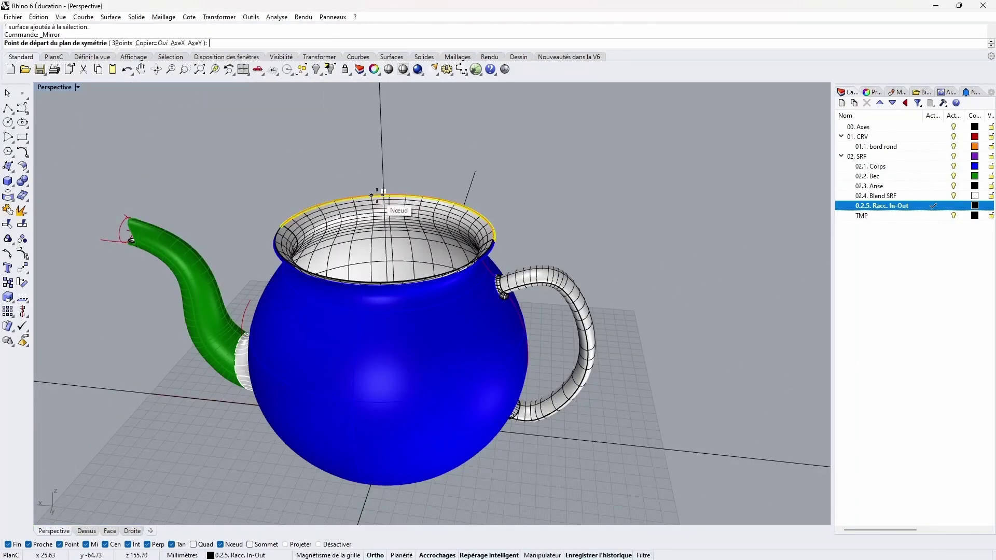
text(0)
key(Return)
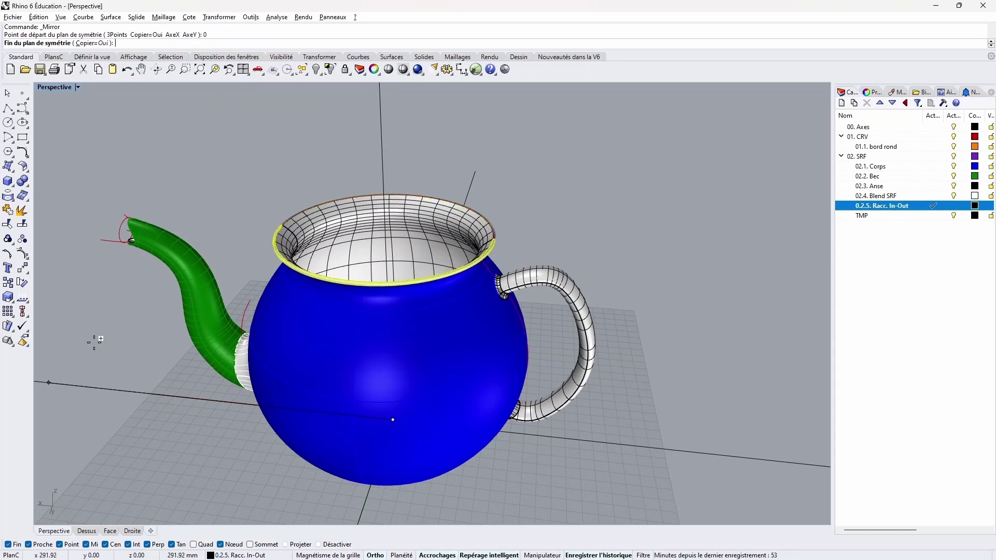
click(94, 342)
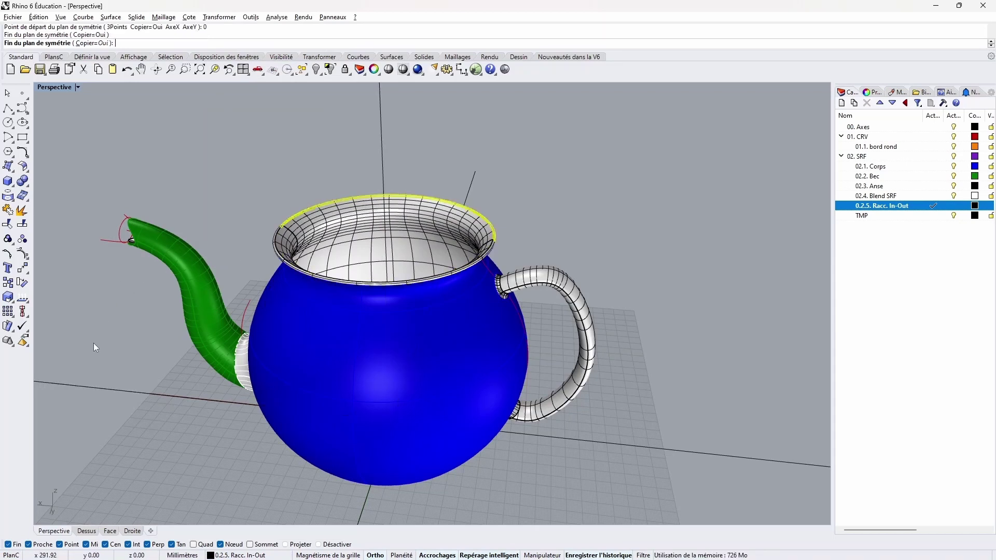
- Examine the seam where the two rounded rim halves meet, and the overall teapot
scroll(498, 236, up, 5)
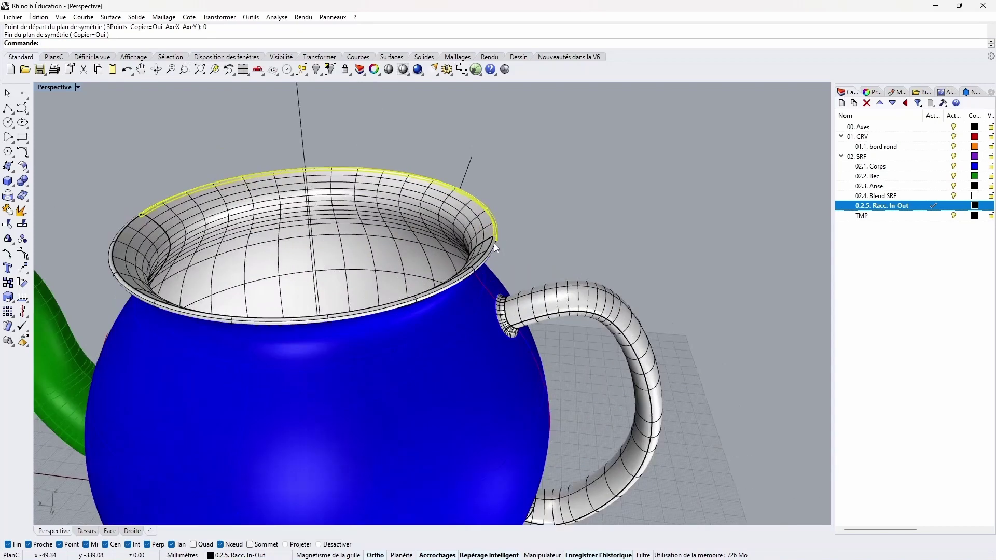
right_drag(301, 239, 378, 249)
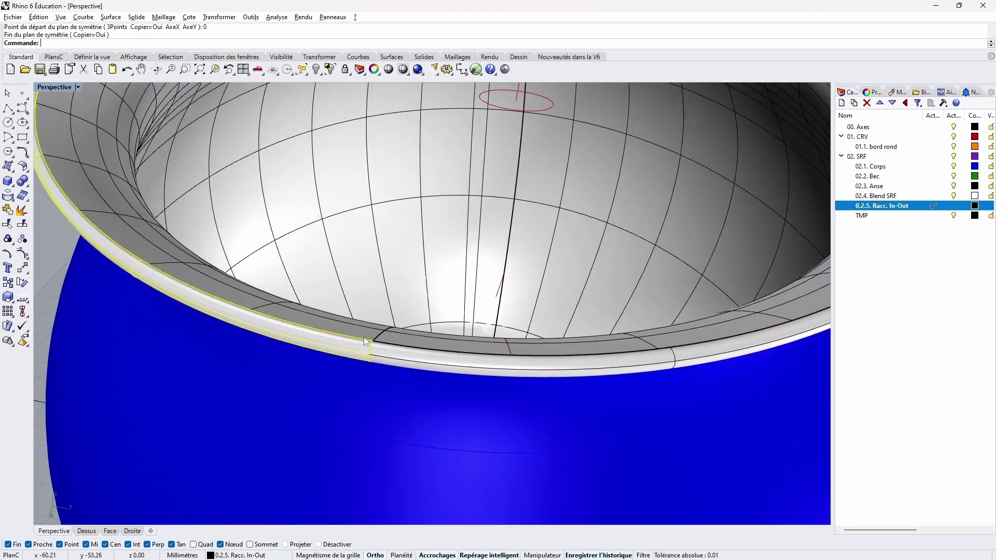
scroll(372, 365, up, 3)
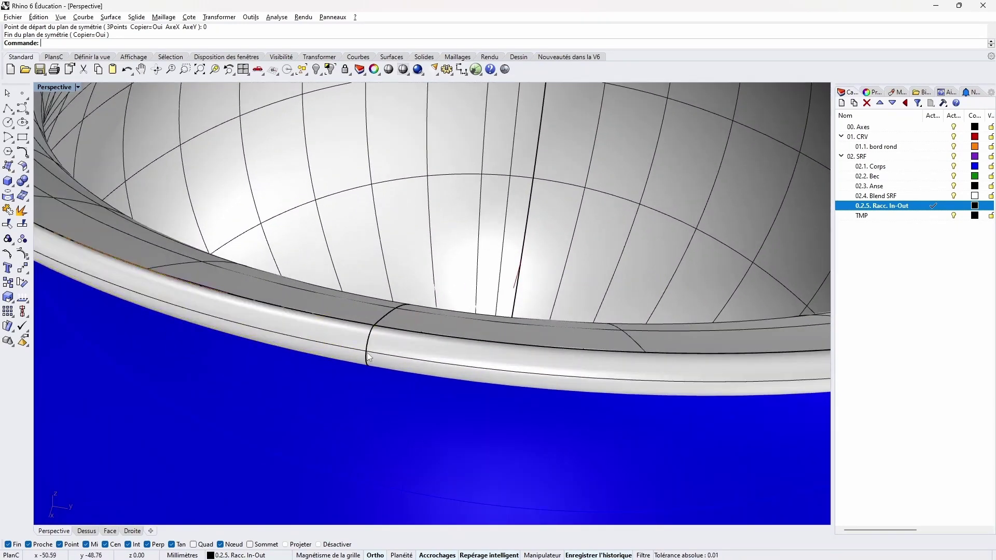
scroll(367, 348, down, 15)
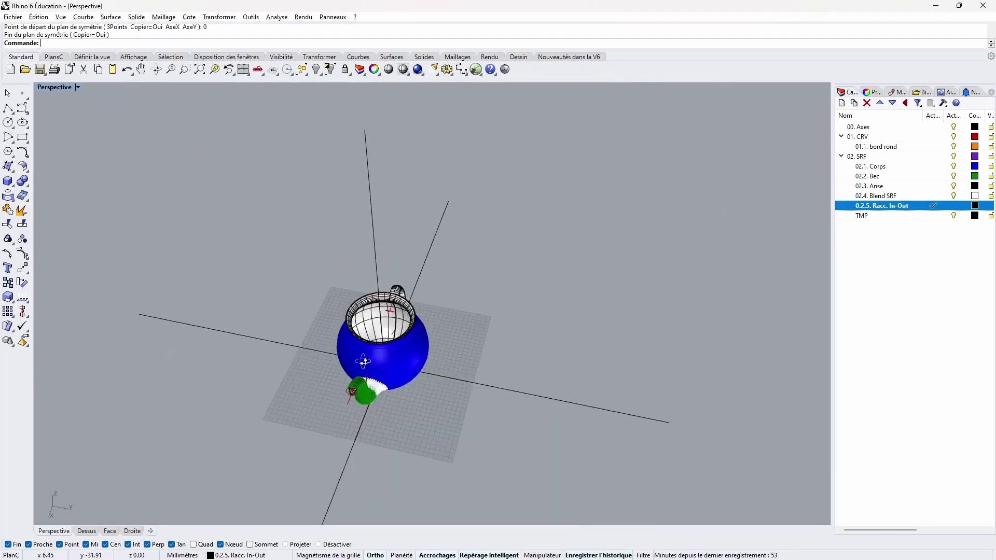
right_drag(365, 360, 813, 333)
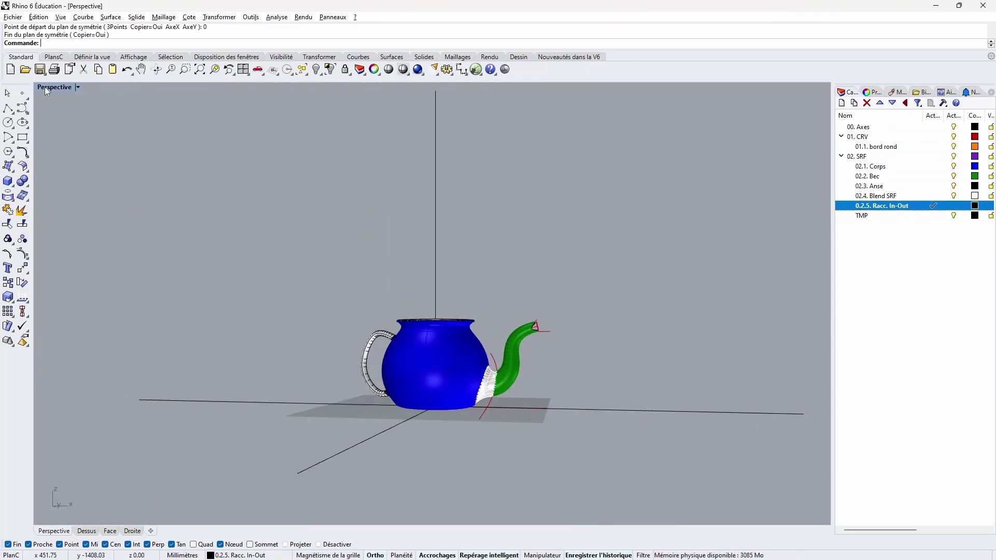
- Return to the four-view layout, make 01.1. bord rond the current layer and hide the 02. SRF layer
double_click(54, 87)
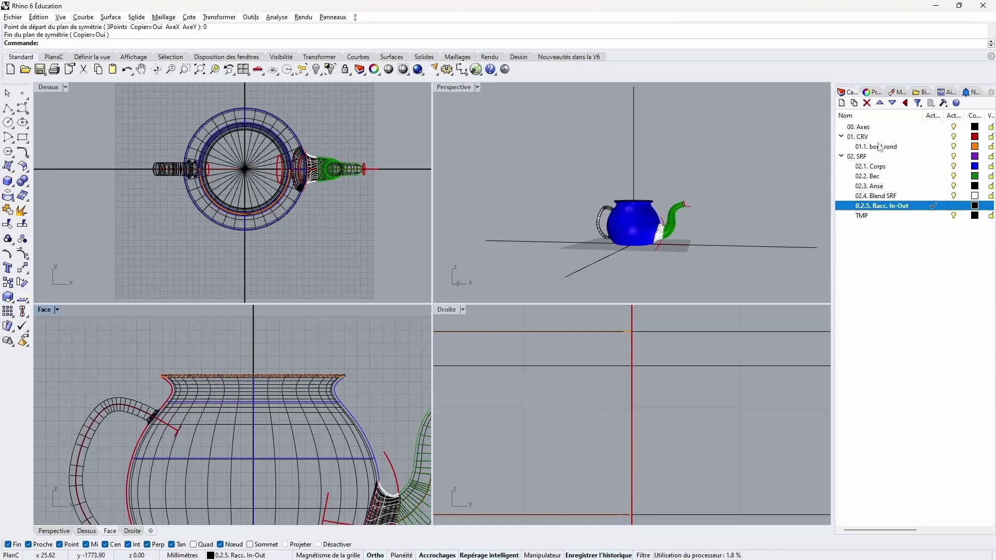
click(859, 138)
click(953, 156)
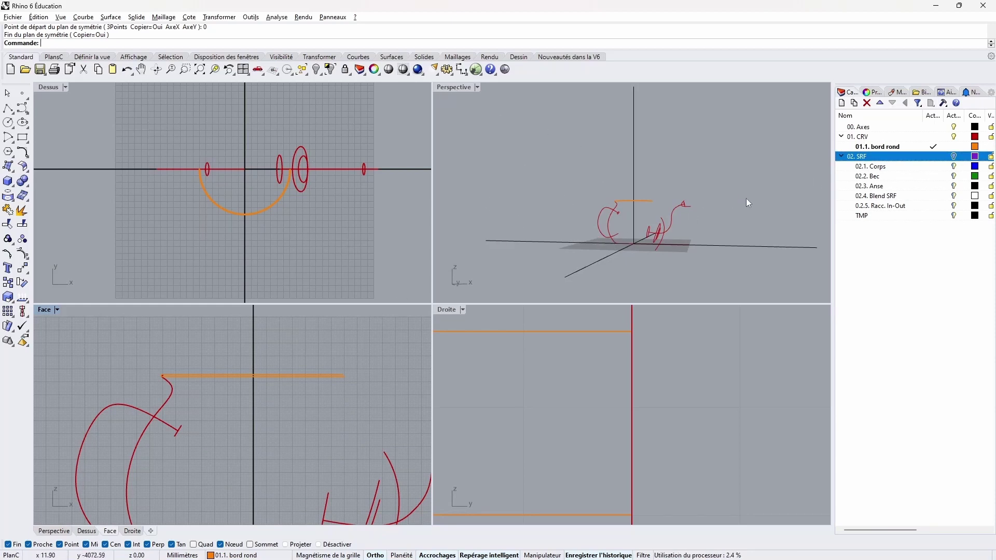
- Create a 01. CRV sublayer named 01.0. CRV initiales in Rouge, make it current and hide 01.1. bord rond
click(872, 148)
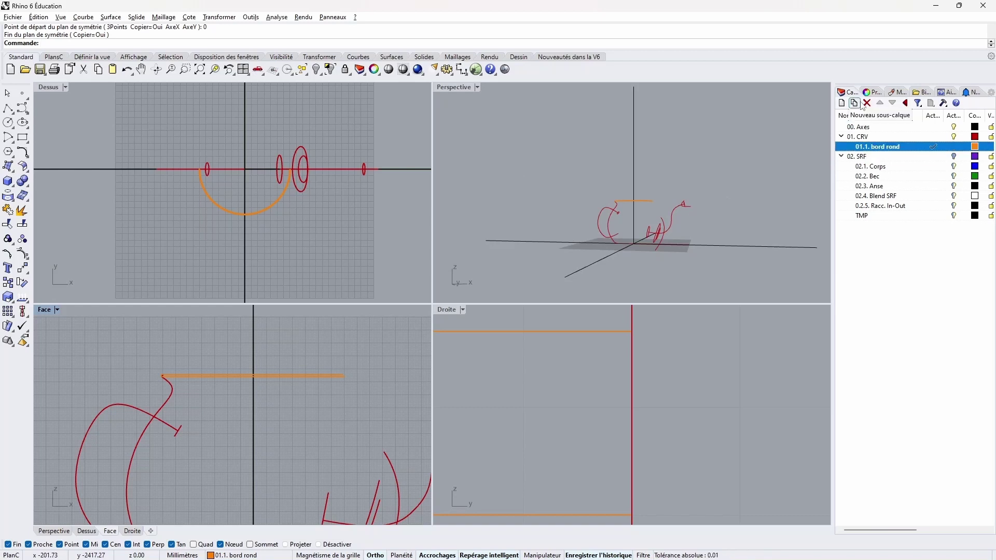
click(842, 103)
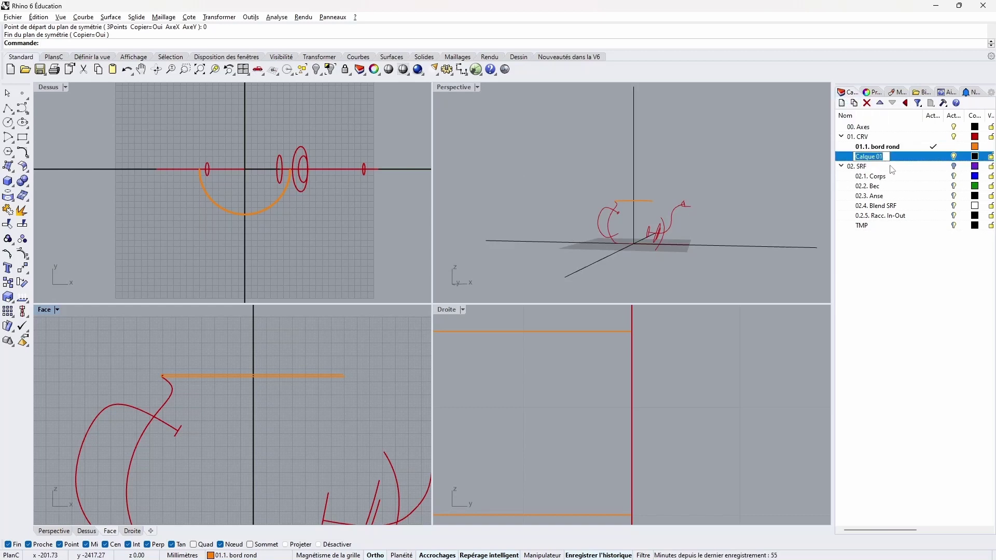
text(01.0. CRV i)
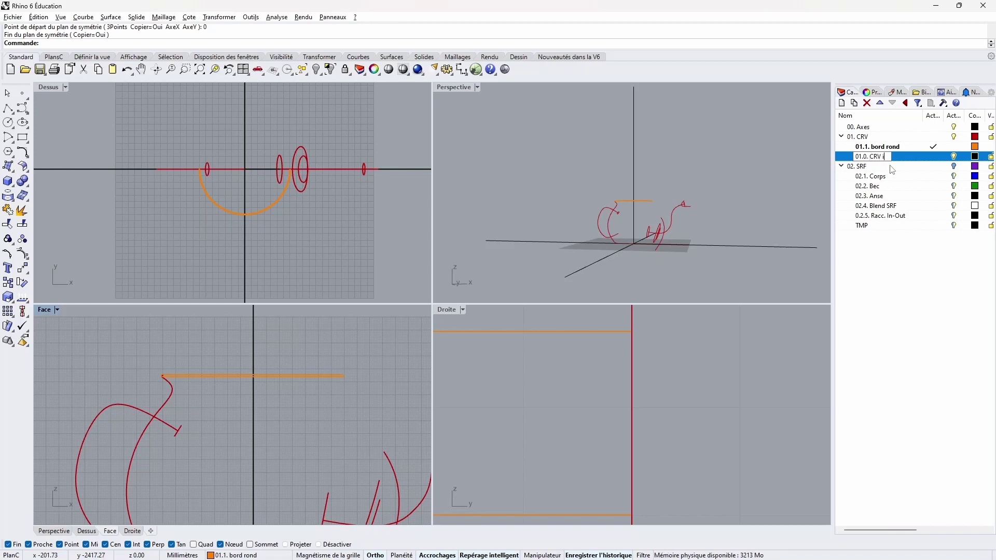
text(nitiales)
key(Return)
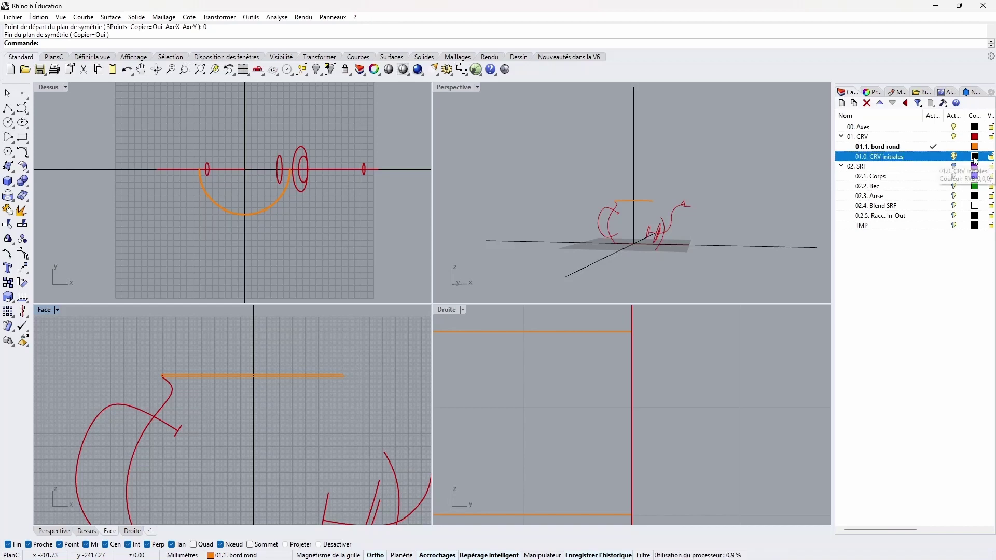
click(975, 156)
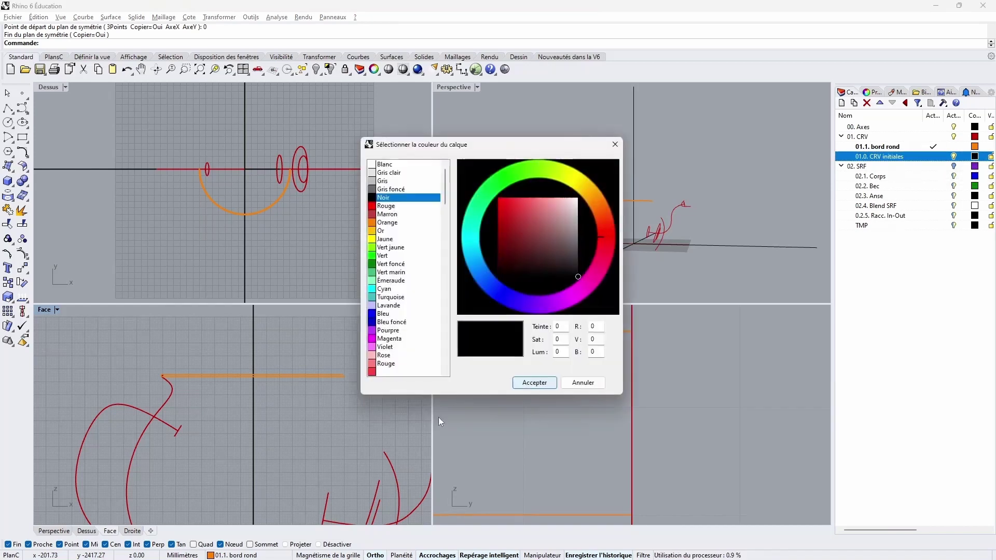
click(386, 206)
click(534, 382)
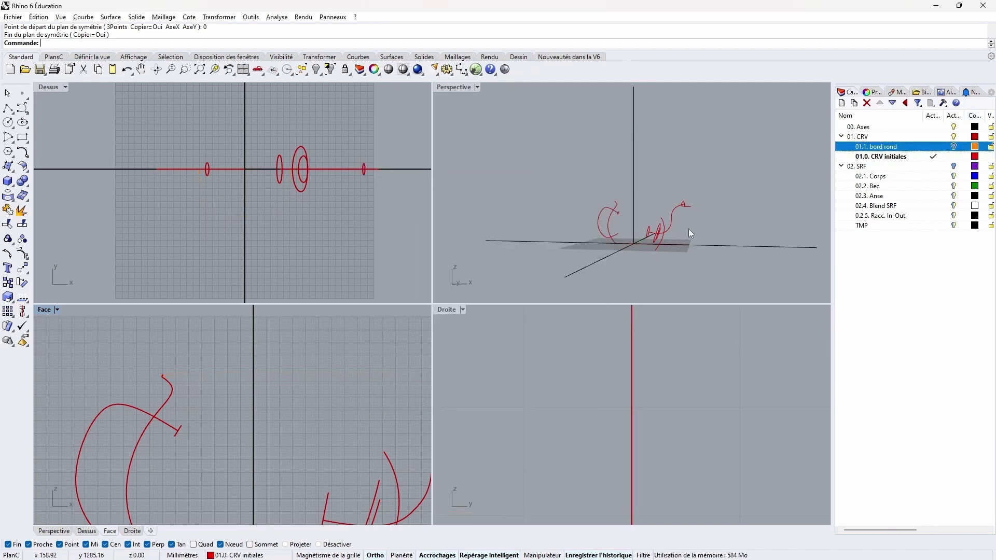
- Select all visible curves, lock the 00. Axes layer and move the remaining selected curves to 01.0. CRV initiales
drag(751, 170, 552, 267)
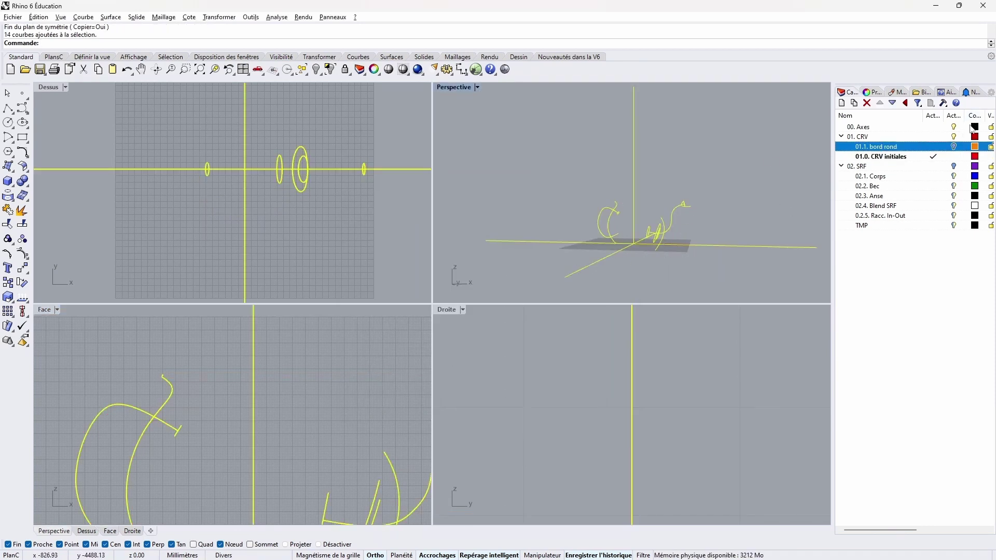
click(990, 126)
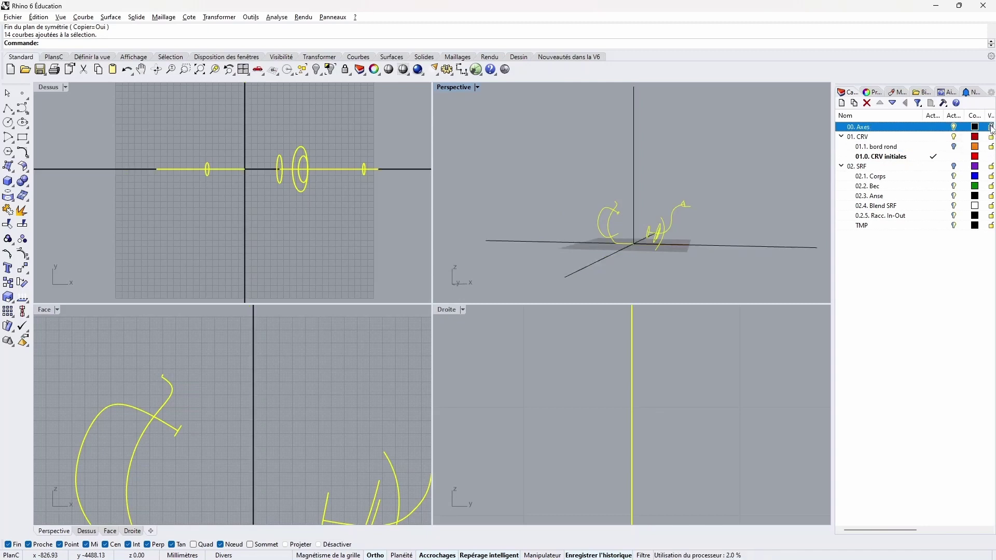
right_click(881, 156)
click(883, 339)
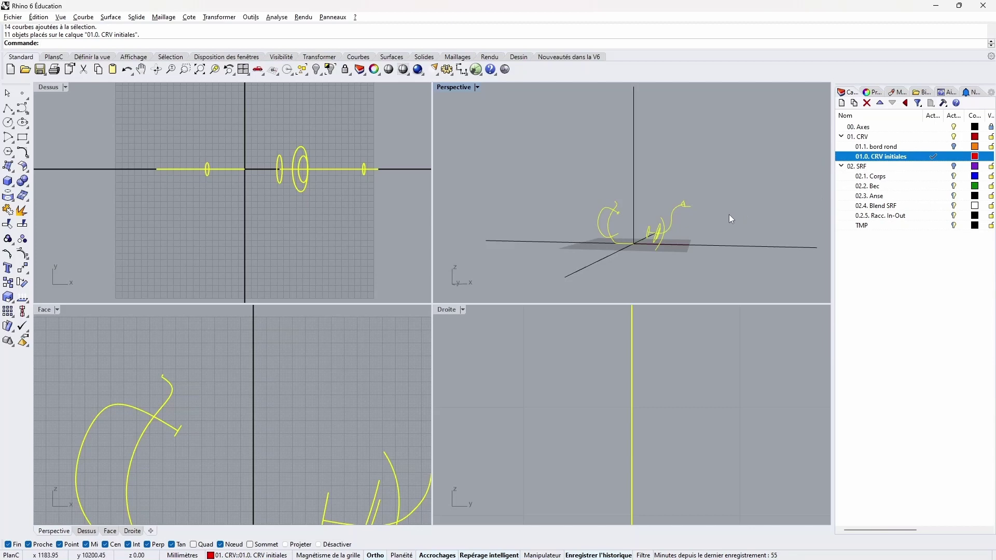
- Create a 01. CRV sublayer named 01.2. CRV couvercle and set its colour to Rouge
click(841, 103)
text(01.2.)
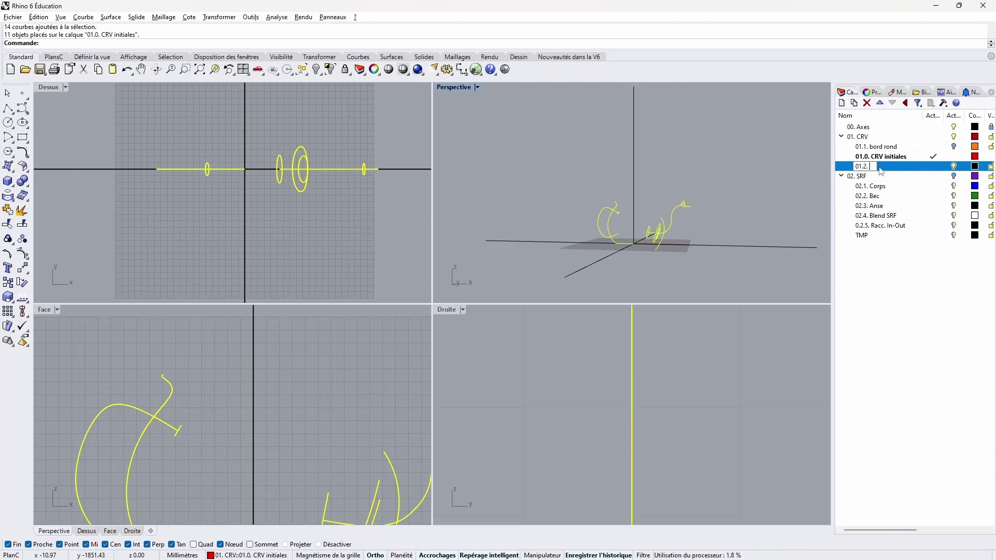
text( cou)
text(RV c)
key(Return)
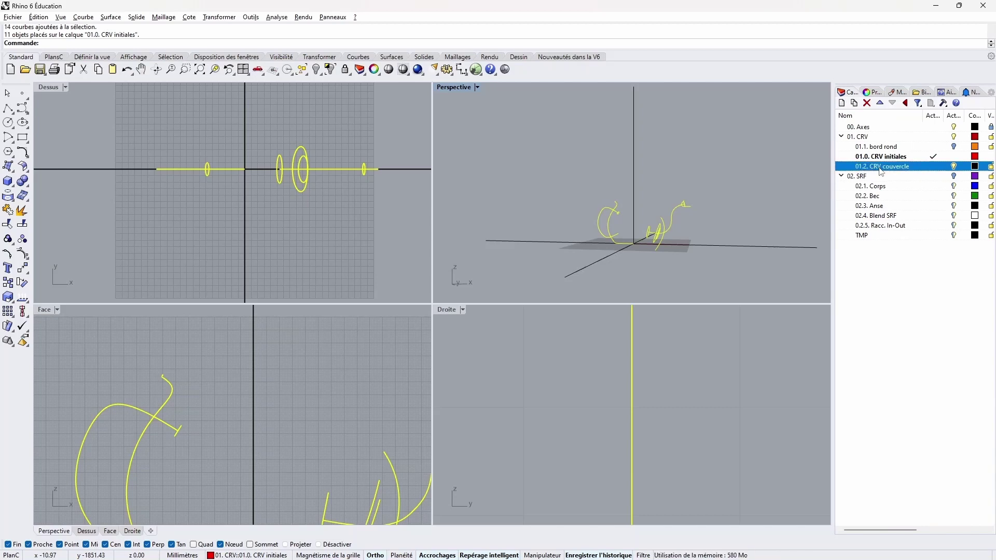
click(975, 166)
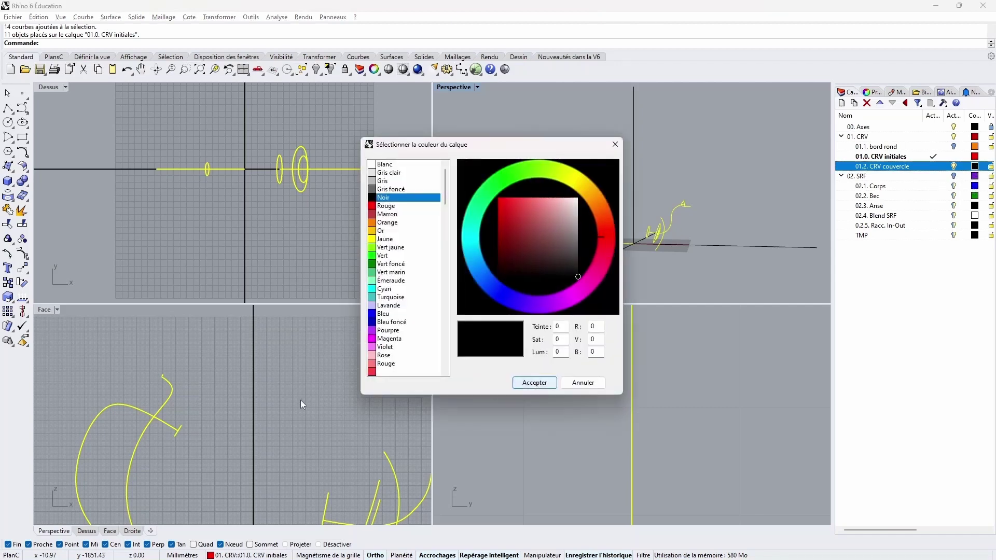
click(387, 207)
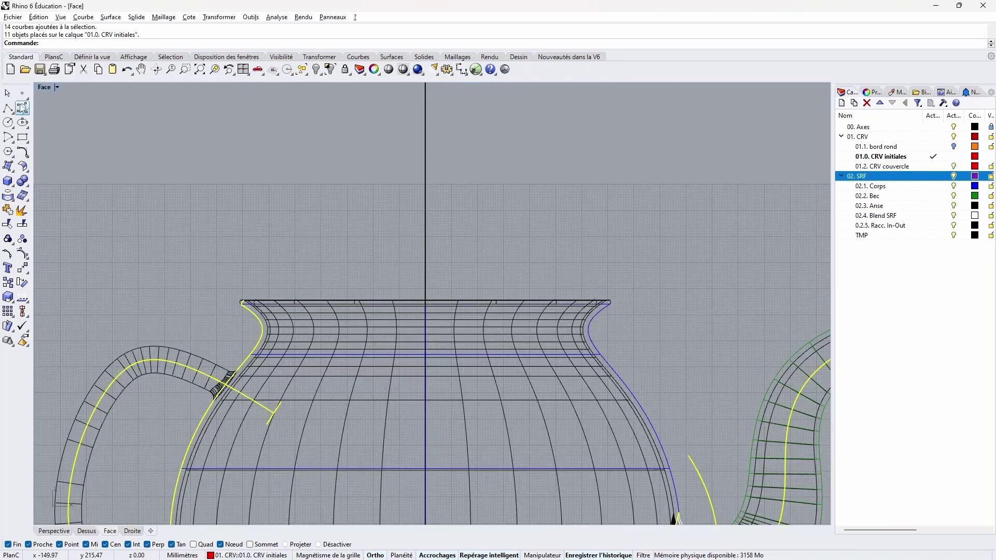
- In the Face view, draw the lid's outer half-profile as a degree-3 control-point curve from the axis at about 206 mm, through the knob, into the neck
click(22, 108)
scroll(391, 215, up, 5)
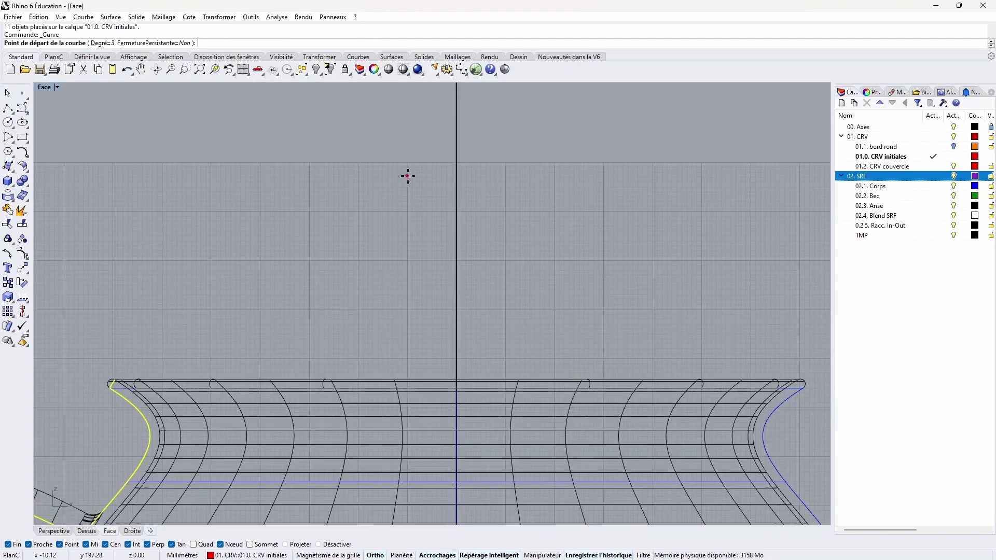
click(456, 133)
click(445, 133)
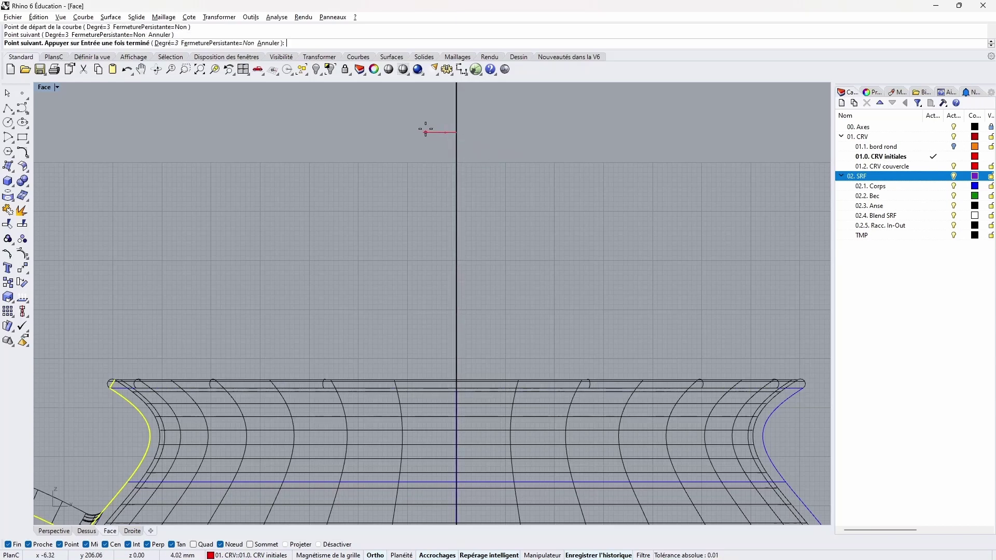
click(428, 131)
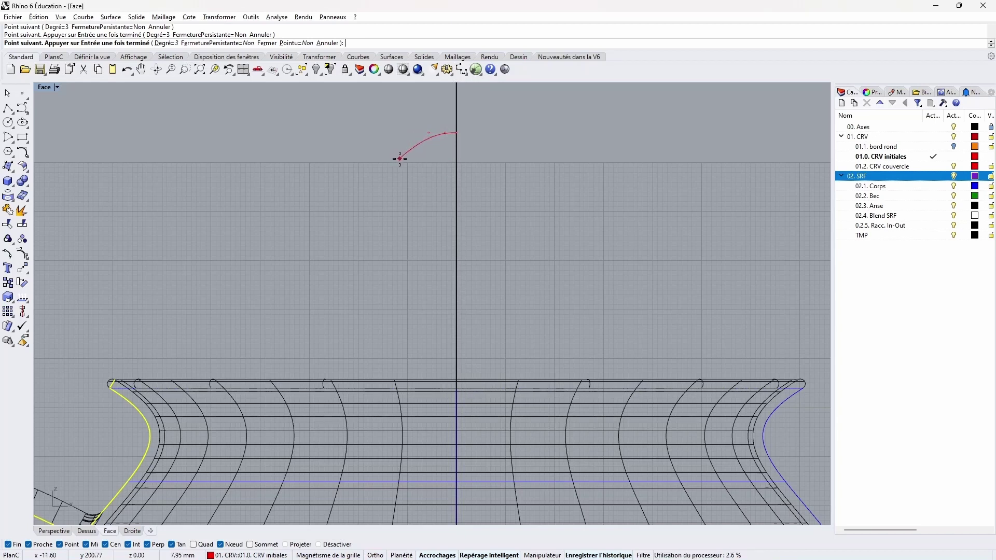
click(404, 158)
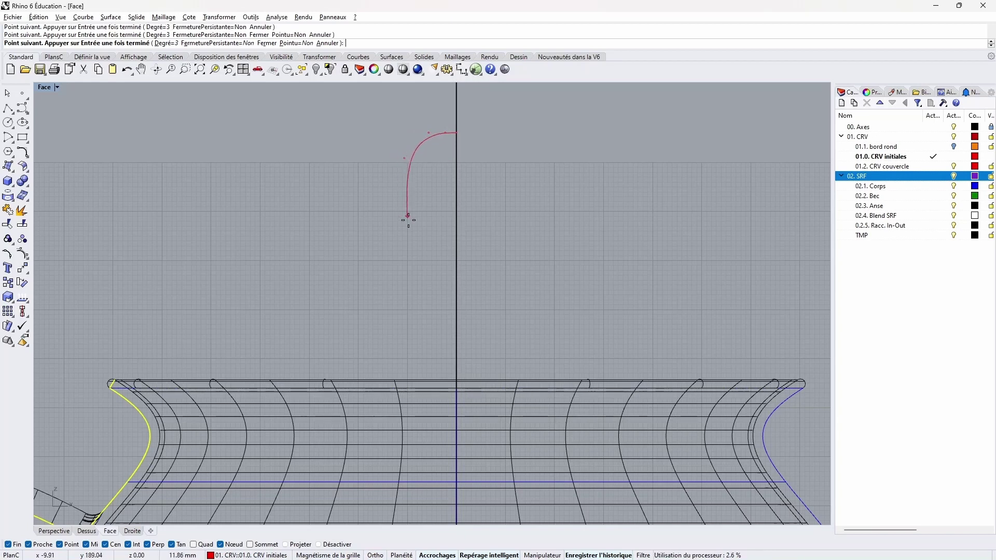
click(436, 226)
click(438, 246)
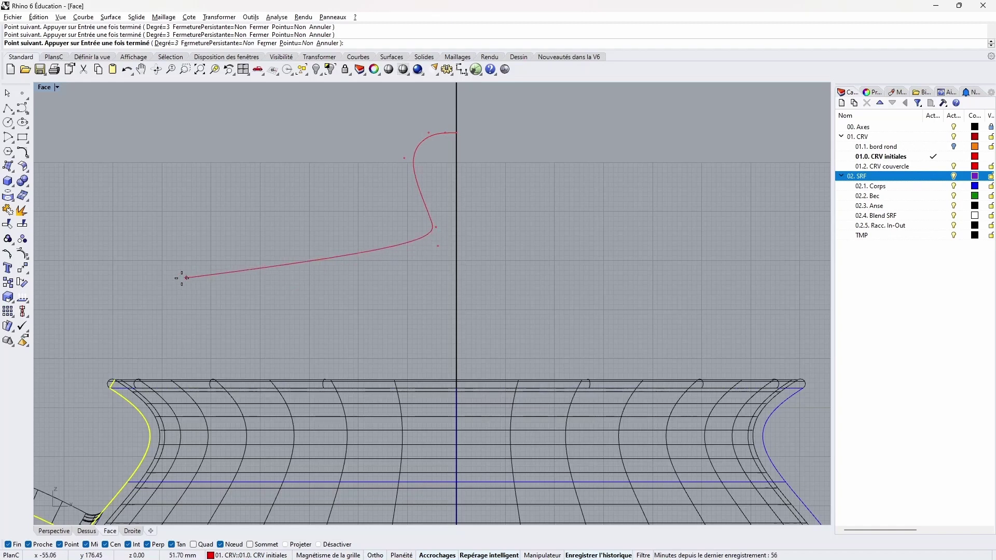
click(262, 256)
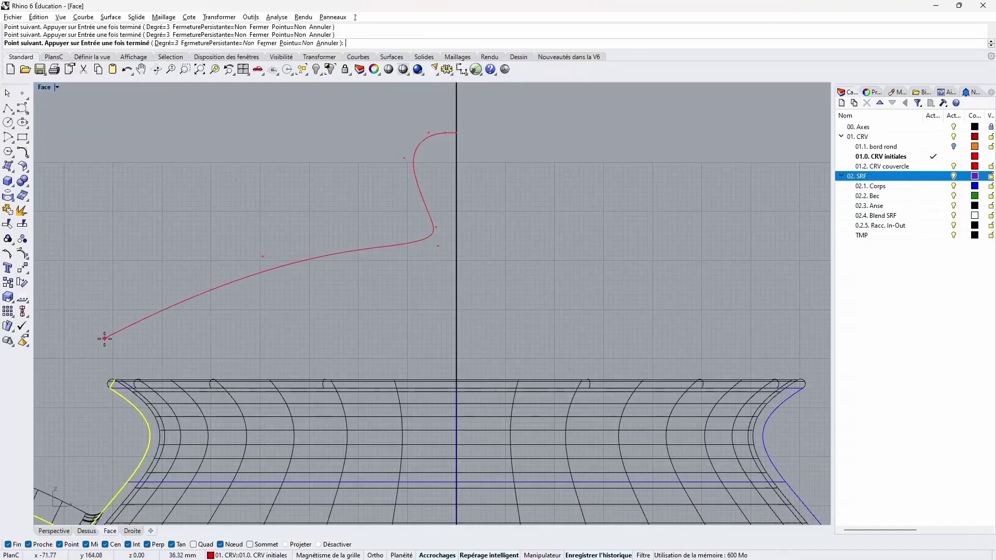
scroll(104, 365, up, 5)
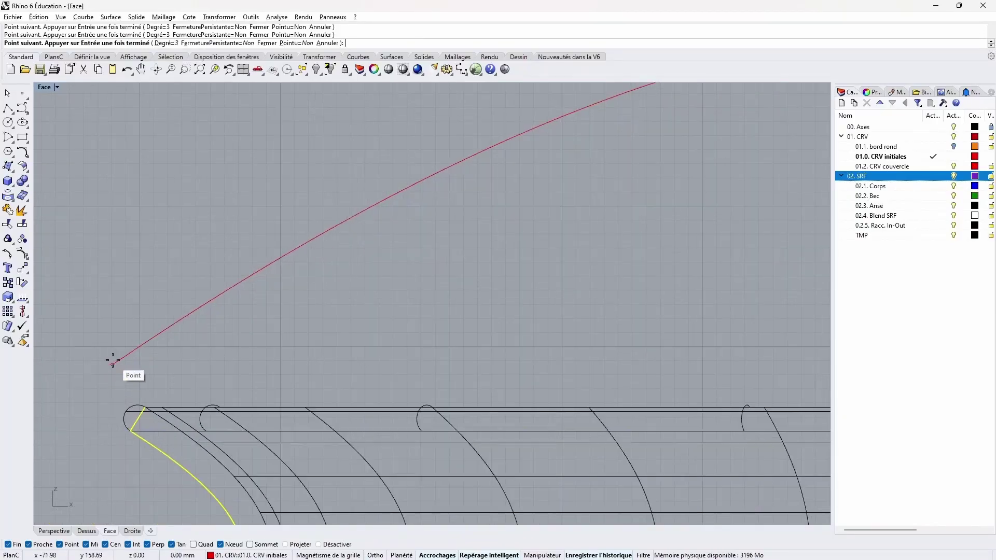
click(139, 401)
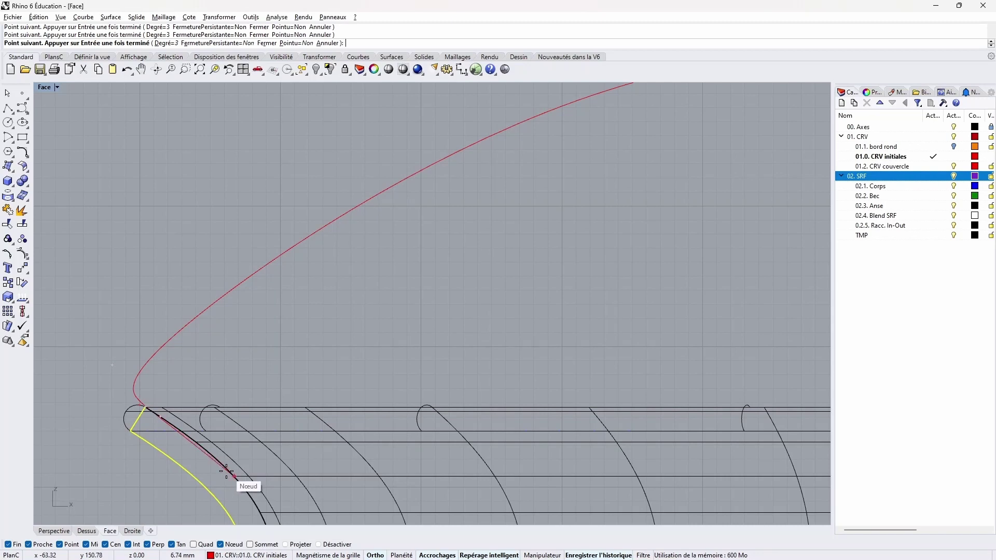
click(260, 514)
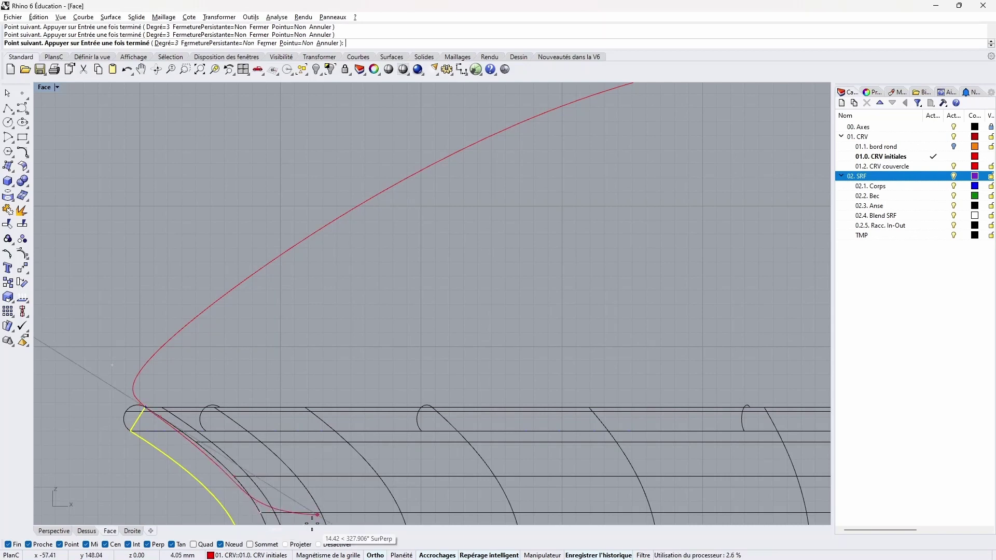
key(Return)
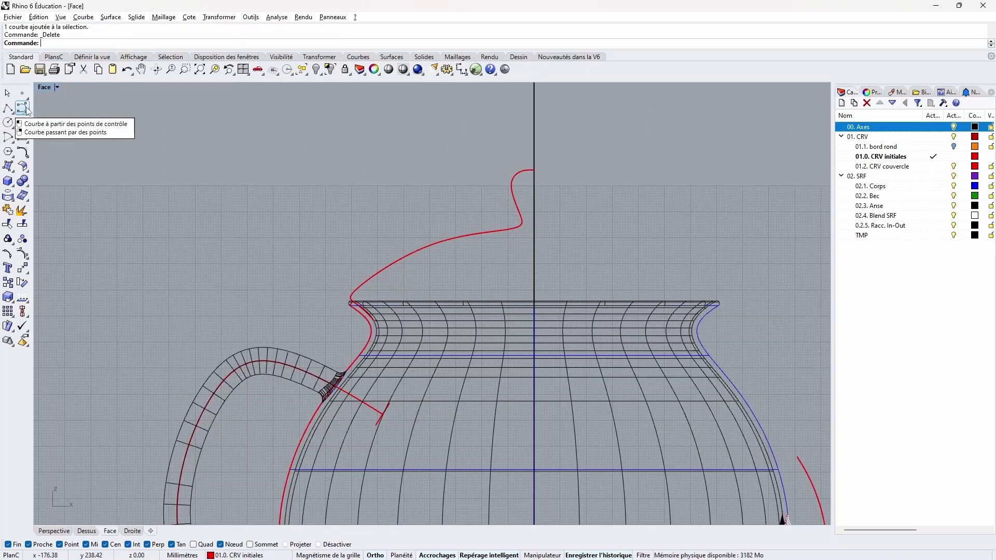
- Draw the lid's inner half-profile as a control-point curve from the axis at about 177 mm height, below the outer profile, down into the neck
click(23, 108)
click(534, 244)
click(517, 244)
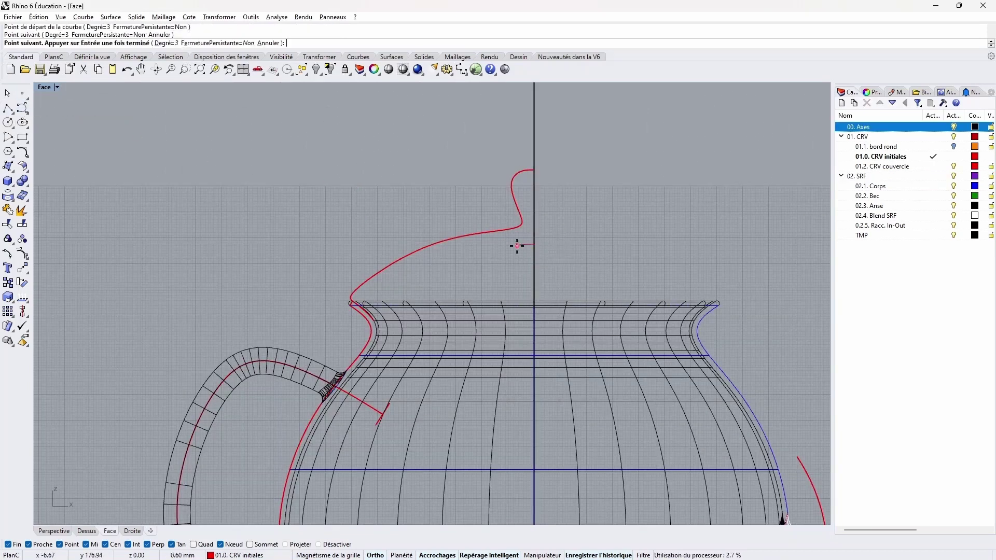
click(485, 245)
click(425, 265)
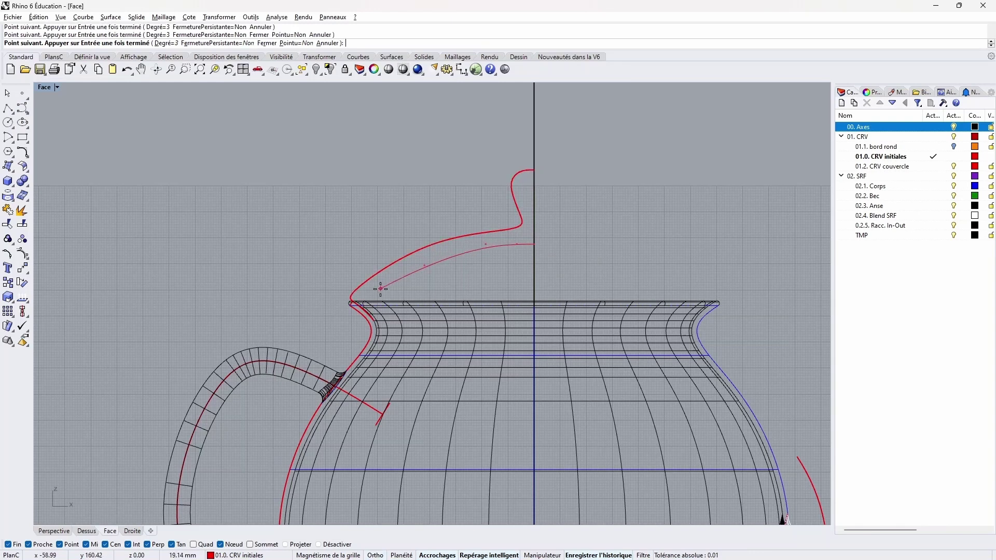
scroll(381, 297, up, 6)
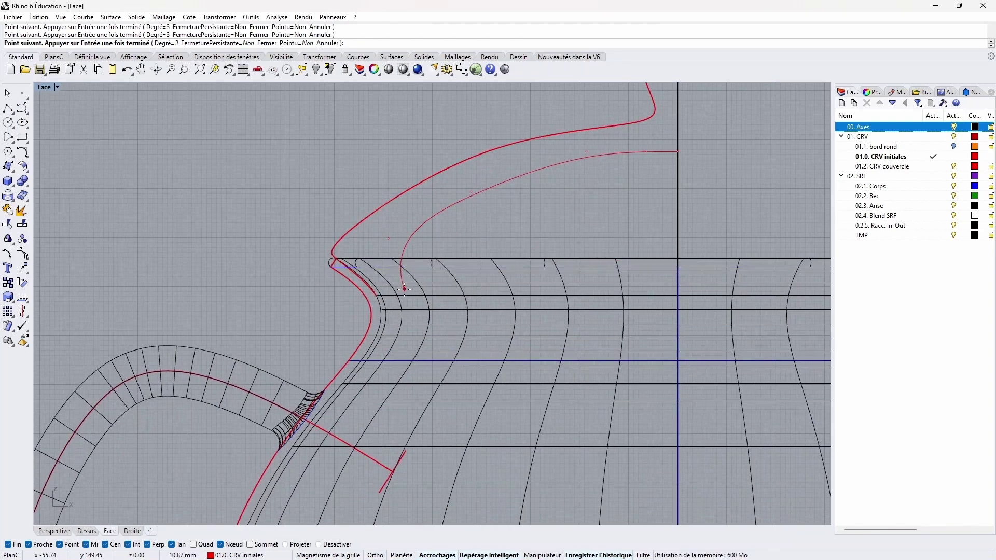
click(402, 297)
right_click(421, 298)
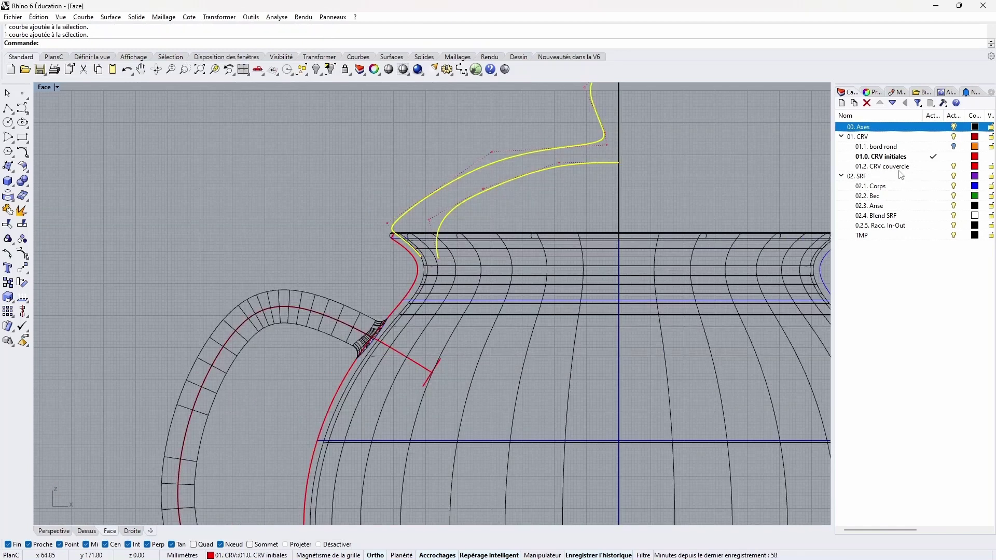
- Move the two lid profile curves to the 01.2. CRV couvercle layer and make that layer current
right_click(901, 166)
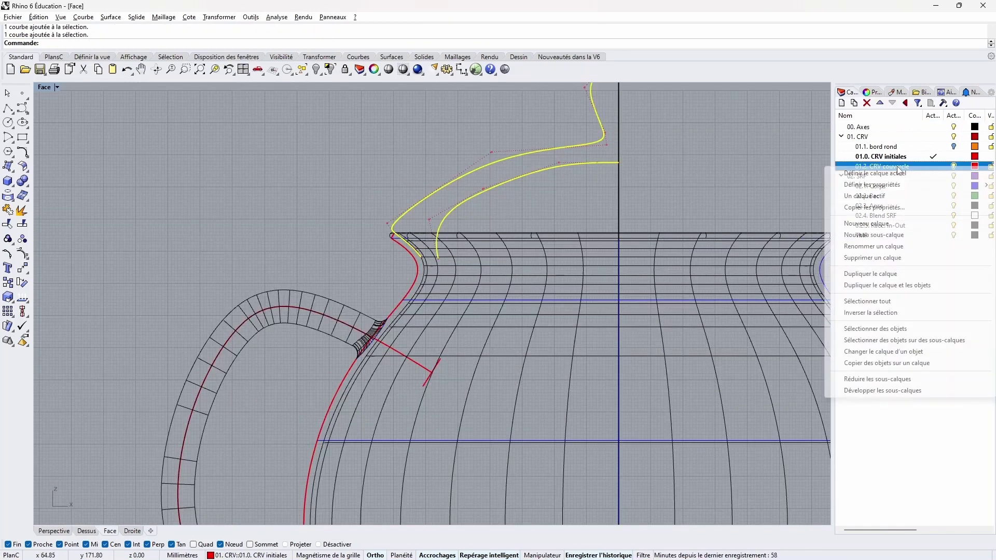
click(870, 352)
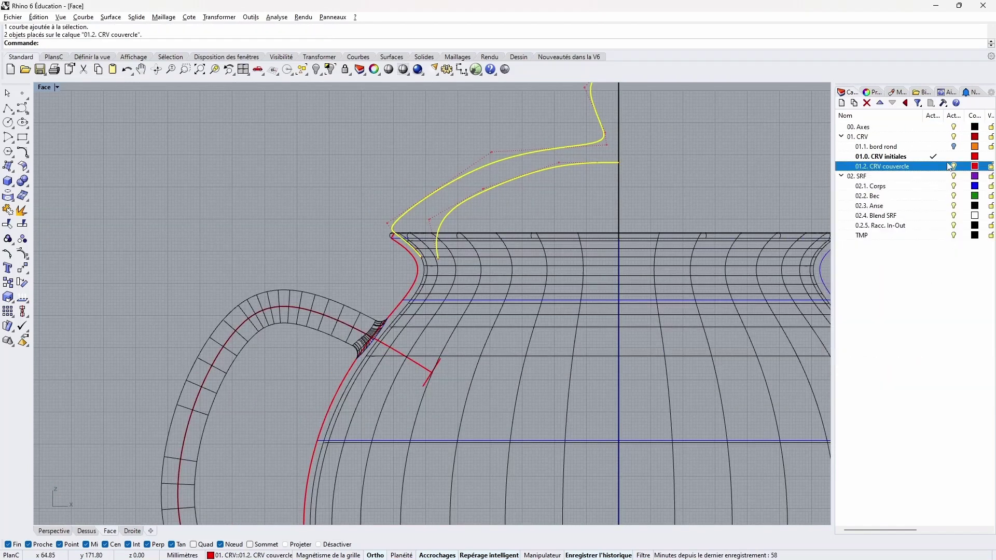
click(933, 166)
- Hide the 01.0. CRV initiales and 02. SRF layers and deselect the lid curves
click(954, 156)
right_drag(497, 177, 441, 235)
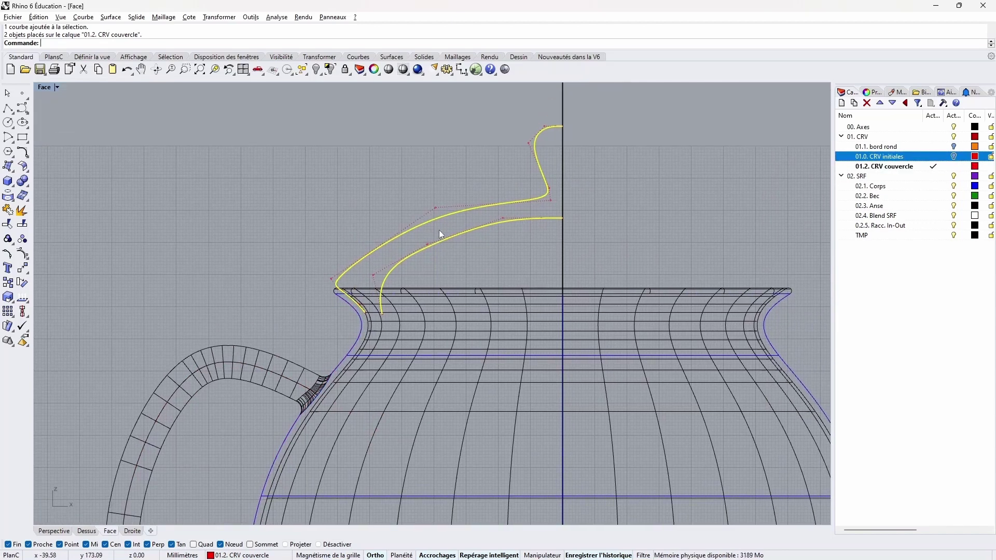
click(954, 176)
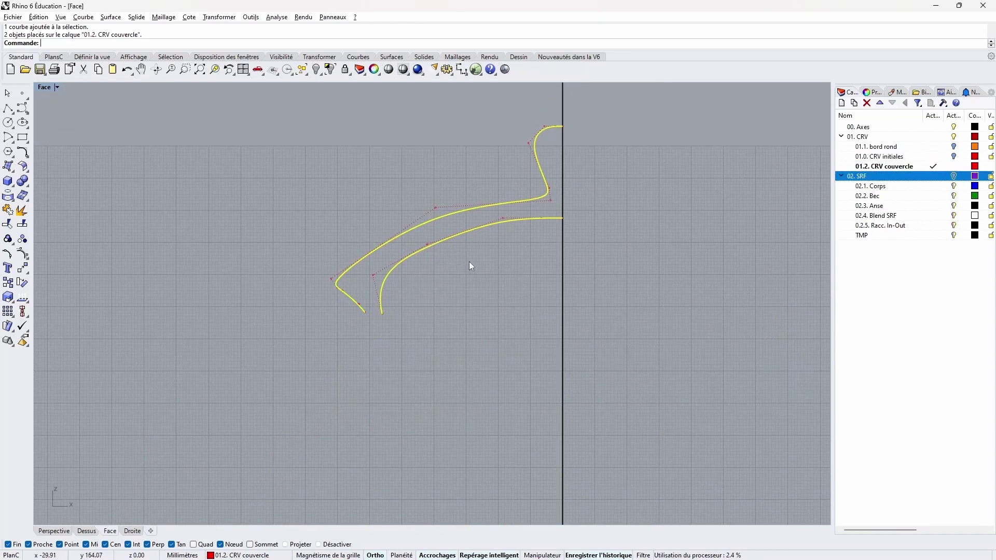
scroll(519, 232, up, 4)
key(Escape)
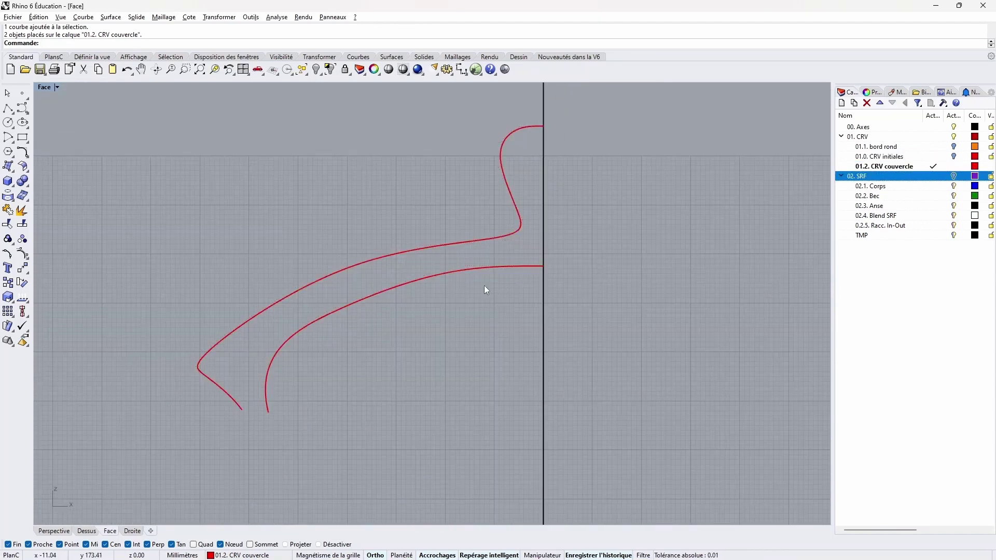
- Move the inner lid curve's control points nearest the axis up by about 2 mm
click(486, 268)
drag(632, 292, 446, 257)
click(219, 16)
click(223, 27)
click(679, 314)
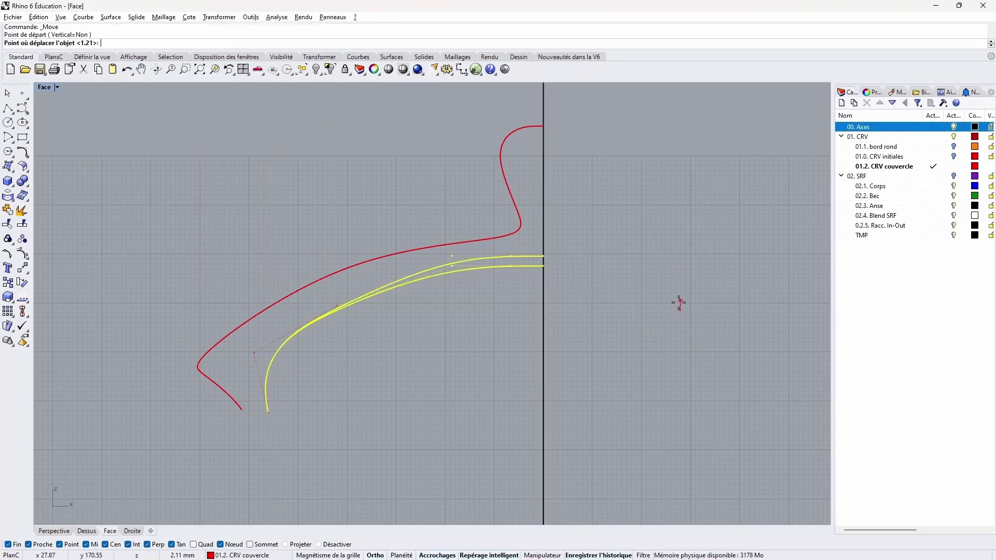
click(679, 302)
- Fine-tune the height of the inner lid curve's axis end by moving its last control points vertically again
scroll(506, 275, up, 6)
click(515, 258)
shift+click(577, 259)
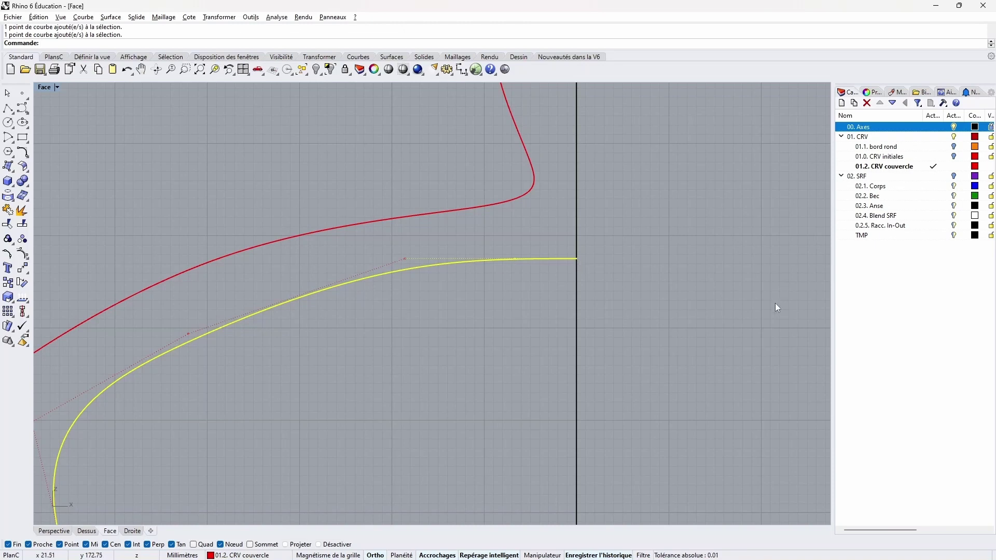
right_click(774, 303)
click(729, 327)
click(727, 315)
- Close the lower end of the lid profile with a straight line joining the ends of the outer and inner curves
scroll(643, 312, down, 8)
right_drag(465, 324, 469, 302)
click(468, 304)
scroll(400, 388, up, 8)
right_drag(400, 388, 409, 357)
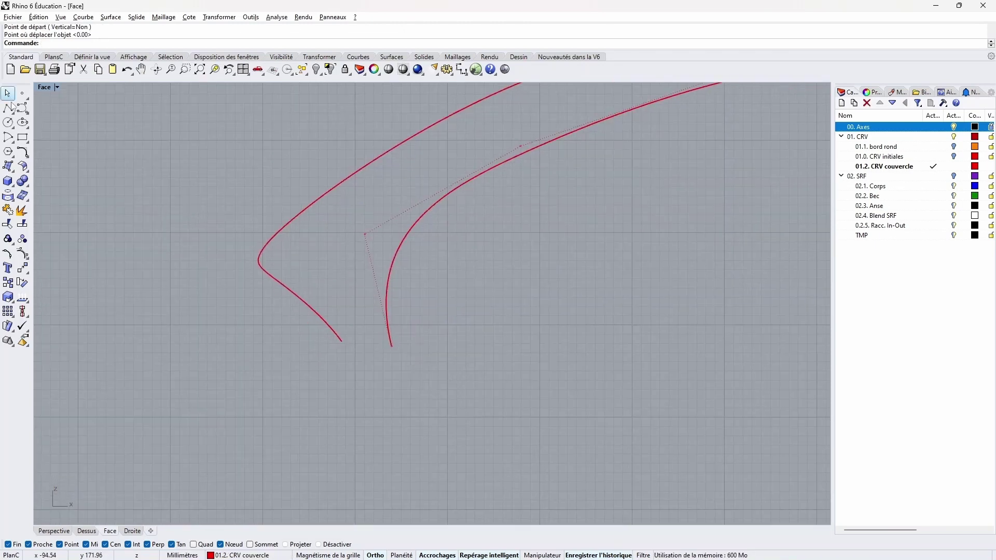
click(8, 107)
click(341, 341)
click(391, 346)
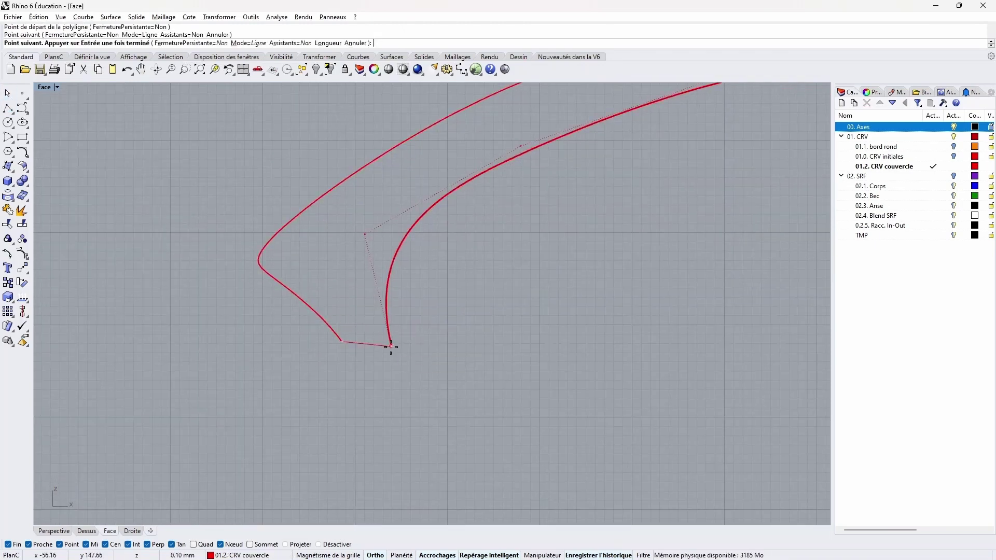
right_click(390, 346)
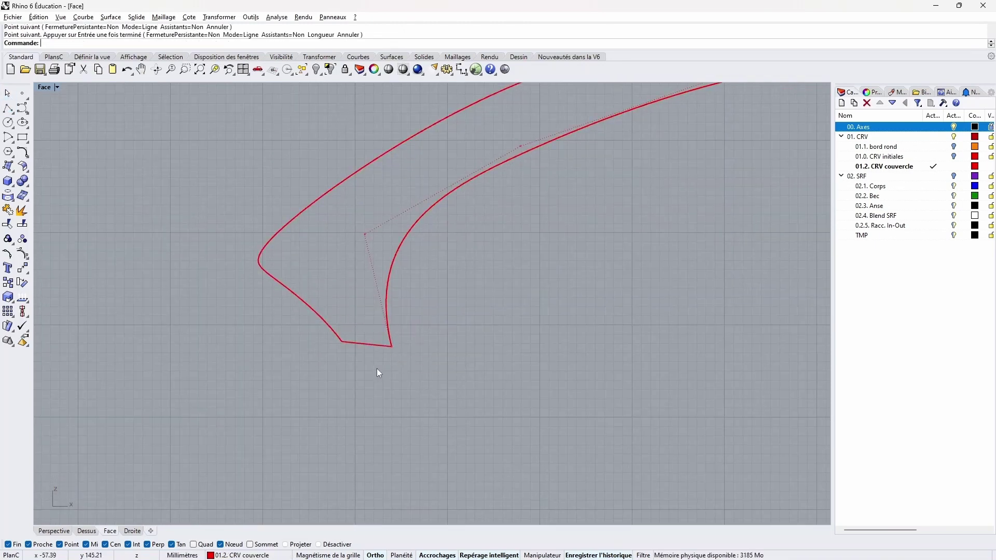
- Fillet the corners between the lower closing line and the lid curves with a radius of 1 mm
click(23, 153)
text(1)
key(Return)
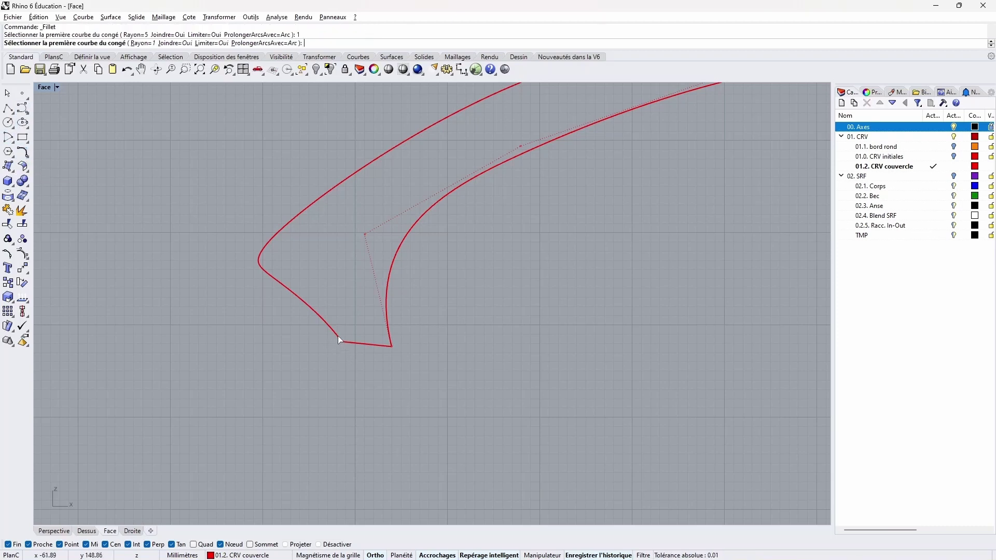
click(339, 339)
click(387, 347)
scroll(410, 355, down, 3)
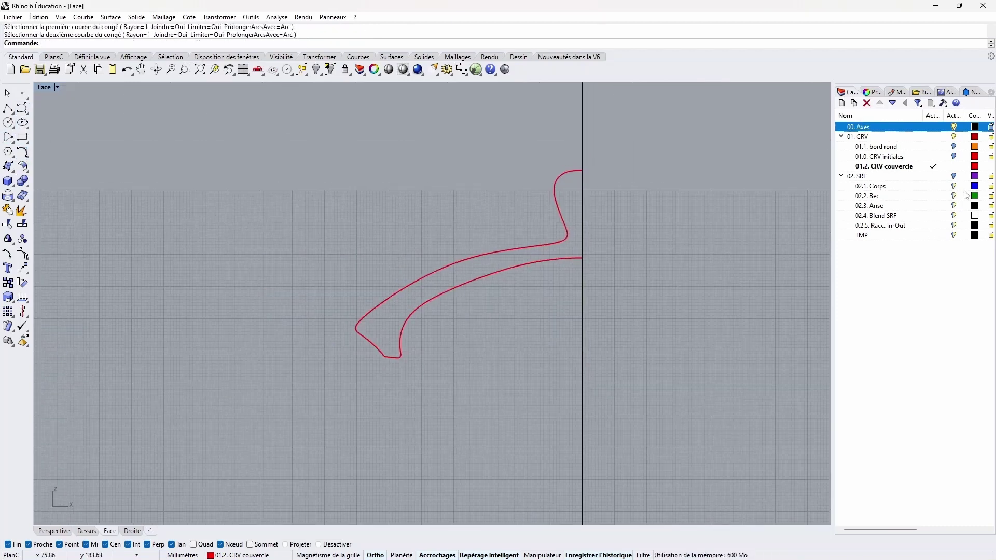
- Create a 02. SRF sublayer named 02.6. SRF couvercle and make it the current layer
click(880, 225)
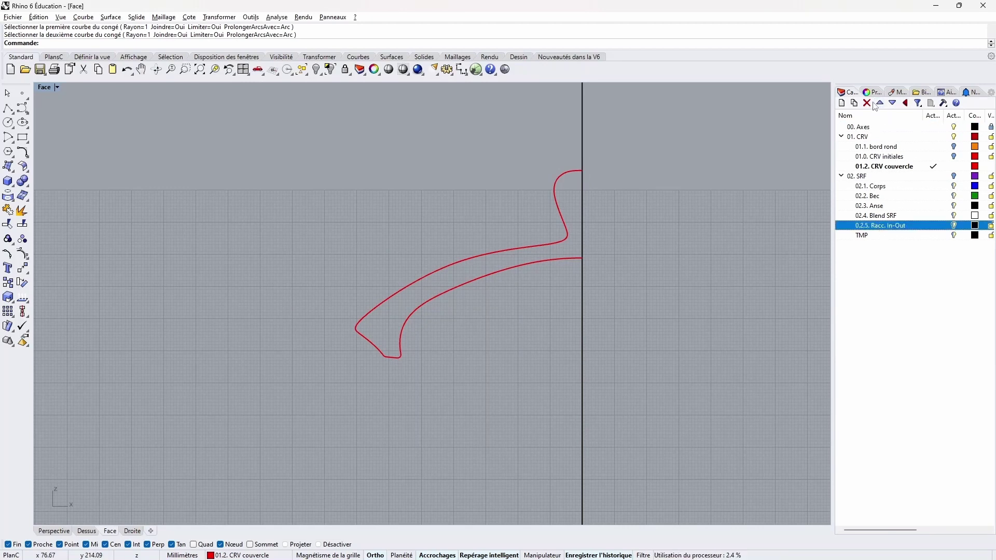
click(842, 102)
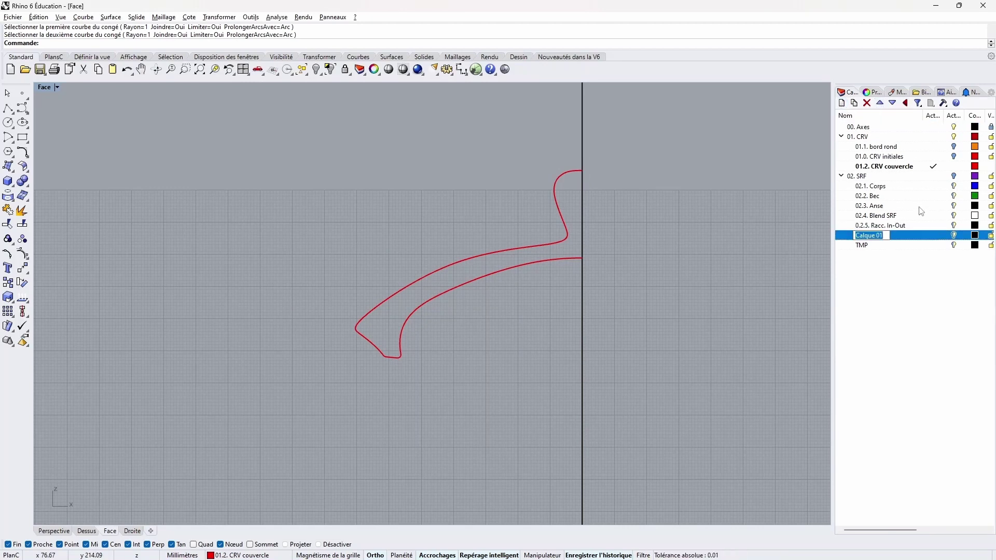
text(02.6)
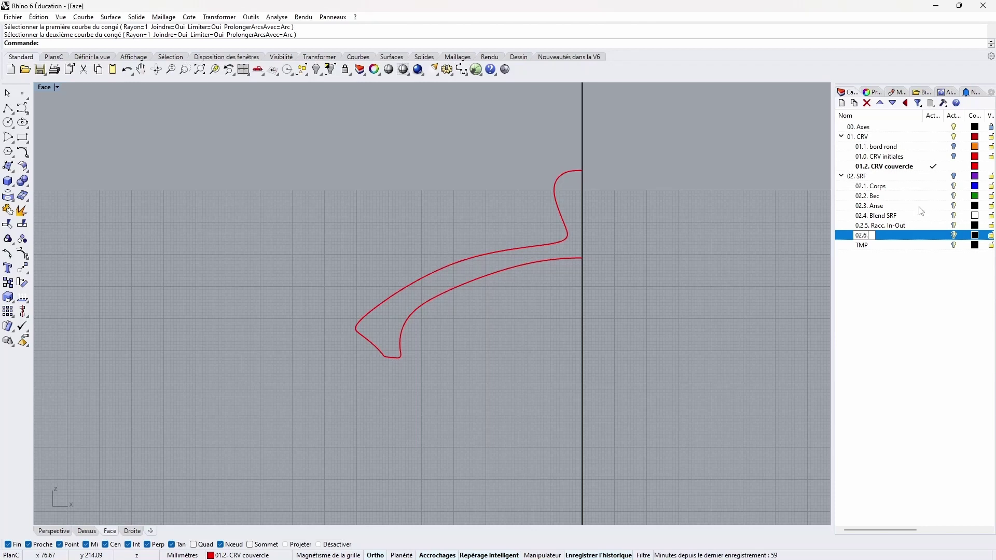
text(. CRF couvercle)
key(Return)
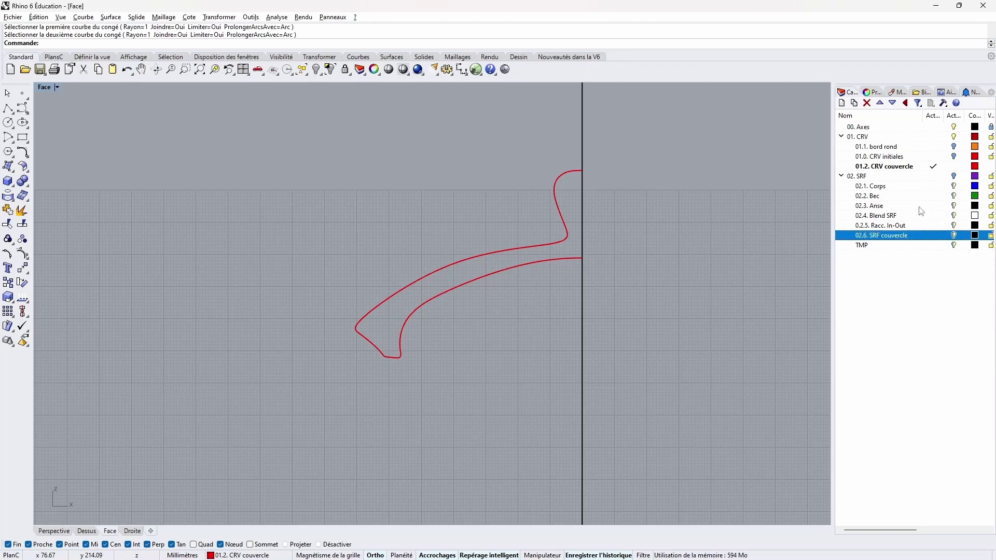
click(939, 238)
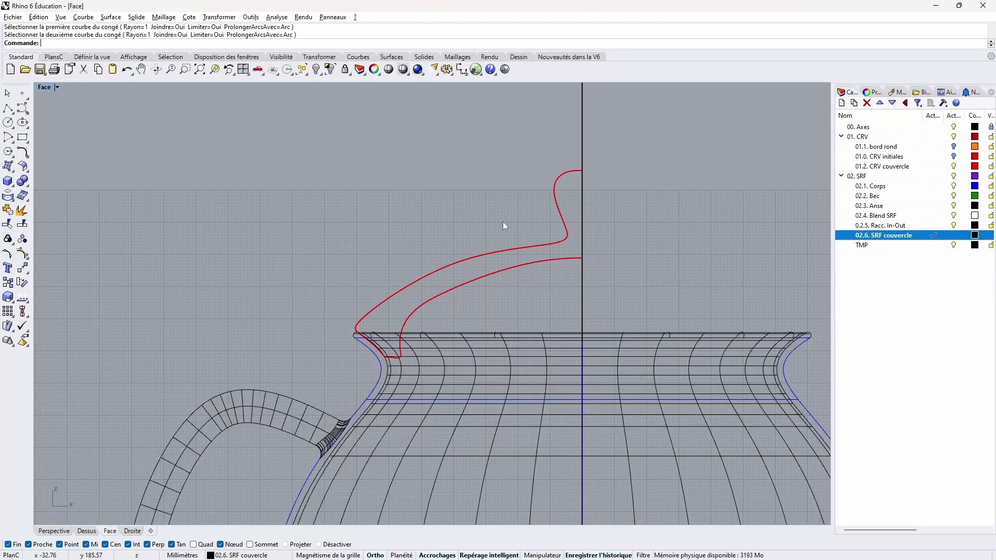
- Revolve the closed lid profile a full turn around the vertical axis to create the lid surface
click(542, 248)
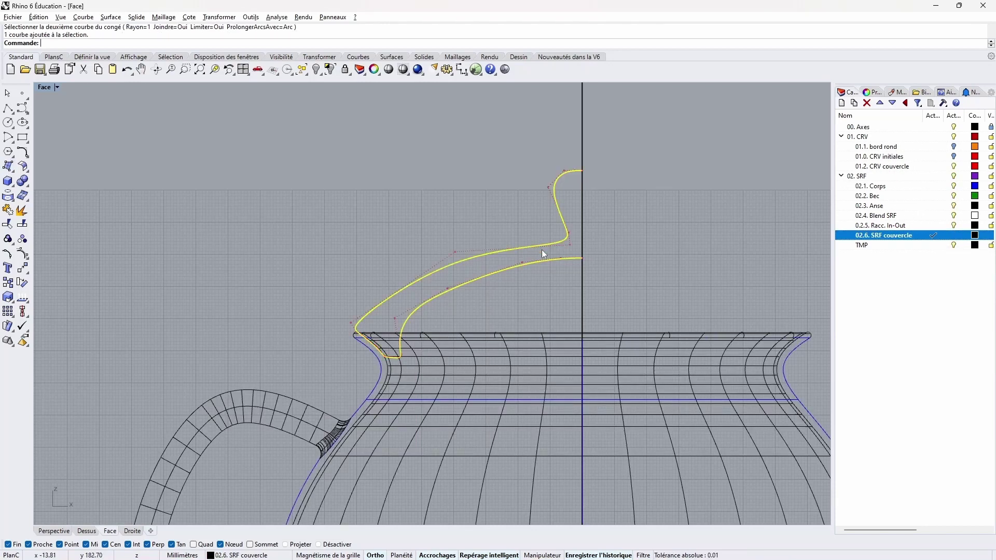
click(8, 166)
click(43, 204)
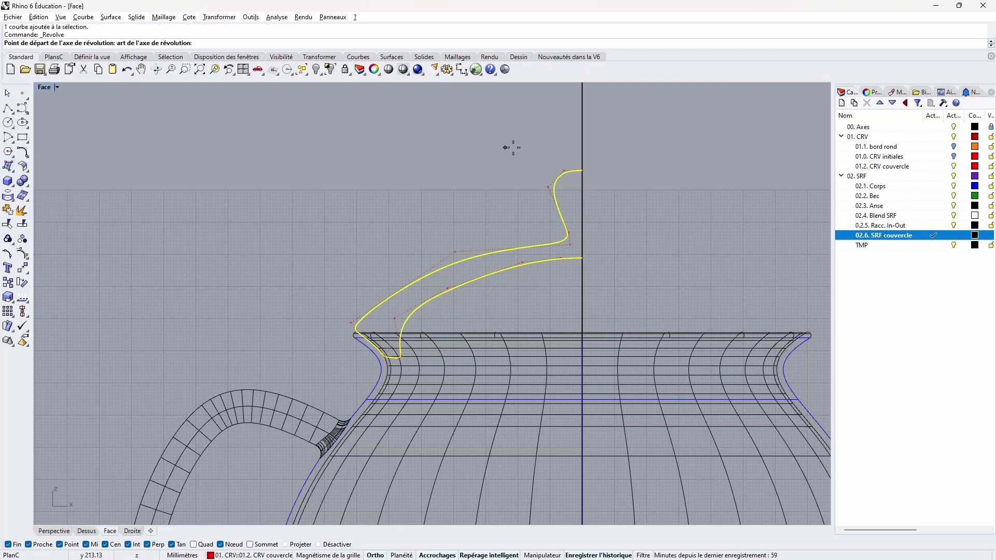
click(582, 108)
click(581, 132)
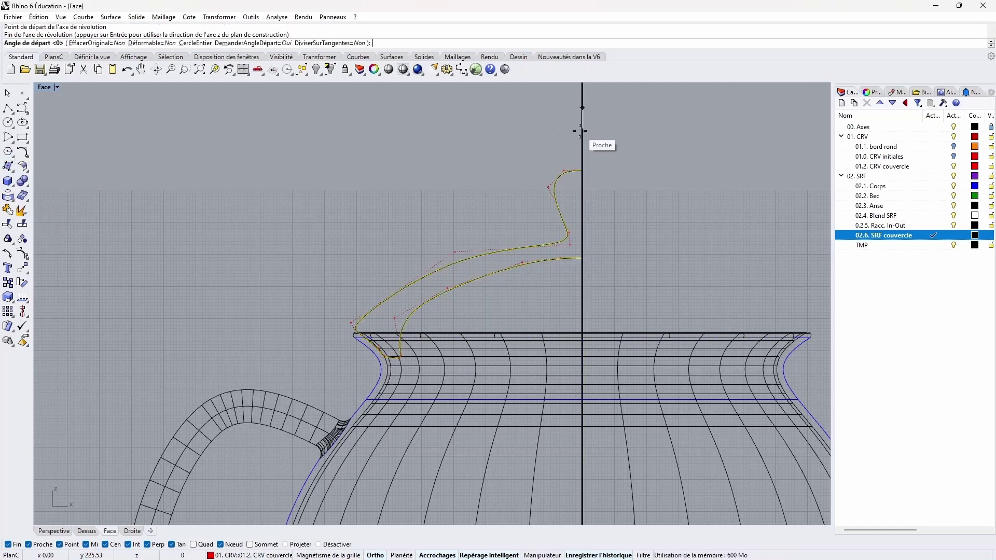
key(Return)
key(Return)
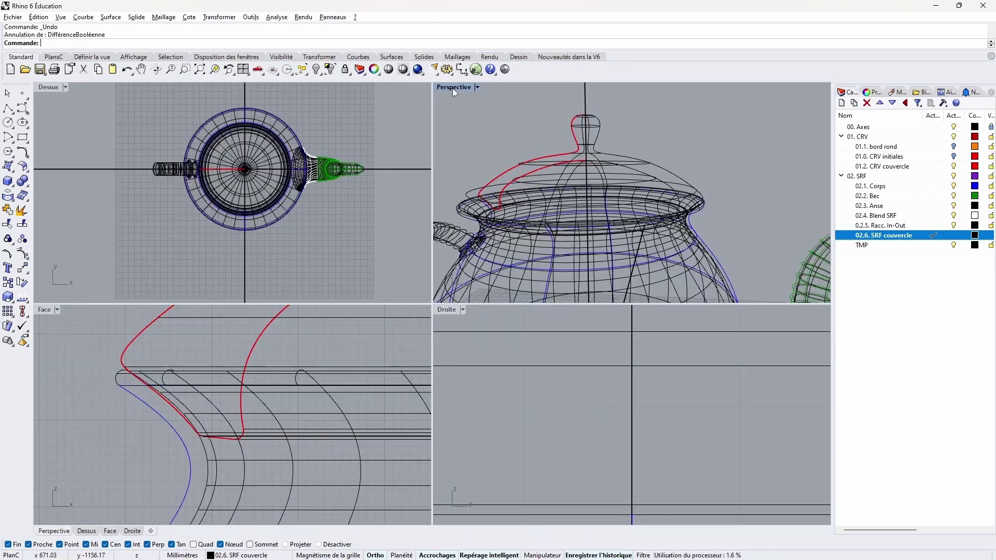
- Maximize the Perspective view, set the 02.6. SRF couvercle layer colour to purple and select the lid surface
double_click(452, 88)
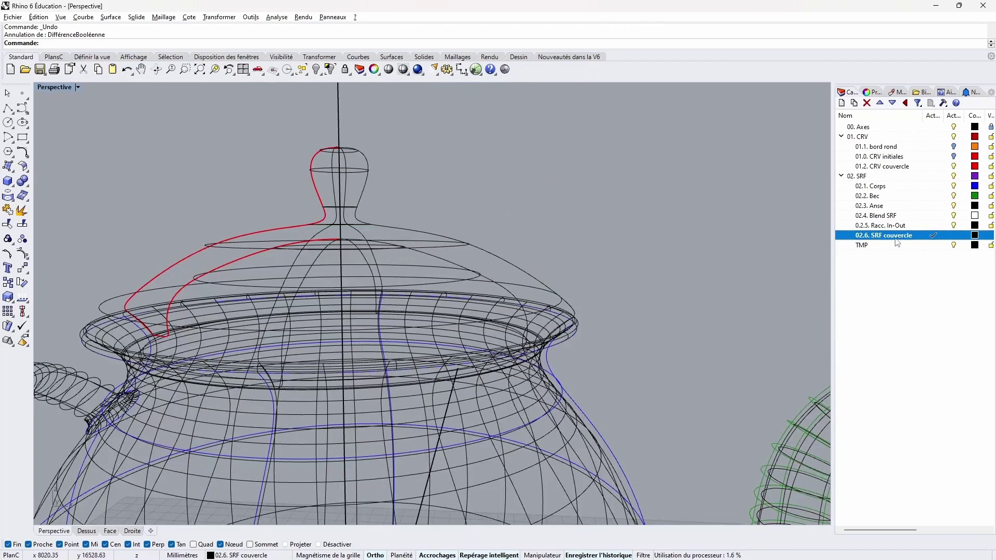
scroll(612, 247, down, 5)
mouse_move(612, 247)
right_down()
mouse_move(338, 262)
mouse_move(640, 307)
mouse_move(624, 314)
mouse_move(615, 240)
right_up()
scroll(385, 288, up, 5)
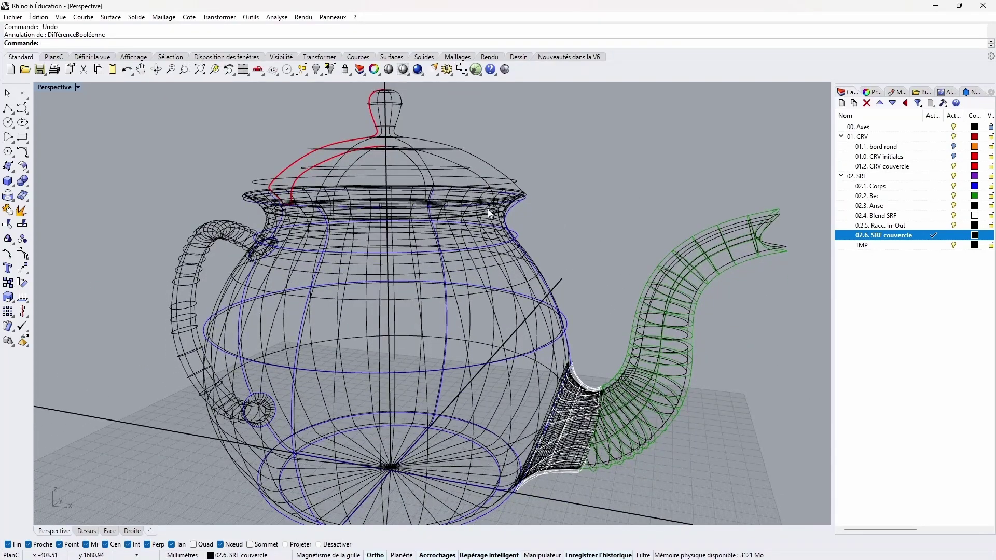
scroll(487, 212, up, 3)
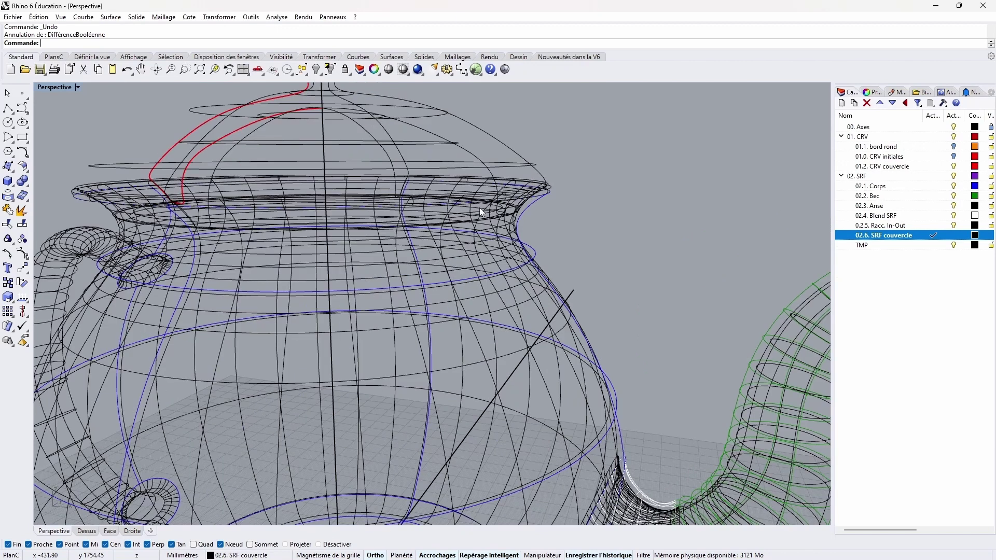
click(415, 139)
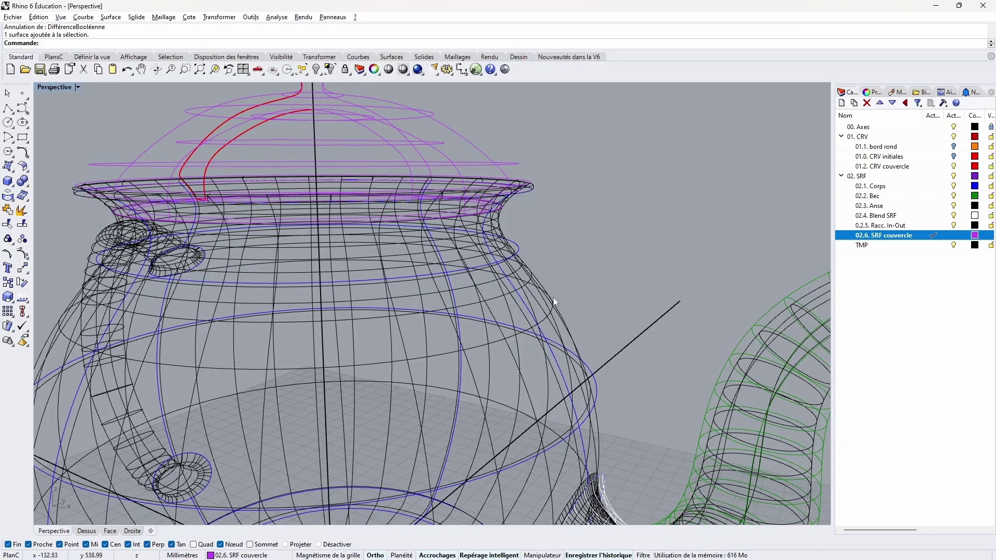
- Display the Perspective view in Ombré mode and examine how the lid sits on the teapot from both sides
click(69, 89)
click(86, 128)
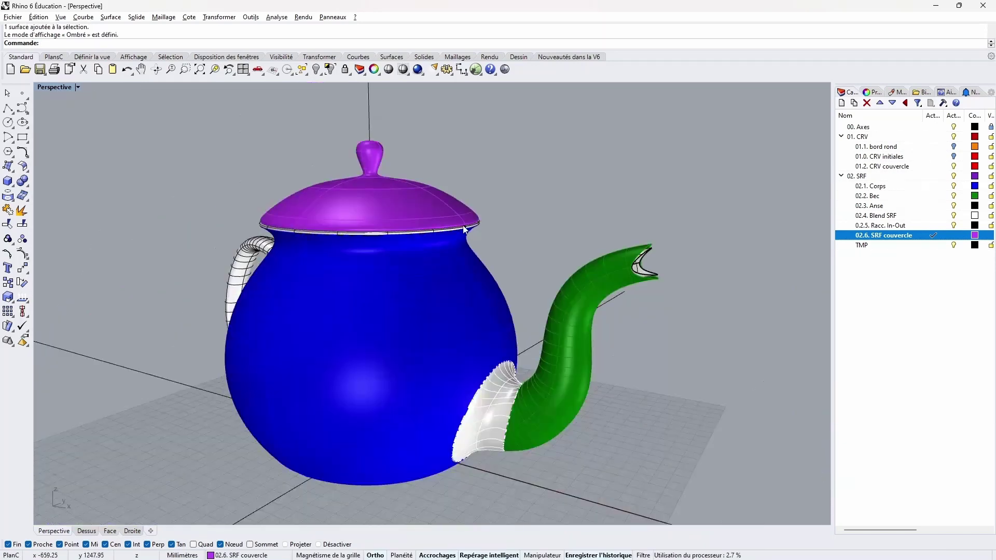
scroll(463, 235, up, 5)
scroll(551, 271, down, 5)
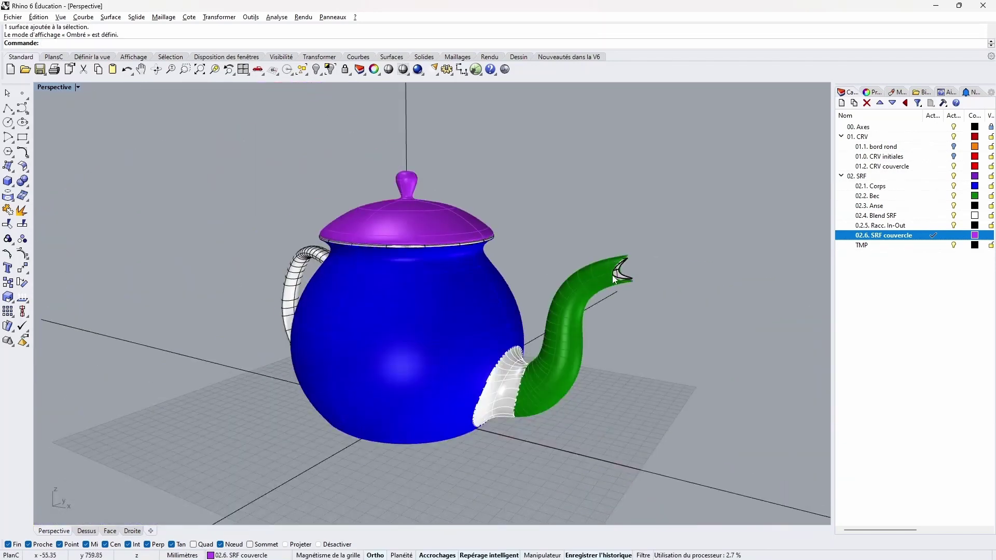
scroll(618, 275, up, 2)
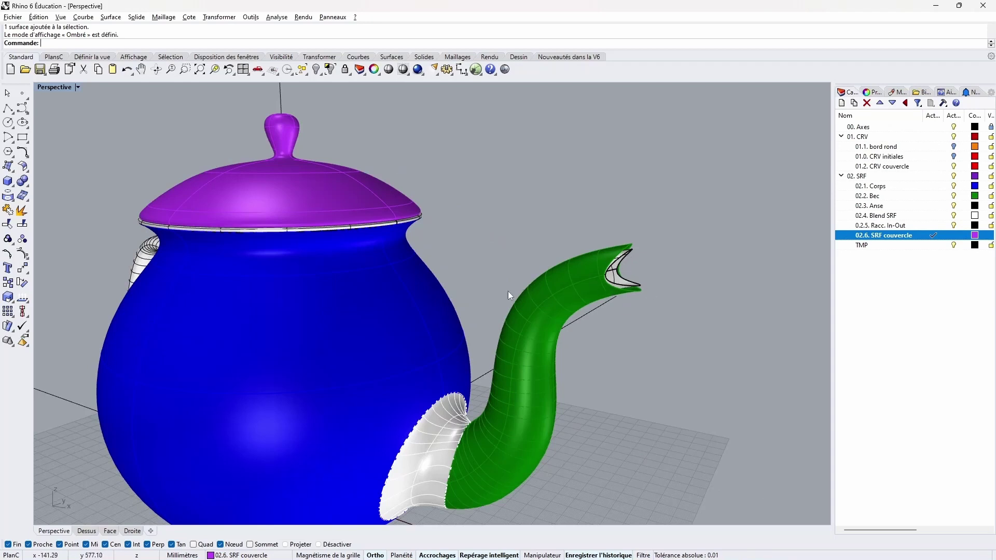
scroll(508, 291, down, 3)
right_drag(509, 291, 328, 284)
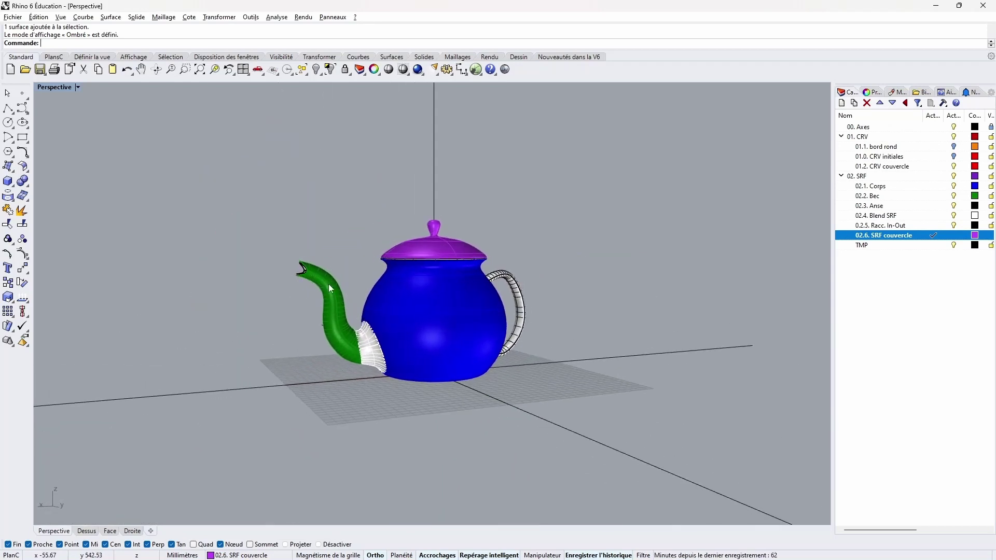
- Display the teapot in Rendu mode and examine the complete model from all around
click(55, 87)
click(78, 138)
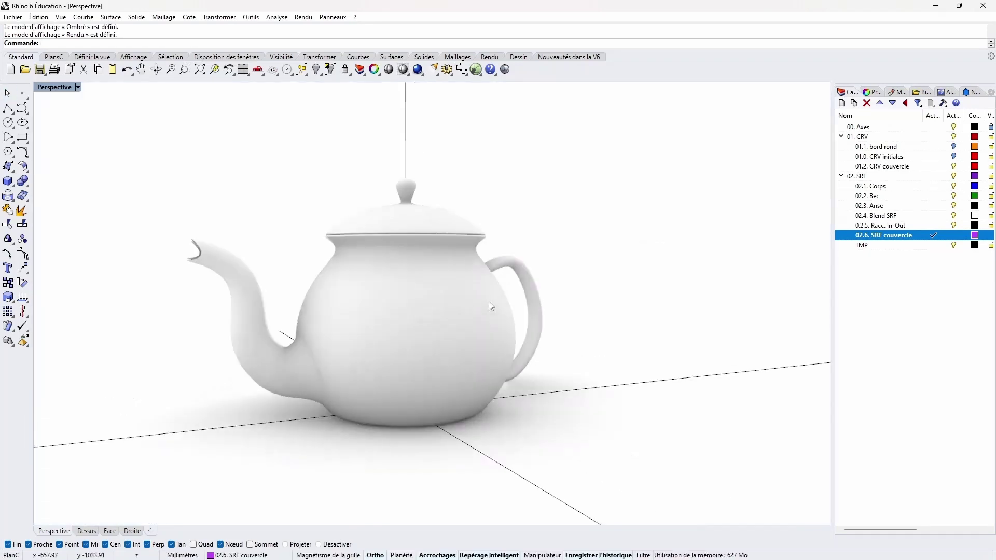
right_drag(489, 301, 789, 230)
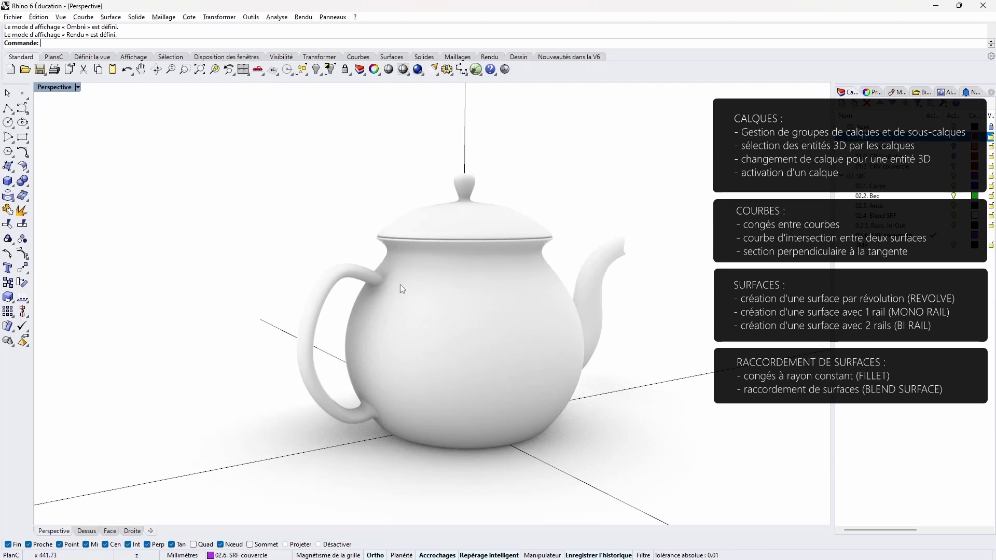
right_drag(587, 276, 308, 257)
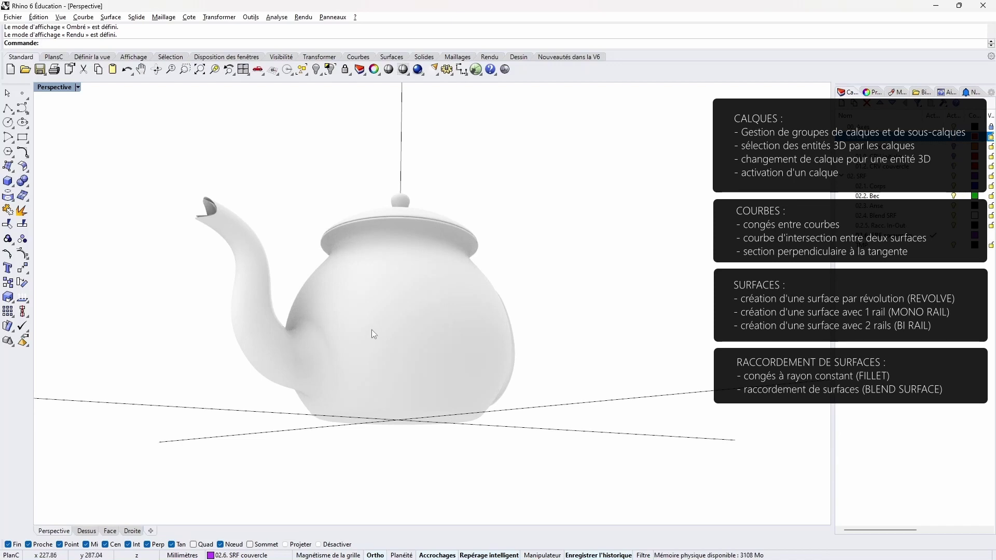
right_drag(372, 328, 469, 324)
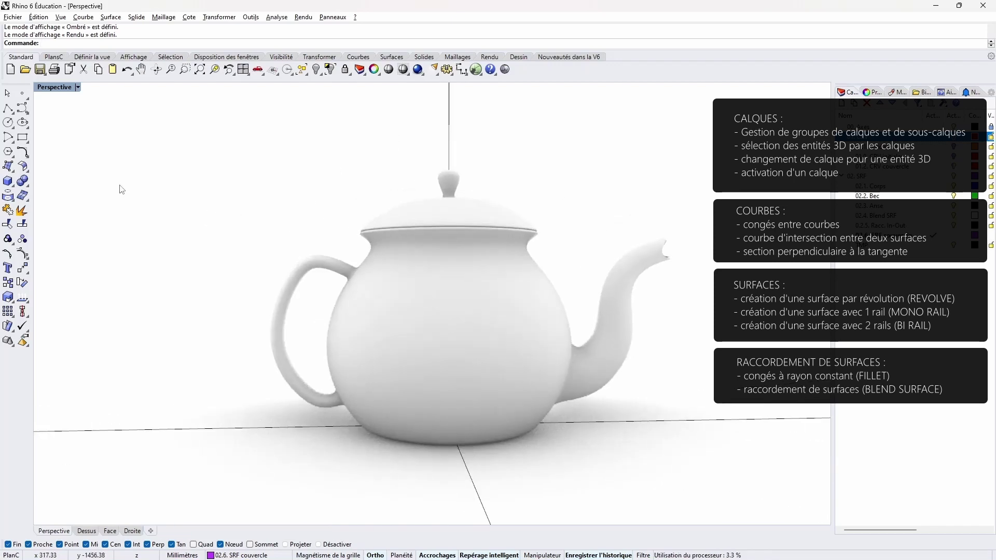
click(24, 170)
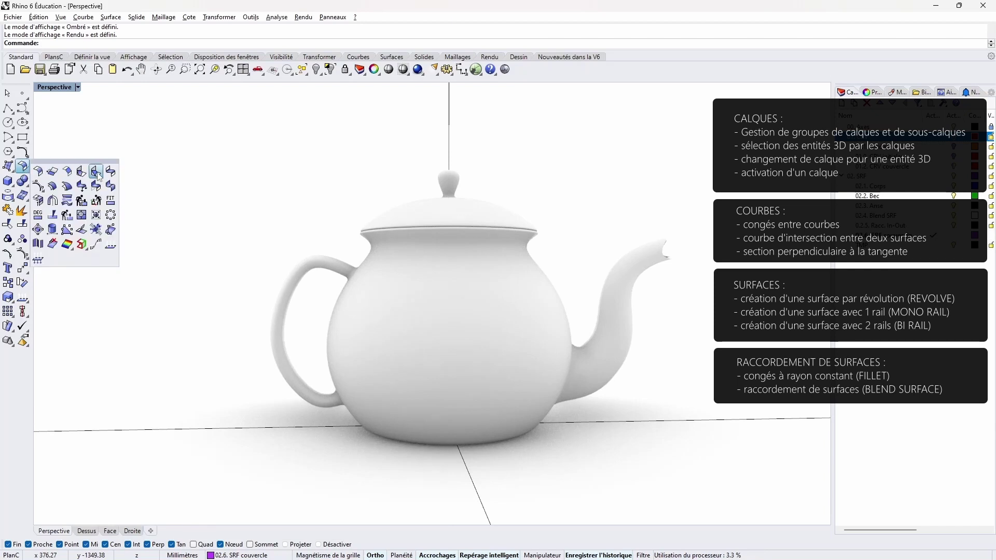
right_drag(436, 312, 468, 311)
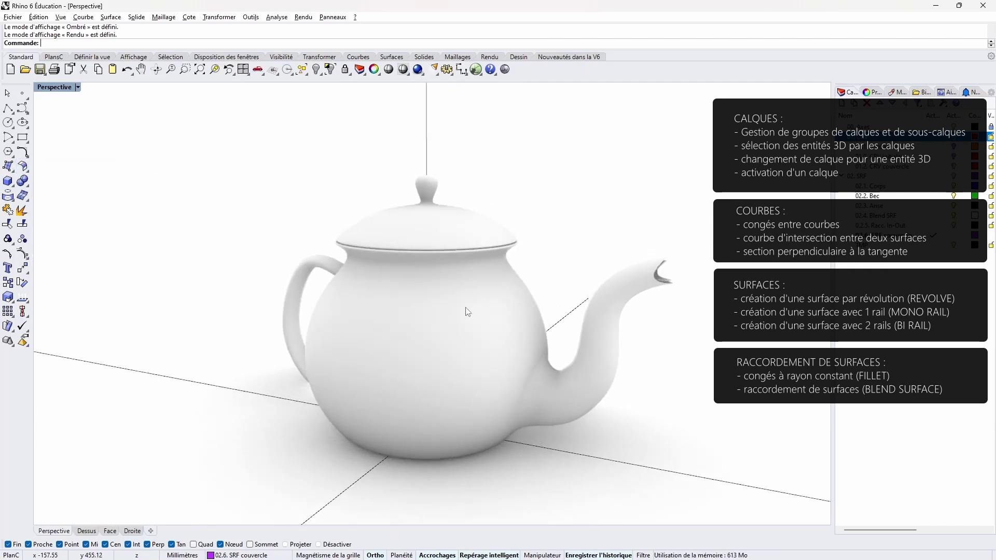
- Preview the teapot in the Artistique and Lancer de rayons display modes, and return the view to Filaire
click(52, 87)
click(67, 181)
right_click(47, 89)
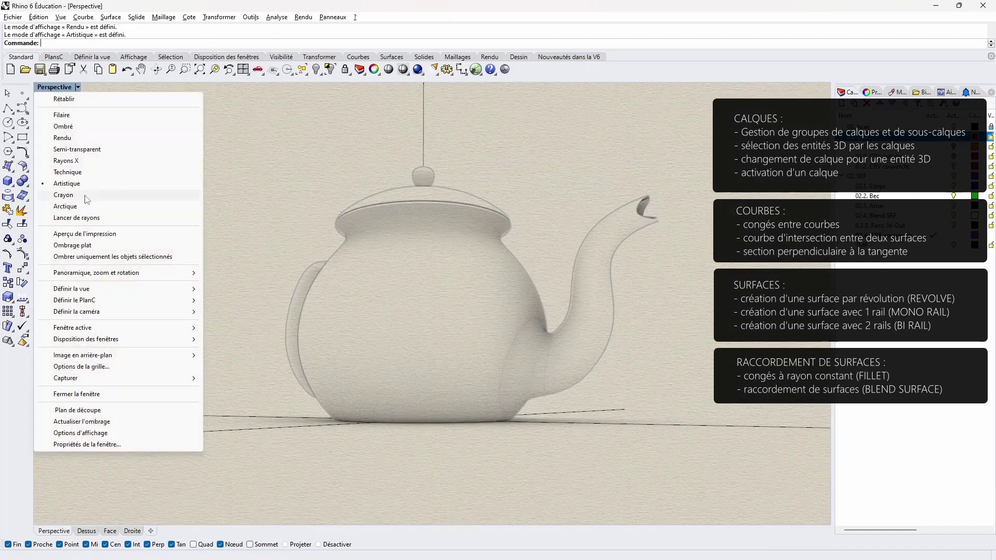
click(85, 204)
right_drag(259, 228, 539, 265)
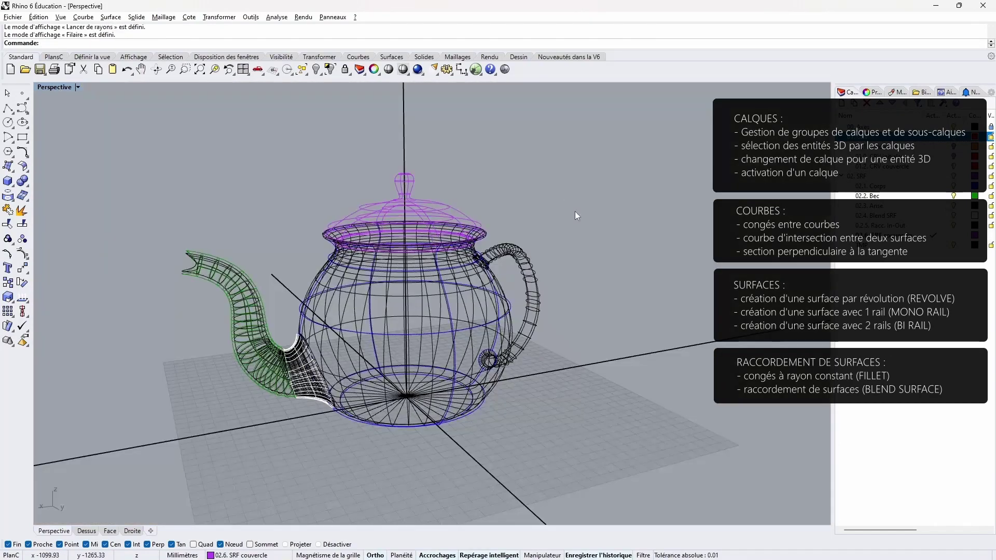
- Select all objects on the 02. SRF layer and its sublayers and apply an environment map to them
right_drag(575, 211, 617, 250)
right_click(881, 176)
click(893, 340)
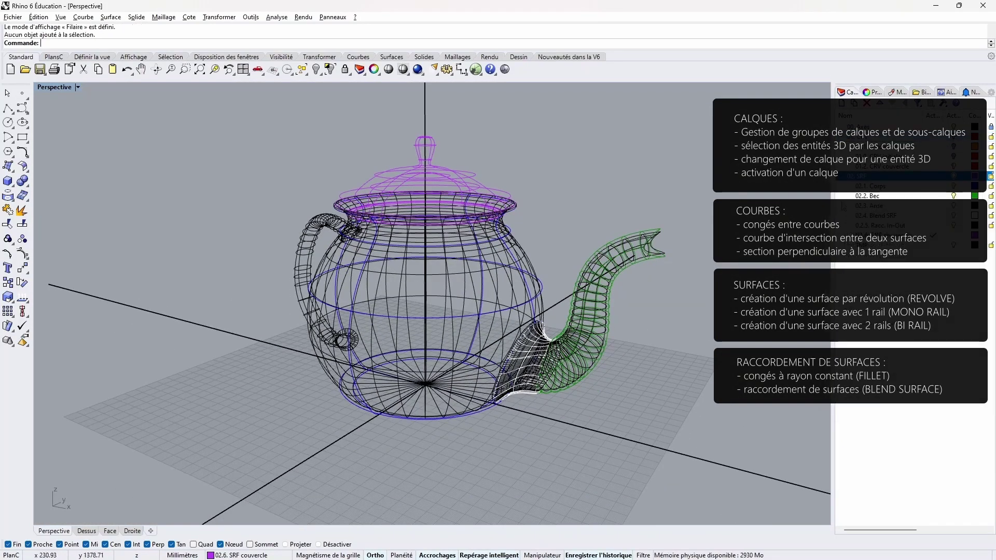
right_click(881, 175)
click(893, 350)
click(22, 297)
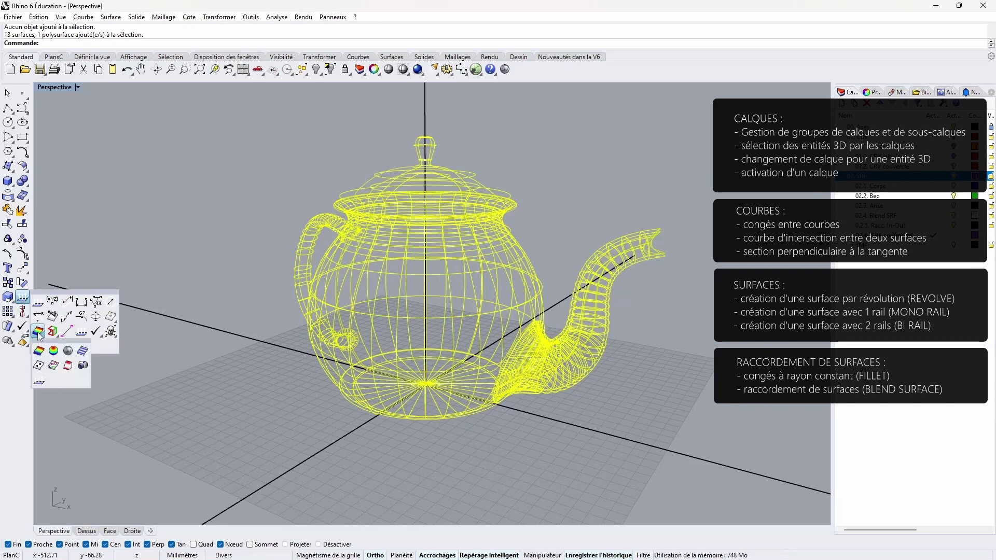
click(38, 331)
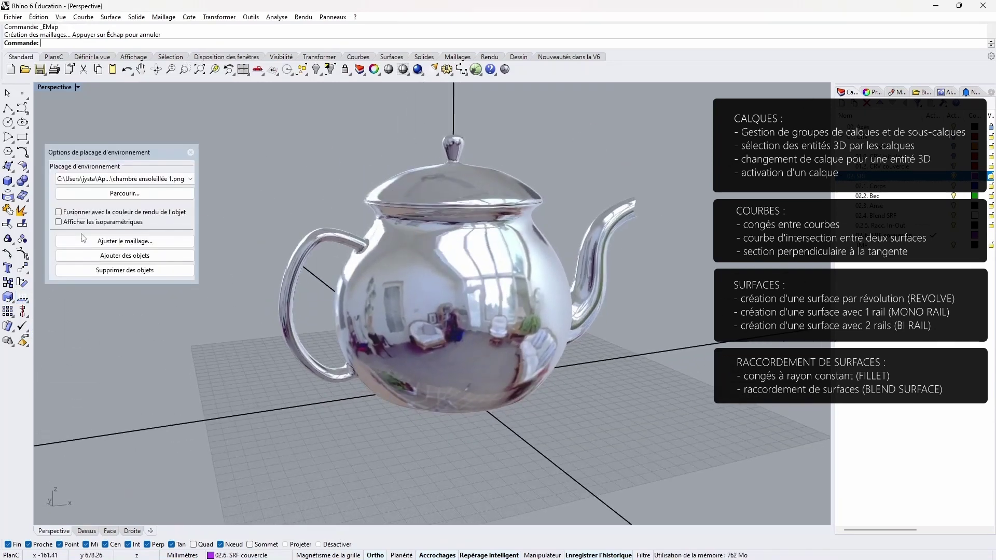
- Set the environment map's analysis mesh to the maximum polygon density and examine the reflections on the teapot
right_drag(80, 434, 576, 334)
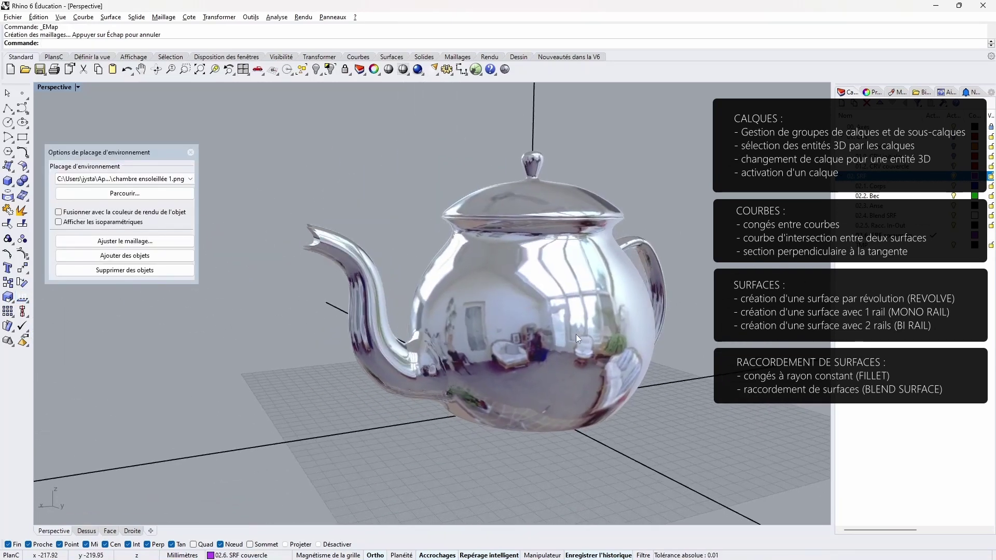
click(125, 241)
drag(496, 277, 552, 278)
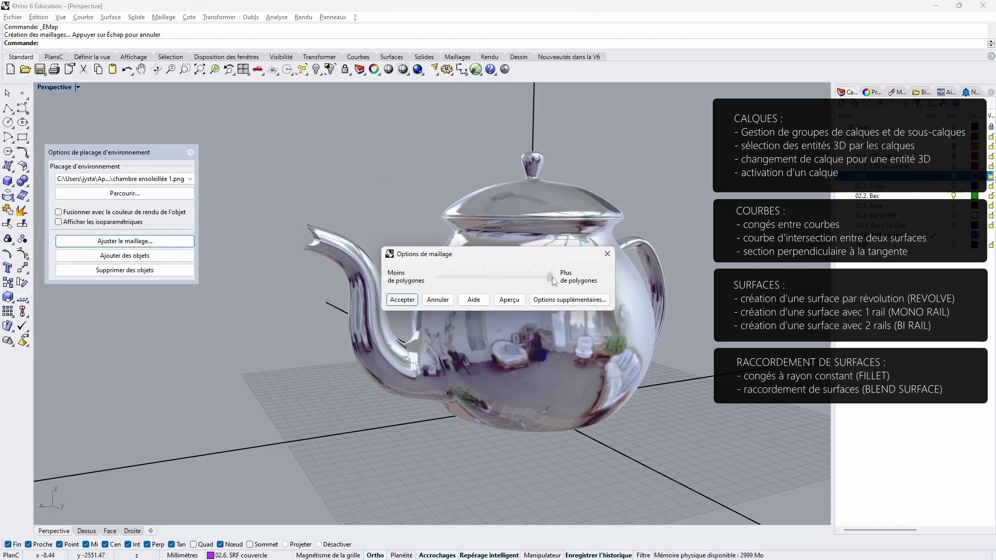
click(406, 301)
right_drag(513, 332, 558, 325)
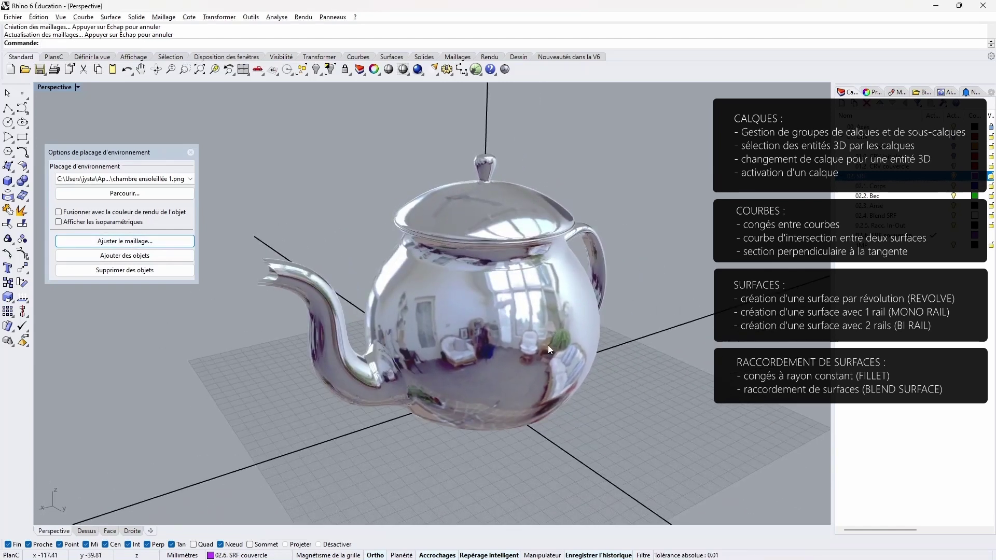
right_drag(369, 396, 63, 411)
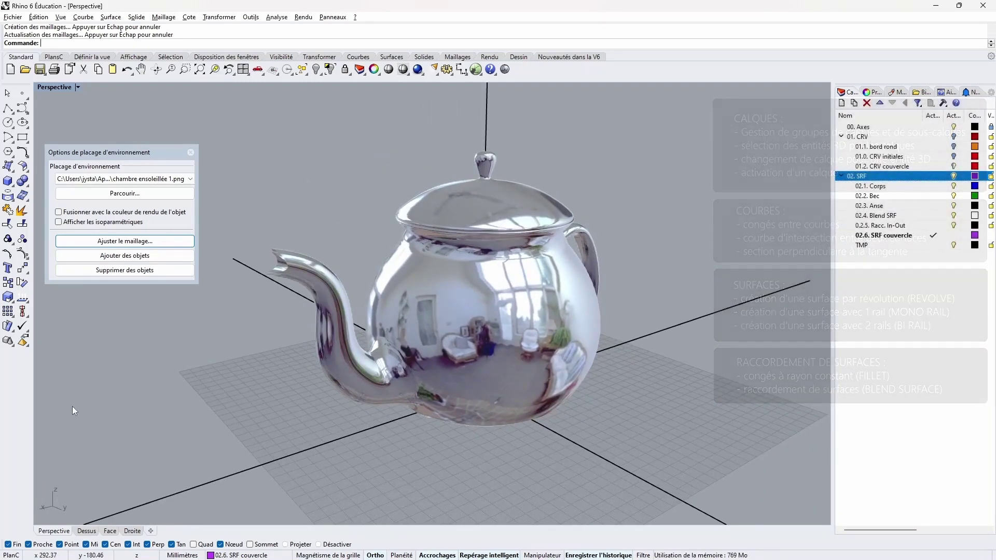